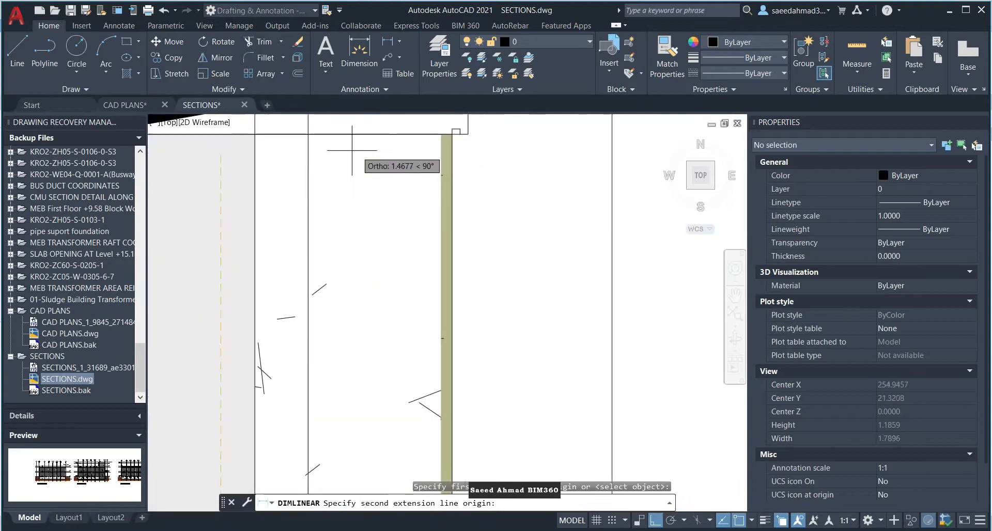
# Step: Measure the roof parapet wall in the SECTIONS.dwg section drawing with a linear dimension
pyautogui.scroll(-3, 371, 190)
pyautogui.scroll(-3, 567, 268)
pyautogui.click(557, 268)
pyautogui.click(555, 258)
pyautogui.press('Escape')
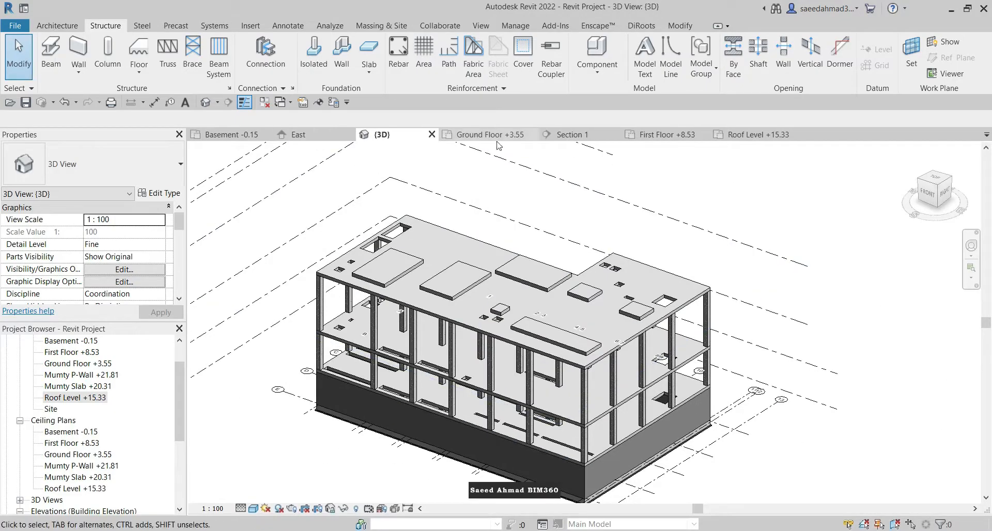
# Step: Open the Roof Level +15.33 floor plan in Revit and inspect the parapet lines at the roof corner near grid B
pyautogui.click(758, 135)
pyautogui.scroll(8, 317, 238)
pyautogui.scroll(-1, 330, 217)
pyautogui.press('d')
pyautogui.press('i')
pyautogui.moveTo(517, 310); pyautogui.dragTo(409, 291, button='middle')
pyautogui.scroll(-3, 409, 292)
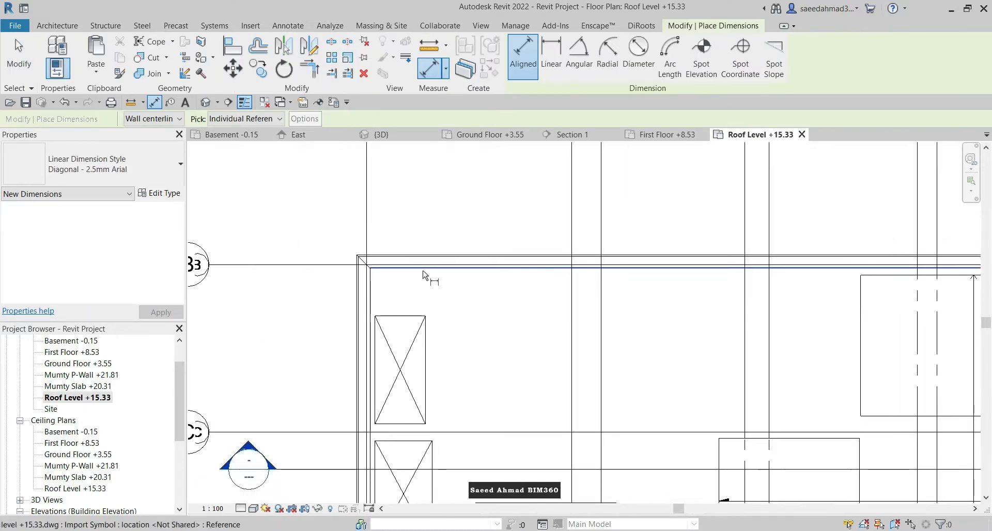
pyautogui.press('Escape')
# Step: Duplicate the 400 mm Wall structural wall type under the name 350mm Rcc Wall
pyautogui.click(83, 50)
pyautogui.click(124, 164)
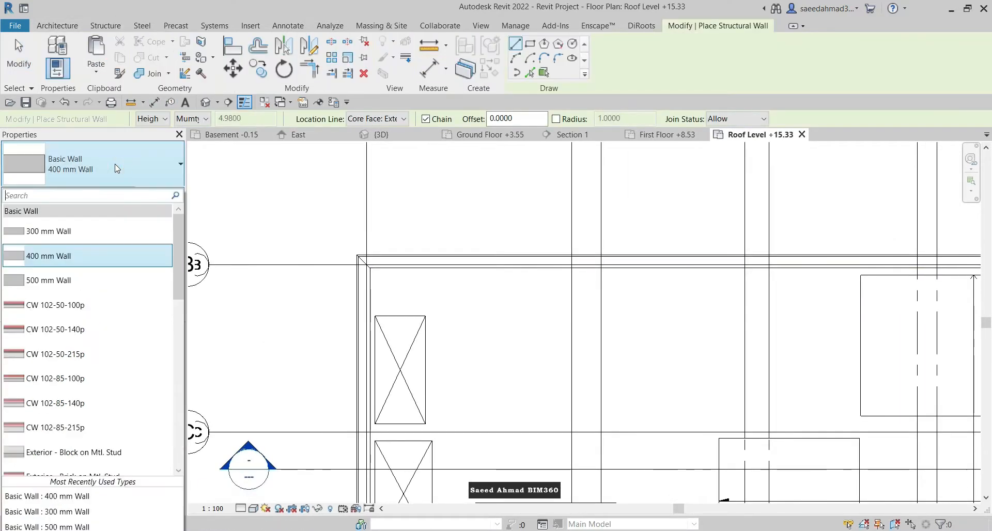
pyautogui.scroll(-5, 135, 232)
pyautogui.scroll(5, 140, 234)
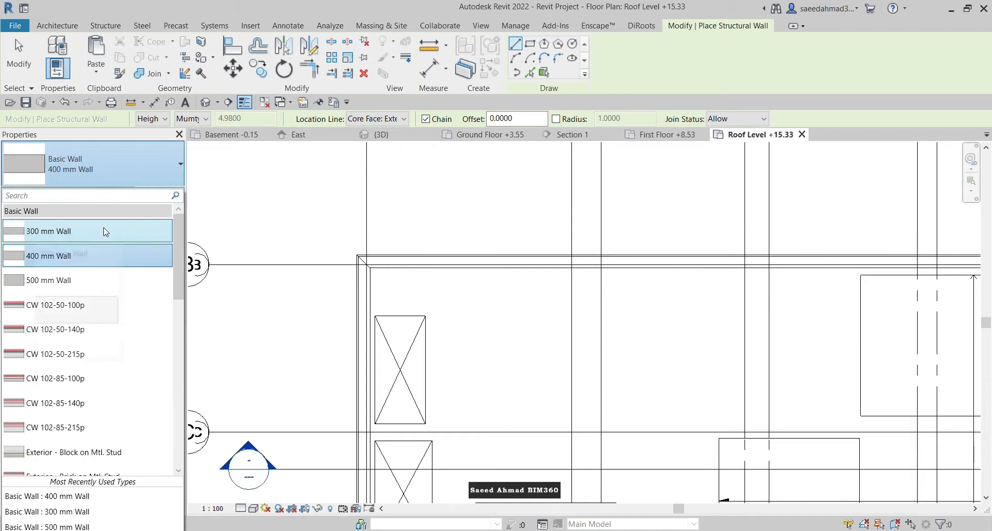
pyautogui.click(88, 256)
pyautogui.click(163, 194)
pyautogui.click(658, 145)
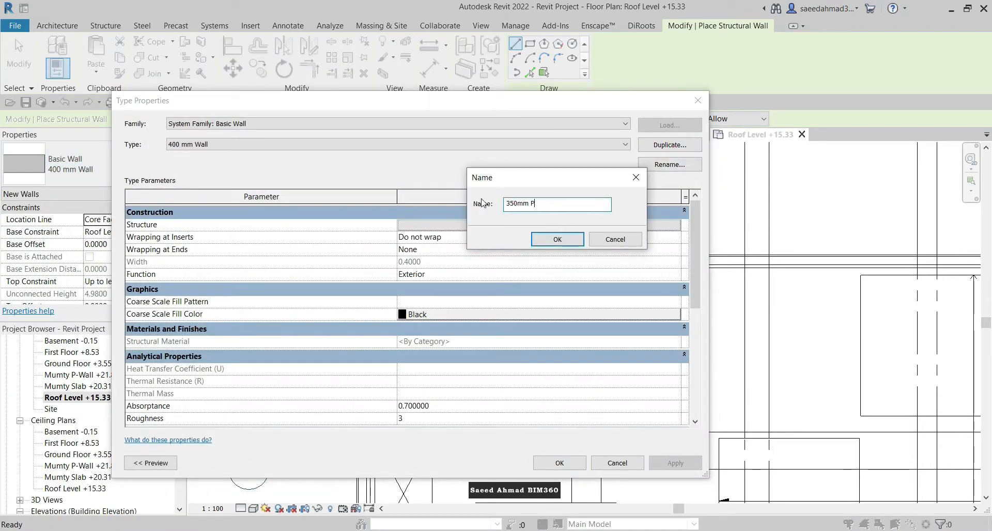
pyautogui.click(551, 241)
pyautogui.click(559, 463)
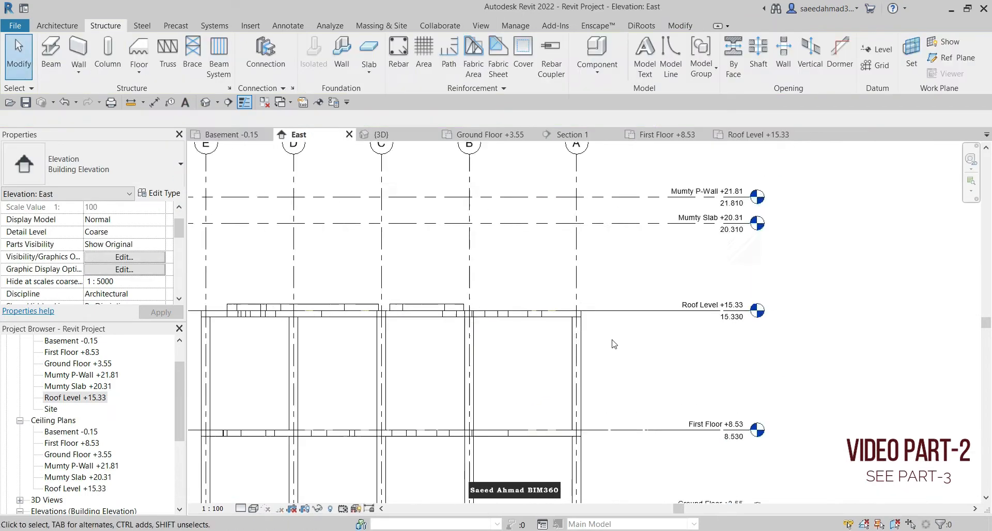
# Step: Add a level at about 17.23 m in the East elevation, between Roof Level and Mumty Slab, across the full grid width
pyautogui.click(282, 306)
pyautogui.press('l')
pyautogui.press('l')
pyautogui.scroll(1, 267, 308)
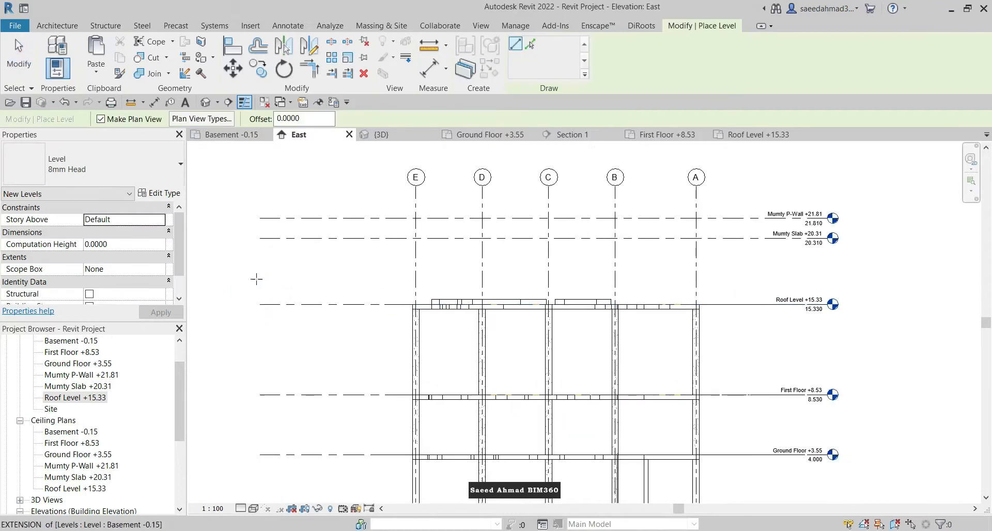
pyautogui.click(829, 279)
pyautogui.press('Escape')
pyautogui.press('Escape')
# Step: Rename the new level above the roof as P-Wall +16.83 and set its elevation to 16.830
pyautogui.scroll(3, 821, 282)
pyautogui.doubleClick(761, 266)
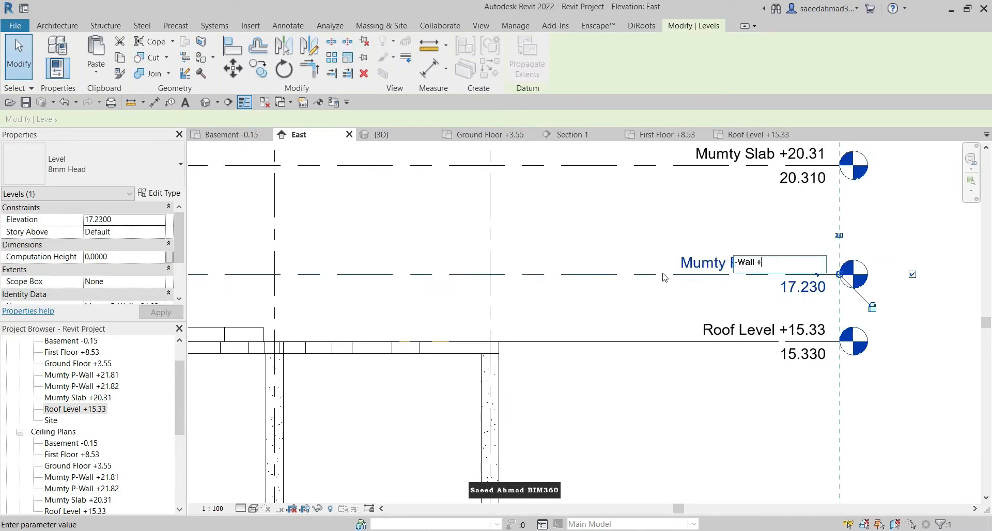
pyautogui.doubleClick(750, 265)
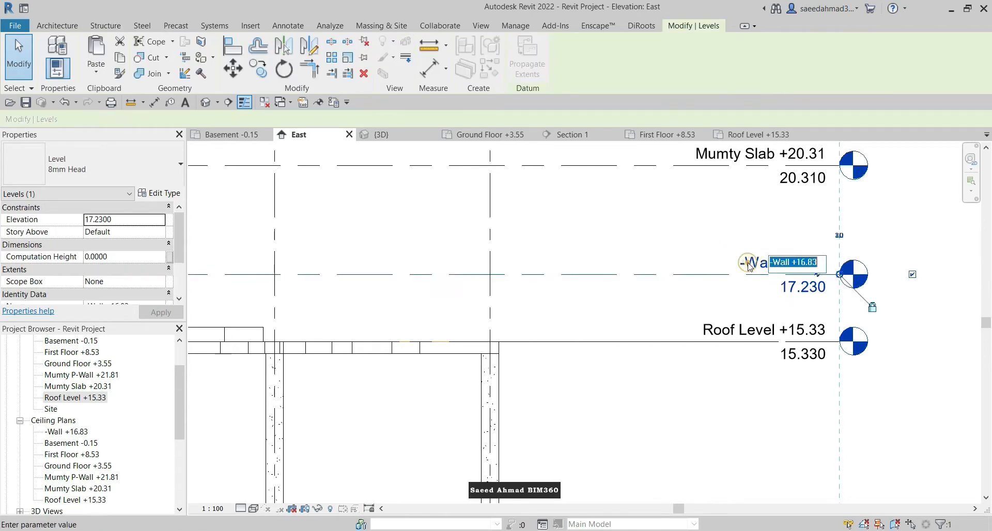
pyautogui.write('P')
pyautogui.press('Return')
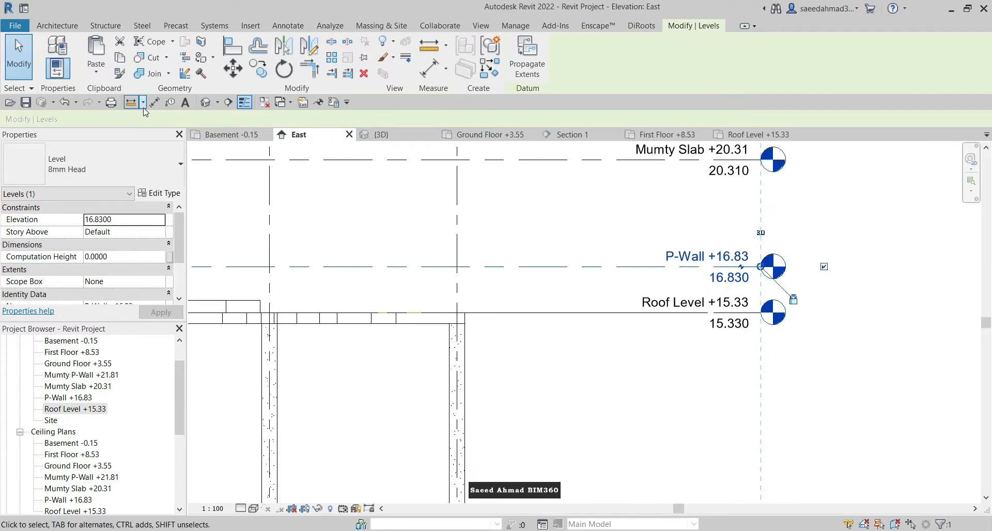
# Step: Set up a 350mm Rcc Wall structural wall on the Roof Level +15.33 plan, with its height reaching up to P-Wall +16.83
pyautogui.click(154, 101)
pyautogui.scroll(-3, 511, 235)
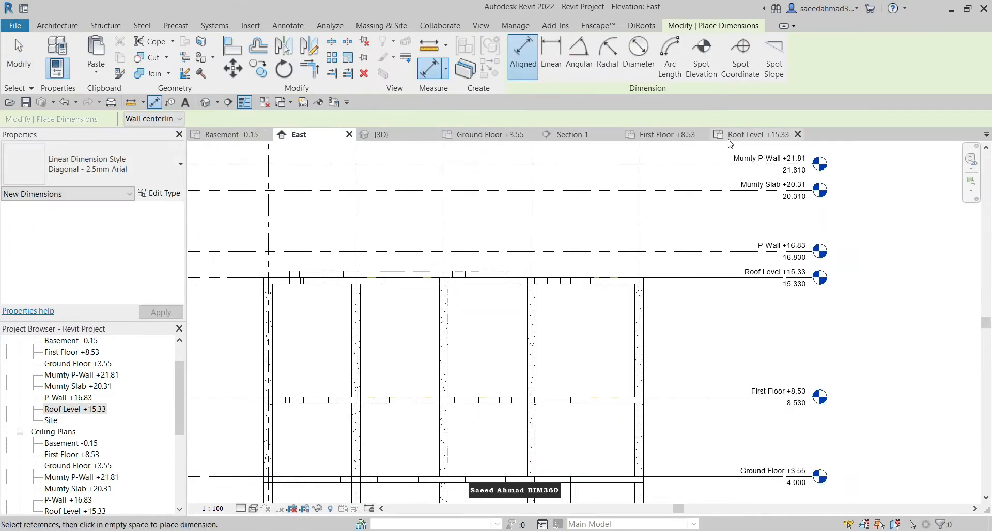
pyautogui.click(729, 138)
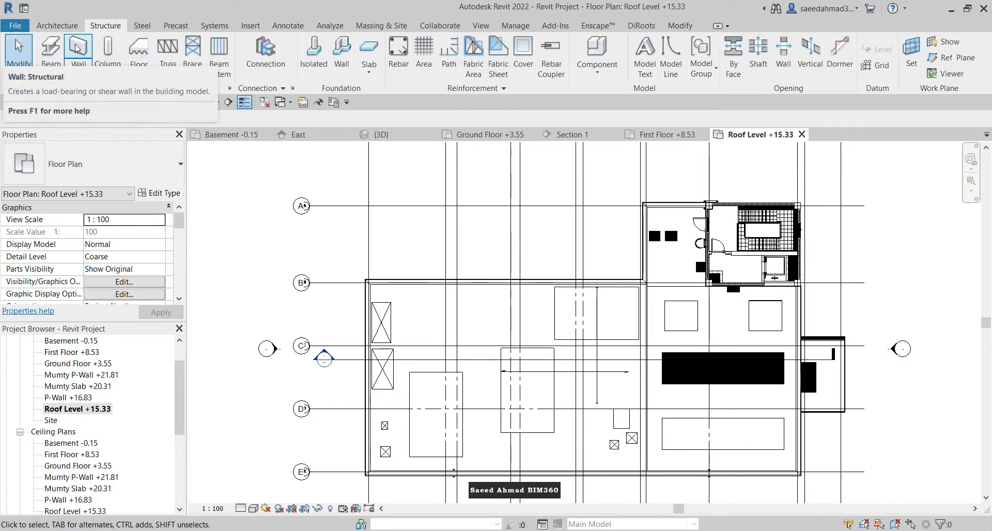
pyautogui.click(78, 47)
pyautogui.scroll(2, 390, 277)
pyautogui.click(200, 119)
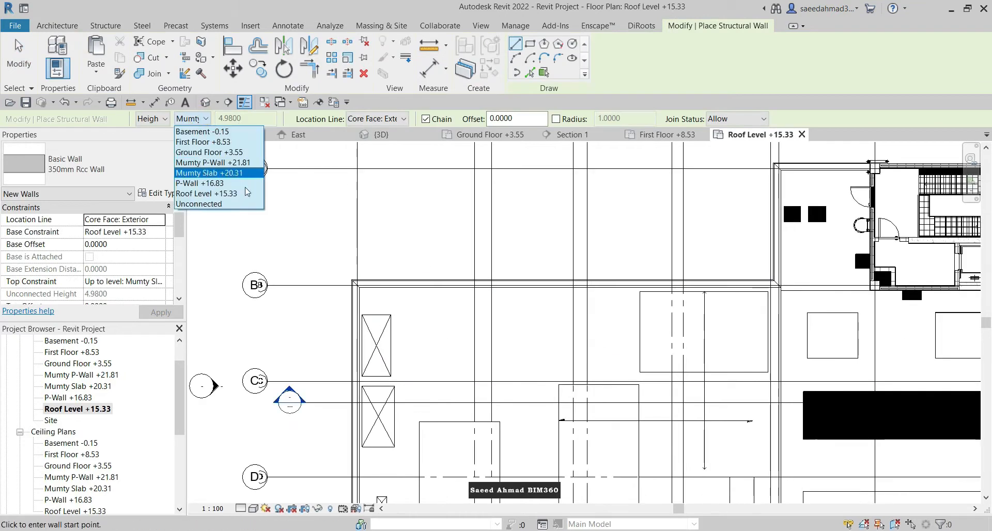
pyautogui.click(202, 183)
pyautogui.scroll(5, 259, 230)
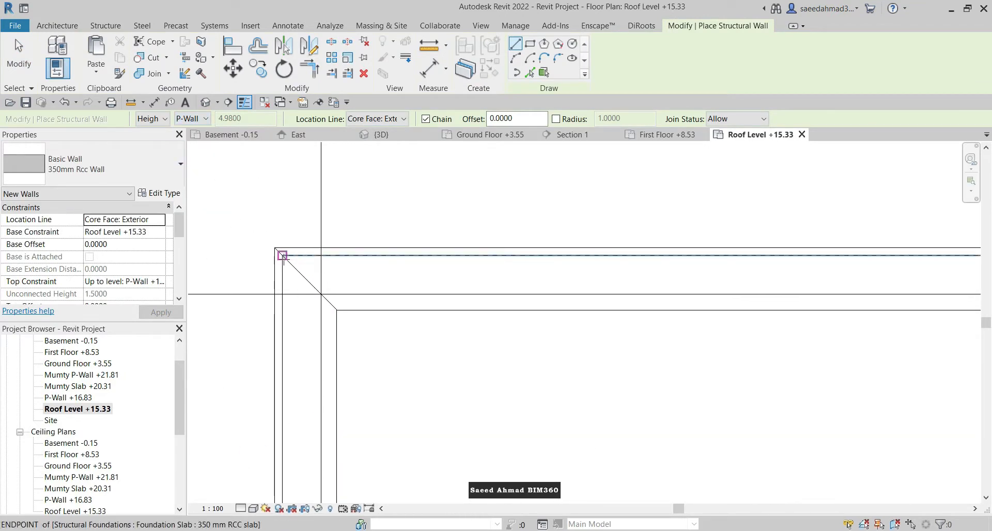
# Step: Check the parapet width at the roof corner near grids 1 and B with a trial wall and an aligned dimension
pyautogui.click(283, 255)
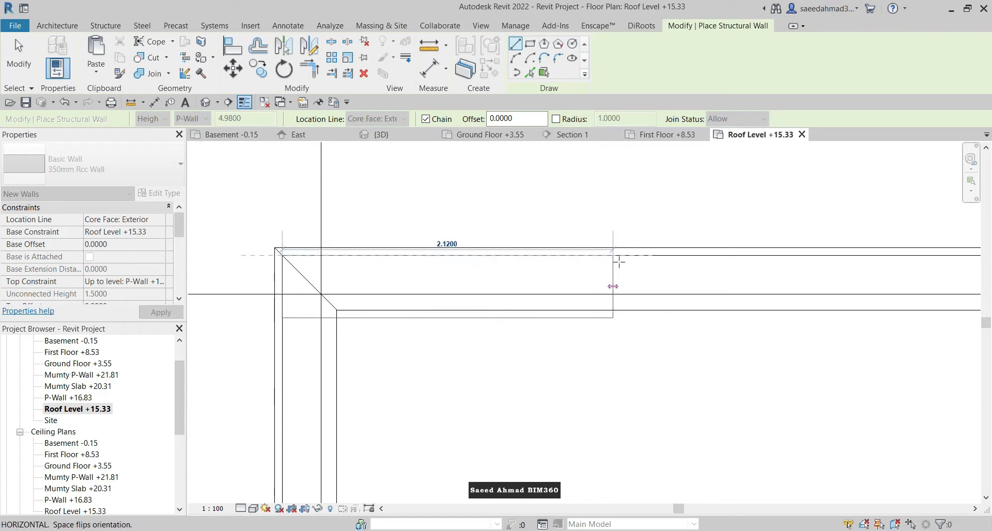
pyautogui.press('d')
pyautogui.press('i')
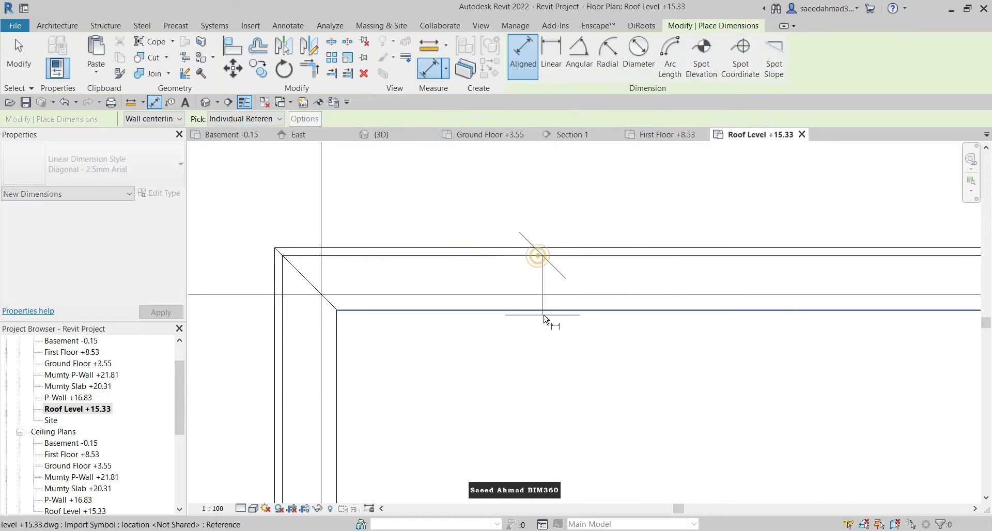
pyautogui.press('Escape')
pyautogui.press('Escape')
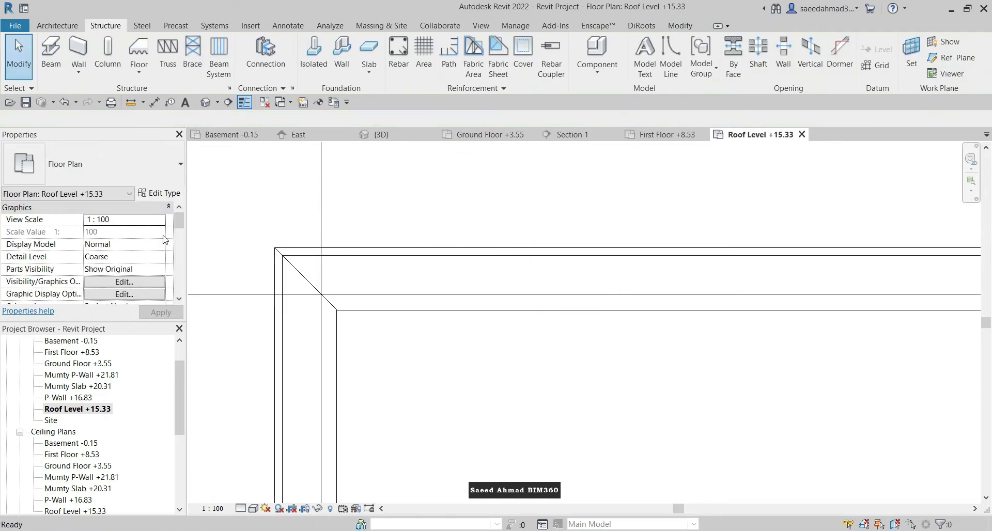
# Step: Set the structure layer thickness of the 350mm Rcc Wall type to 350 mm
pyautogui.click(78, 51)
pyautogui.click(160, 193)
pyautogui.click(543, 227)
pyautogui.click(427, 222)
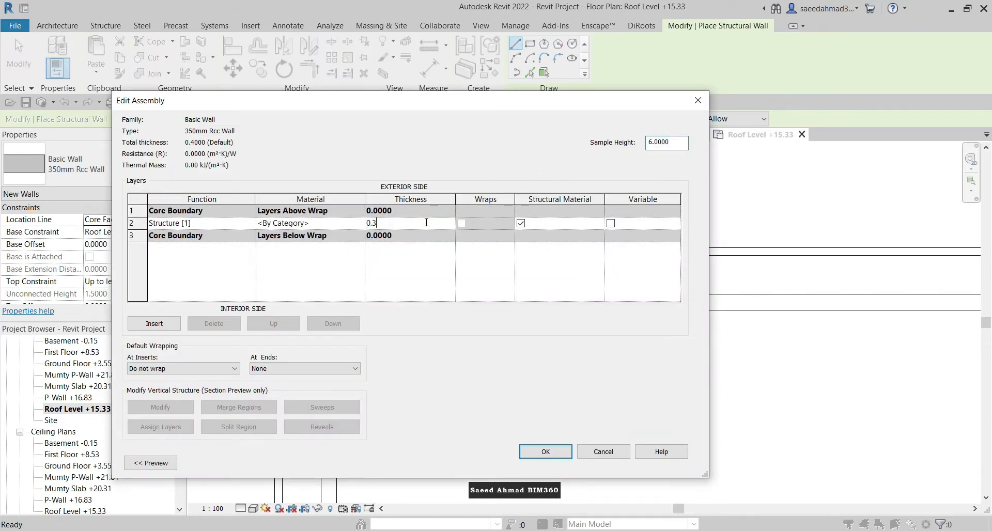
pyautogui.click(545, 452)
pyautogui.click(563, 522)
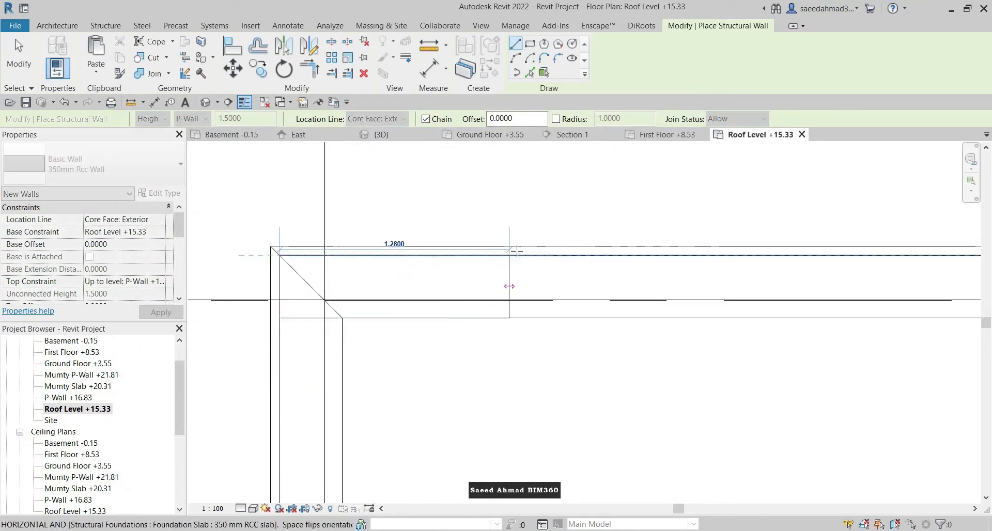
# Step: Draw the parapet wall from corner 1/B along grid B, up to grid A, and along it to the stair room column at grid 10
pyautogui.click(357, 287)
pyautogui.scroll(-4, 347, 302)
pyautogui.scroll(8, 571, 306)
pyautogui.click(505, 321)
pyautogui.scroll(-6, 542, 465)
pyautogui.scroll(8, 540, 268)
pyautogui.click(562, 229)
pyautogui.scroll(-8, 553, 240)
pyautogui.scroll(10, 614, 301)
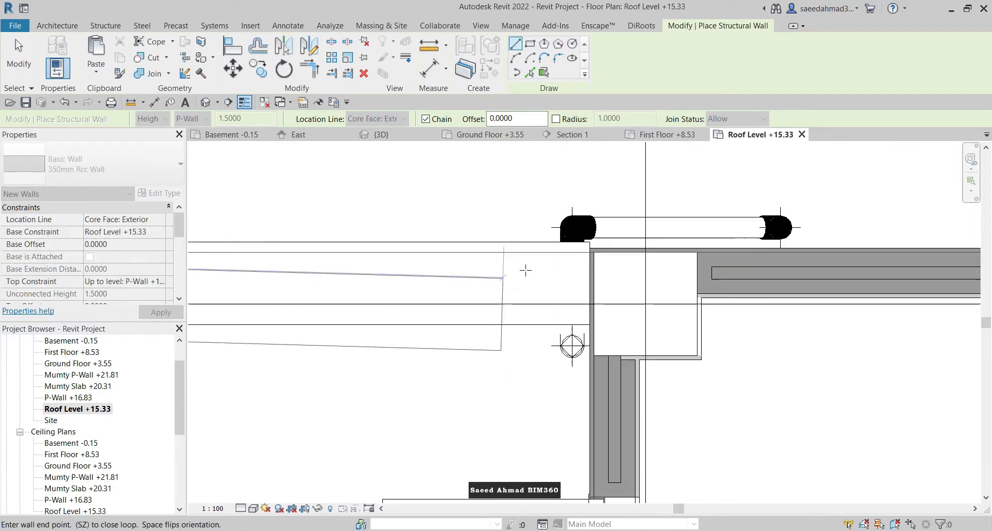
pyautogui.click(619, 251)
pyautogui.scroll(-10, 619, 250)
pyautogui.press('Escape')
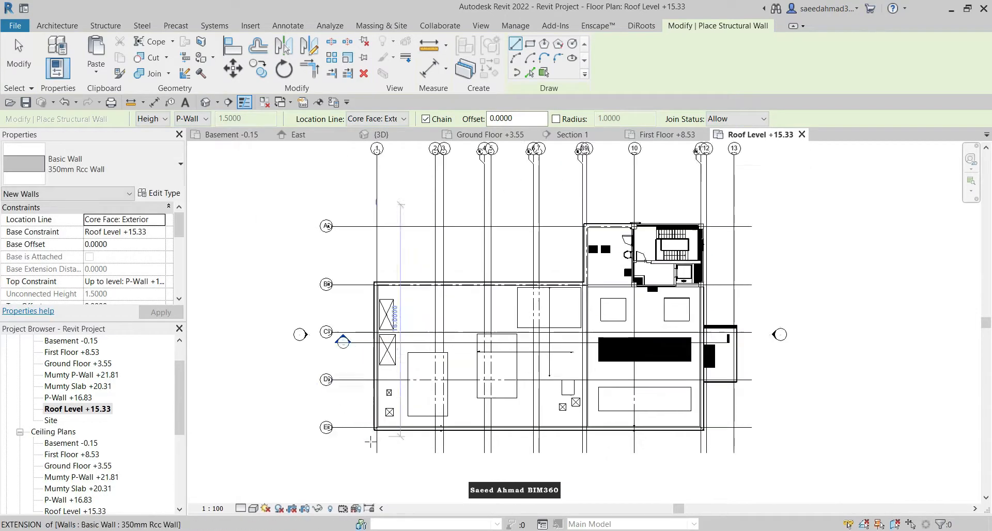
# Step: Set the roof floor plan's detail level to Fine and its visual style to Shaded
pyautogui.scroll(4, 369, 444)
pyautogui.press('Escape')
pyautogui.click(238, 508)
pyautogui.click(254, 509)
pyautogui.click(272, 471)
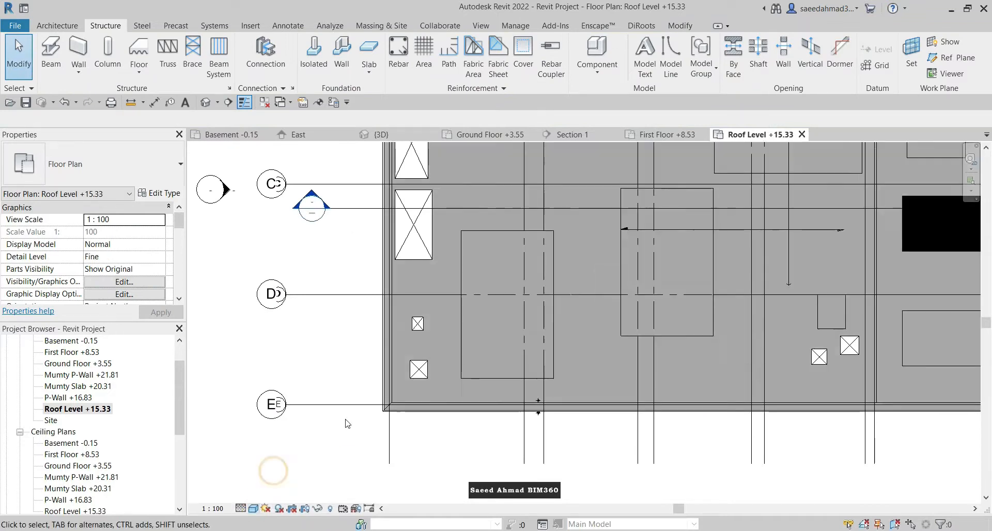
pyautogui.scroll(-2, 346, 423)
pyautogui.scroll(4, 372, 204)
# Step: Draw a matching parapet wall along grid 1 from the corner at grid B to the corner at grid E
pyautogui.click(372, 204)
pyautogui.click(489, 67)
pyautogui.scroll(4, 313, 238)
pyautogui.scroll(1, 359, 175)
pyautogui.moveTo(359, 175); pyautogui.dragTo(340, 268, button='middle')
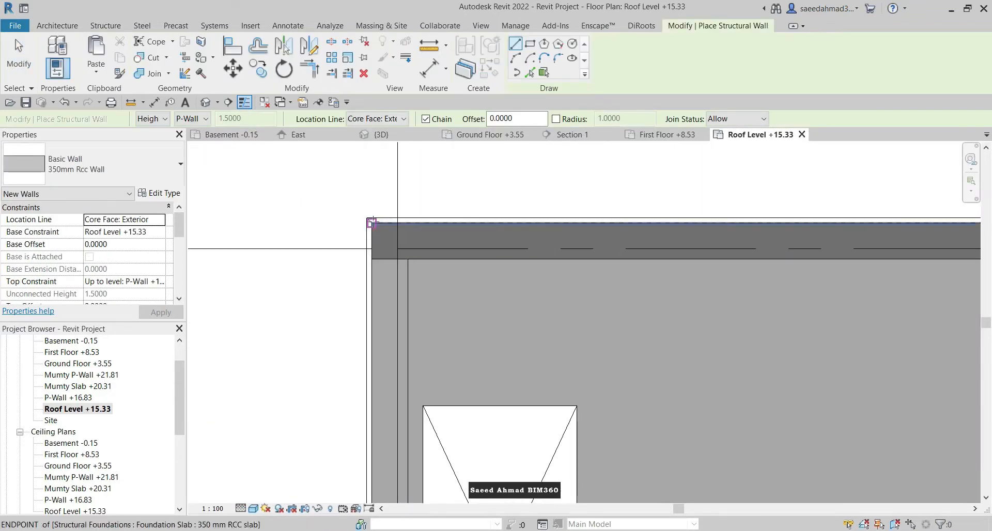
pyautogui.click(371, 220)
pyautogui.scroll(-8, 387, 222)
pyautogui.moveTo(390, 434); pyautogui.dragTo(390, 307, button='middle')
pyautogui.scroll(10, 389, 277)
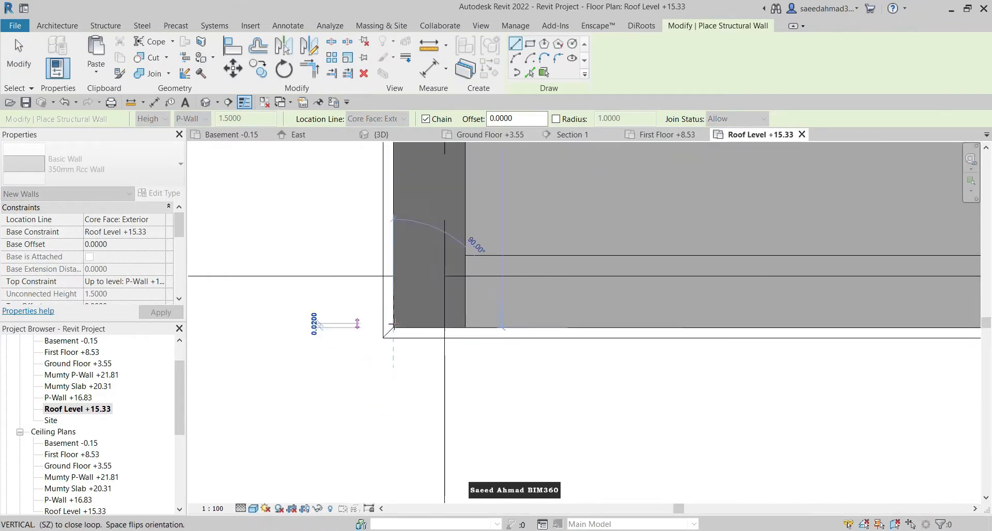
pyautogui.click(394, 324)
# Step: Continue the parapet wall along grid E to the far corner and up the building's east edge to the stair room column at grid B
pyautogui.scroll(-10, 394, 324)
pyautogui.scroll(10, 771, 329)
pyautogui.click(775, 349)
pyautogui.scroll(-9, 753, 360)
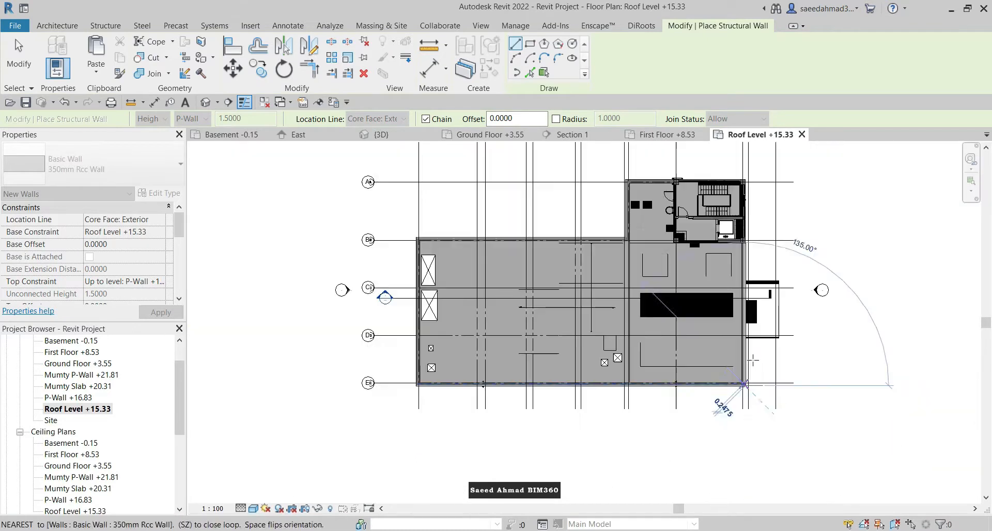
pyautogui.scroll(13, 748, 237)
pyautogui.click(691, 348)
pyautogui.press('Escape')
pyautogui.press('Escape')
pyautogui.scroll(-5, 607, 354)
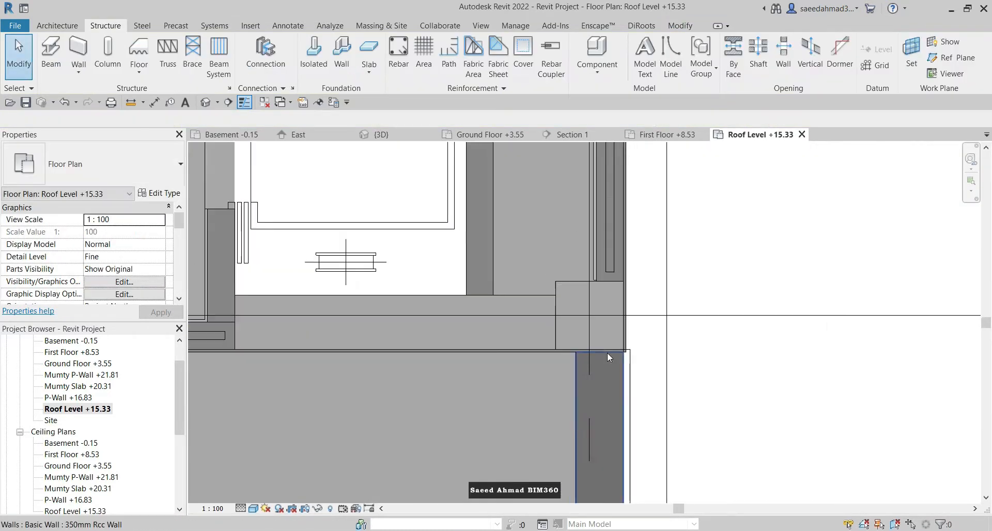
pyautogui.scroll(-6, 608, 356)
pyautogui.scroll(5, 650, 255)
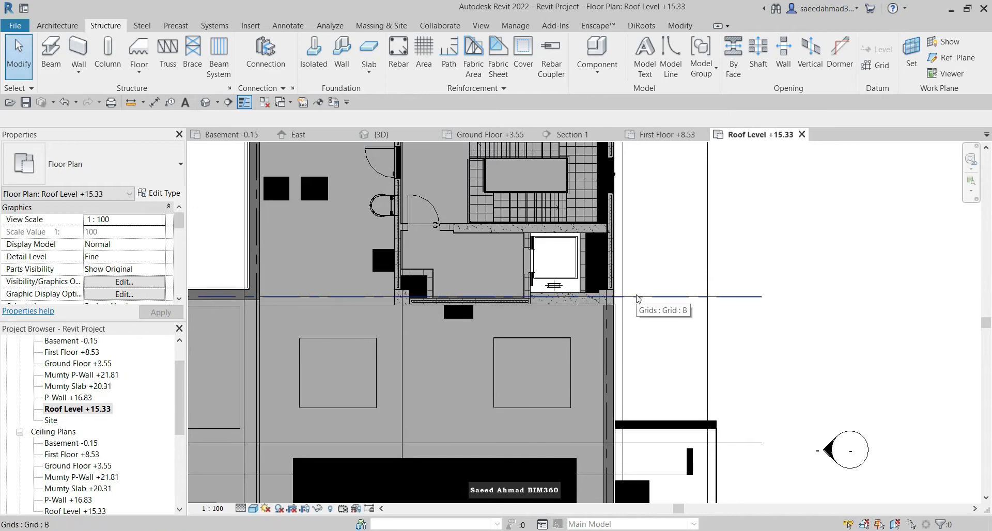
# Step: Place 500 x 500 mm RCC columns up to Mumty Slab +20.31 on the existing columns at three stair room corners
pyautogui.click(107, 51)
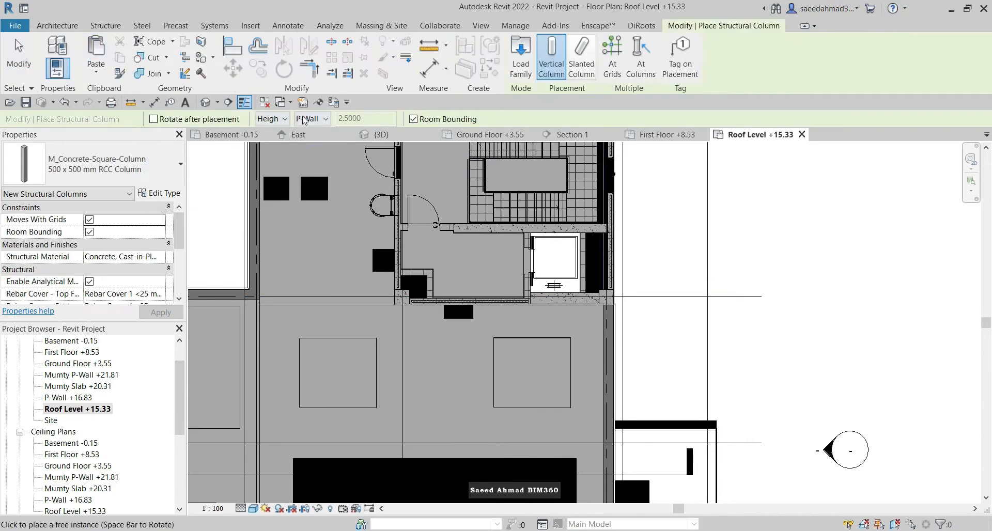
pyautogui.click(337, 173)
pyautogui.scroll(3, 654, 258)
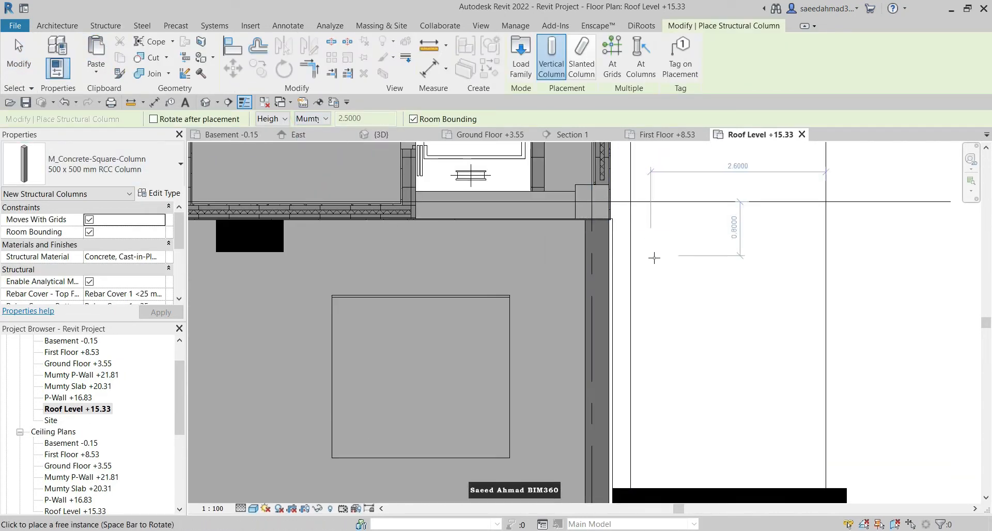
pyautogui.scroll(1, 114, 279)
pyautogui.scroll(4, 594, 207)
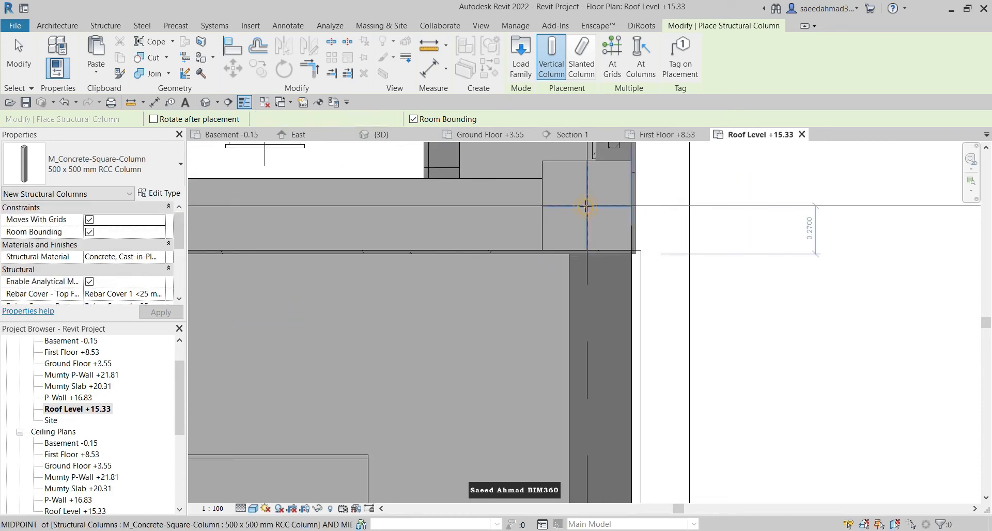
pyautogui.scroll(-5, 646, 228)
pyautogui.scroll(4, 367, 235)
pyautogui.scroll(-4, 413, 272)
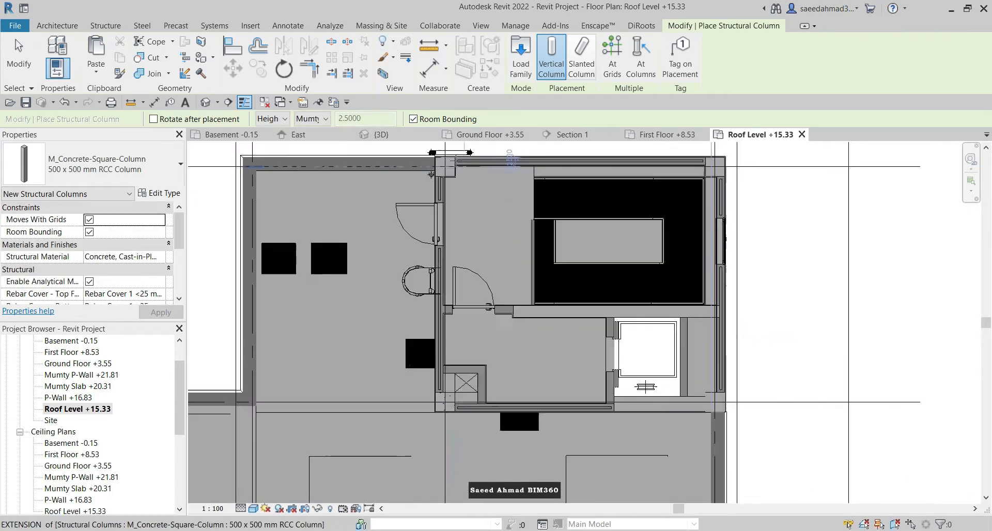
pyautogui.scroll(4, 549, 254)
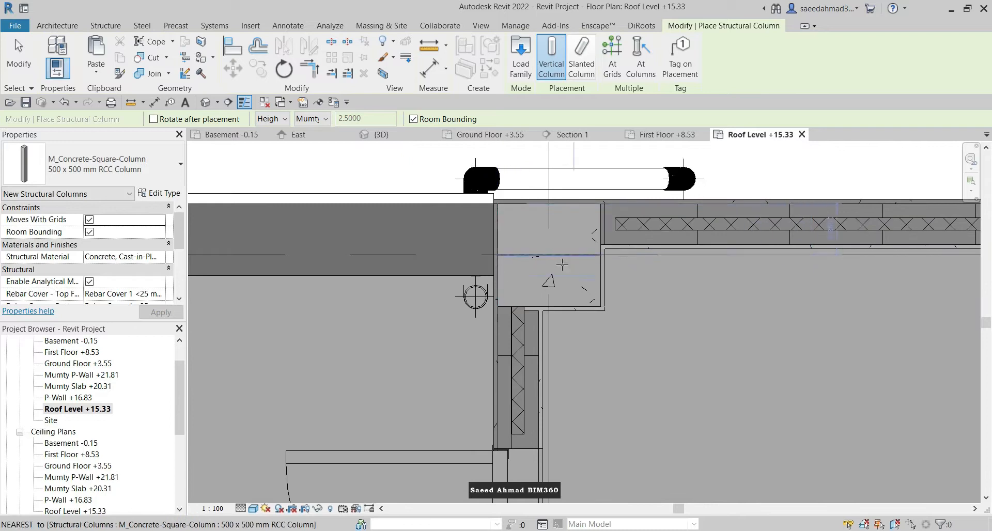
pyautogui.press('Escape')
pyautogui.press('Escape')
# Step: Copy the column at grids 10 and A to the stair room's remaining corner along grid A
pyautogui.scroll(3, 619, 297)
pyautogui.click(582, 243)
pyautogui.scroll(-5, 444, 294)
pyautogui.click(257, 68)
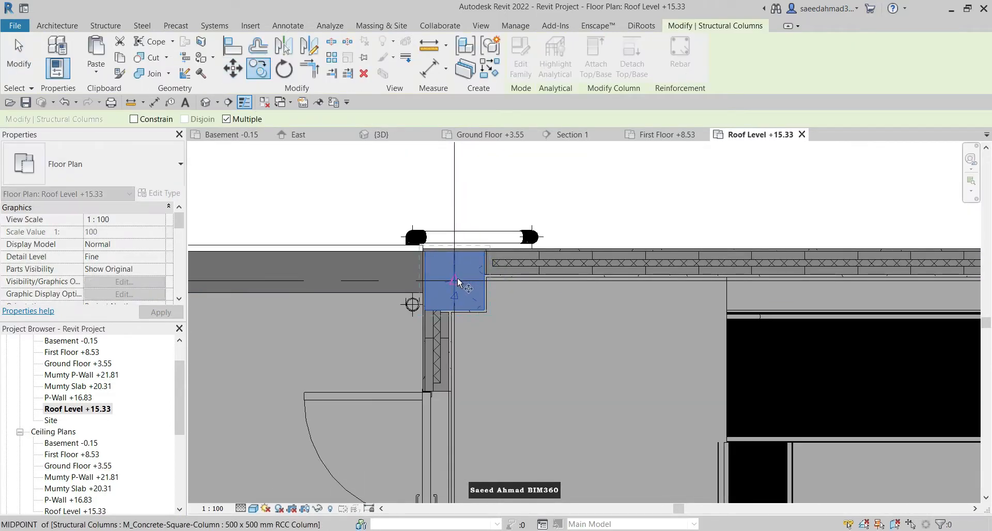
pyautogui.click(456, 280)
pyautogui.scroll(-5, 458, 279)
pyautogui.scroll(6, 610, 280)
pyautogui.click(771, 294)
pyautogui.press('Escape')
pyautogui.press('Escape')
pyautogui.scroll(-6, 624, 241)
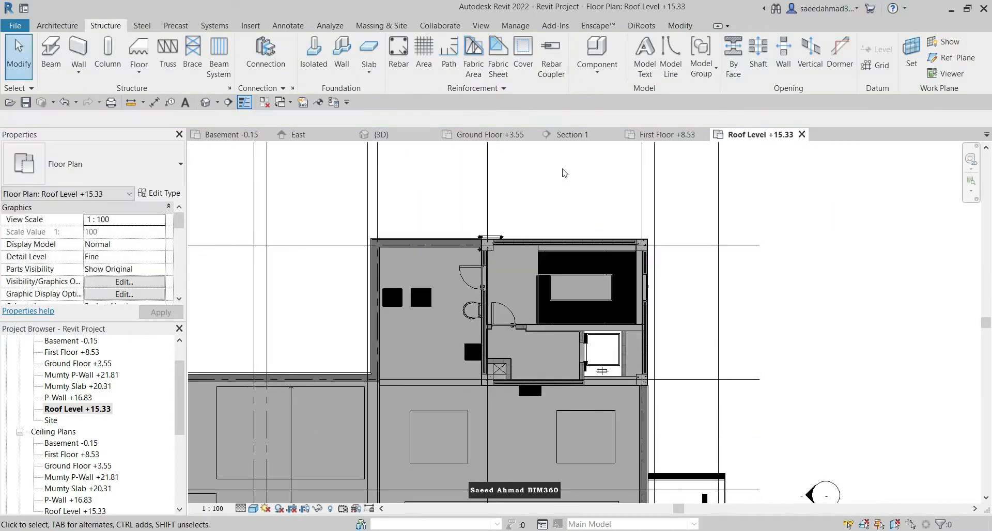
# Step: Open the Mumty Slab +20.31 floor plan and set its view range to a 1.0 bottom offset and a -1.0 view depth offset
pyautogui.doubleClick(89, 389)
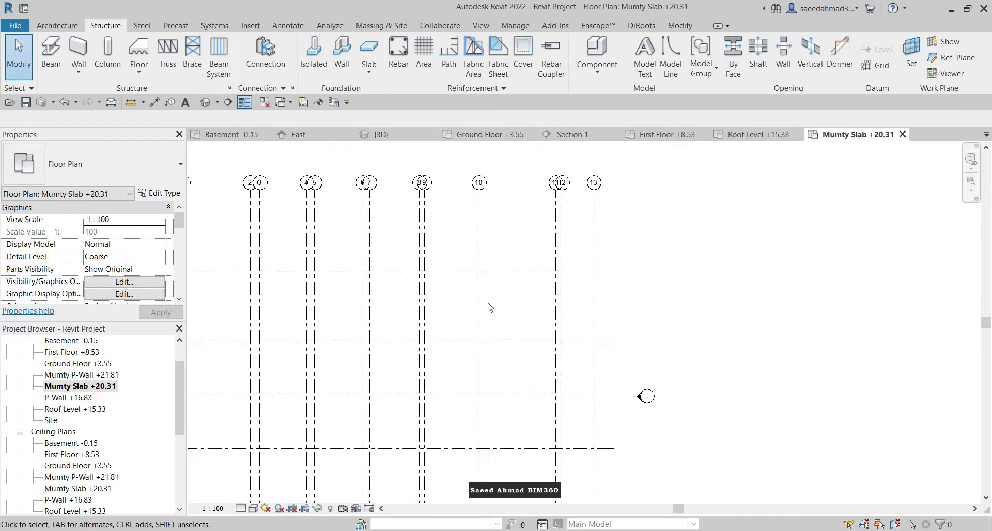
pyautogui.press('v')
pyautogui.press('r')
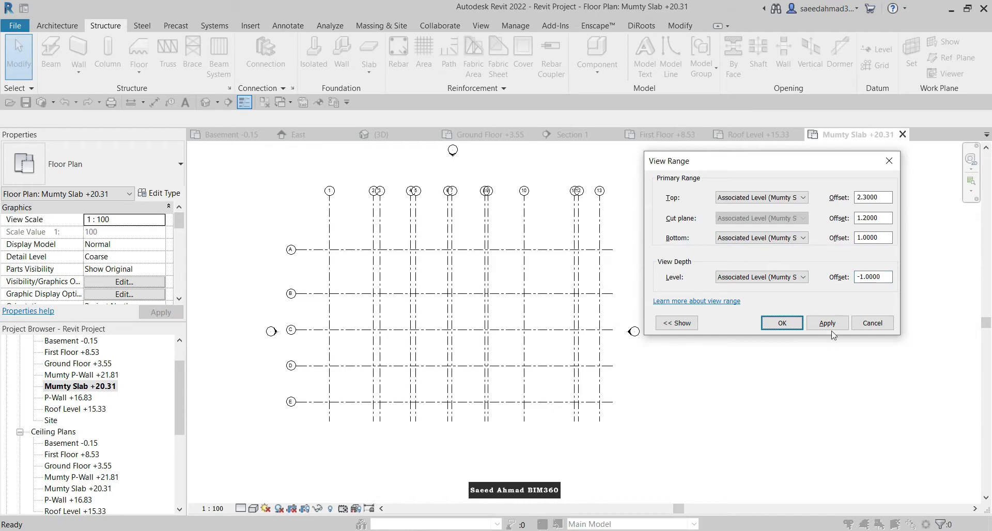
pyautogui.click(782, 323)
pyautogui.scroll(5, 532, 272)
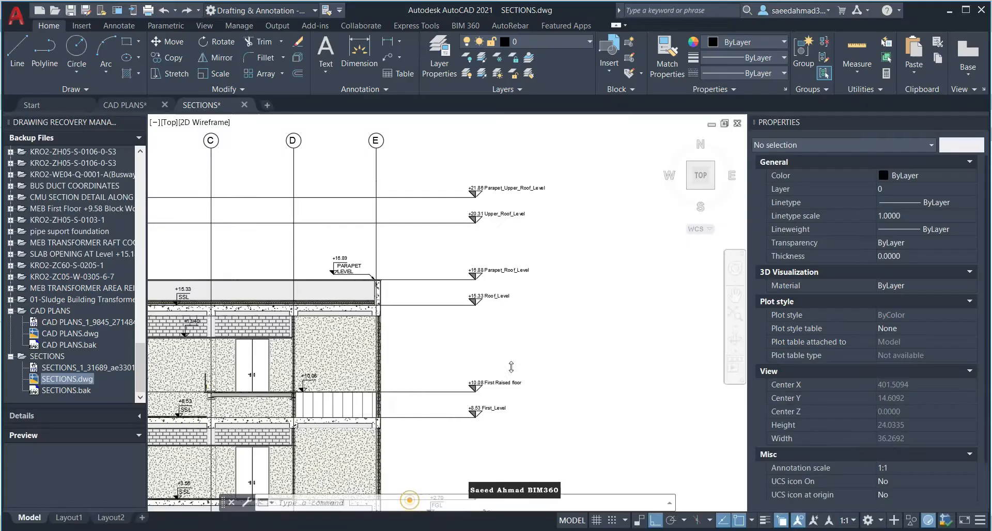
# Step: Switch to the SECTIONS drawing in AutoCAD and measure the upper roof slab's thickness at +20.31 in the building section
pyautogui.scroll(-2, 622, 246)
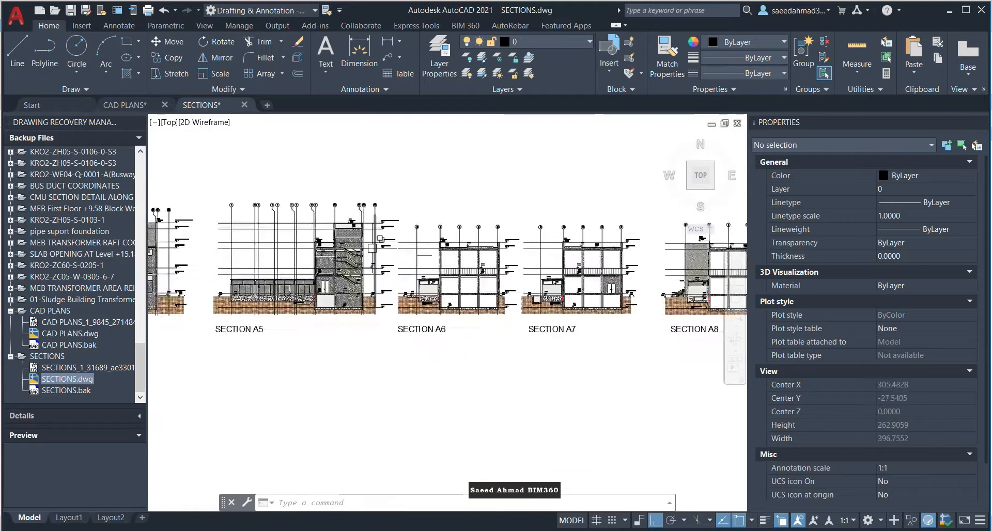
pyautogui.scroll(11, 324, 227)
pyautogui.press('space')
pyautogui.click(338, 195)
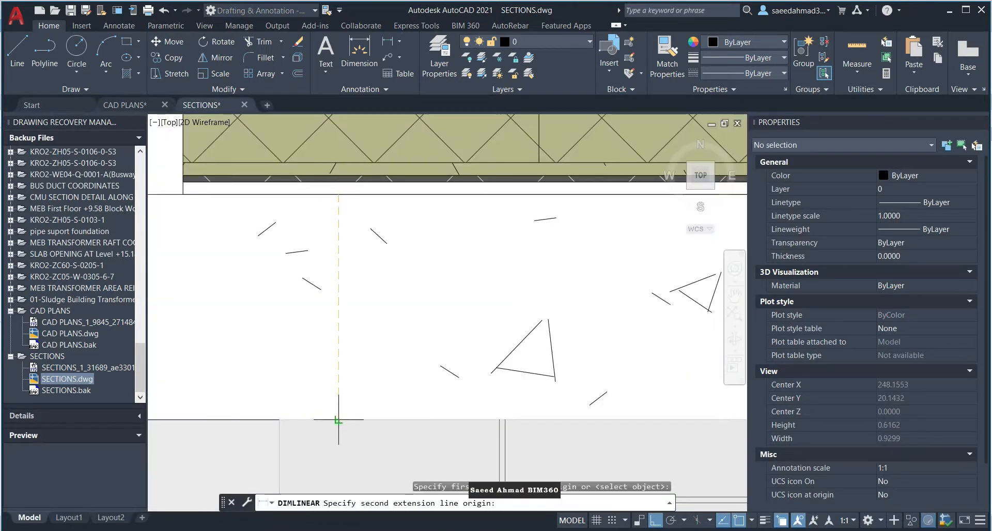
pyautogui.click(338, 420)
pyautogui.scroll(-12, 406, 290)
pyautogui.press('Escape')
# Step: Examine the upper roof slab and its surroundings in the other building sections, using a linear dimension to check the slab thickness
pyautogui.scroll(3, 398, 290)
pyautogui.scroll(6, 462, 292)
pyautogui.scroll(-7, 320, 290)
pyautogui.scroll(7, 631, 299)
pyautogui.scroll(-10, 250, 262)
pyautogui.scroll(9, 646, 263)
pyautogui.scroll(-7, 646, 263)
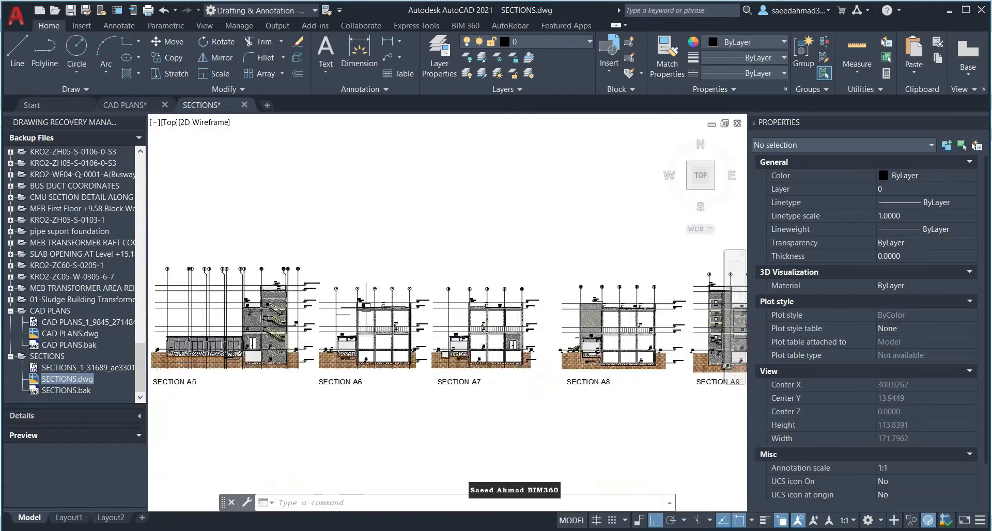
pyautogui.scroll(12, 244, 262)
pyautogui.scroll(-4, 457, 270)
pyautogui.moveTo(456, 269); pyautogui.dragTo(393, 279, button='middle')
pyautogui.click(384, 40)
pyautogui.scroll(5, 398, 268)
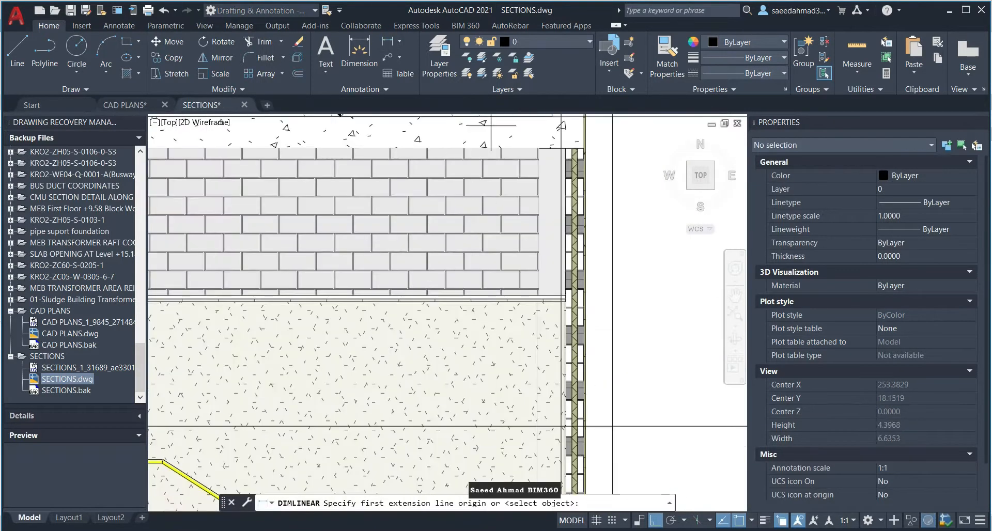
pyautogui.scroll(3, 398, 268)
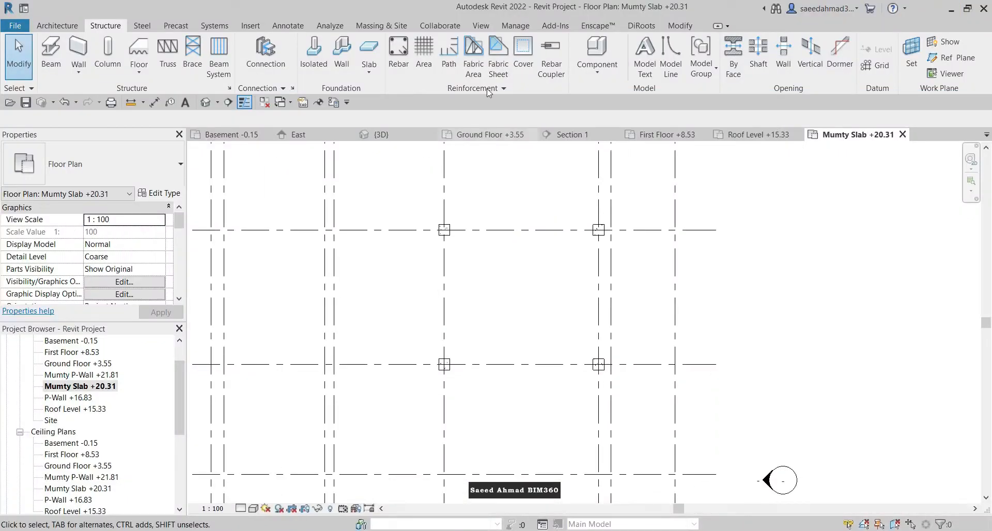
# Step: Switch to Revit, model a 350 mm RCC slab over the four stair room columns at Mumty Slab +20.31 and check it in 3D
pyautogui.click(369, 48)
pyautogui.click(129, 176)
pyautogui.click(67, 253)
pyautogui.scroll(1, 443, 227)
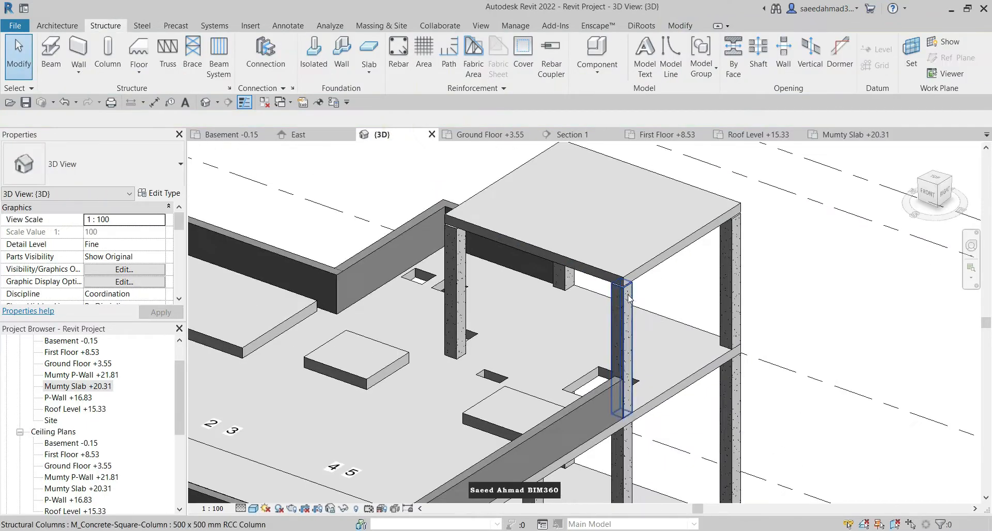
pyautogui.scroll(-5, 629, 298)
pyautogui.keyDown('shift'); pyautogui.moveTo(635, 251); pyautogui.dragTo(402, 239, button='middle'); pyautogui.keyUp('shift')
pyautogui.scroll(2, 690, 304)
pyautogui.scroll(3, 402, 242)
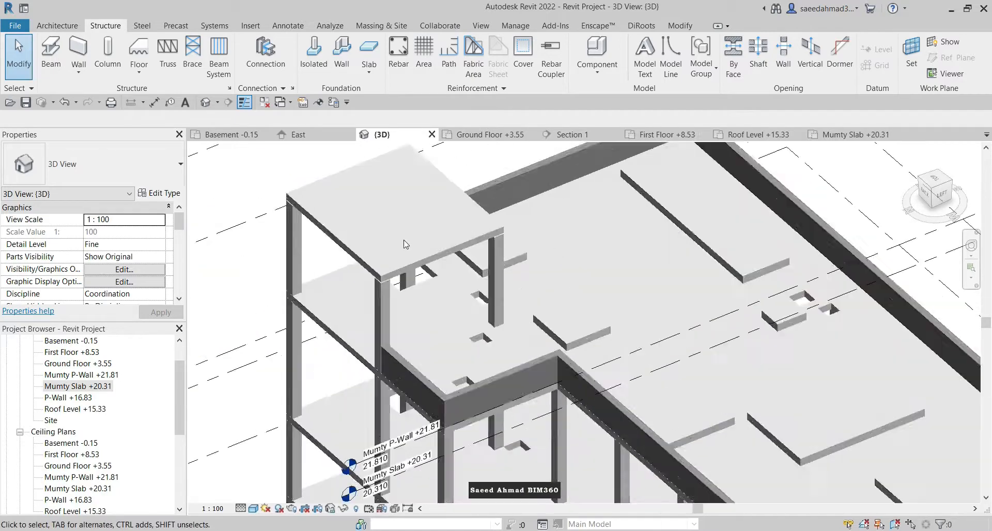
# Step: Switch to AutoCAD, compare the stair room in CAD PLANS and SECTIONS, and measure the upper roof parapet wall's thickness
pyautogui.click(410, 476)
pyautogui.click(130, 103)
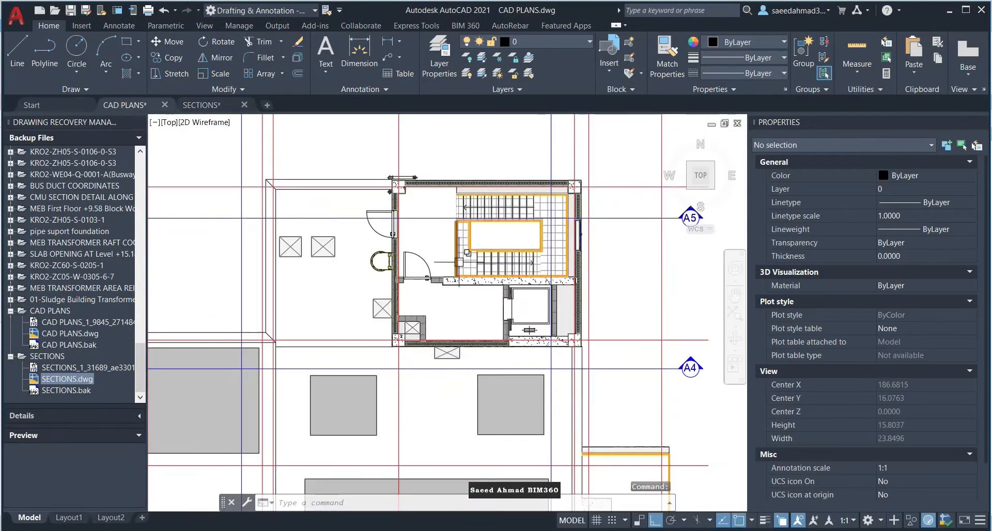
pyautogui.click(204, 105)
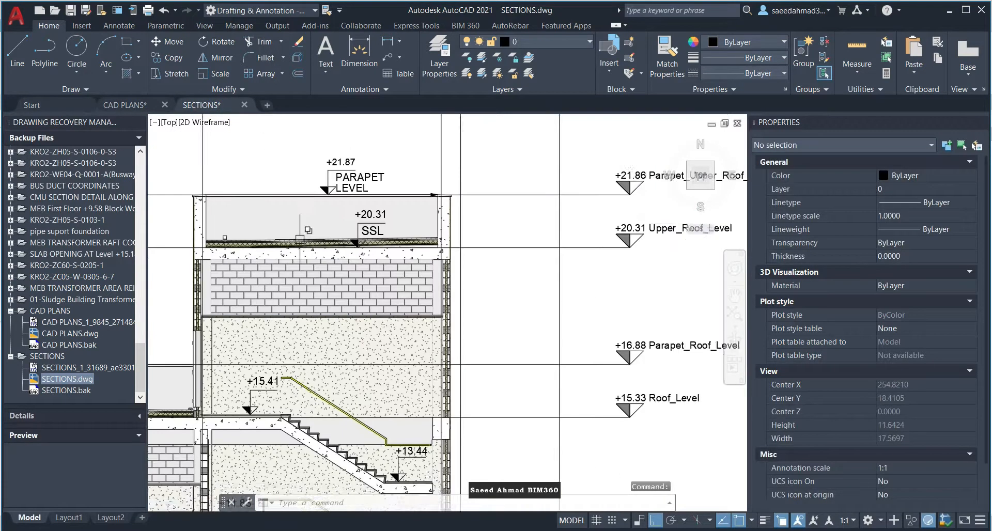
pyautogui.scroll(6, 189, 220)
pyautogui.click(387, 41)
pyautogui.scroll(4, 259, 184)
pyautogui.click(272, 199)
pyautogui.scroll(-4, 394, 200)
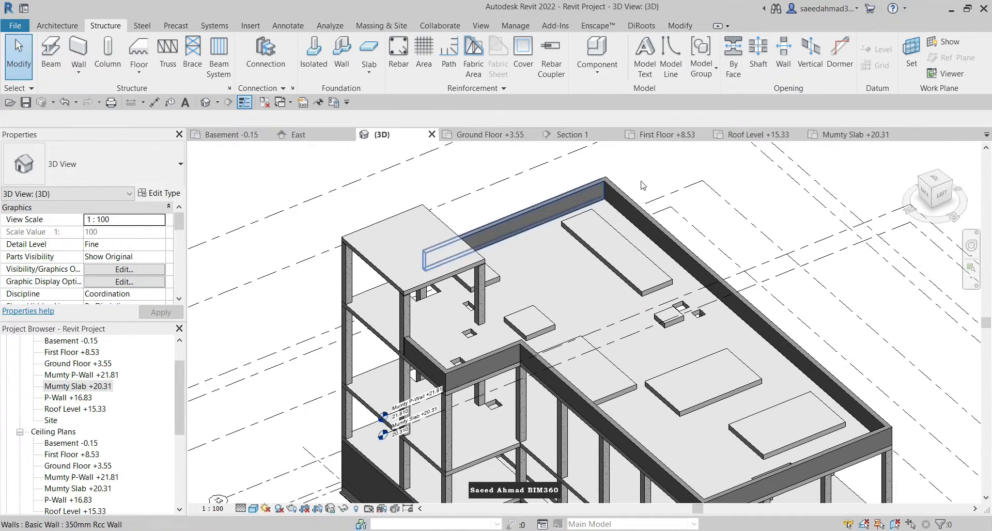
# Step: Switch to Revit and draw 350mm Rcc Wall parapets around the Mumty Slab +20.31 edge, up to Mumty P-Wall +21.81
pyautogui.click(828, 137)
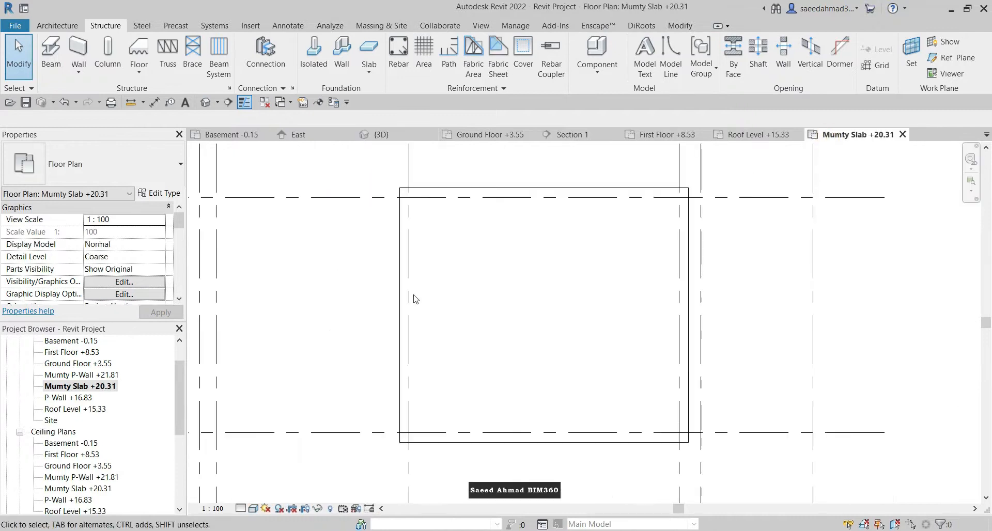
pyautogui.click(79, 49)
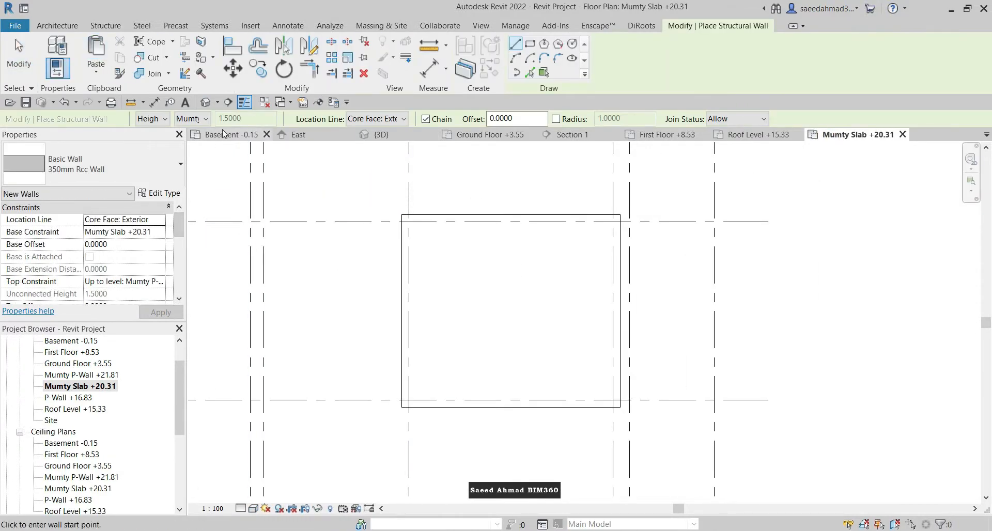
pyautogui.click(779, 202)
pyautogui.scroll(-3, 778, 222)
pyautogui.scroll(3, 793, 385)
pyautogui.click(756, 327)
pyautogui.scroll(-3, 734, 327)
pyautogui.scroll(2, 448, 328)
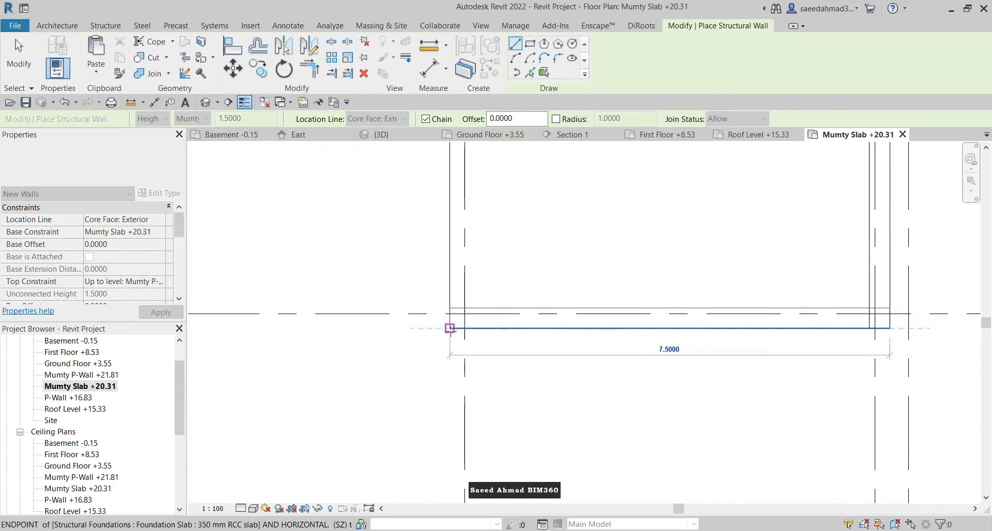
pyautogui.click(447, 368)
pyautogui.scroll(2, 450, 330)
pyautogui.press('Escape')
pyautogui.press('Escape')
# Step: Select the two existing RCC walls beside the lift in 3D and delete them in the Basement -0.15 plan
pyautogui.click(381, 134)
pyautogui.keyDown('shift'); pyautogui.moveTo(472, 295); pyautogui.dragTo(410, 310, button='middle'); pyautogui.keyUp('shift')
pyautogui.scroll(-3, 452, 274)
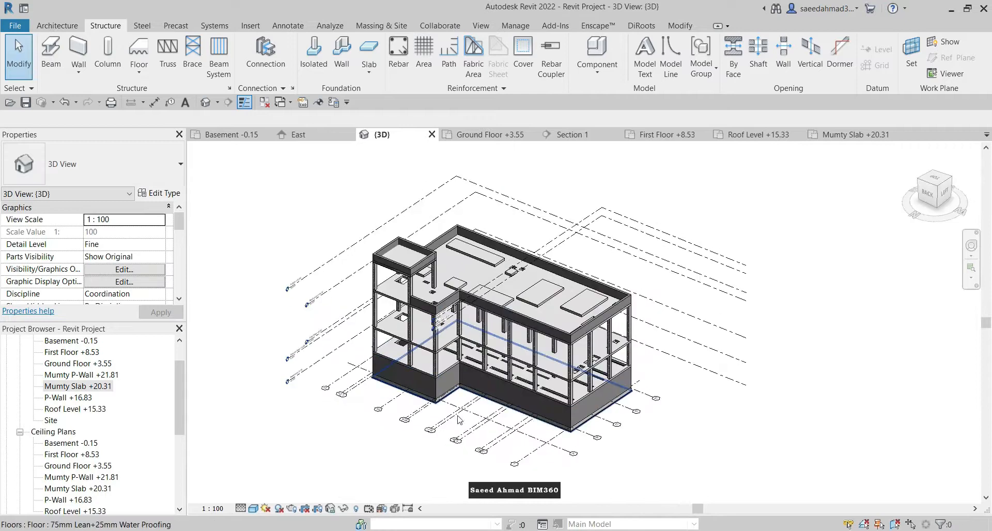
pyautogui.scroll(3, 509, 357)
pyautogui.keyDown('shift'); pyautogui.moveTo(708, 421); pyautogui.dragTo(687, 413, button='middle'); pyautogui.keyUp('shift')
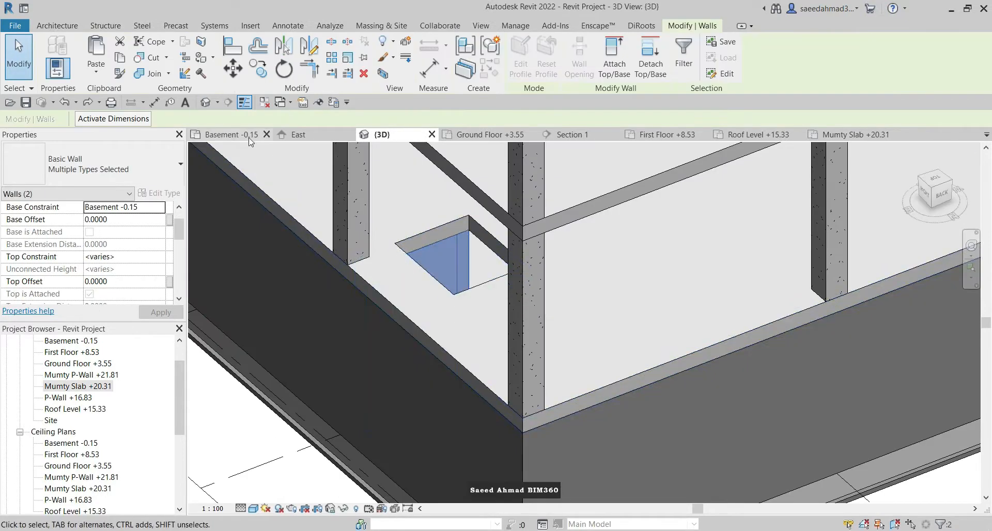
pyautogui.click(249, 137)
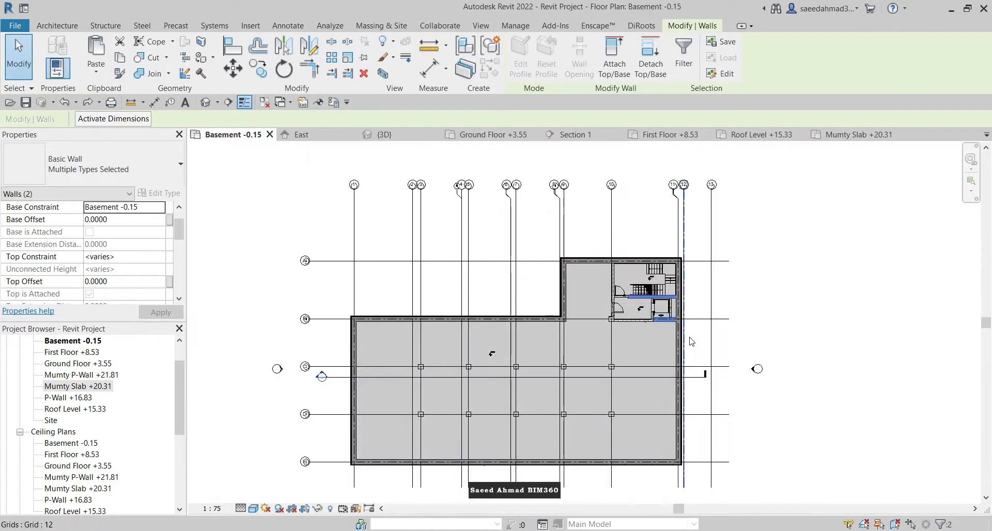
pyautogui.scroll(4, 562, 292)
pyautogui.press('Escape')
pyautogui.scroll(-2, 561, 343)
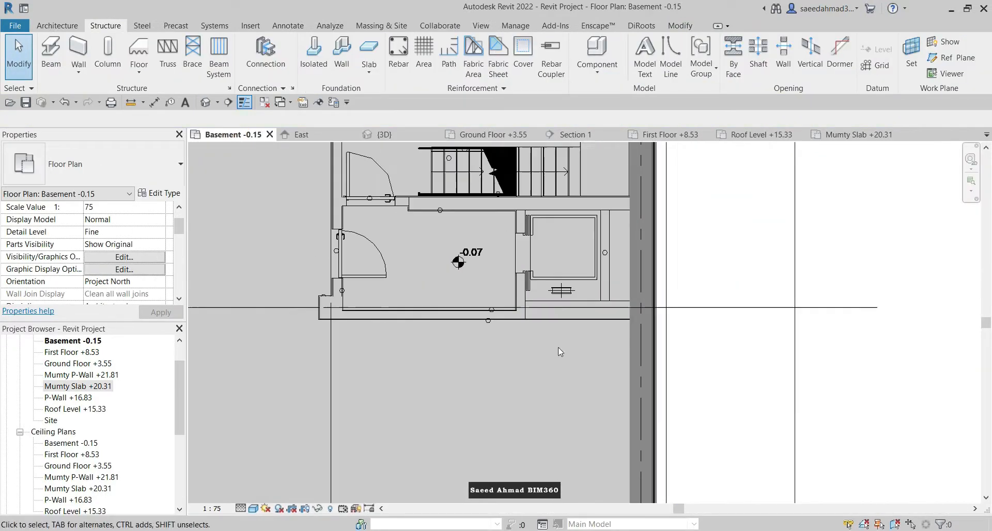
# Step: Draw a 300 mm Wall from Basement -0.15 up to Mumty Slab +20.31 along the concrete wall between the stair and the lift
pyautogui.click(79, 47)
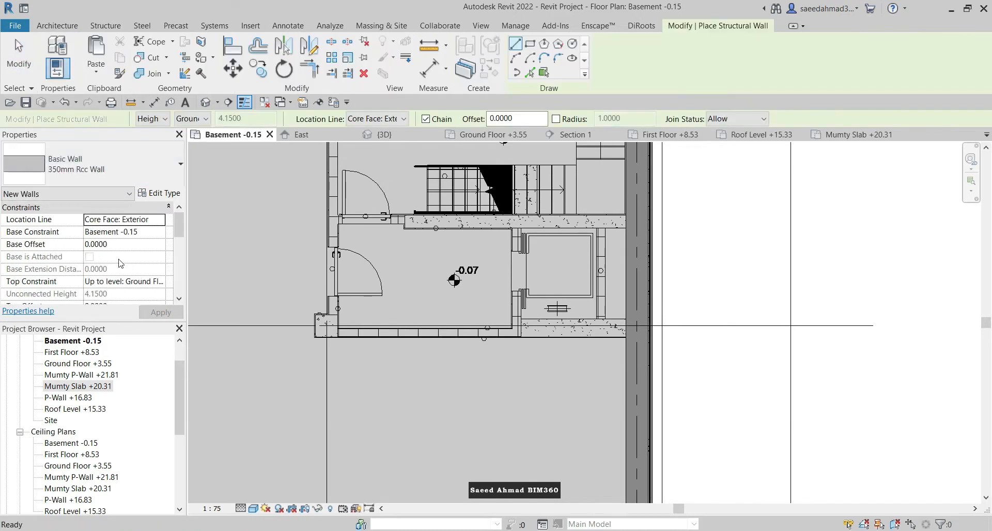
pyautogui.click(161, 283)
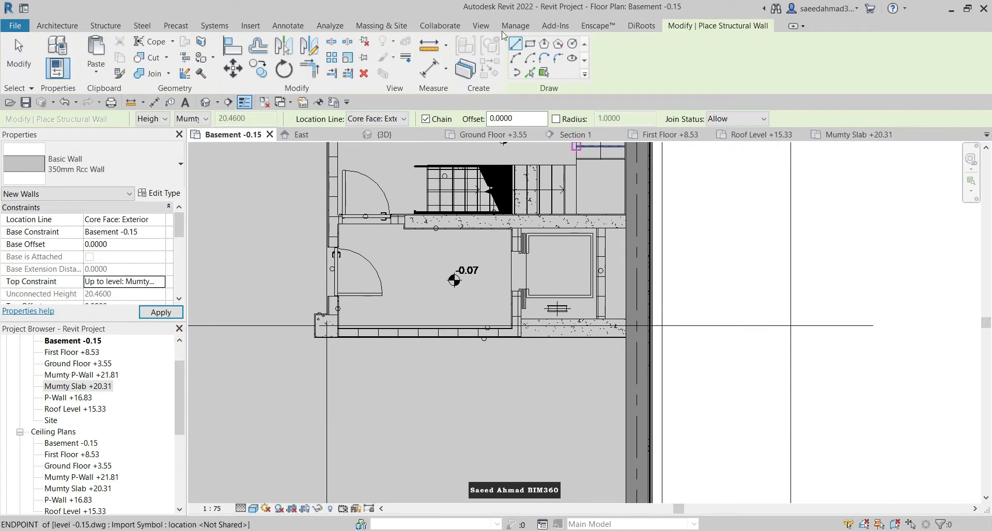
pyautogui.scroll(3, 630, 235)
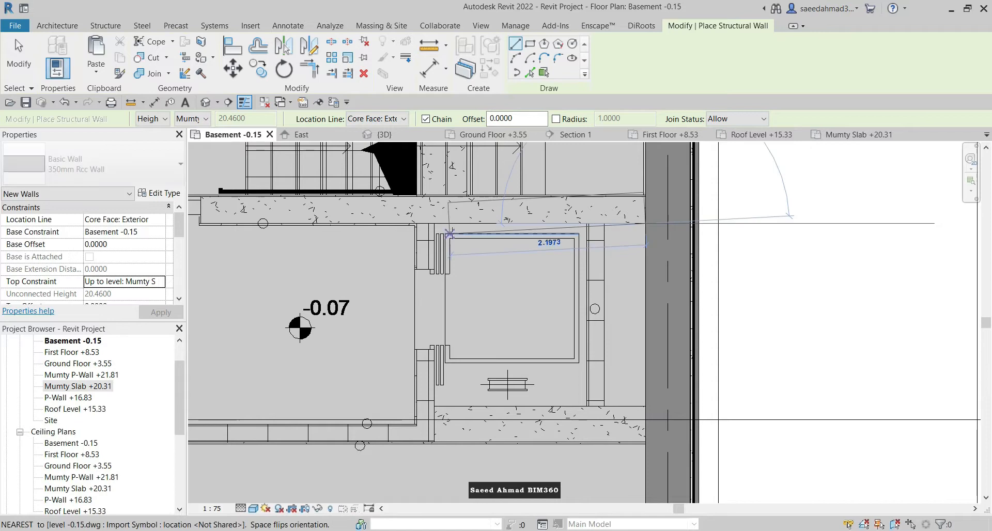
pyautogui.click(118, 168)
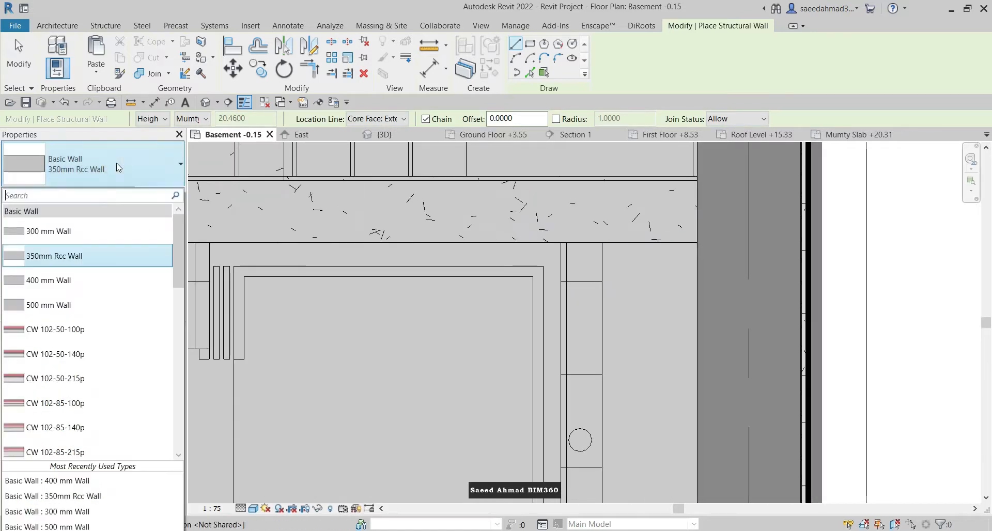
pyautogui.click(97, 216)
pyautogui.scroll(-4, 566, 243)
pyautogui.scroll(5, 264, 238)
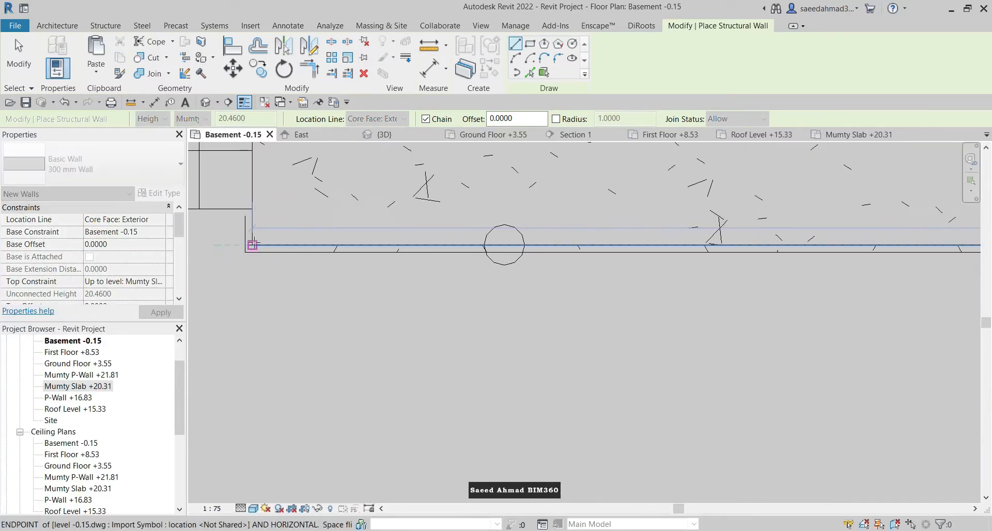
pyautogui.click(252, 243)
pyautogui.press('Escape')
# Step: Draw a 400 mm Wall up to Mumty Slab +20.31 along the concrete wall on the lift's south side, near grid B
pyautogui.scroll(-6, 336, 220)
pyautogui.click(124, 177)
pyautogui.click(98, 281)
pyautogui.scroll(6, 583, 348)
pyautogui.click(592, 328)
pyautogui.scroll(-2, 528, 331)
pyautogui.scroll(-4, 530, 329)
pyautogui.scroll(3, 361, 331)
pyautogui.click(361, 331)
pyautogui.press('Escape')
pyautogui.press('Escape')
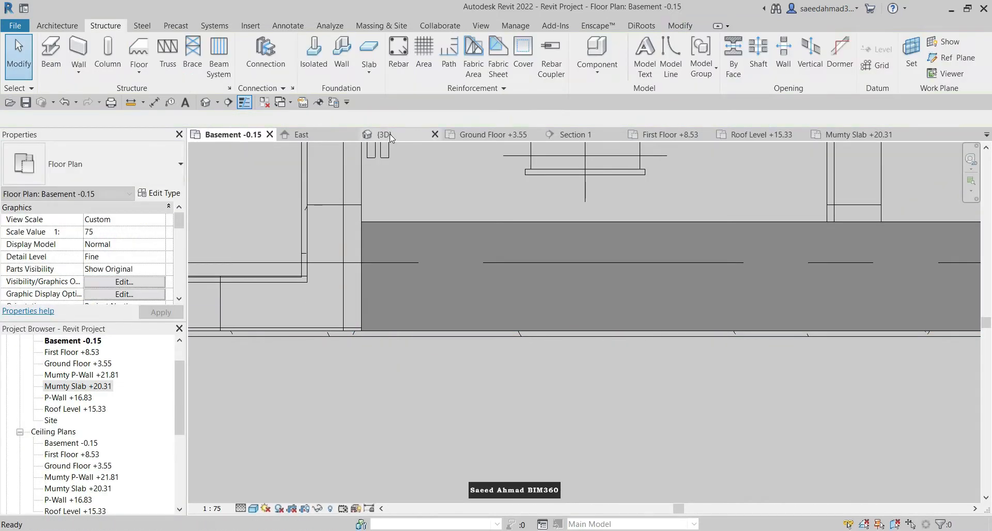
# Step: Examine the new full-height lift walls in 3D and the stair and lift area on the Ground Floor +3.55 plan
pyautogui.click(390, 135)
pyautogui.keyDown('shift'); pyautogui.moveTo(434, 233); pyautogui.dragTo(475, 244, button='middle'); pyautogui.keyUp('shift')
pyautogui.scroll(6, 475, 248)
pyautogui.keyDown('shift'); pyautogui.moveTo(469, 283); pyautogui.dragTo(393, 330, button='middle'); pyautogui.keyUp('shift')
pyautogui.scroll(-4, 367, 304)
pyautogui.scroll(-3, 389, 327)
pyautogui.scroll(3, 528, 399)
pyautogui.scroll(-3, 473, 305)
pyautogui.scroll(2, 473, 305)
pyautogui.scroll(1, 385, 310)
pyautogui.click(481, 135)
pyautogui.scroll(-1, 930, 179)
pyautogui.moveTo(930, 179); pyautogui.dragTo(602, 246, button='middle')
pyautogui.scroll(2, 601, 245)
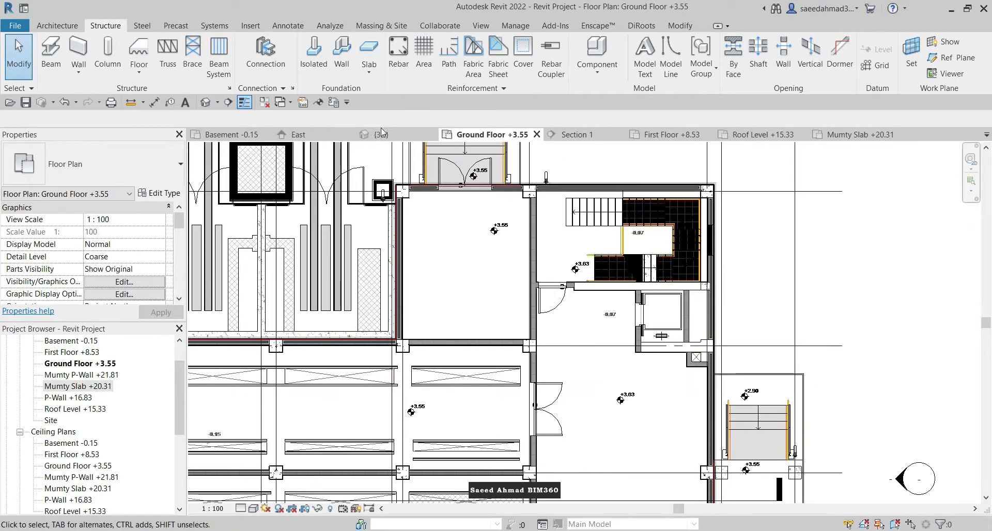
pyautogui.click(382, 133)
pyautogui.doubleClick(389, 247)
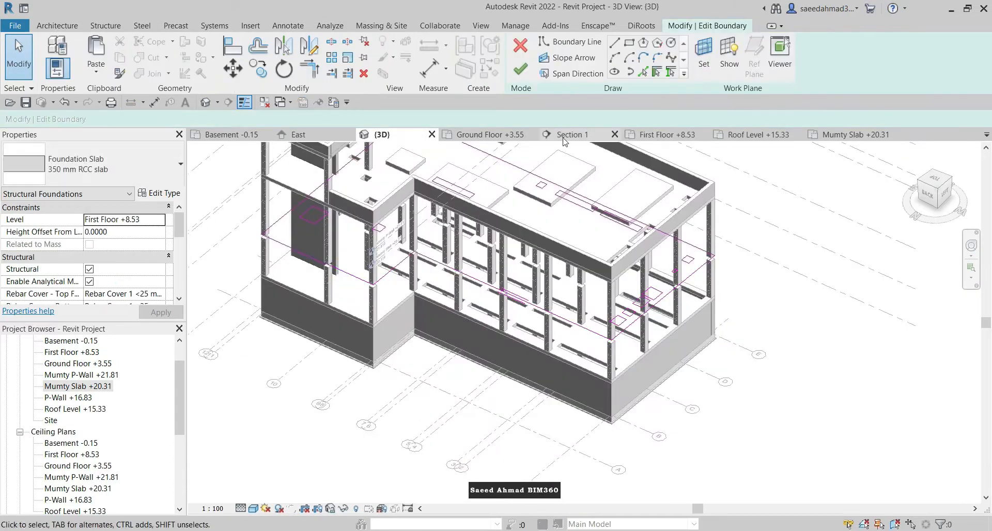
pyautogui.click(490, 135)
pyautogui.scroll(3, 591, 239)
pyautogui.click(628, 43)
pyautogui.scroll(5, 434, 183)
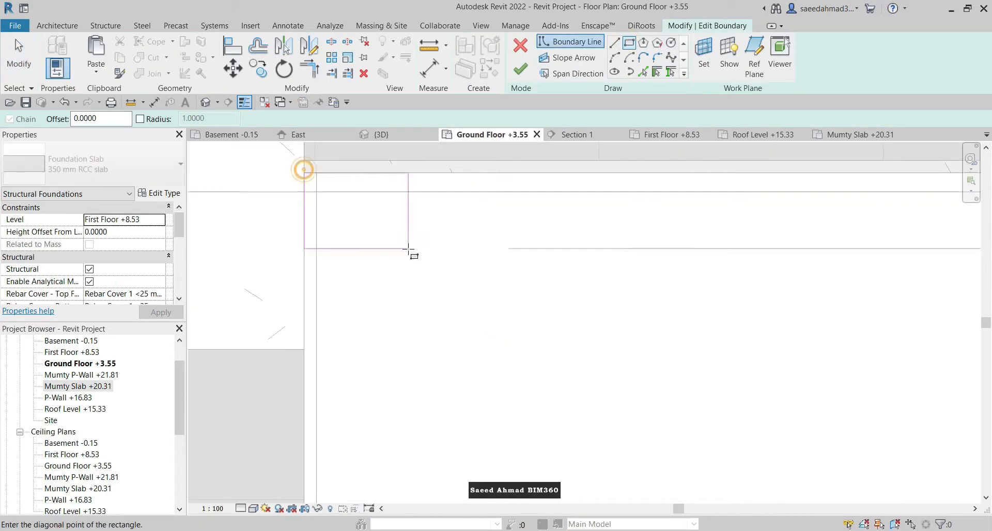
pyautogui.scroll(-5, 388, 237)
pyautogui.scroll(3, 737, 421)
pyautogui.scroll(-2, 590, 351)
pyautogui.scroll(2, 637, 372)
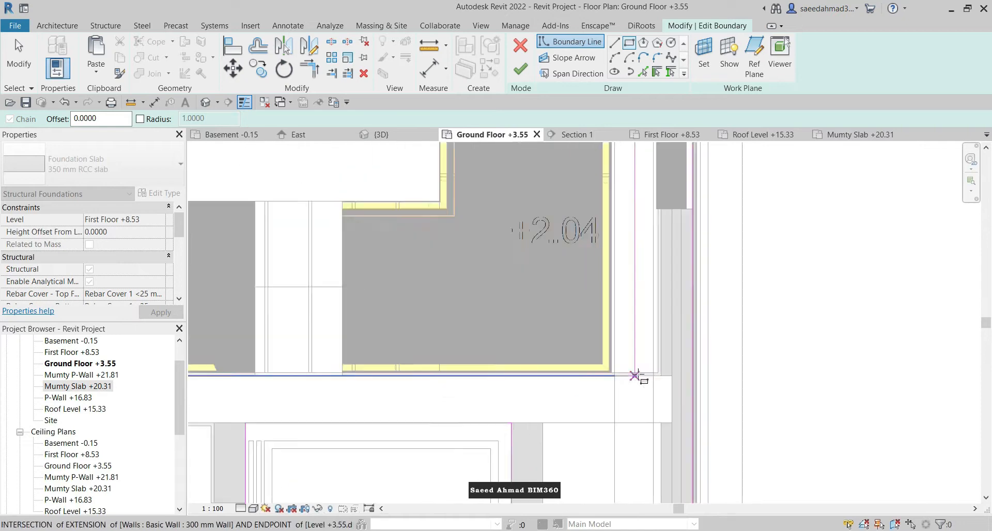
pyautogui.scroll(1, 634, 375)
pyautogui.click(520, 69)
# Step: Create a building section running north-south between grids 1 and 2 on the Ground Floor +3.55 plan and open its view
pyautogui.scroll(-4, 578, 344)
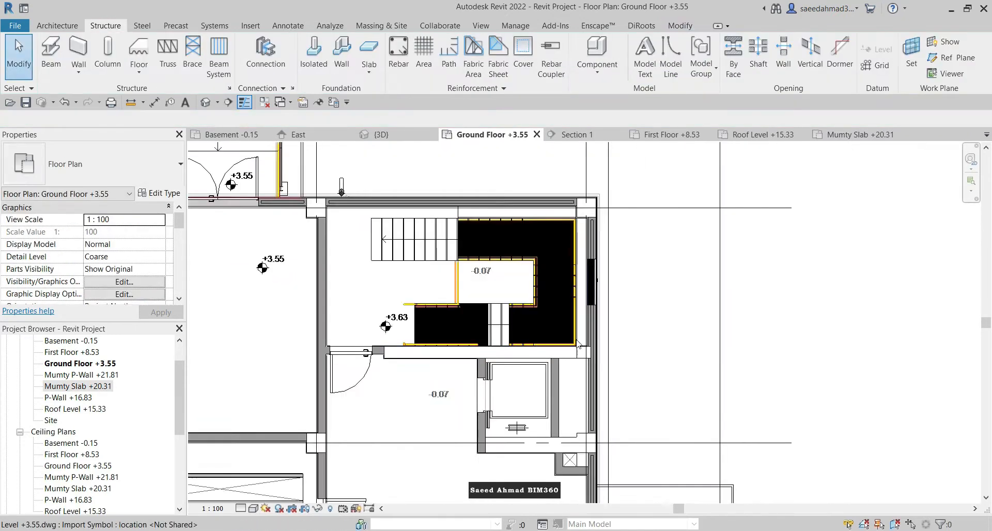
pyautogui.scroll(-2, 571, 339)
pyautogui.scroll(-8, 455, 302)
pyautogui.scroll(6, 274, 304)
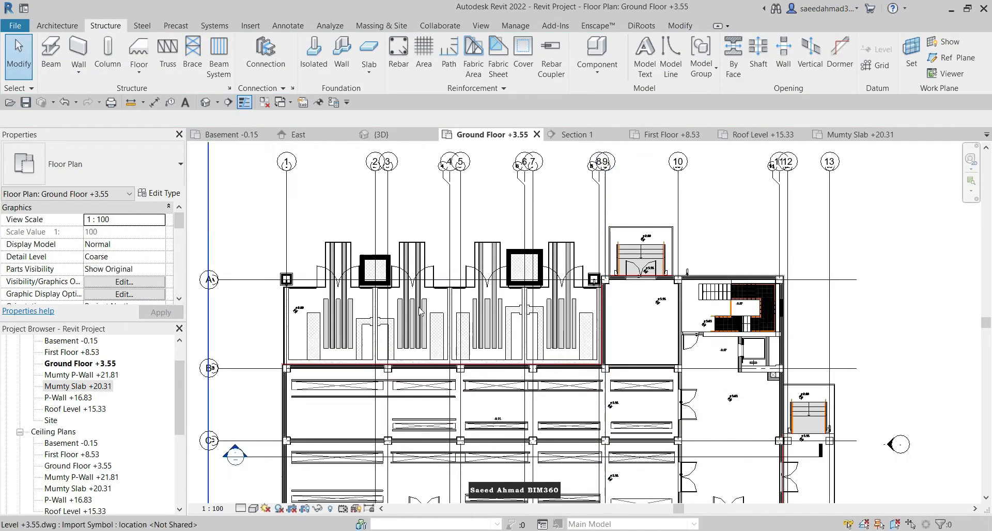
pyautogui.scroll(-1, 330, 296)
pyautogui.scroll(-3, 473, 186)
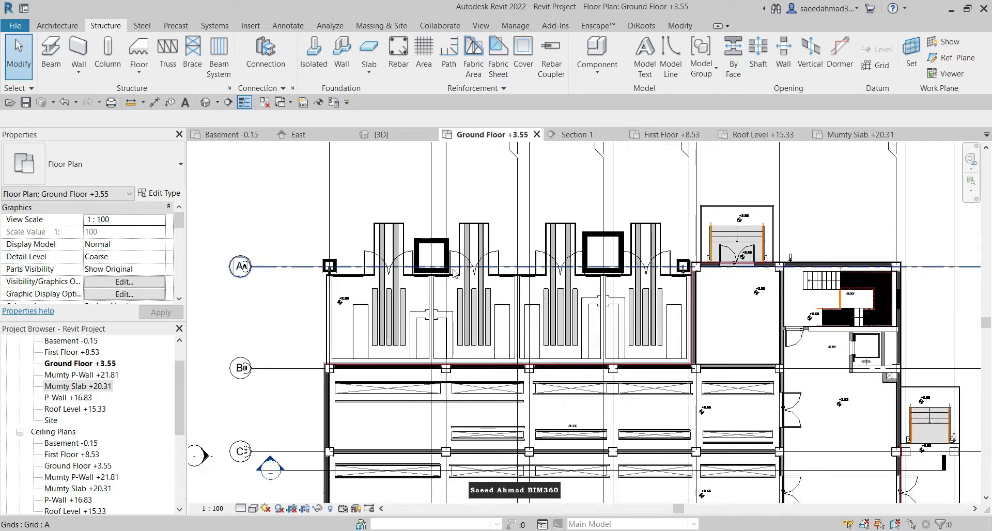
pyautogui.click(230, 103)
pyautogui.click(404, 162)
pyautogui.click(403, 429)
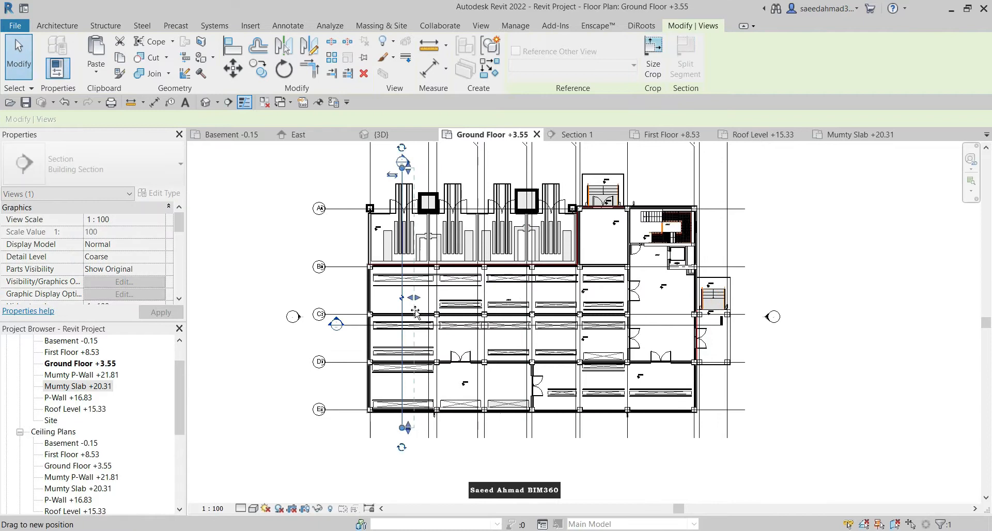
pyautogui.scroll(3, 408, 163)
pyautogui.click(421, 156)
pyautogui.doubleClick(399, 161)
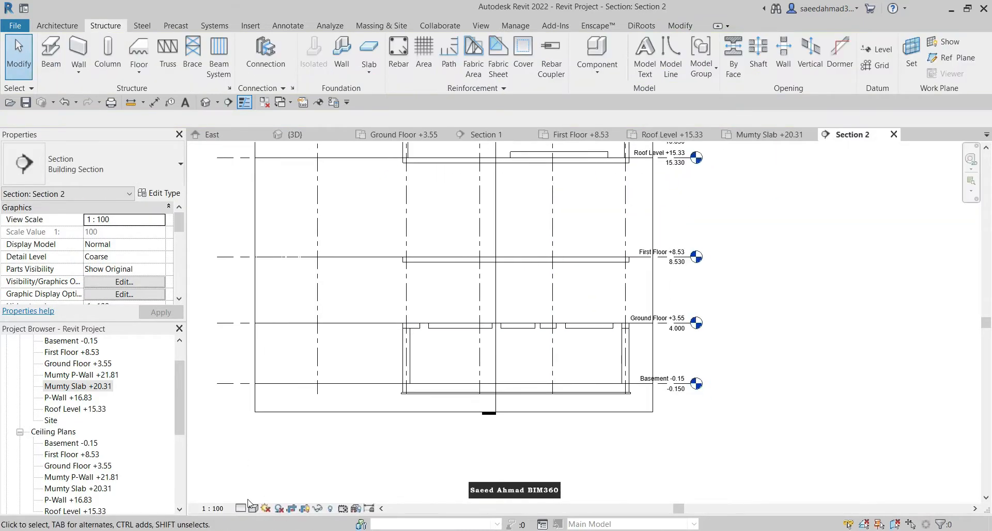
# Step: Set the new north-south section's detail level to Fine and close the Section 1 view
pyautogui.click(273, 469)
pyautogui.scroll(2, 472, 418)
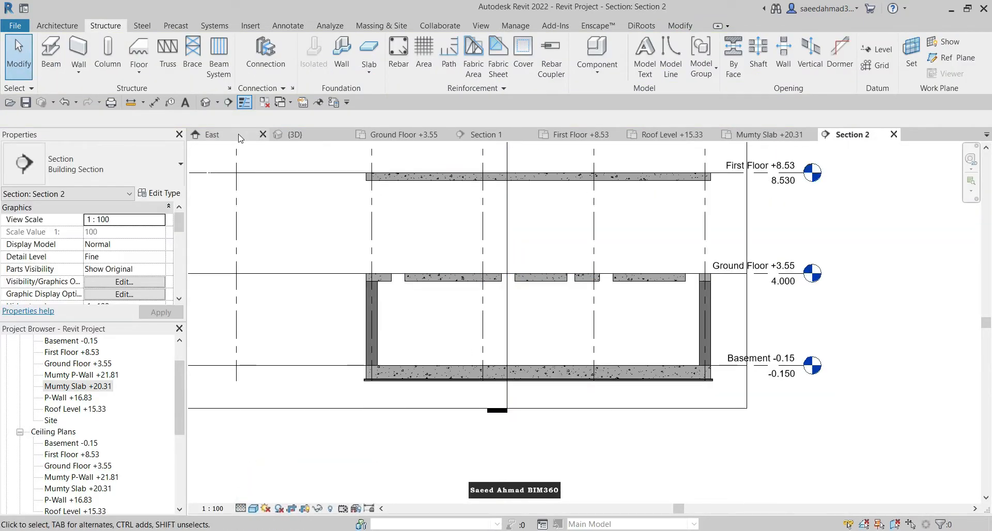
pyautogui.click(484, 134)
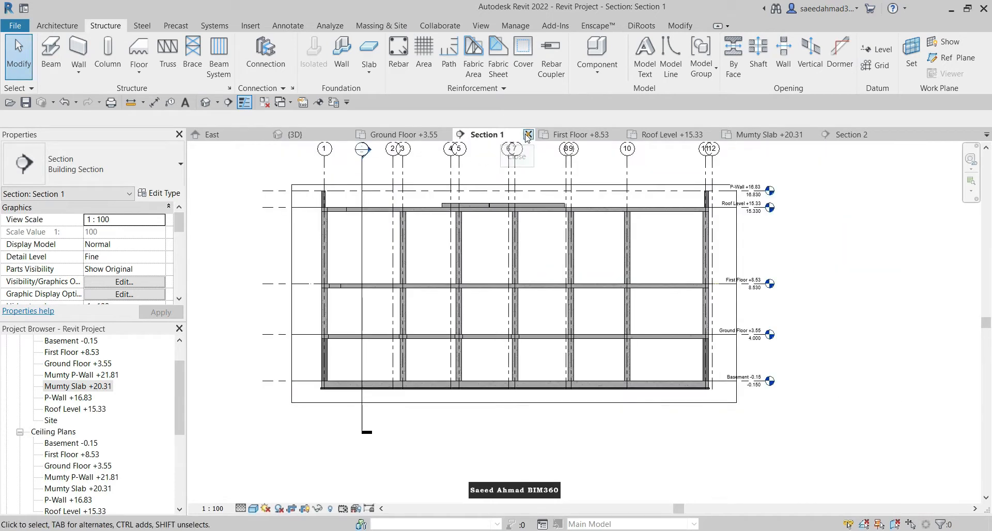
pyautogui.click(529, 135)
# Step: Switch to AutoCAD and examine the transformer foundation levels in the SECTIONS drawing
pyautogui.moveTo(370, 527)
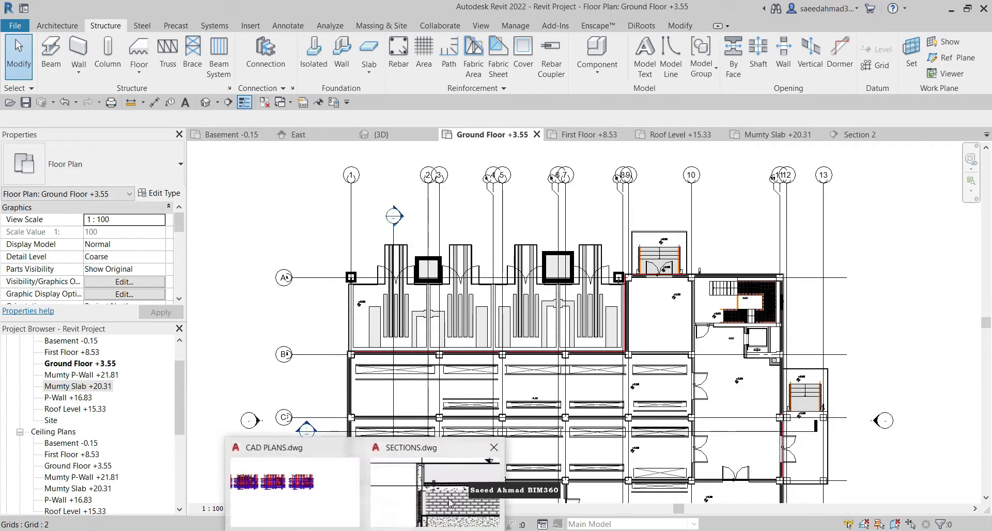
pyautogui.click(295, 483)
pyautogui.click(201, 106)
pyautogui.scroll(-3, 493, 315)
pyautogui.scroll(3, 620, 341)
pyautogui.scroll(-3, 517, 310)
pyautogui.moveTo(207, 310); pyautogui.dragTo(724, 310, button='middle')
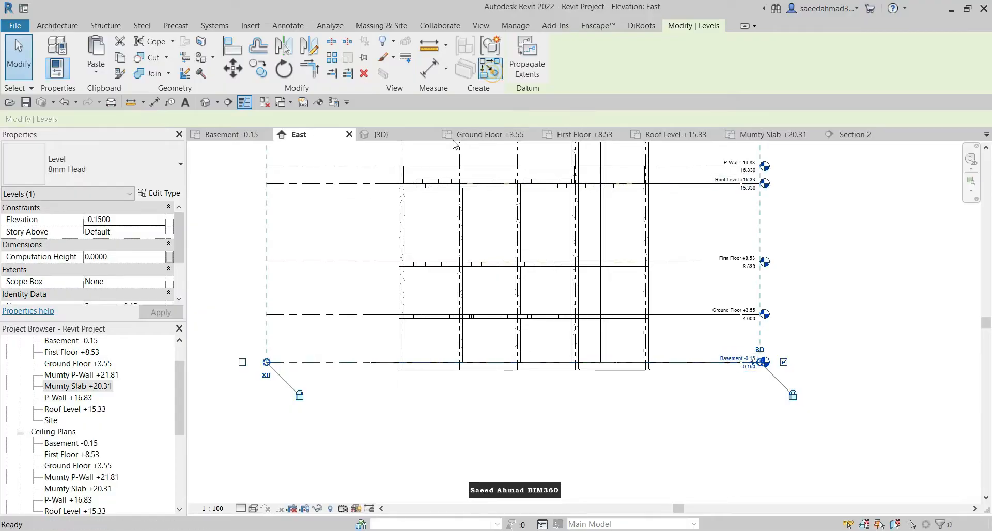
# Step: In Revit's East elevation, draw a level between Basement -0.15 and Ground Floor +3.55, named Transformer Raft, at elevation 1.500
pyautogui.press('l')
pyautogui.press('l')
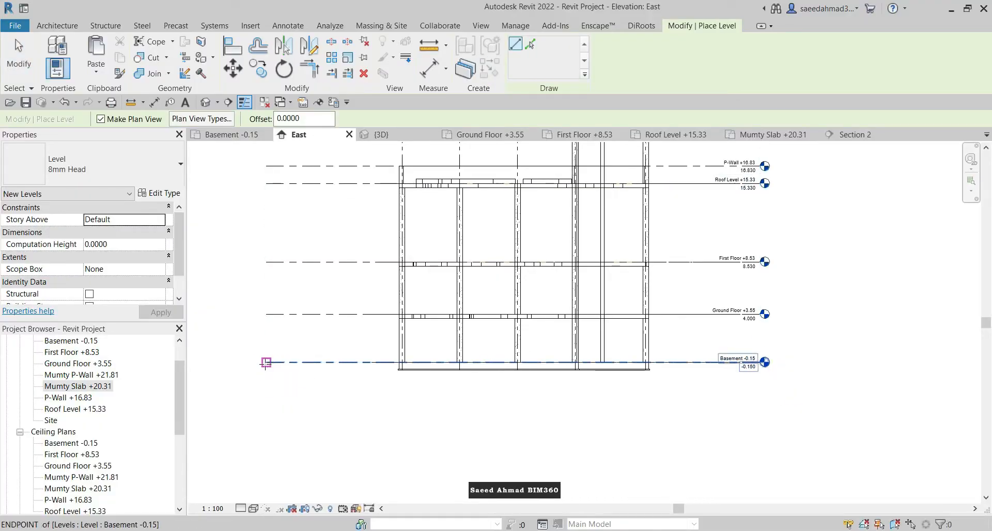
pyautogui.click(266, 340)
pyautogui.click(759, 340)
pyautogui.press('Escape')
pyautogui.scroll(5, 744, 338)
pyautogui.doubleClick(703, 329)
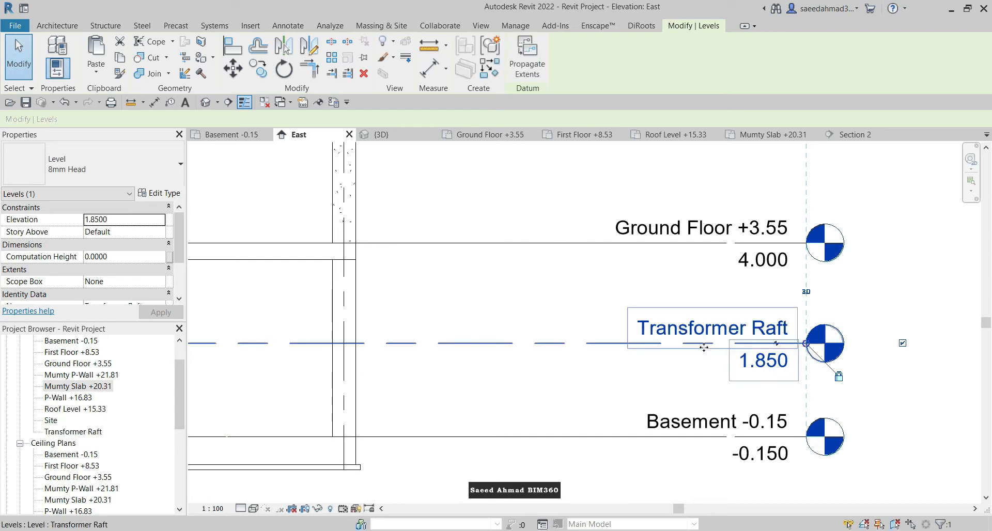
pyautogui.press('Return')
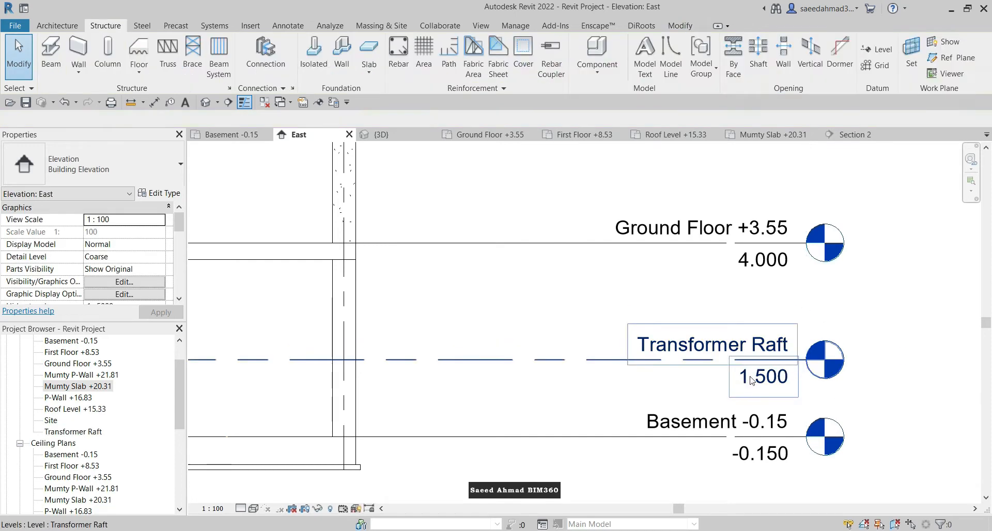
# Step: Open the Transformer Raft floor plan and link another instance of Level +3.55.dwg into it
pyautogui.scroll(-3, 695, 353)
pyautogui.click(83, 412)
pyautogui.click(82, 364)
pyautogui.scroll(-1, 82, 376)
pyautogui.doubleClick(81, 409)
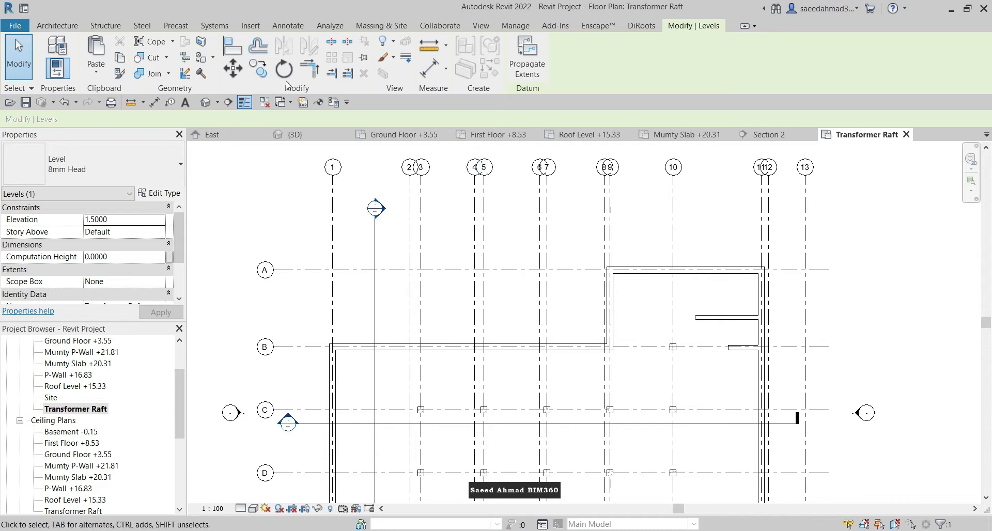
pyautogui.click(303, 103)
pyautogui.click(376, 172)
pyautogui.click(621, 432)
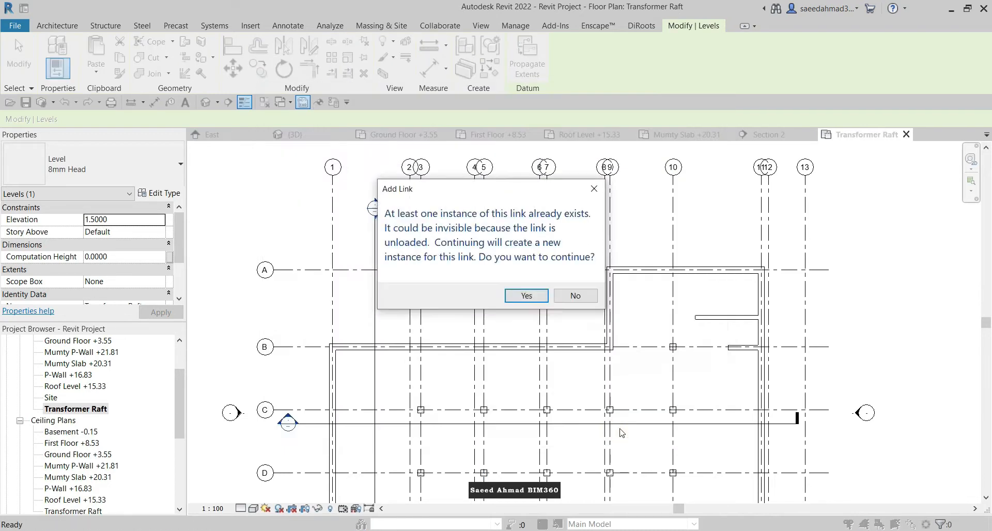
pyautogui.click(526, 295)
# Step: Switch to AutoCAD's SECTIONS drawing and measure the raft thickness below the +1.90 level with a linear dimension
pyautogui.scroll(6, 270, 283)
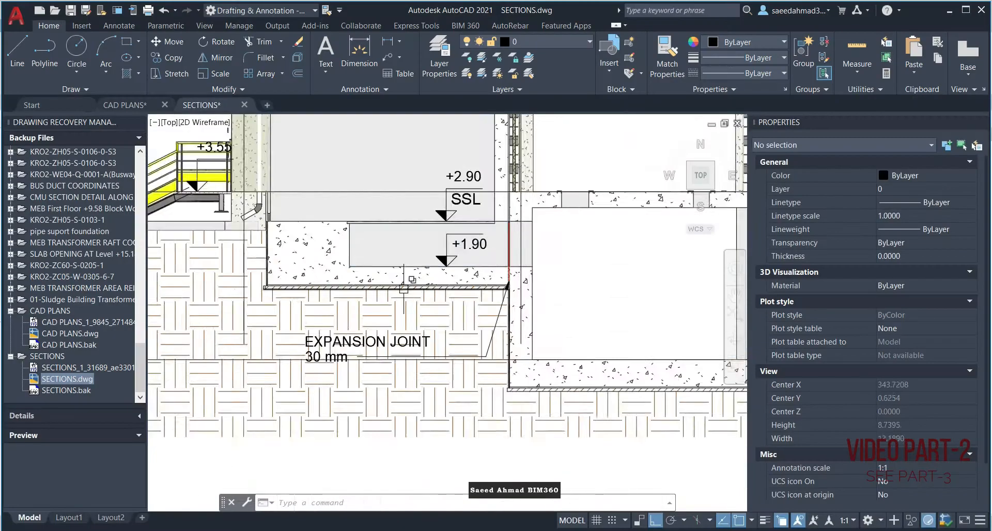
pyautogui.click(392, 46)
pyautogui.click(394, 240)
pyautogui.scroll(1, 393, 282)
pyautogui.click(394, 291)
pyautogui.scroll(-2, 460, 282)
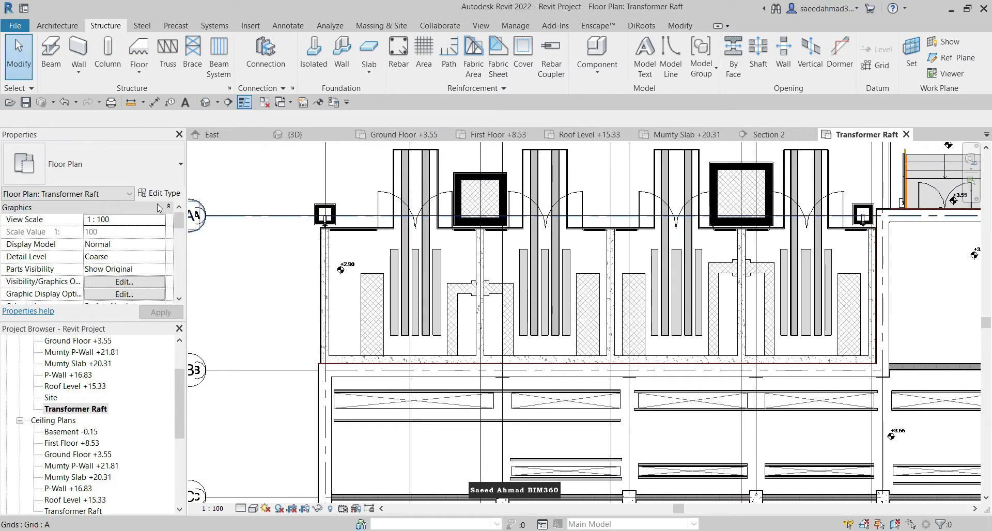
# Step: In Revit's Transformer Raft plan, start a 400mm Benches slab foundation and sketch its west boundary edge beside grid 1
pyautogui.click(366, 54)
pyautogui.click(115, 165)
pyautogui.click(106, 282)
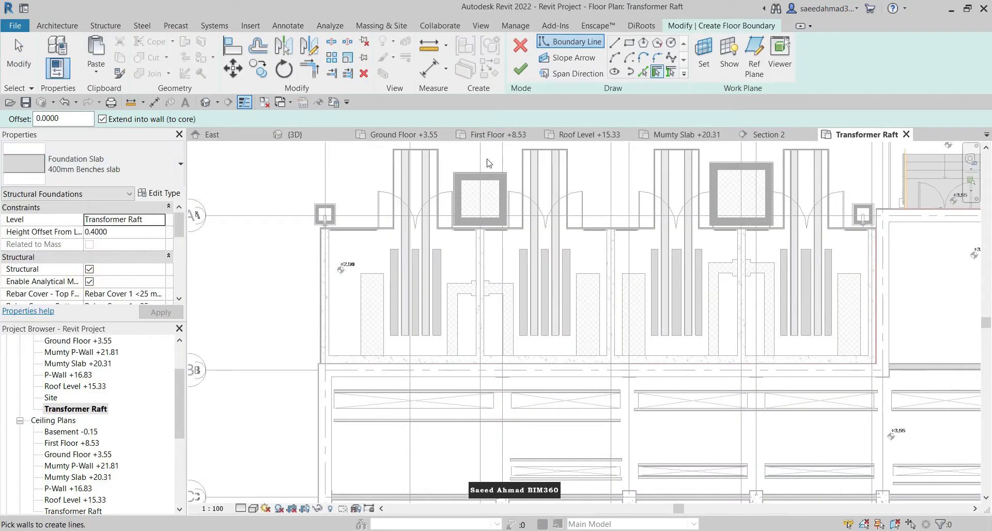
pyautogui.click(615, 44)
pyautogui.scroll(5, 262, 285)
pyautogui.scroll(-7, 374, 310)
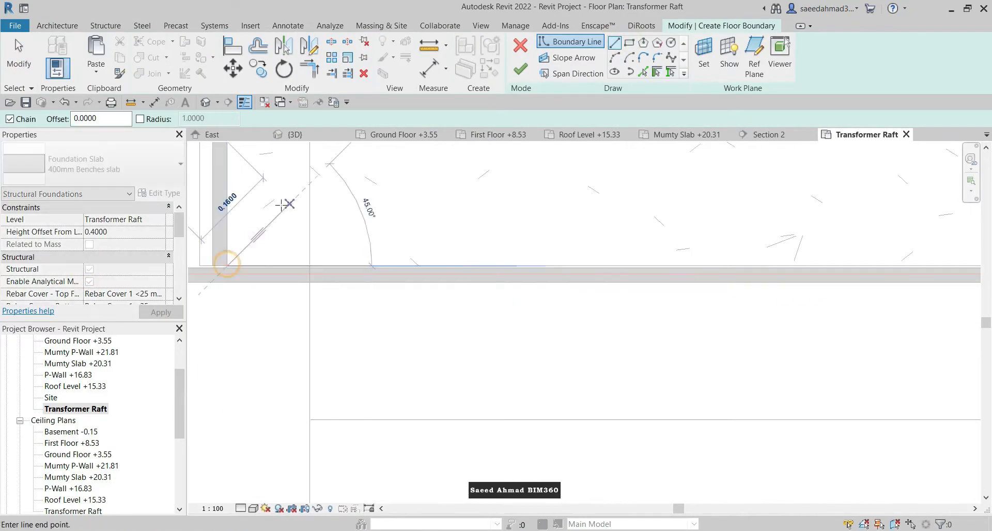
pyautogui.scroll(7, 376, 273)
pyautogui.scroll(-6, 347, 290)
pyautogui.scroll(7, 499, 280)
pyautogui.click(459, 325)
# Step: Sketch the raft's north boundary around the first two trench projections beyond grid A, following the linked CAD outline
pyautogui.scroll(-8, 460, 361)
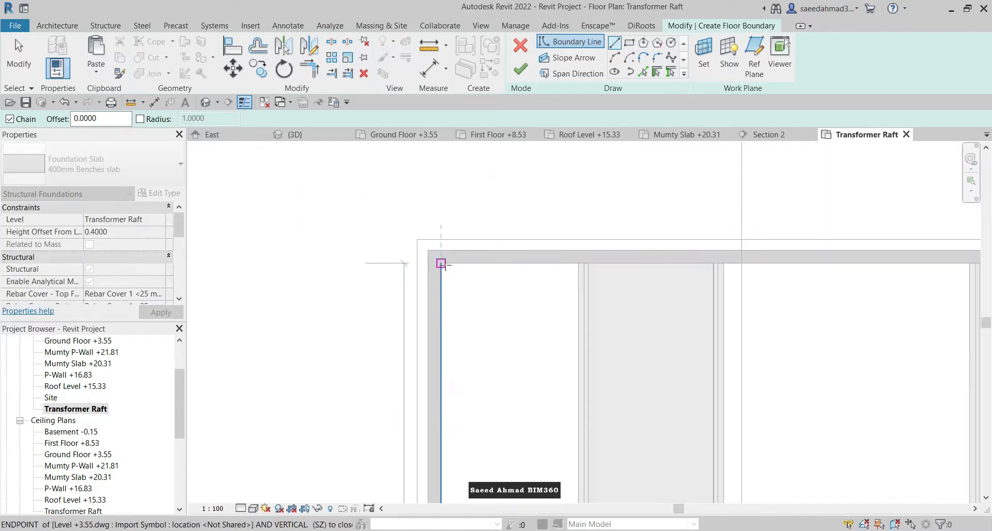
pyautogui.click(613, 270)
pyautogui.scroll(-6, 604, 289)
pyautogui.scroll(6, 551, 354)
pyautogui.click(565, 354)
pyautogui.scroll(-7, 556, 346)
pyautogui.scroll(5, 686, 335)
pyautogui.scroll(3, 690, 339)
pyautogui.click(643, 361)
pyautogui.scroll(-8, 643, 361)
pyautogui.scroll(8, 627, 186)
pyautogui.click(613, 189)
pyautogui.scroll(-7, 615, 191)
pyautogui.scroll(6, 721, 181)
pyautogui.scroll(-8, 642, 224)
pyautogui.scroll(7, 652, 345)
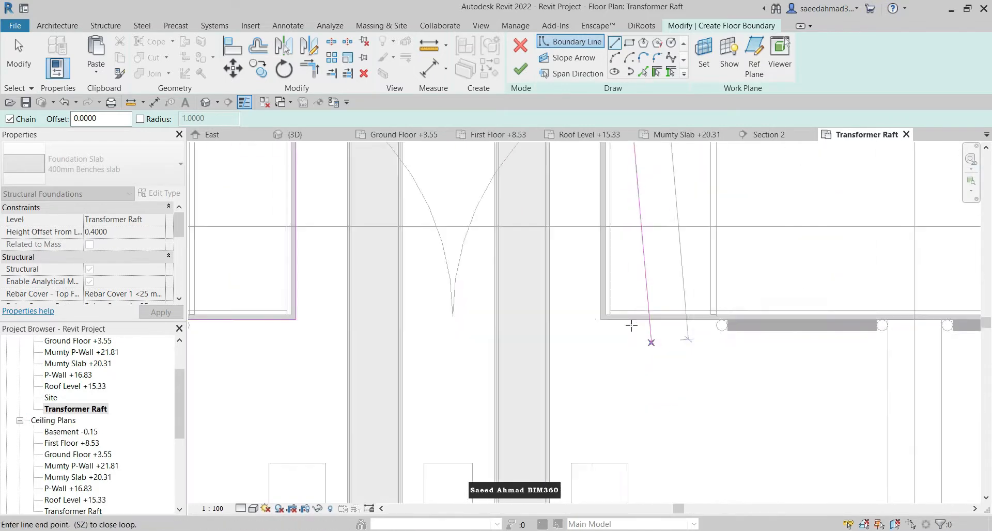
pyautogui.click(589, 319)
# Step: Continue the raft boundary around the third and fourth trench projections up to the fourth one's outer end
pyautogui.scroll(-7, 590, 319)
pyautogui.scroll(7, 756, 326)
pyautogui.click(695, 332)
pyautogui.scroll(-7, 695, 332)
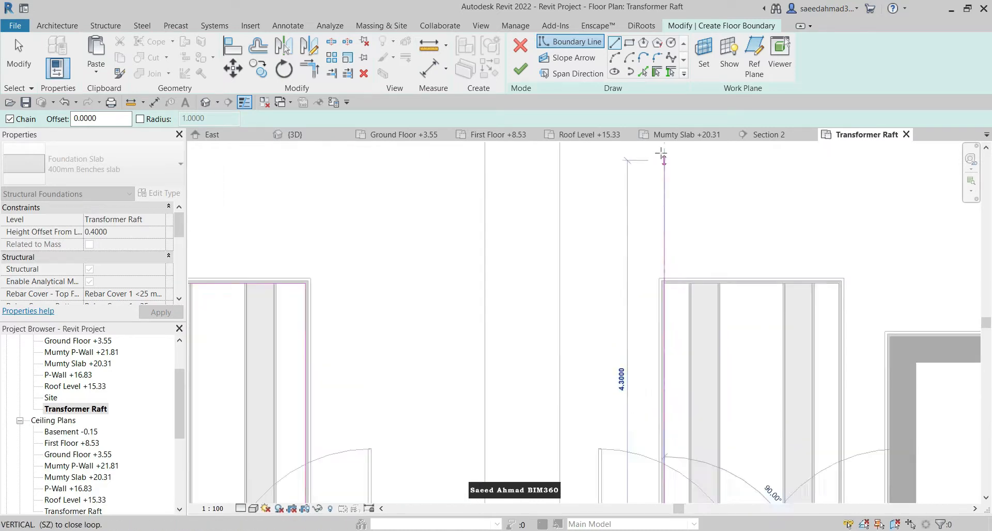
pyautogui.scroll(7, 662, 289)
pyautogui.click(640, 246)
pyautogui.scroll(5, 666, 412)
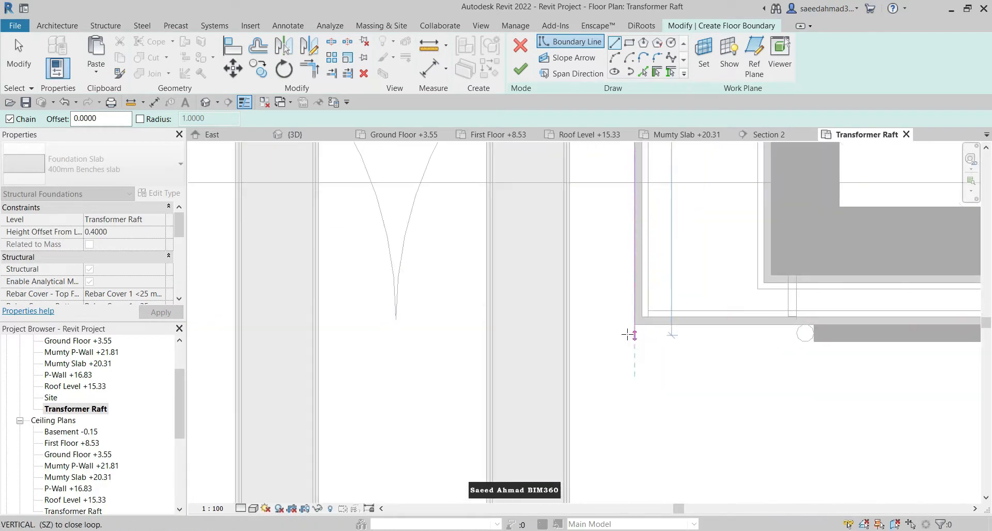
pyautogui.scroll(-6, 522, 335)
pyautogui.scroll(6, 790, 331)
pyautogui.click(711, 336)
pyautogui.scroll(-6, 672, 365)
pyautogui.scroll(6, 678, 181)
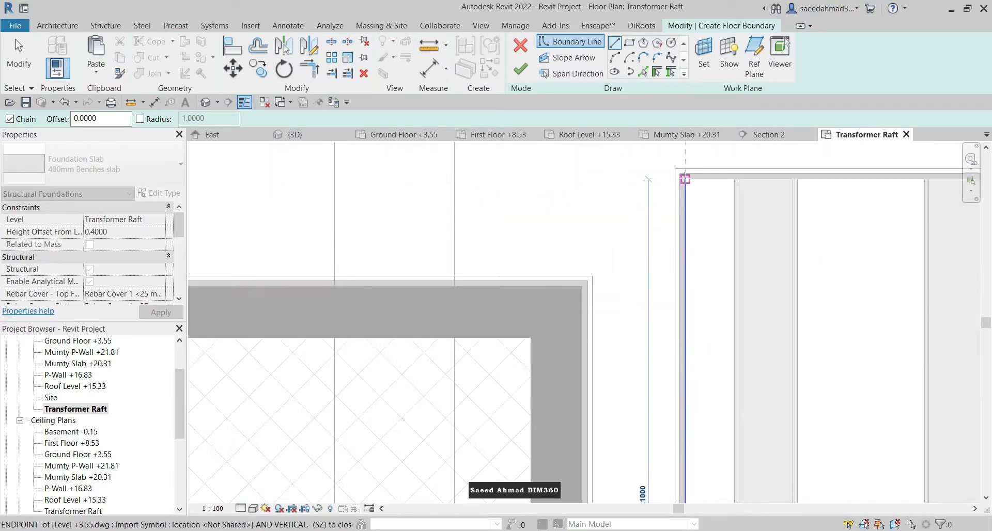
pyautogui.click(685, 179)
pyautogui.scroll(-3, 685, 179)
pyautogui.click(787, 217)
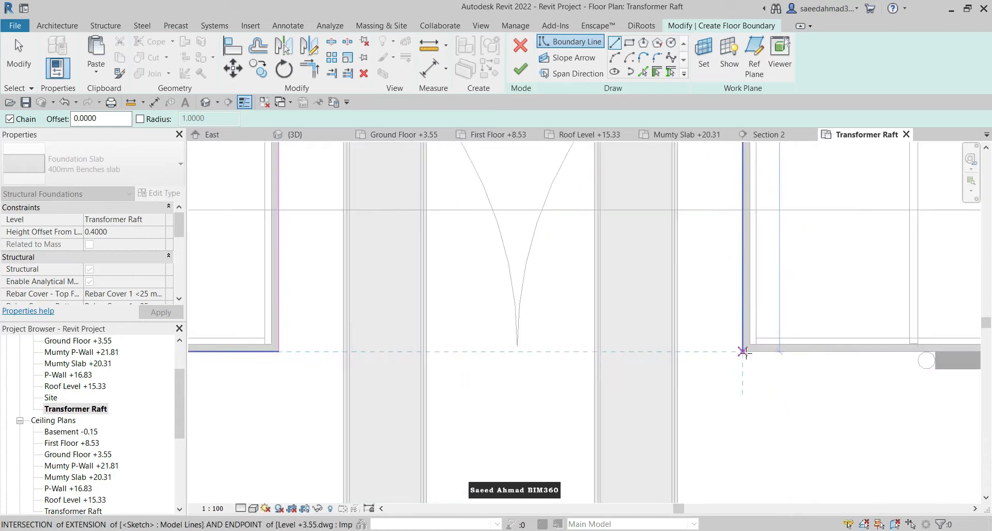
# Step: Close the raft boundary around the east side and back along the basement wall near grid B, and finish the slab
pyautogui.scroll(-4, 754, 290)
pyautogui.scroll(6, 733, 294)
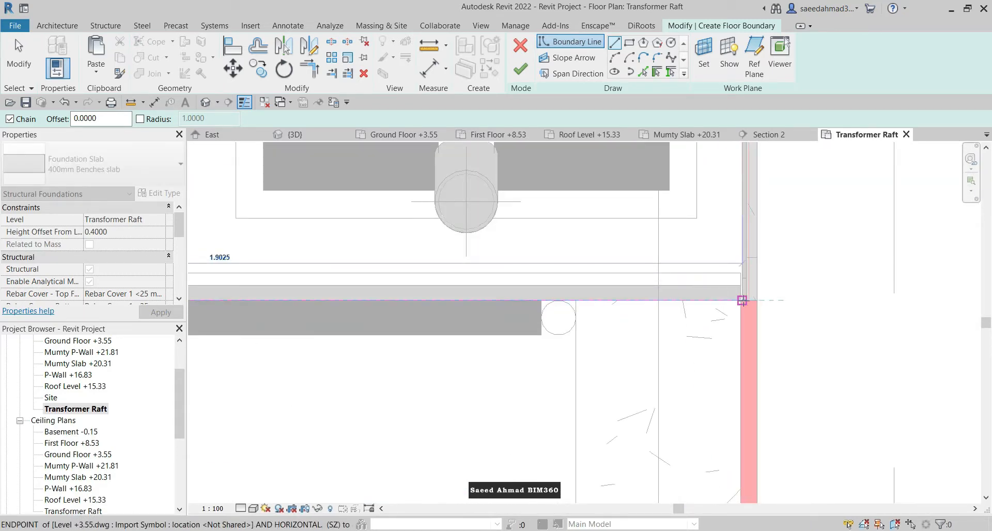
pyautogui.click(743, 301)
pyautogui.scroll(-6, 707, 227)
pyautogui.scroll(7, 698, 434)
pyautogui.scroll(3, 755, 484)
pyautogui.click(757, 442)
pyautogui.scroll(-8, 814, 341)
pyautogui.scroll(5, 517, 372)
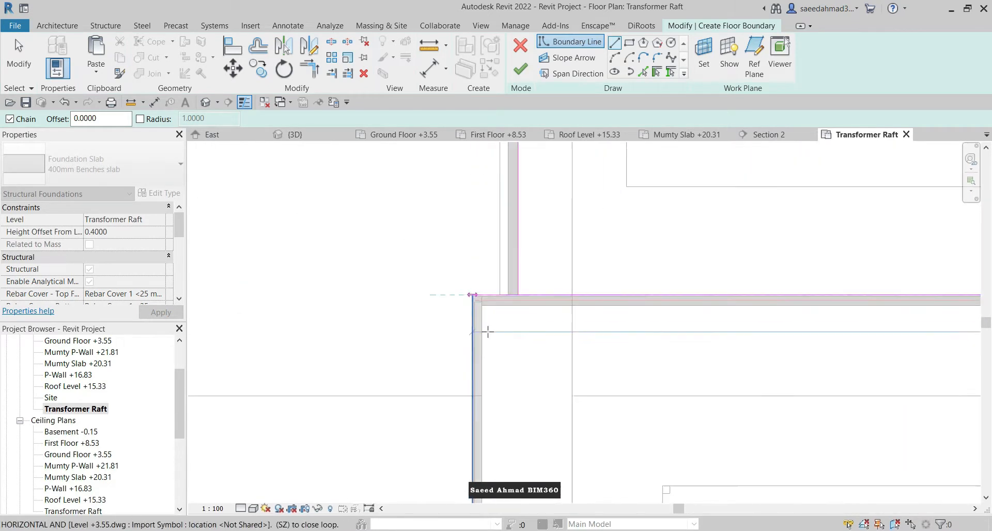
pyautogui.scroll(2, 488, 332)
pyautogui.click(538, 274)
pyautogui.click(520, 73)
# Step: Examine the new transformer raft slab and its trench projections in the 3D view
pyautogui.click(295, 134)
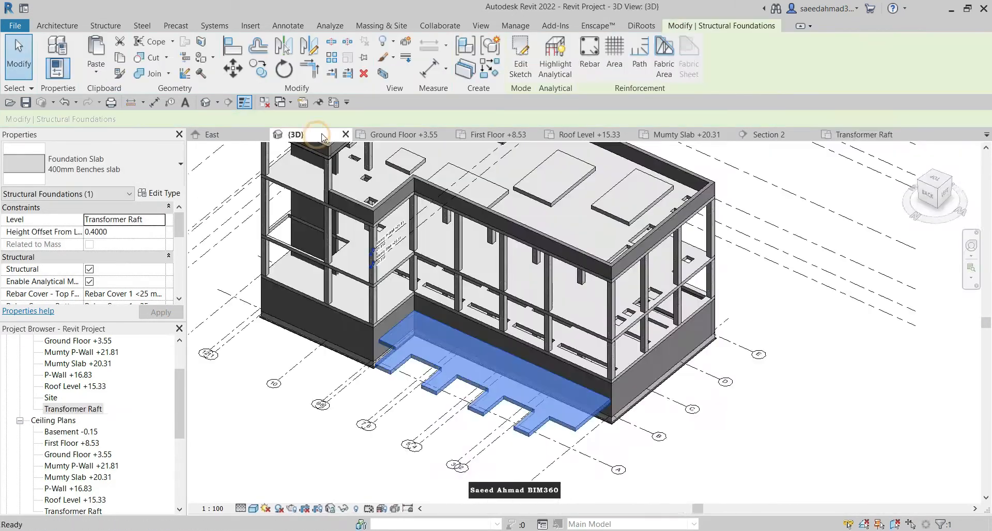
pyautogui.press('Escape')
pyautogui.scroll(3, 676, 450)
pyautogui.scroll(3, 509, 150)
pyautogui.scroll(-1, 534, 301)
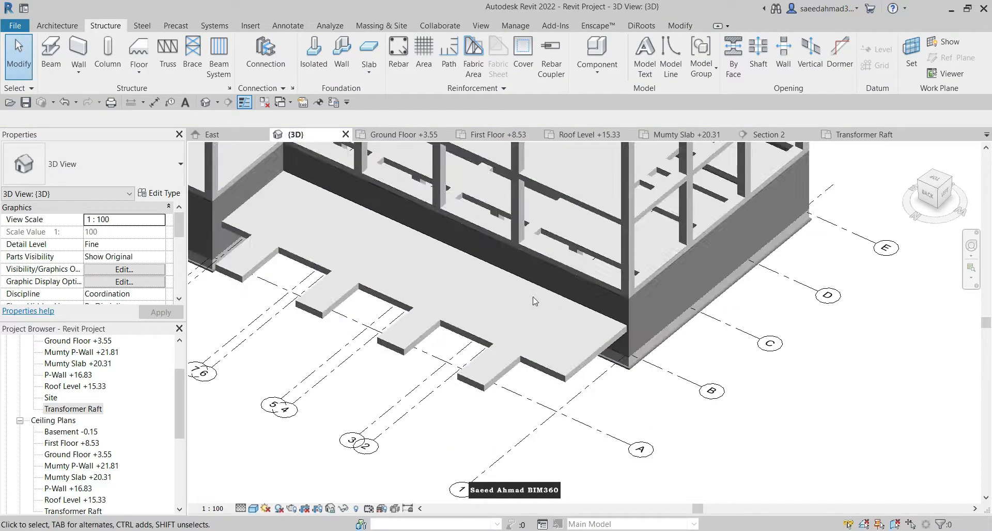
# Step: In Section 2, copy the transformer raft slab 0.4 m upward so the copy sits directly on the original
pyautogui.click(768, 134)
pyautogui.scroll(4, 432, 396)
pyautogui.click(414, 302)
pyautogui.click(258, 67)
pyautogui.scroll(4, 380, 297)
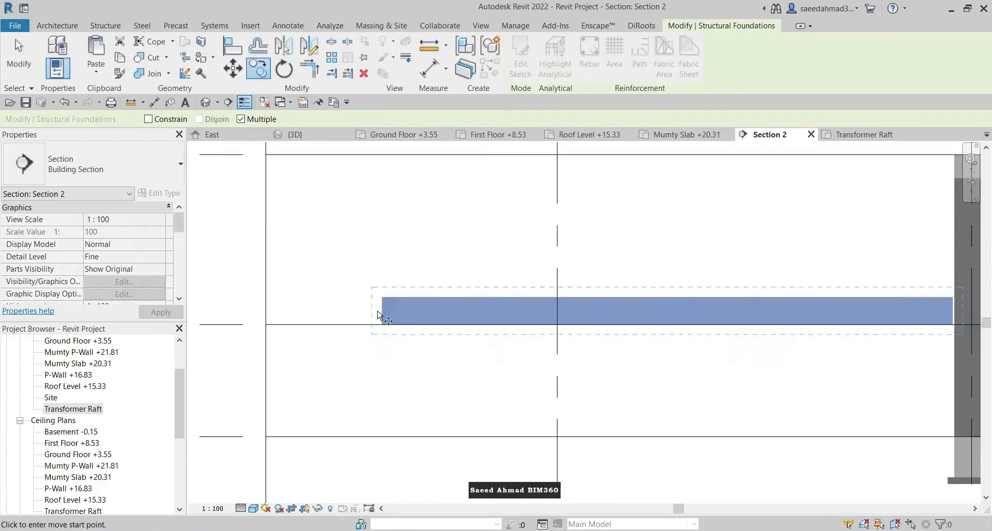
pyautogui.click(383, 285)
pyautogui.press('Escape')
pyautogui.press('Escape')
# Step: Give the upper slab a duplicated type named 1000mm with a structure thickness of 1 m
pyautogui.click(418, 237)
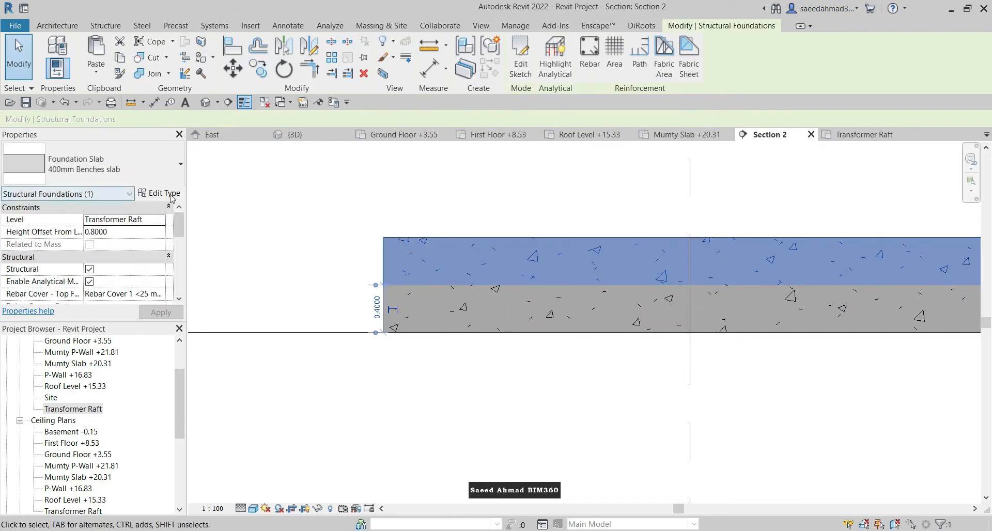
pyautogui.click(163, 194)
pyautogui.click(669, 145)
pyautogui.click(589, 205)
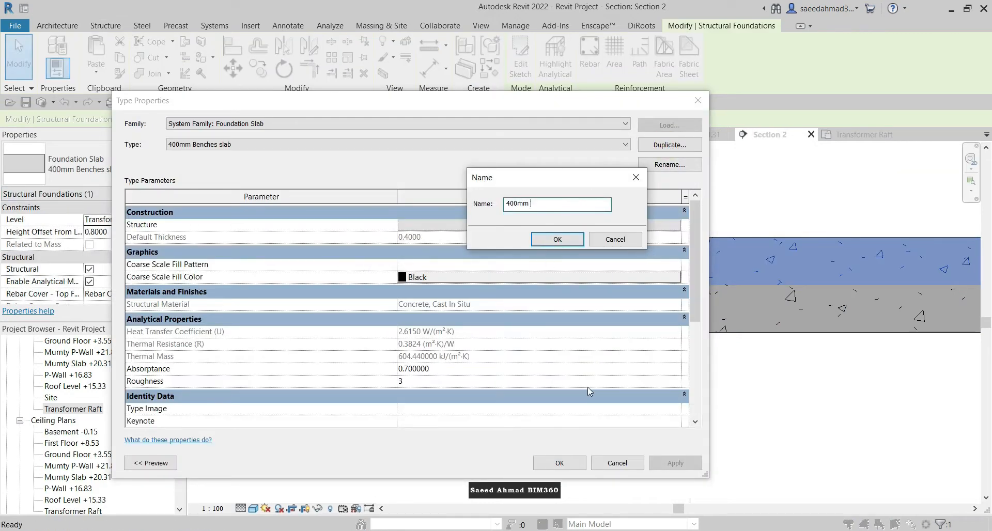
pyautogui.write('0')
pyautogui.click(548, 239)
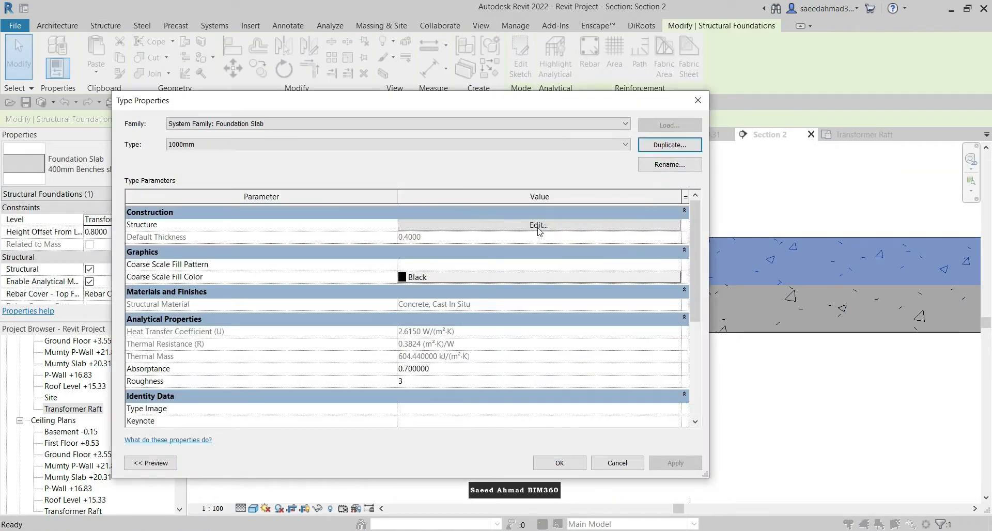
pyautogui.click(538, 225)
pyautogui.click(459, 226)
pyautogui.write('1')
pyautogui.click(545, 452)
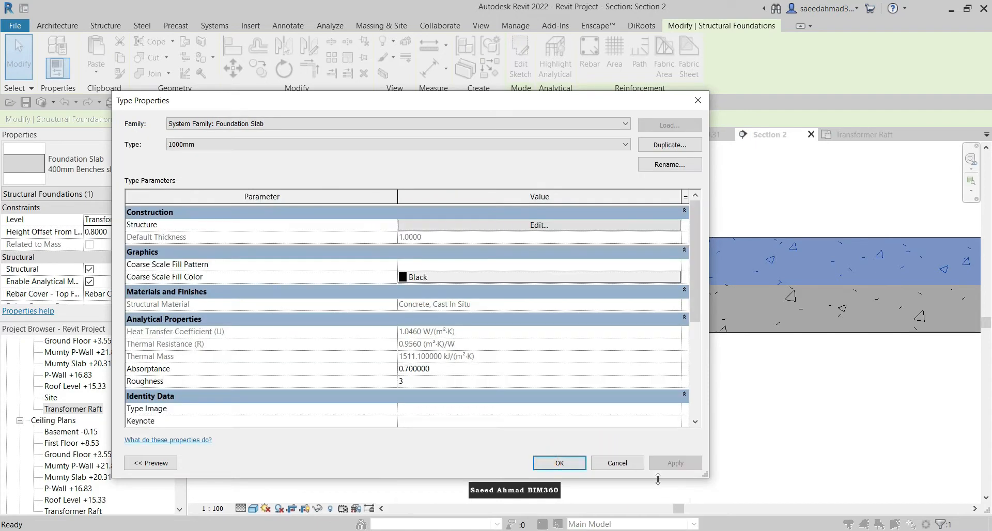
pyautogui.click(559, 464)
# Step: Move the 1000mm slab up 0.6 m so its underside rests on top of the 400 mm raft
pyautogui.click(433, 323)
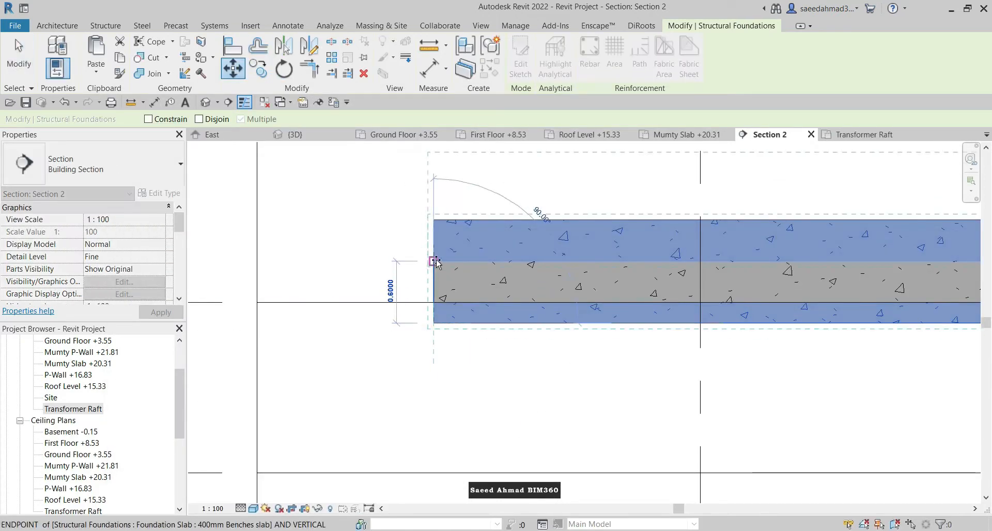
pyautogui.click(433, 261)
pyautogui.press('Escape')
pyautogui.scroll(-3, 438, 251)
# Step: Edit the 1000mm slab's boundary on the Basement -0.15 plan, sketching rectangular openings around the tall pits in the first two transformer bays
pyautogui.doubleClick(615, 226)
pyautogui.press('Return')
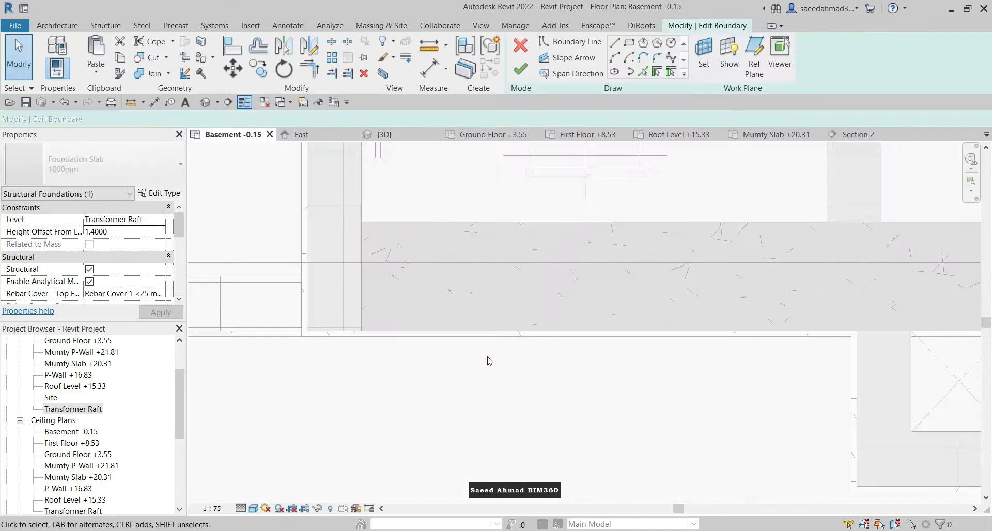
pyautogui.click(629, 46)
pyautogui.scroll(5, 432, 200)
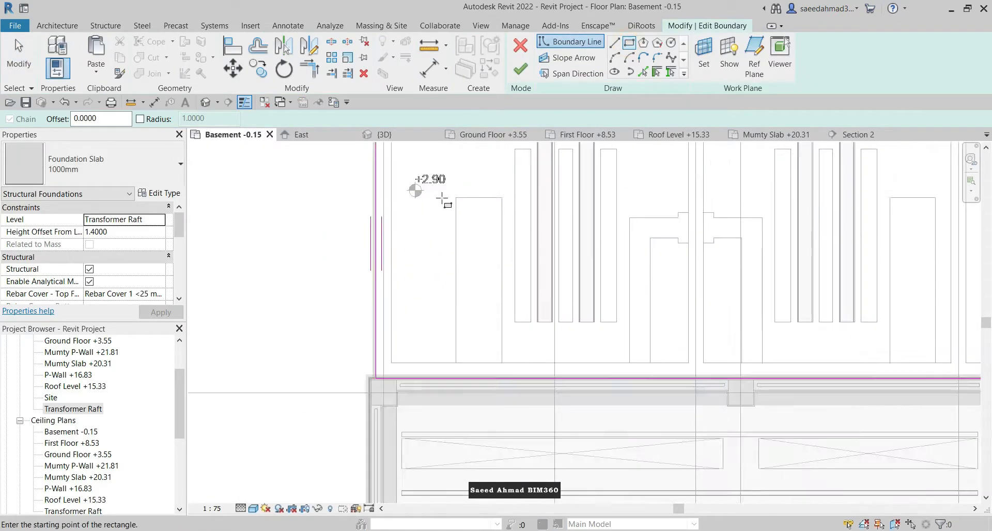
pyautogui.scroll(-4, 516, 406)
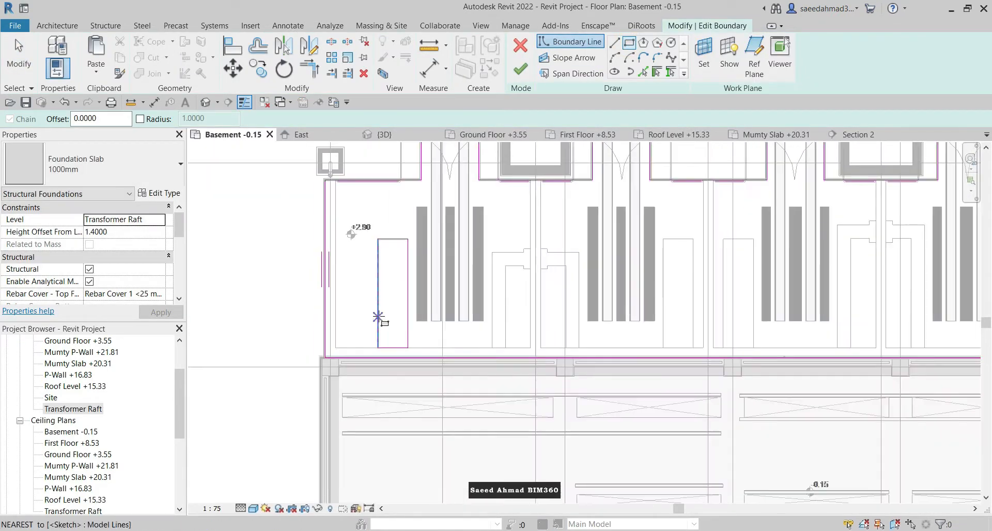
pyautogui.scroll(4, 470, 211)
pyautogui.scroll(2, 547, 333)
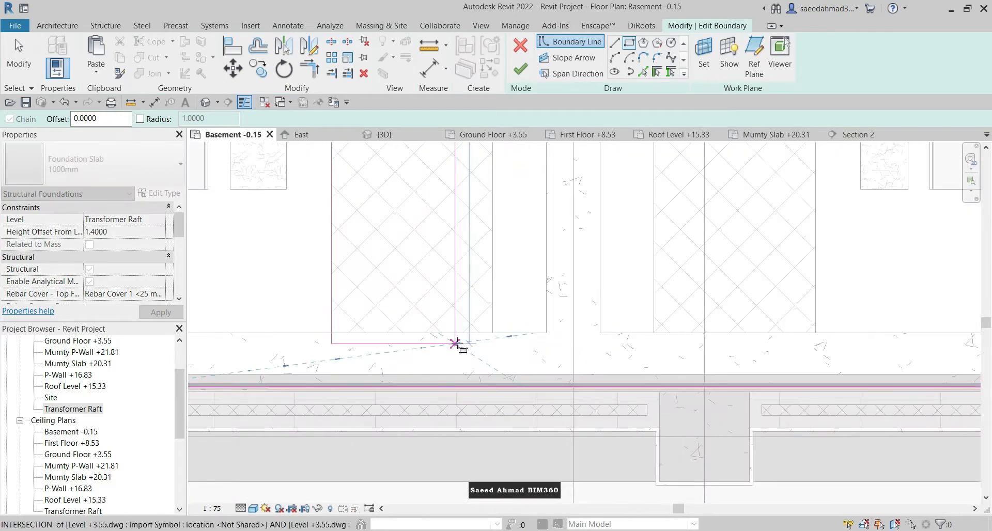
pyautogui.click(491, 333)
# Step: Sketch rectangular openings around the tall pits in the third and fourth transformer bays, aligning the last one's lower edge with the CAD outline
pyautogui.scroll(-5, 492, 333)
pyautogui.scroll(3, 521, 222)
pyautogui.click(474, 222)
pyautogui.scroll(-2, 474, 238)
pyautogui.scroll(2, 518, 401)
pyautogui.click(506, 436)
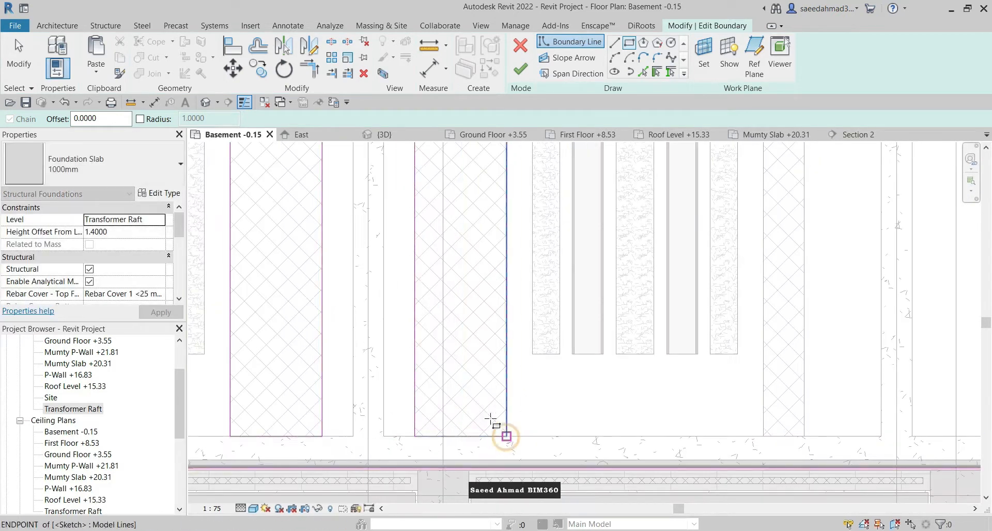
pyautogui.scroll(-5, 413, 345)
pyautogui.scroll(5, 692, 294)
pyautogui.click(626, 214)
pyautogui.scroll(-3, 651, 248)
pyautogui.scroll(2, 693, 388)
pyautogui.click(671, 393)
pyautogui.scroll(6, 633, 397)
pyautogui.press('Escape')
pyautogui.press('Escape')
pyautogui.moveTo(648, 377); pyautogui.dragTo(650, 393)
# Step: Sketch an opening with boundary lines around the L-shaped trench in the first transformer bay, tracing its CAD outline
pyautogui.scroll(-8, 654, 387)
pyautogui.scroll(-6, 506, 344)
pyautogui.scroll(6, 416, 335)
pyautogui.scroll(2, 416, 315)
pyautogui.moveTo(416, 316)
pyautogui.mouseDown(button='middle')
pyautogui.moveTo(620, 288)
pyautogui.moveTo(509, 279)
pyautogui.mouseUp(button='middle')
pyautogui.click(615, 43)
pyautogui.scroll(8, 416, 226)
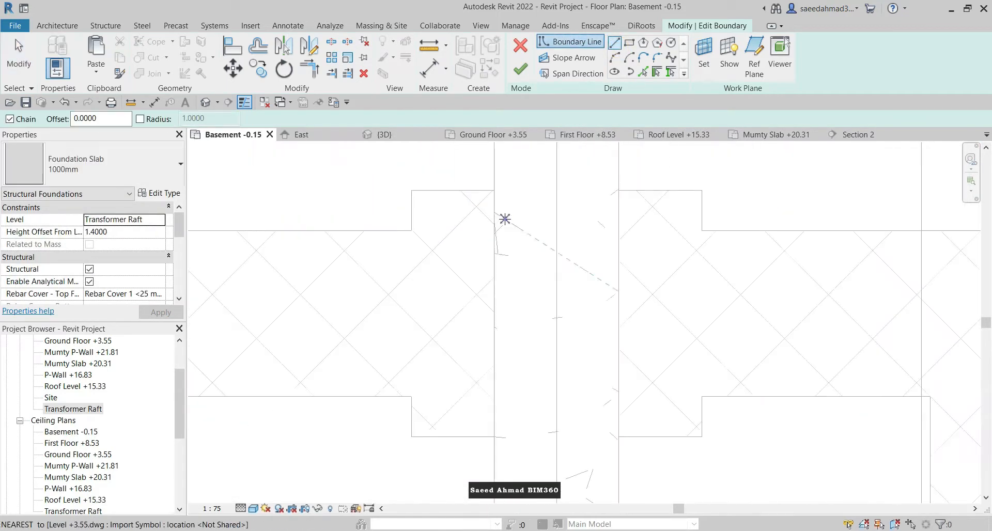
pyautogui.click(494, 190)
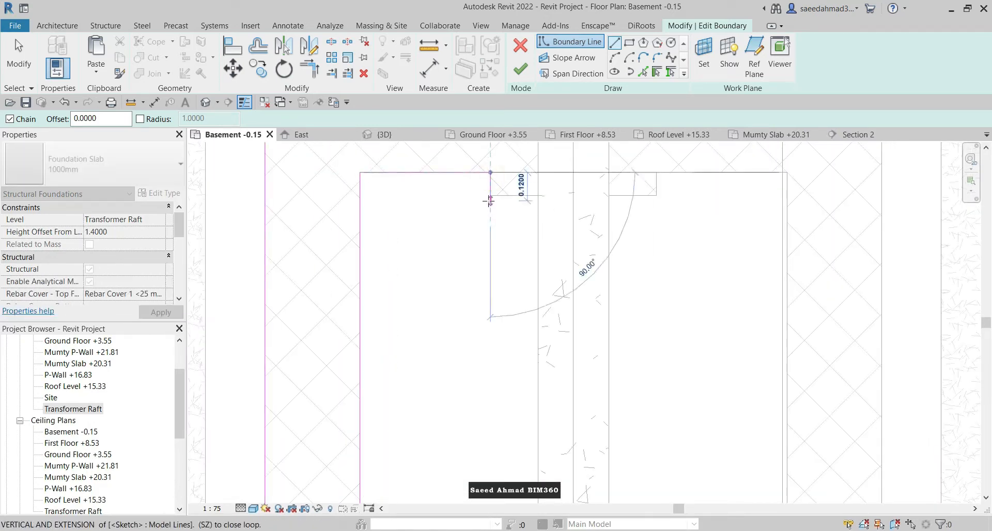
pyautogui.click(539, 215)
pyautogui.press('Escape')
pyautogui.press('Escape')
pyautogui.scroll(-3, 539, 216)
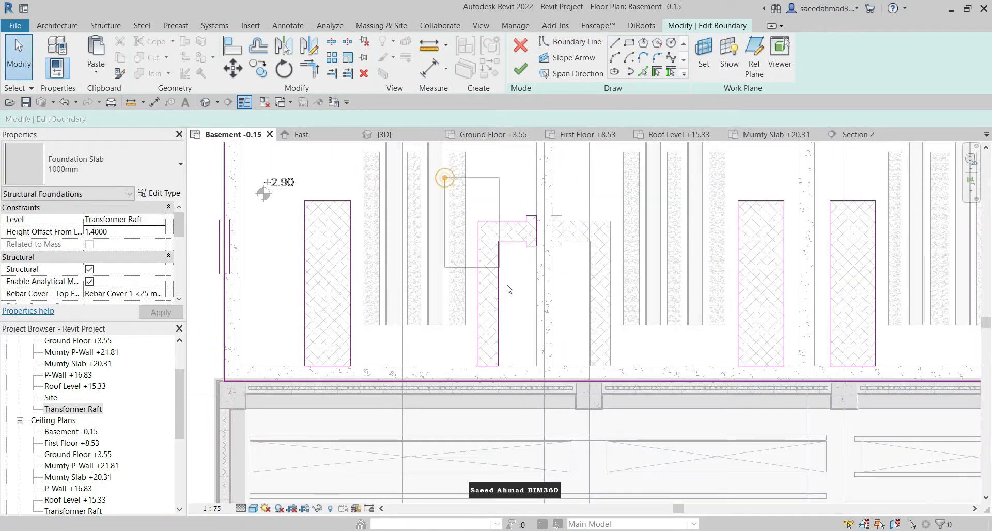
# Step: Mirror the L-shaped trench opening about the centre of the partition wall into the second transformer bay
pyautogui.press('Tab')
pyautogui.click(537, 227)
pyautogui.click(284, 50)
pyautogui.click(544, 201)
pyautogui.press('Escape')
pyautogui.scroll(-3, 489, 263)
pyautogui.scroll(-1, 427, 200)
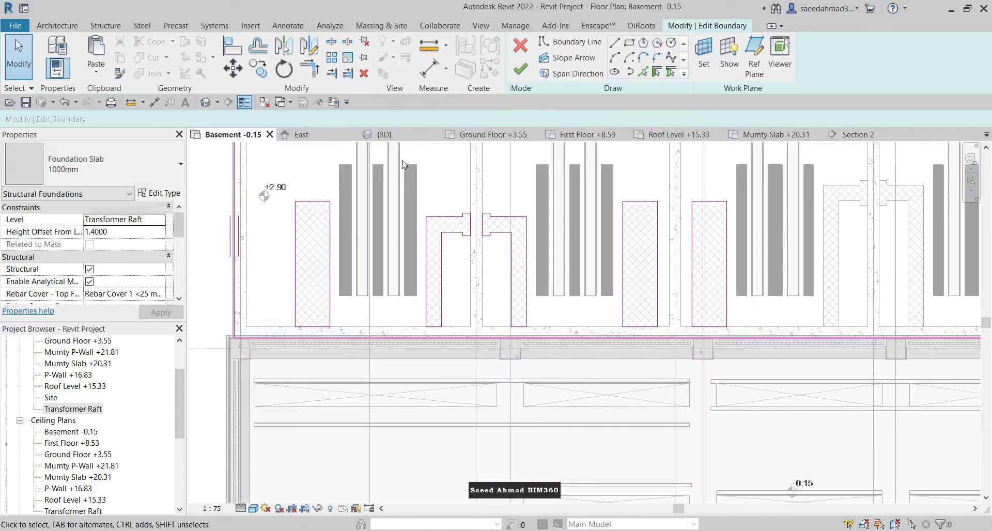
# Step: Copy both L-shaped trench openings to the trenches beside the partition wall between the third and fourth bays
pyautogui.click(257, 69)
pyautogui.scroll(5, 480, 212)
pyautogui.click(505, 210)
pyautogui.scroll(-6, 391, 324)
pyautogui.scroll(5, 713, 300)
pyautogui.click(532, 247)
pyautogui.scroll(-3, 564, 274)
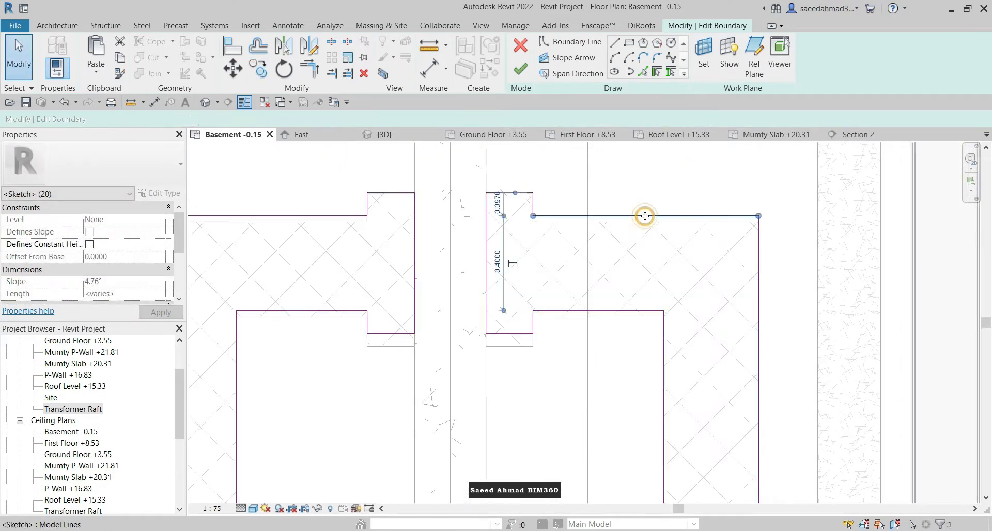
# Step: Align the horizontal arm and head edges of the two copied L-shaped openings with the CAD outlines
pyautogui.moveTo(591, 277)
pyautogui.mouseDown()
pyautogui.moveTo(589, 315)
pyautogui.moveTo(589, 287)
pyautogui.mouseUp()
pyautogui.moveTo(442, 317); pyautogui.dragTo(436, 339)
pyautogui.scroll(-3, 605, 298)
pyautogui.scroll(3, 346, 289)
pyautogui.moveTo(347, 288); pyautogui.dragTo(347, 298)
pyautogui.scroll(1, 522, 332)
pyautogui.moveTo(512, 317); pyautogui.dragTo(512, 343)
pyautogui.scroll(-3, 544, 354)
pyautogui.scroll(2, 364, 217)
pyautogui.moveTo(370, 219); pyautogui.dragTo(372, 230)
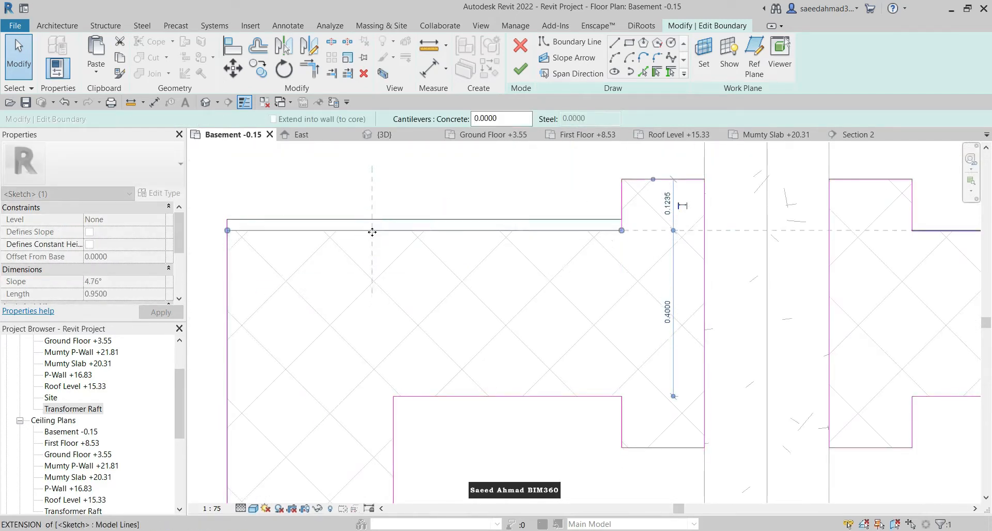
pyautogui.click(520, 209)
# Step: Extend the legs of the two copied L-shaped openings down to the CAD outline and finish the slab's boundary edit
pyautogui.scroll(-6, 520, 208)
pyautogui.scroll(2, 513, 366)
pyautogui.click(493, 337)
pyautogui.moveTo(506, 350); pyautogui.dragTo(507, 248, button='middle')
pyautogui.scroll(2, 506, 248)
pyautogui.moveTo(466, 233); pyautogui.dragTo(468, 344)
pyautogui.moveTo(766, 231); pyautogui.dragTo(622, 264, button='middle')
pyautogui.scroll(-1, 622, 264)
pyautogui.moveTo(622, 263); pyautogui.dragTo(629, 364)
pyautogui.click(588, 430)
pyautogui.scroll(-4, 588, 429)
pyautogui.moveTo(649, 358); pyautogui.dragTo(767, 351, button='middle')
pyautogui.scroll(-1, 652, 322)
pyautogui.moveTo(527, 372); pyautogui.dragTo(428, 360, button='middle')
pyautogui.click(520, 69)
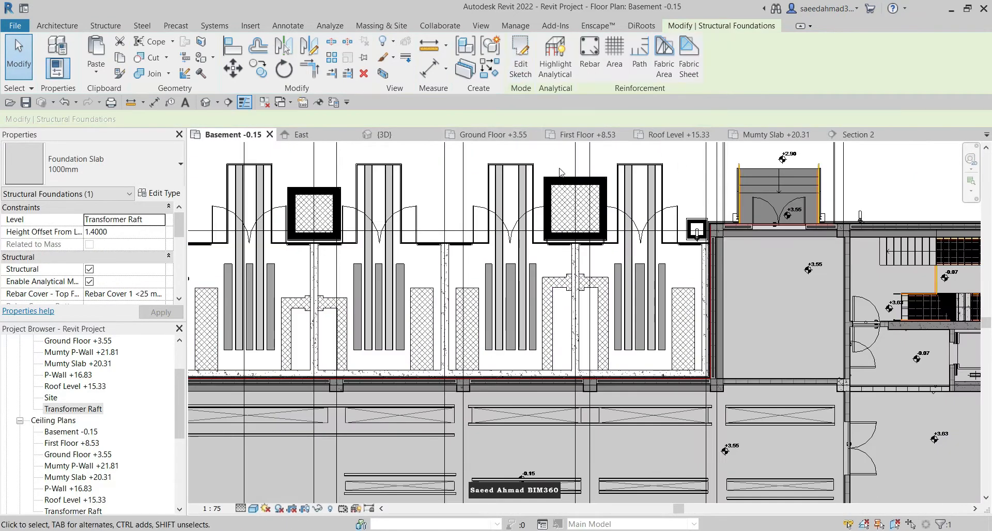
# Step: Inspect the pit and L-shaped trench openings of the 1000mm slab in the 3D view
pyautogui.click(396, 134)
pyautogui.scroll(5, 565, 298)
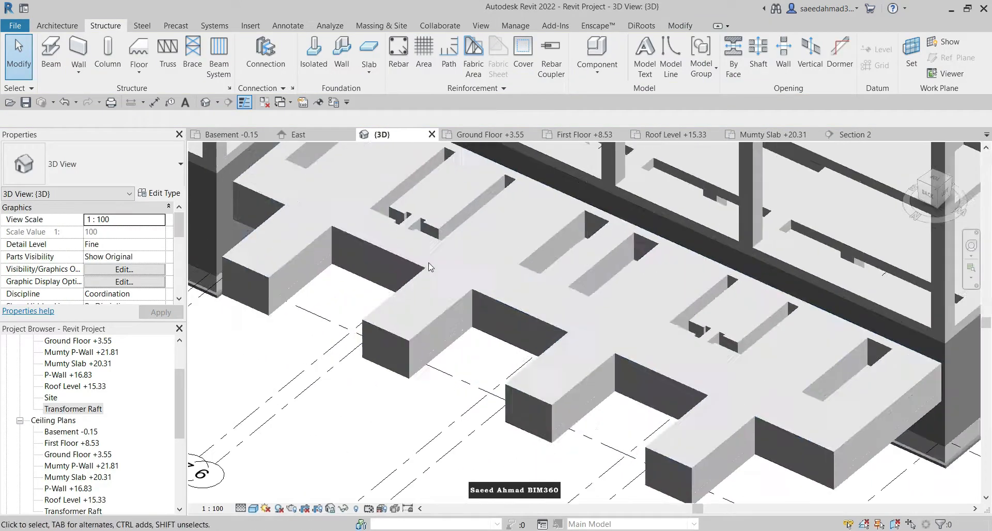
pyautogui.moveTo(566, 298); pyautogui.dragTo(417, 377, button='middle')
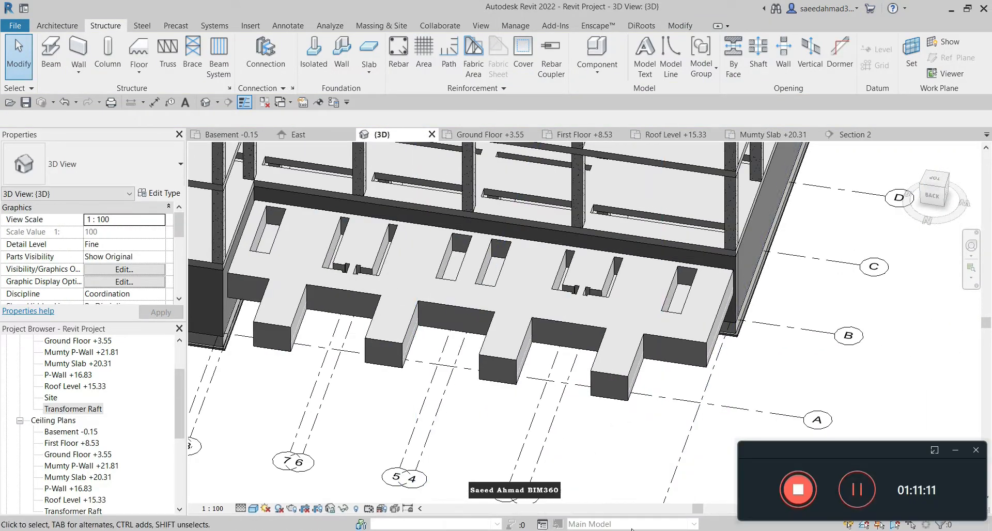
# Step: Switch to the concrete structure PDF in Foxit PhantomPDF and examine the trench depths in the transformer section on page 16
pyautogui.click(631, 530)
pyautogui.keyDown('ctrl'); pyautogui.scroll(-3, 600, 355); pyautogui.keyUp('ctrl')
pyautogui.scroll(7, 600, 355)
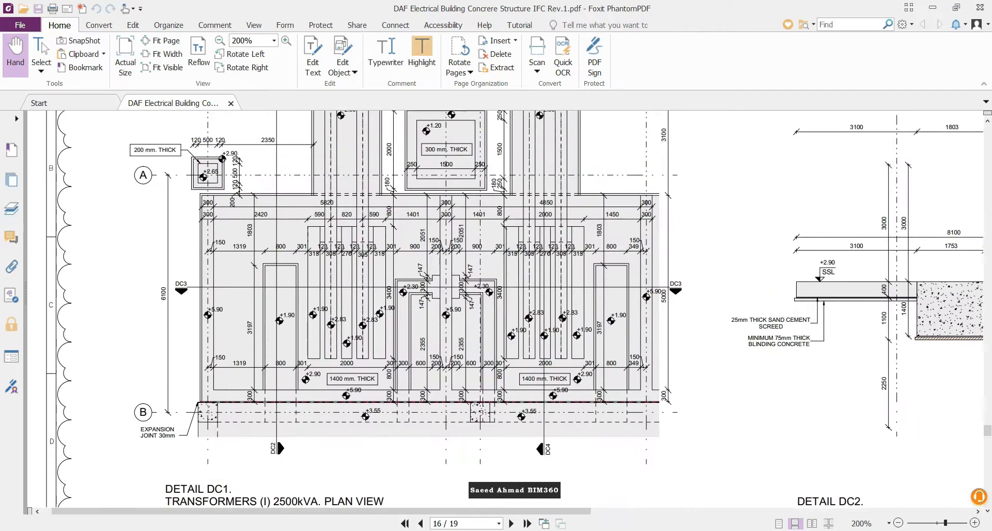
pyautogui.scroll(-5, 291, 271)
pyautogui.keyDown('ctrl'); pyautogui.scroll(2, 290, 271); pyautogui.keyUp('ctrl')
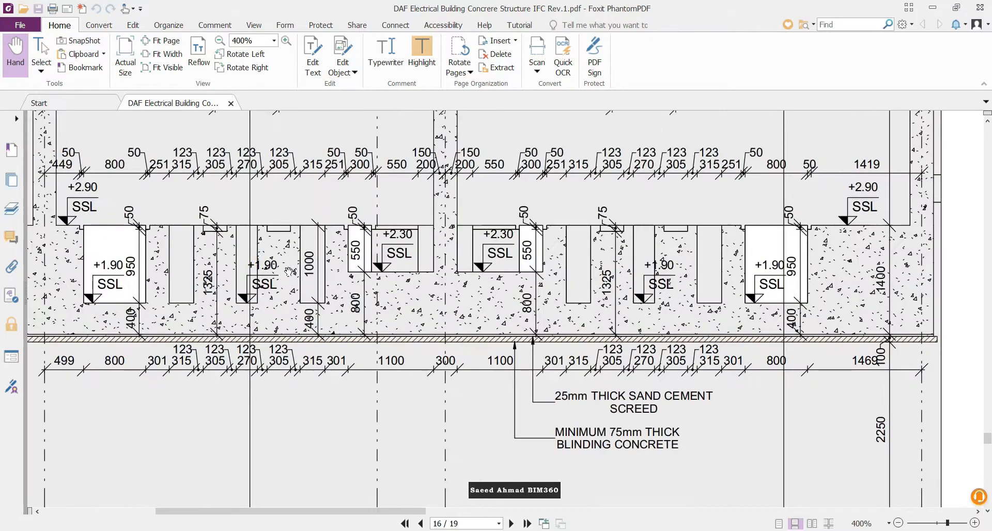
pyautogui.moveTo(289, 271); pyautogui.dragTo(334, 334)
pyautogui.click(607, 530)
# Step: Edit the 1000mm slab's boundary on the Ground Floor +3.55 plan, sketching a rectangular opening around the first bay's leftmost narrow trench
pyautogui.doubleClick(675, 341)
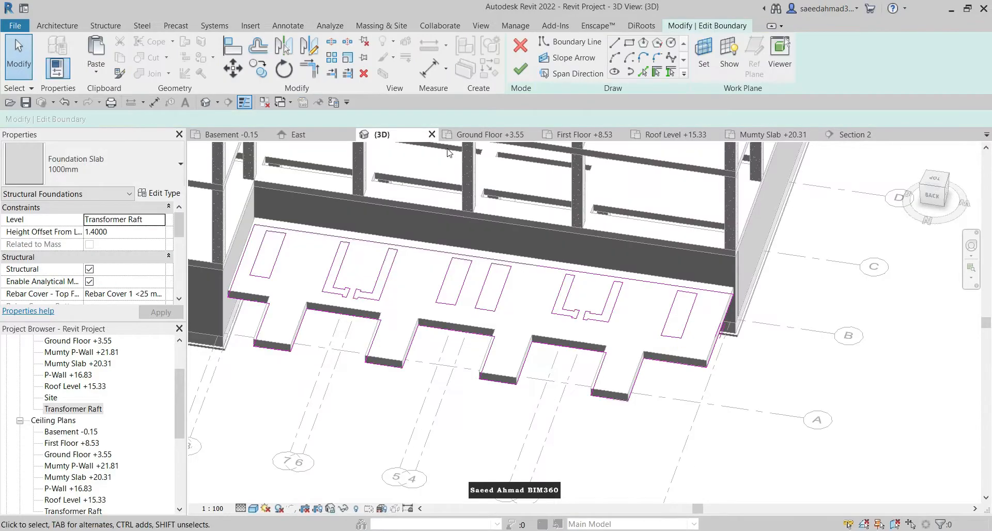
pyautogui.click(480, 135)
pyautogui.scroll(2, 373, 182)
pyautogui.click(341, 154)
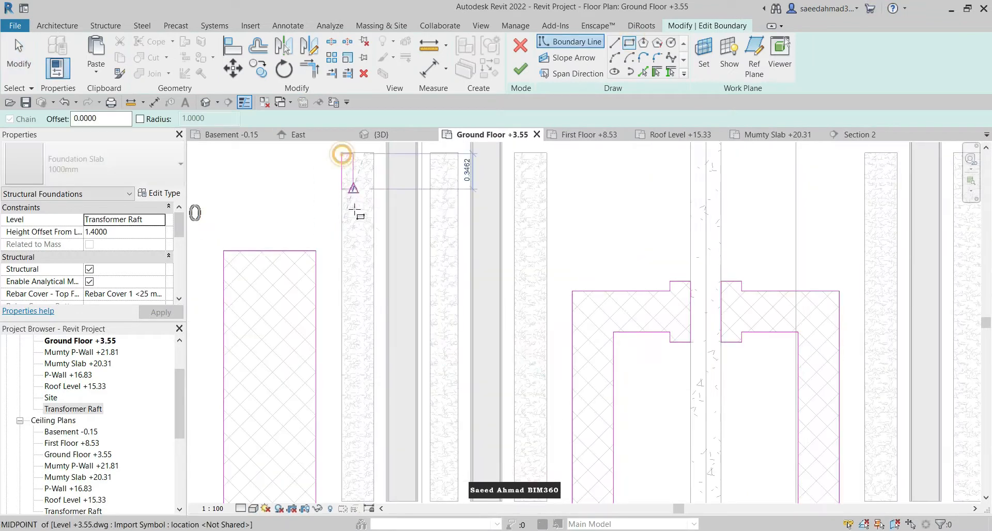
pyautogui.press('Escape')
pyautogui.scroll(5, 331, 148)
pyautogui.click(367, 151)
pyautogui.scroll(-7, 417, 205)
pyautogui.scroll(5, 429, 448)
pyautogui.click(441, 448)
pyautogui.scroll(-2, 473, 218)
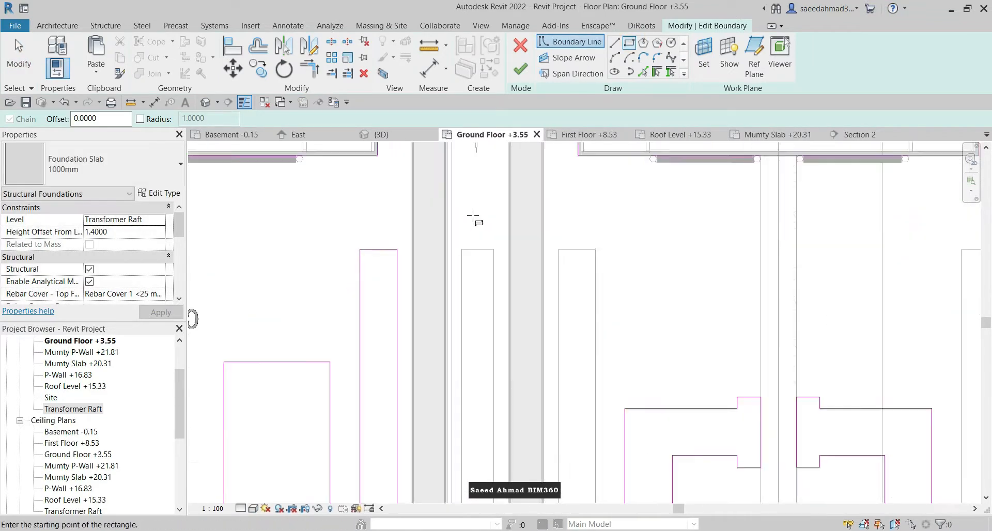
# Step: Sketch rectangular openings around the middle and rightmost narrow trenches in the first transformer bay
pyautogui.scroll(-4, 492, 257)
pyautogui.scroll(3, 531, 222)
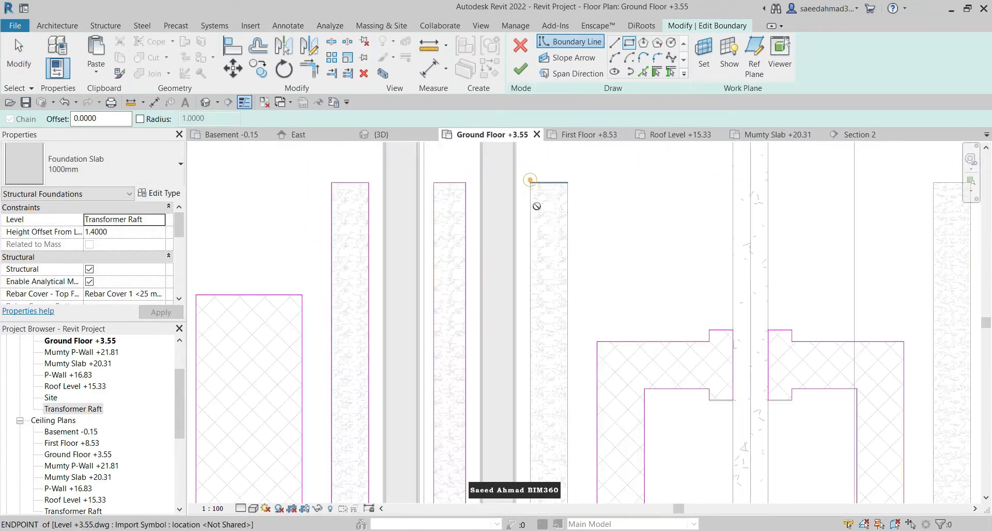
pyautogui.click(530, 183)
pyautogui.scroll(-2, 532, 188)
pyautogui.scroll(2, 560, 429)
pyautogui.click(566, 430)
pyautogui.scroll(-5, 500, 342)
pyautogui.scroll(2, 643, 345)
pyautogui.moveTo(643, 346)
pyautogui.mouseDown(button='middle')
pyautogui.moveTo(554, 339)
pyautogui.moveTo(383, 363)
pyautogui.mouseUp(button='middle')
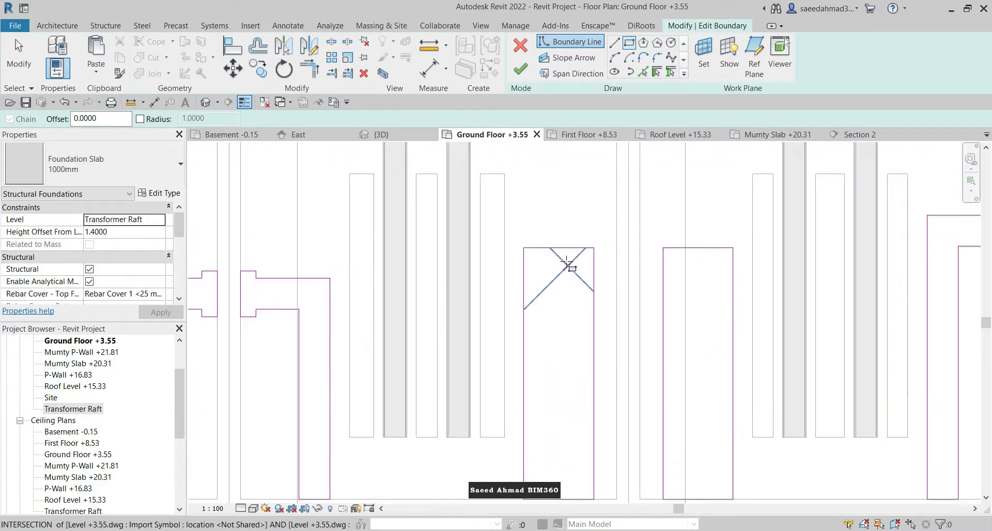
pyautogui.scroll(-5, 567, 262)
pyautogui.scroll(3, 310, 228)
pyautogui.press('Escape')
# Step: Copy the first bay's three narrow trench openings to the matching trenches in the second and third bays
pyautogui.moveTo(313, 210)
pyautogui.mouseDown()
pyautogui.moveTo(417, 377)
pyautogui.moveTo(436, 429)
pyautogui.mouseUp()
pyautogui.scroll(1, 435, 166)
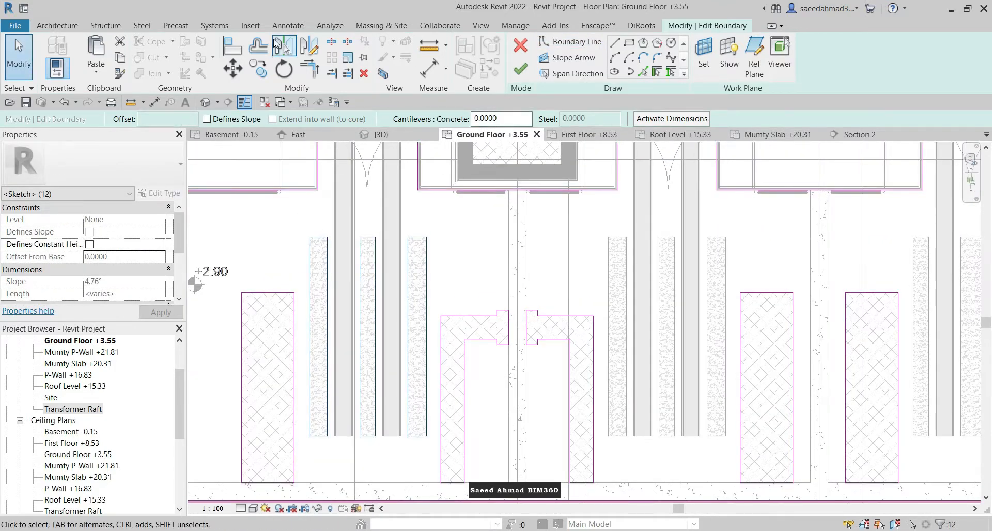
pyautogui.click(258, 68)
pyautogui.scroll(4, 382, 249)
pyautogui.scroll(-6, 405, 246)
pyautogui.moveTo(450, 247); pyautogui.dragTo(537, 272, button='middle')
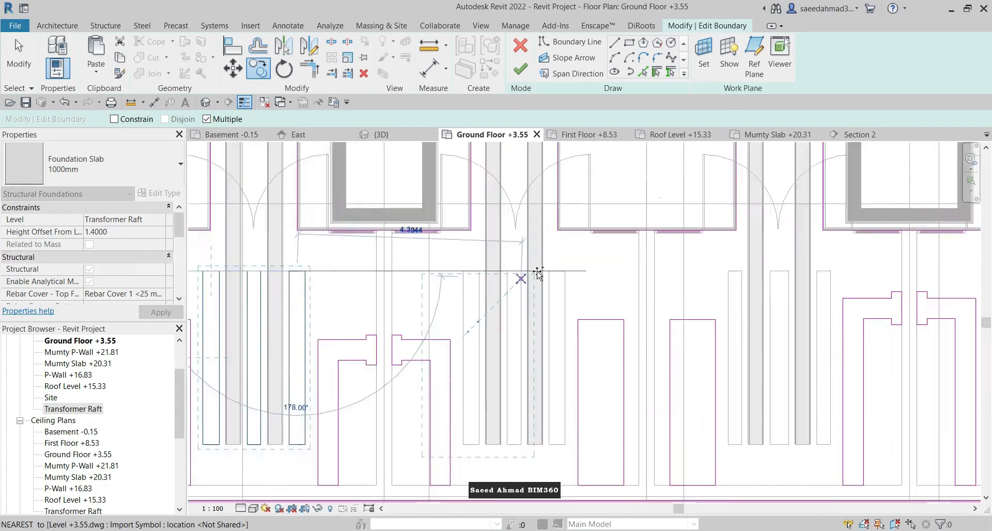
pyautogui.scroll(-3, 642, 270)
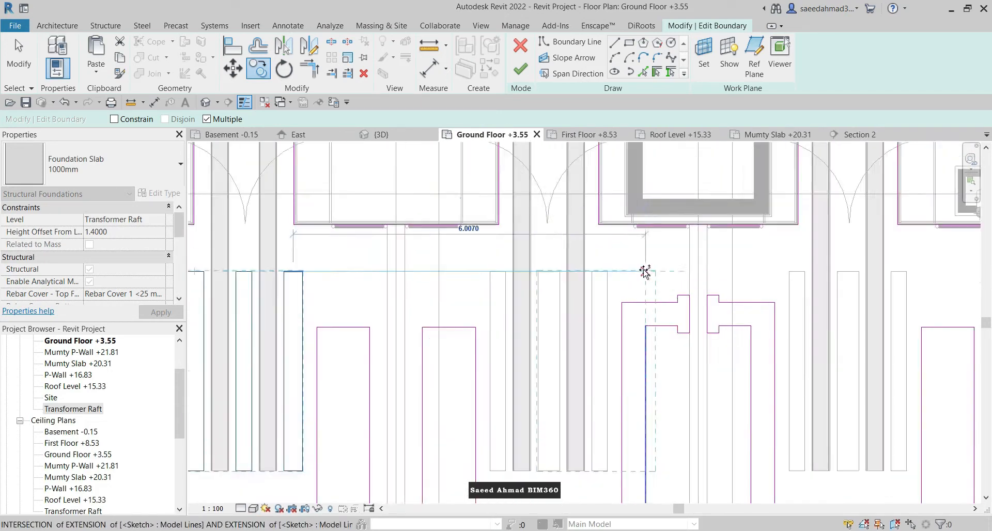
pyautogui.scroll(4, 562, 284)
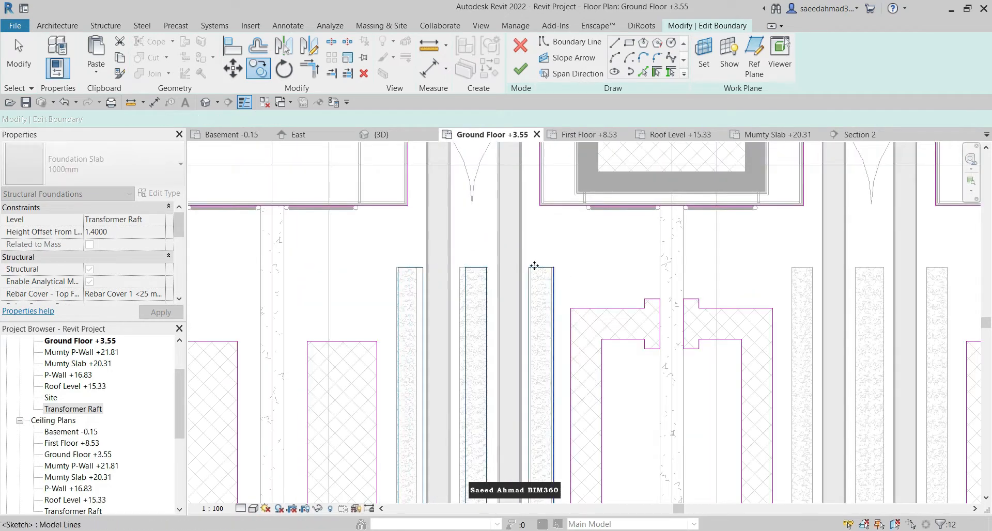
# Step: Align the side edges of the third bay's leftmost copied trench opening with its CAD outline
pyautogui.scroll(-2, 485, 217)
pyautogui.moveTo(437, 218); pyautogui.dragTo(580, 463)
pyautogui.scroll(3, 478, 247)
pyautogui.scroll(-2, 524, 195)
pyautogui.click(465, 185)
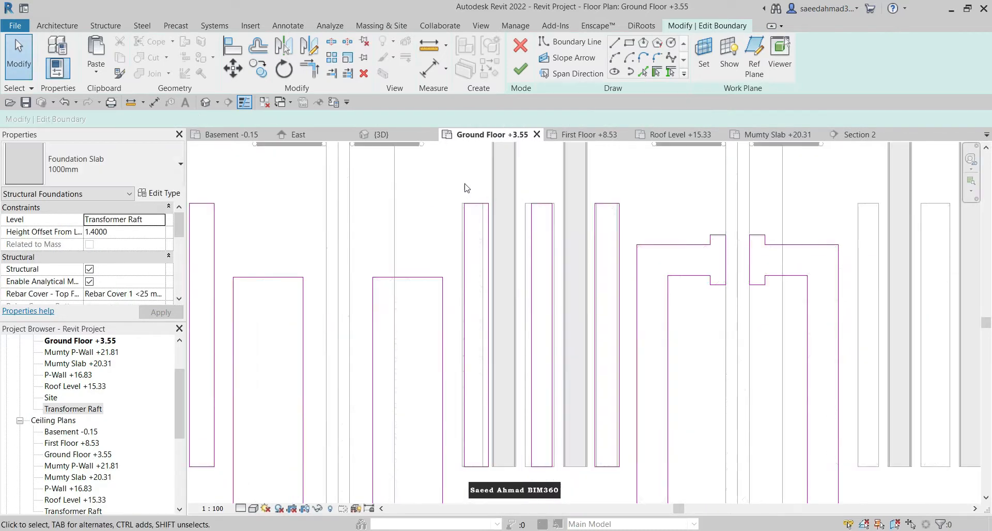
pyautogui.moveTo(497, 497); pyautogui.dragTo(497, 495)
pyautogui.scroll(4, 468, 469)
pyautogui.moveTo(437, 420); pyautogui.dragTo(448, 419)
pyautogui.click(558, 425)
pyautogui.moveTo(544, 414); pyautogui.dragTo(528, 408)
pyautogui.scroll(-4, 501, 424)
pyautogui.scroll(2, 546, 290)
# Step: Align the side edges of the third bay's middle and rightmost copied trench openings with their CAD outlines
pyautogui.click(567, 240)
pyautogui.scroll(2, 560, 234)
pyautogui.moveTo(560, 234); pyautogui.dragTo(542, 243)
pyautogui.scroll(2, 626, 286)
pyautogui.moveTo(626, 285); pyautogui.dragTo(635, 303)
pyautogui.click(573, 268)
pyautogui.scroll(-5, 573, 268)
pyautogui.scroll(3, 636, 347)
pyautogui.click(650, 346)
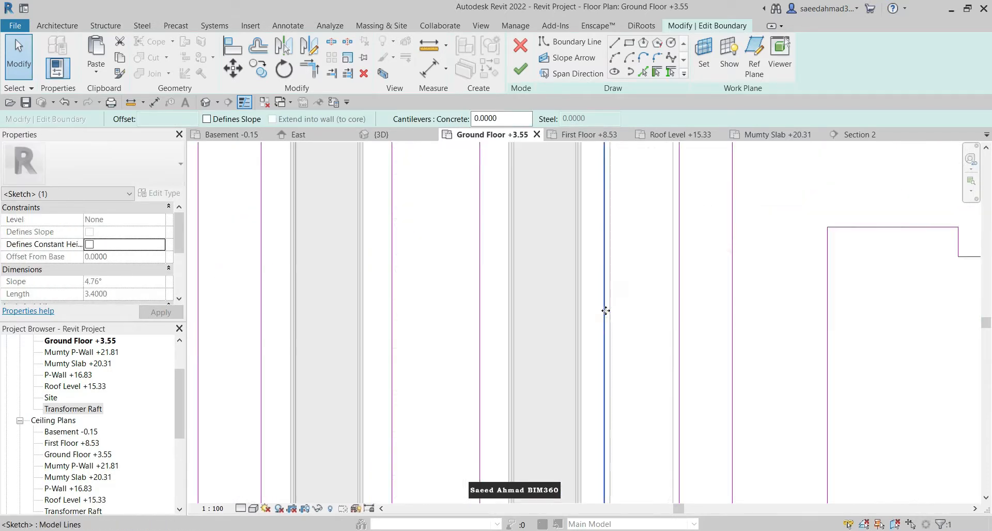
pyautogui.click(652, 358)
pyautogui.scroll(-5, 616, 305)
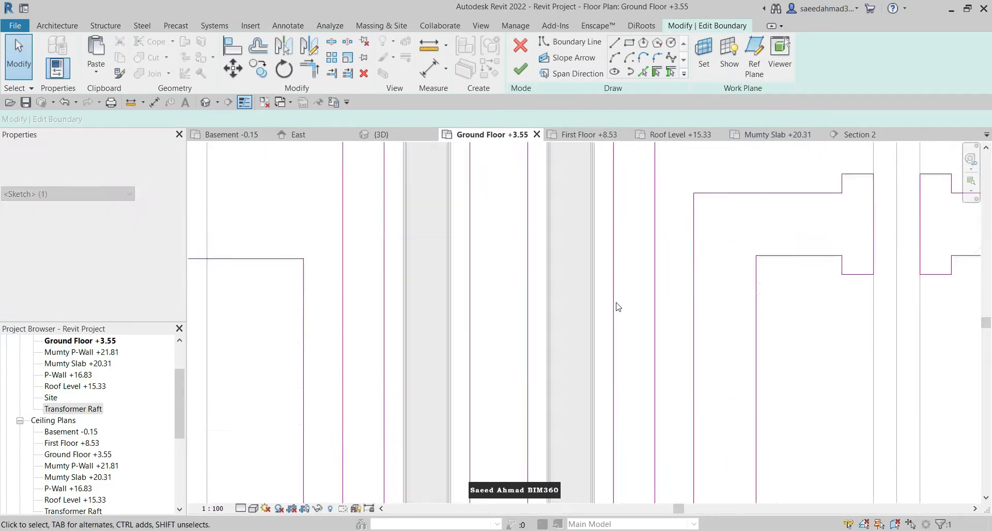
# Step: Copy the third bay's three adjusted trench openings to the fourth bay and finish the slab's boundary edit
pyautogui.moveTo(482, 411); pyautogui.dragTo(482, 412)
pyautogui.click(261, 71)
pyautogui.scroll(3, 481, 185)
pyautogui.click(457, 239)
pyautogui.scroll(-3, 457, 239)
pyautogui.scroll(4, 707, 235)
pyautogui.scroll(2, 764, 252)
pyautogui.click(758, 234)
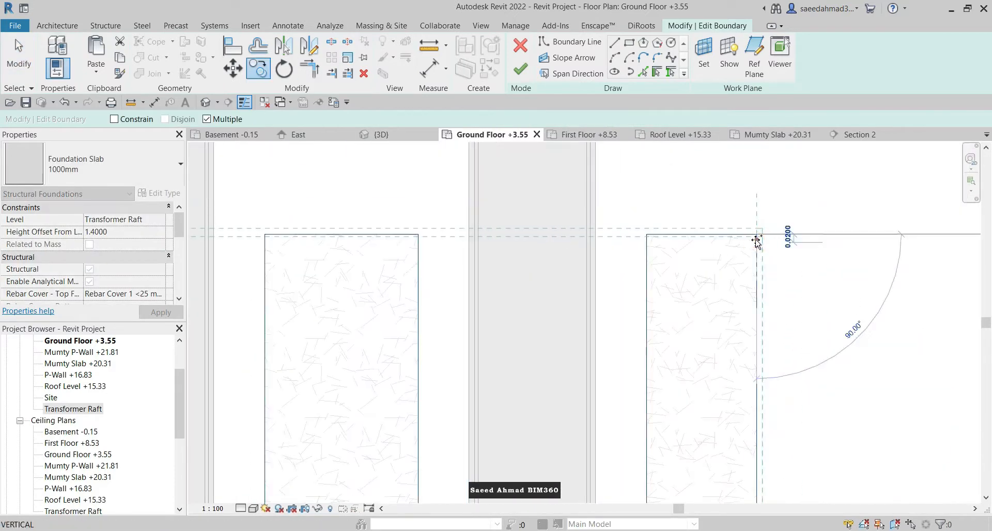
pyautogui.press('Escape')
pyautogui.scroll(-8, 606, 260)
pyautogui.click(520, 69)
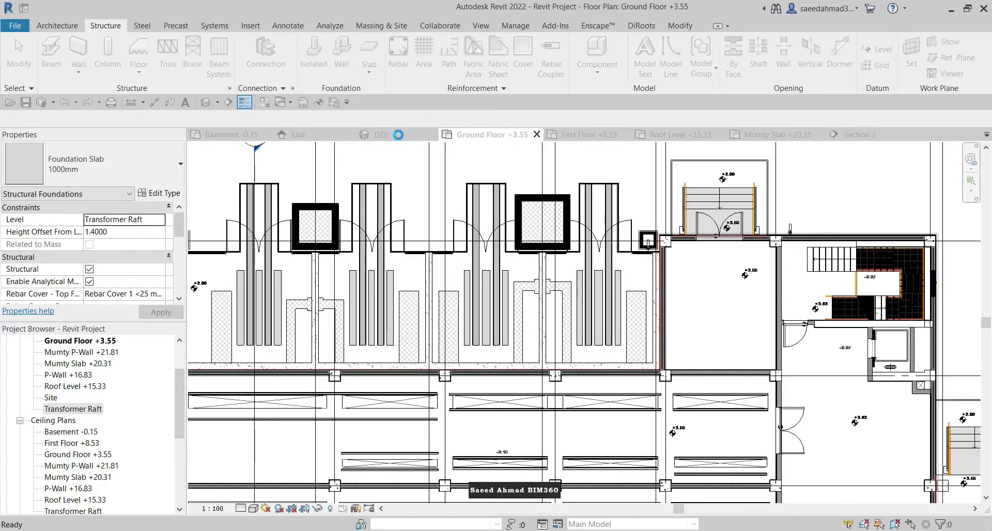
# Step: Inspect the narrow trench openings of the 1000mm slab in the 3D view
pyautogui.click(399, 135)
pyautogui.click(554, 399)
pyautogui.scroll(-1, 553, 398)
pyautogui.scroll(4, 442, 279)
pyautogui.moveTo(446, 280)
pyautogui.mouseDown(button='middle')
pyautogui.moveTo(435, 290)
pyautogui.moveTo(493, 347)
pyautogui.mouseUp(button='middle')
pyautogui.scroll(1, 327, 244)
pyautogui.scroll(-1, 327, 244)
# Step: Reopen the 1000mm slab's boundary on the Ground Floor +3.55 plan and move the second bay's tall pit lower edge to the slab edge
pyautogui.doubleClick(325, 243)
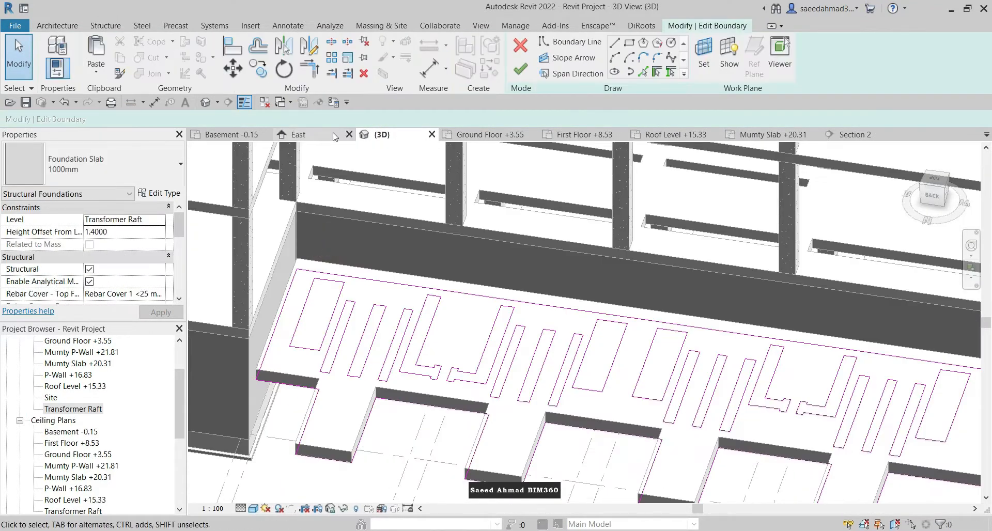
pyautogui.click(465, 136)
pyautogui.scroll(5, 479, 361)
pyautogui.click(445, 291)
pyautogui.scroll(2, 446, 292)
pyautogui.moveTo(445, 292); pyautogui.dragTo(442, 331)
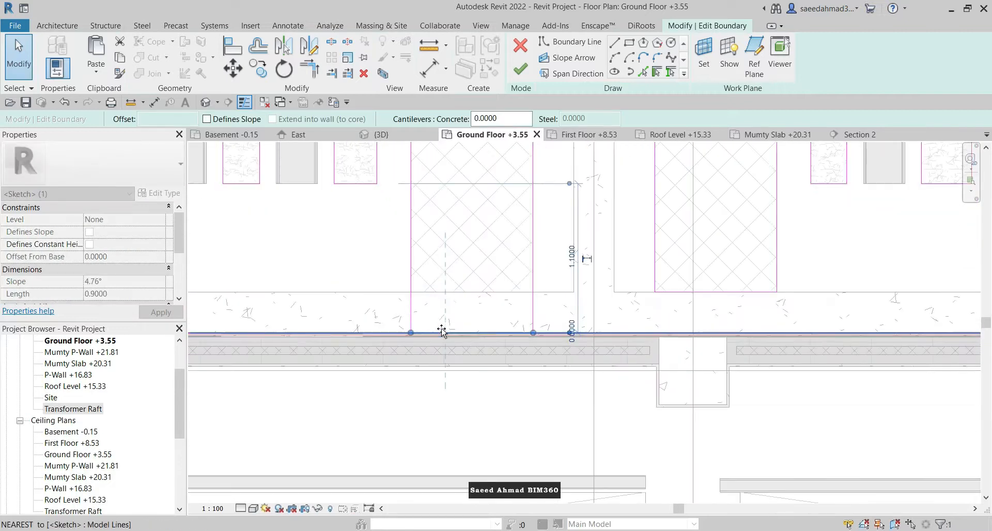
# Step: Split the slab edge at the second bay's tall pit and trim it to the pit's sides, opening the pit through the edge
pyautogui.press('s')
pyautogui.press('l')
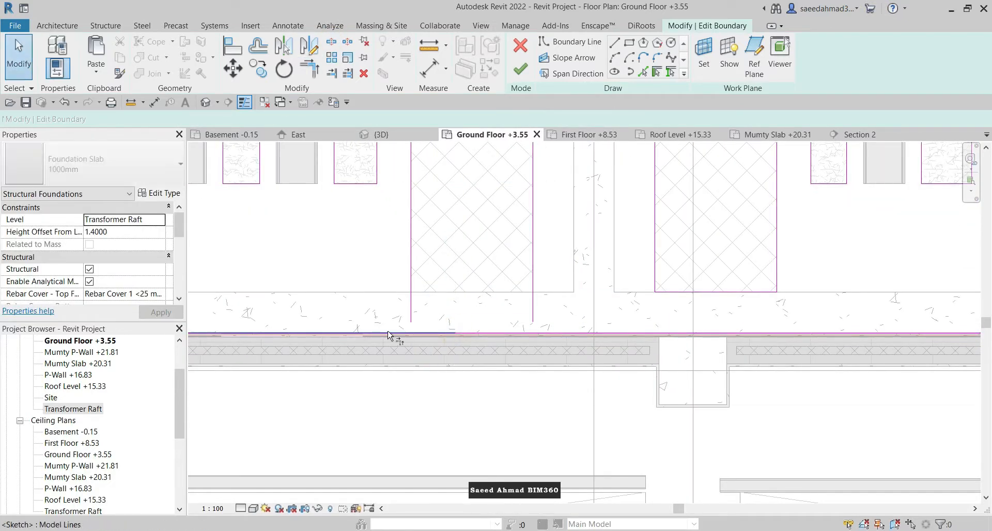
pyautogui.click(530, 309)
pyautogui.scroll(-3, 530, 310)
pyautogui.scroll(2, 775, 292)
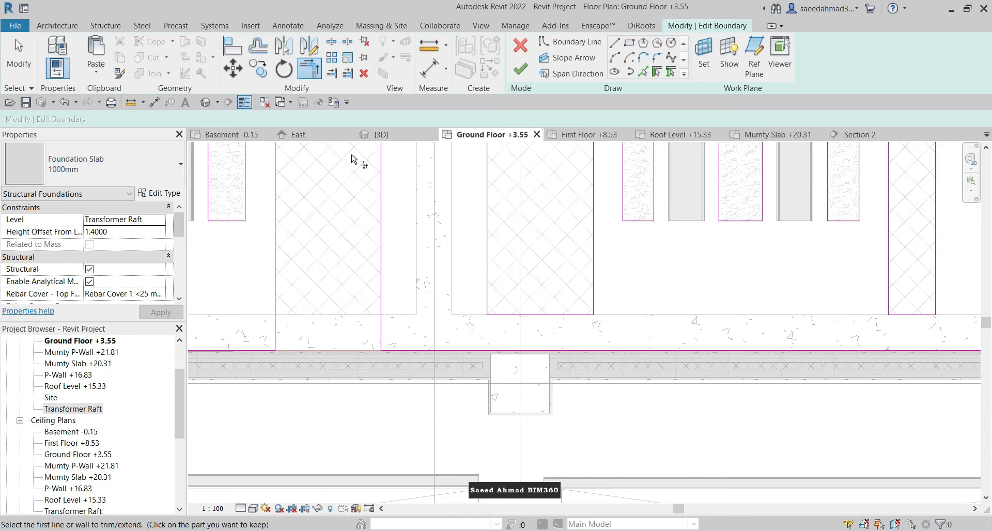
# Step: Delete the lower edge of the third bay's tall pit, split the slab edge there and trim it to the pit's sides
pyautogui.press('Escape')
pyautogui.click(549, 314)
pyautogui.press('Delete')
pyautogui.press('s')
pyautogui.press('l')
pyautogui.click(542, 350)
pyautogui.press('t')
pyautogui.press('r')
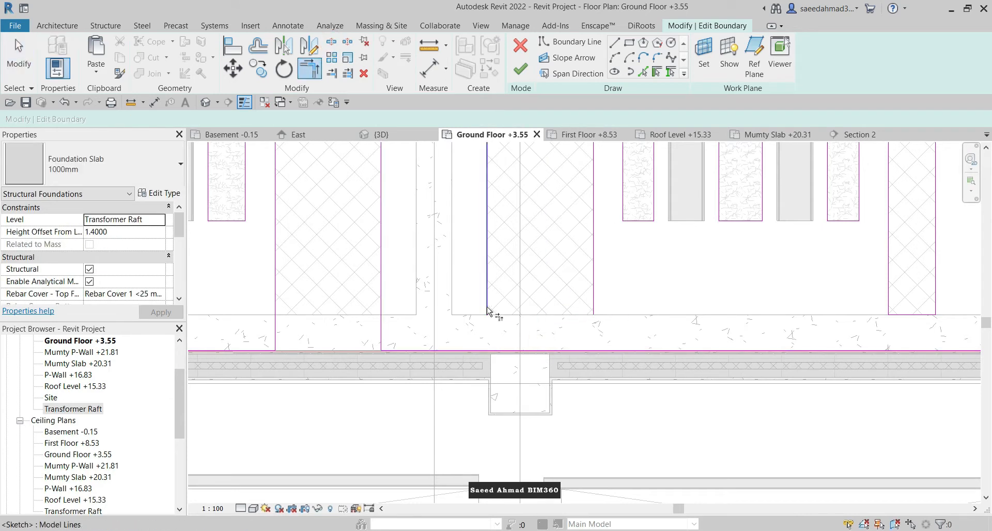
pyautogui.click(594, 309)
# Step: Open the fourth bay's tall pit through the slab edge by deleting its lower line, splitting the edge and trimming the corners
pyautogui.scroll(-3, 579, 316)
pyautogui.moveTo(796, 333); pyautogui.dragTo(480, 336, button='middle')
pyautogui.scroll(2, 612, 324)
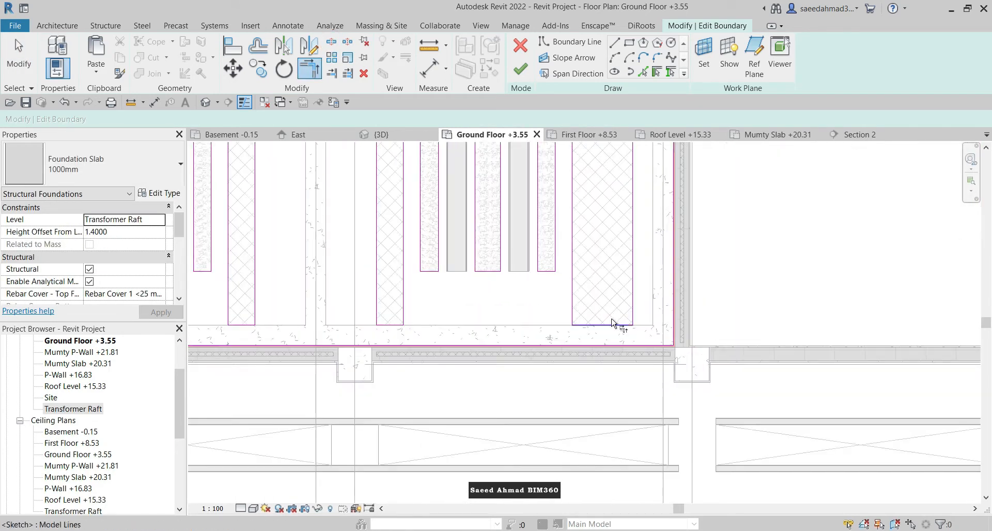
pyautogui.click(615, 325)
pyautogui.press('Delete')
pyautogui.click(332, 42)
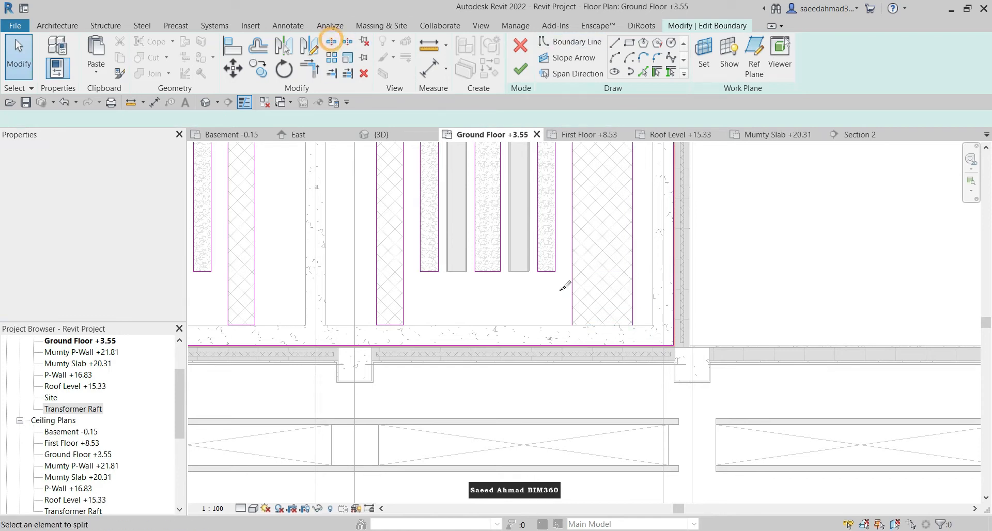
pyautogui.click(600, 346)
pyautogui.press('t')
pyautogui.press('r')
pyautogui.click(633, 313)
# Step: Remove the first bay's tall pit lower line and trim the pit's sides to the split slab edge
pyautogui.scroll(-2, 635, 326)
pyautogui.moveTo(362, 336); pyautogui.dragTo(666, 354, button='middle')
pyautogui.moveTo(346, 355); pyautogui.dragTo(636, 354, button='middle')
pyautogui.scroll(4, 518, 343)
pyautogui.press('Escape')
pyautogui.click(427, 346)
pyautogui.press('Delete')
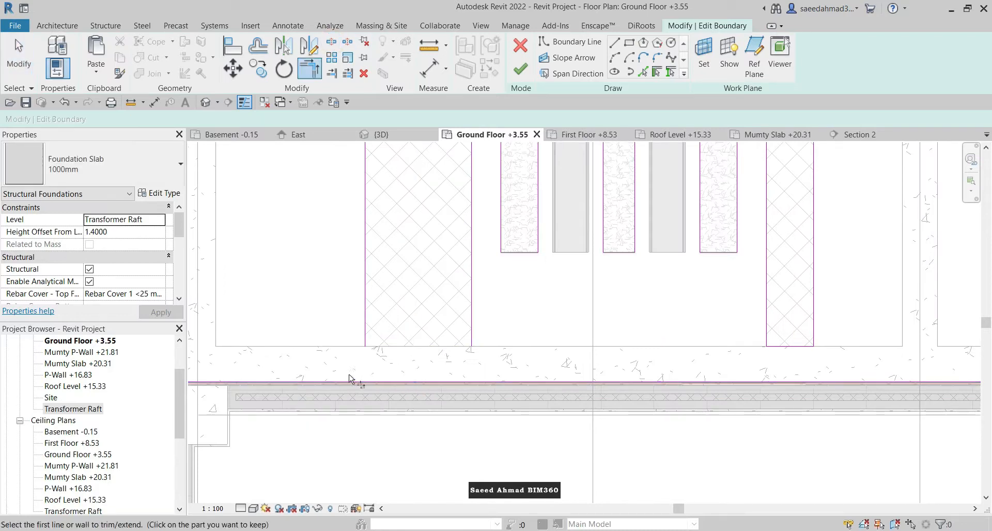
pyautogui.click(473, 335)
pyautogui.click(481, 382)
# Step: Extend the first bay's narrow trench leg through the slab edge by deleting its lower line, splitting the edge and trimming
pyautogui.scroll(-5, 457, 357)
pyautogui.moveTo(664, 355); pyautogui.dragTo(507, 361, button='middle')
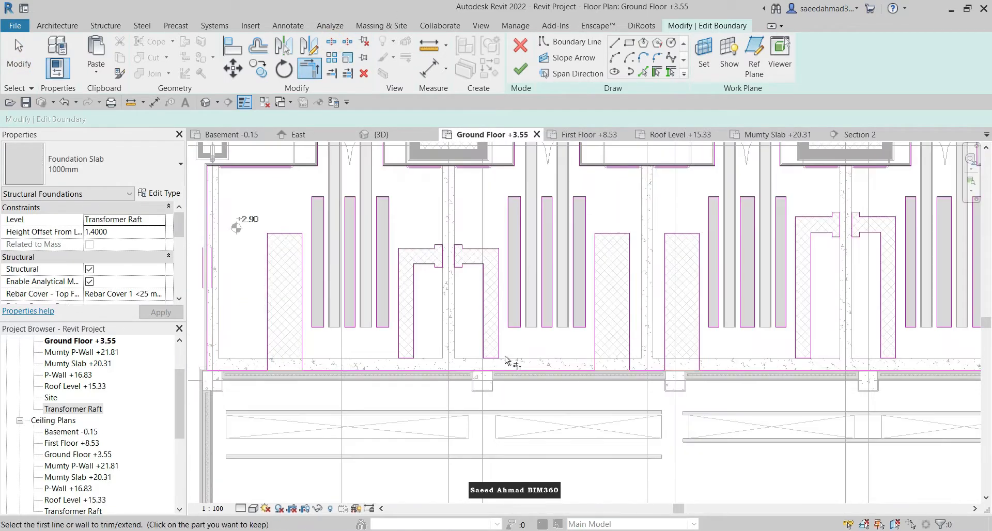
pyautogui.press('Escape')
pyautogui.scroll(5, 388, 364)
pyautogui.click(456, 342)
pyautogui.scroll(2, 454, 342)
pyautogui.press('Delete')
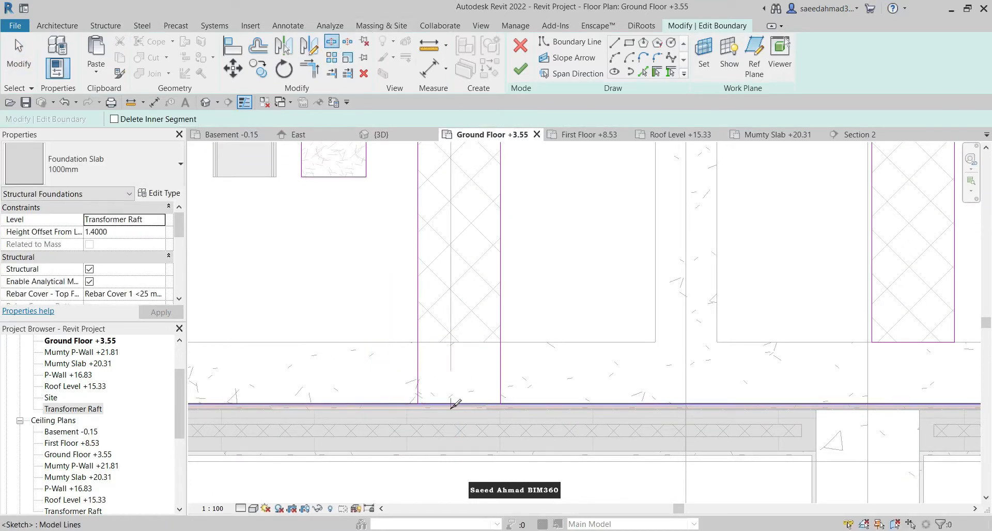
pyautogui.press('t')
pyautogui.press('r')
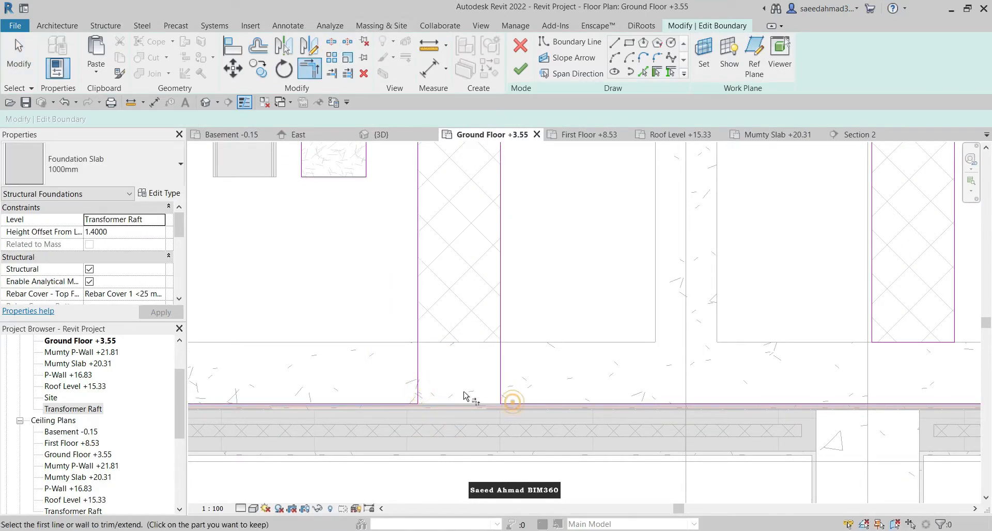
# Step: Delete the lower line of the second bay's trench leg and split the slab edge below it to open the leg
pyautogui.scroll(-3, 464, 396)
pyautogui.moveTo(648, 398); pyautogui.dragTo(489, 400, button='middle')
pyautogui.scroll(1, 491, 400)
pyautogui.press('Escape')
pyautogui.click(493, 367)
pyautogui.press('Delete')
pyautogui.scroll(1, 504, 394)
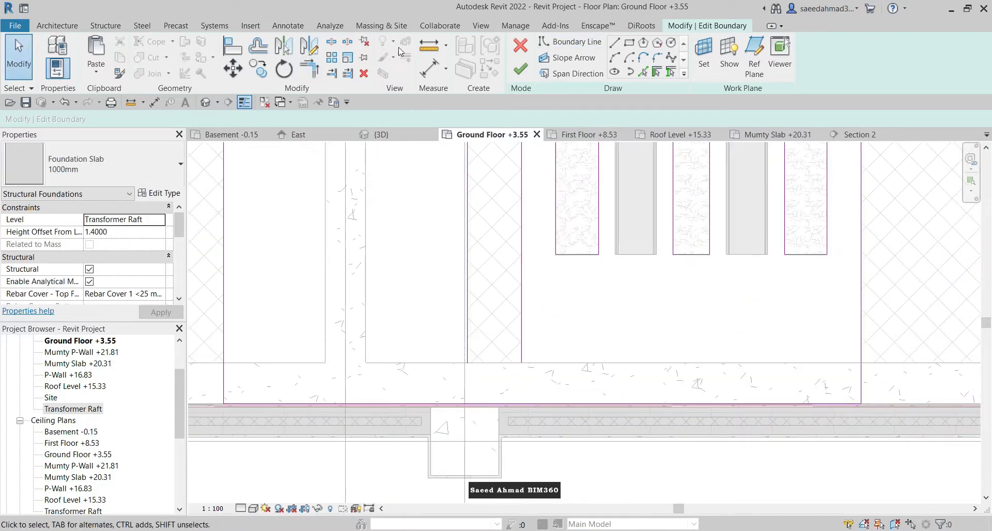
pyautogui.click(545, 405)
# Step: Split the slab edge below the third bay's trench leg, delete the leg's lower line and trim its sides to the edge
pyautogui.moveTo(742, 454); pyautogui.dragTo(419, 407, button='middle')
pyautogui.scroll(-4, 419, 407)
pyautogui.press('Escape')
pyautogui.moveTo(627, 394); pyautogui.dragTo(459, 405, button='middle')
pyautogui.press('s')
pyautogui.press('l')
pyautogui.scroll(2, 685, 403)
pyautogui.click(666, 392)
pyautogui.press('Escape')
pyautogui.click(668, 365)
pyautogui.press('Delete')
pyautogui.press('t')
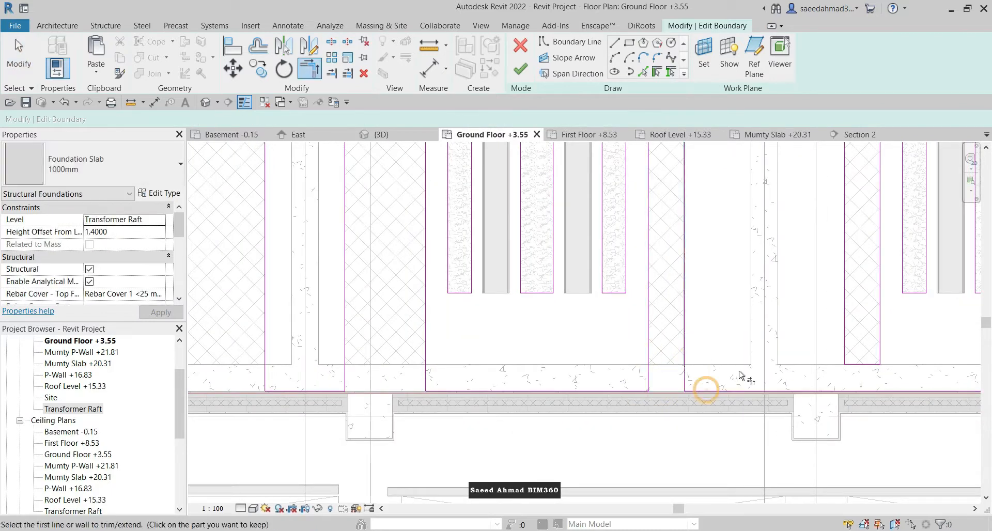
# Step: Open the fourth bay's trench leg through the slab edge in the same way and finish the 1000mm slab's boundary edit
pyautogui.moveTo(740, 373); pyautogui.dragTo(580, 350, button='middle')
pyautogui.press('Escape')
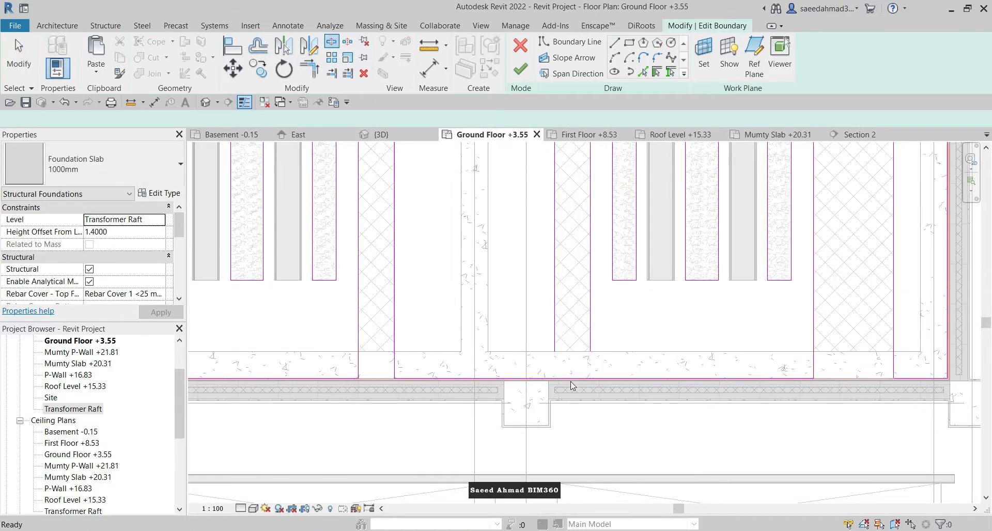
pyautogui.click(594, 350)
pyautogui.scroll(-3, 594, 349)
pyautogui.moveTo(667, 341); pyautogui.dragTo(602, 341, button='middle')
pyautogui.scroll(-1, 603, 341)
pyautogui.moveTo(237, 334)
pyautogui.mouseDown(button='middle')
pyautogui.moveTo(385, 359)
pyautogui.moveTo(623, 332)
pyautogui.moveTo(525, 332)
pyautogui.moveTo(483, 346)
pyautogui.mouseUp(button='middle')
pyautogui.click(521, 69)
pyautogui.press('Escape')
# Step: Examine the transformer slab's pit and trench openings on the Ground Floor +3.55 plan and in the 3D view
pyautogui.scroll(-2, 613, 327)
pyautogui.scroll(2, 414, 315)
pyautogui.scroll(-2, 442, 316)
pyautogui.moveTo(441, 317); pyautogui.dragTo(338, 310, button='middle')
pyautogui.moveTo(416, 337); pyautogui.dragTo(466, 352, button='middle')
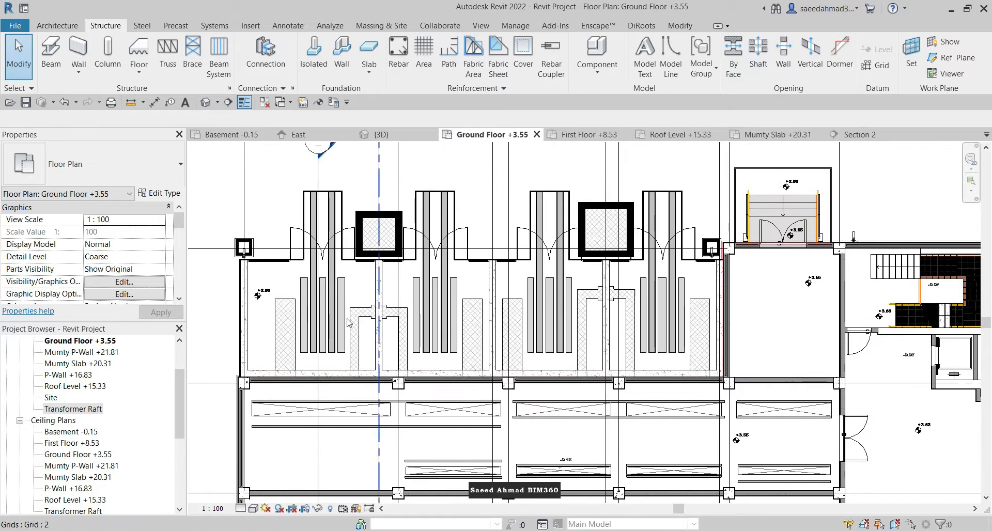
pyautogui.scroll(1, 410, 276)
pyautogui.moveTo(410, 277); pyautogui.dragTo(417, 317, button='middle')
pyautogui.click(389, 135)
pyautogui.moveTo(432, 395); pyautogui.dragTo(435, 376, button='middle')
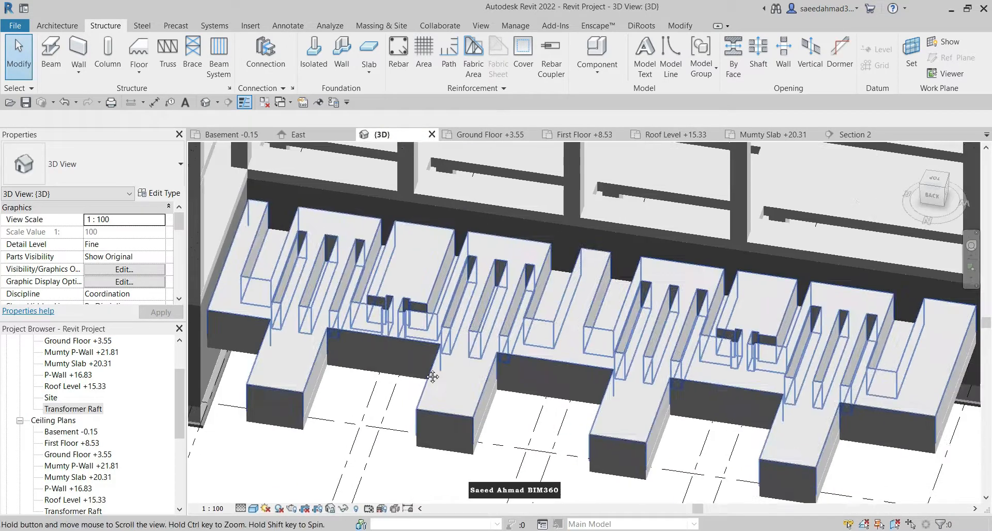
pyautogui.scroll(-2, 523, 354)
pyautogui.moveTo(553, 378); pyautogui.dragTo(522, 354, button='middle')
pyautogui.scroll(-1, 528, 341)
pyautogui.scroll(3, 655, 421)
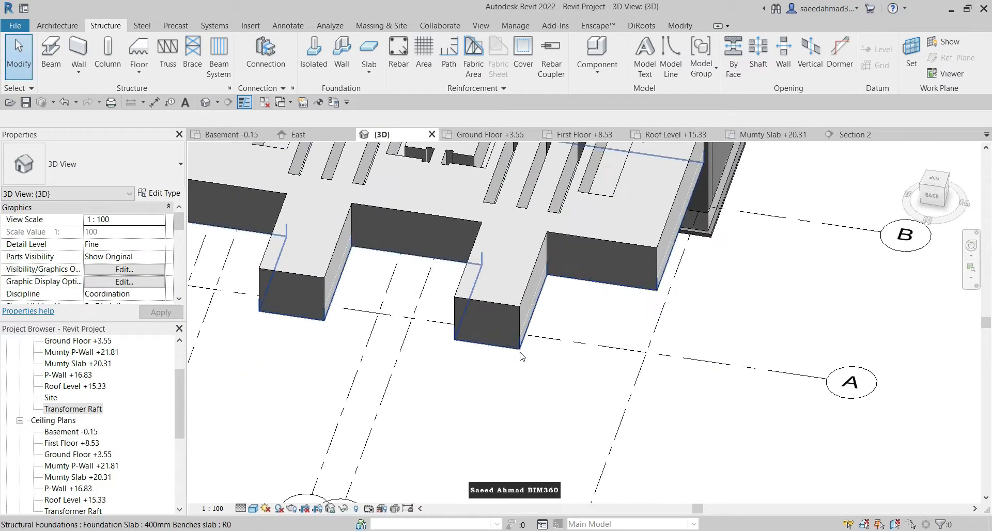
# Step: Copy the 400mm Benches slab directly beneath itself in the Section 2 view
pyautogui.click(516, 355)
pyautogui.scroll(1, 564, 379)
pyautogui.click(844, 136)
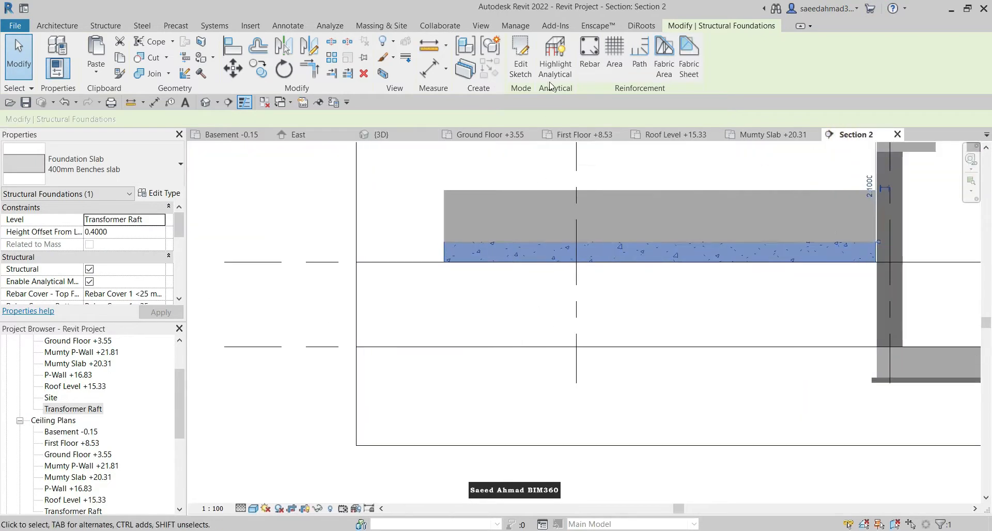
pyautogui.click(268, 76)
pyautogui.scroll(3, 460, 251)
pyautogui.click(470, 236)
pyautogui.click(472, 286)
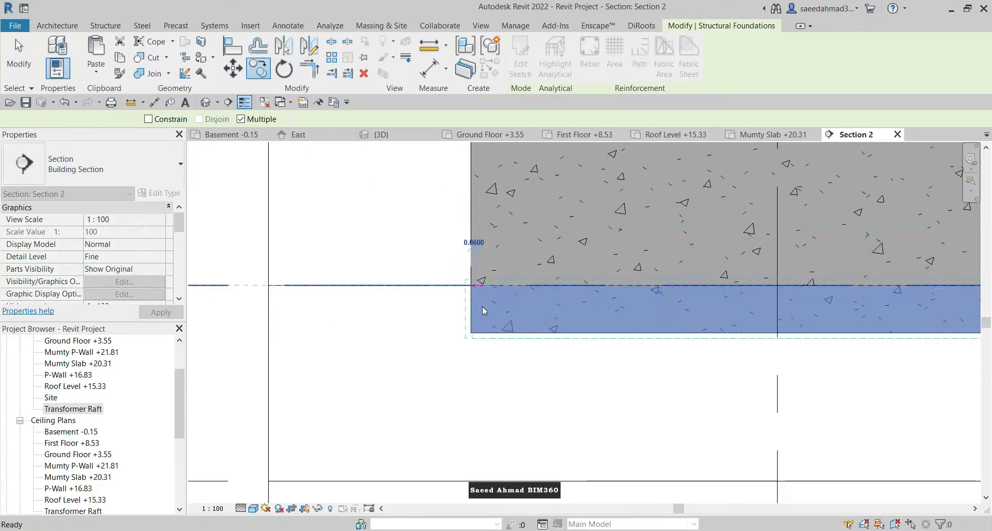
pyautogui.click(149, 174)
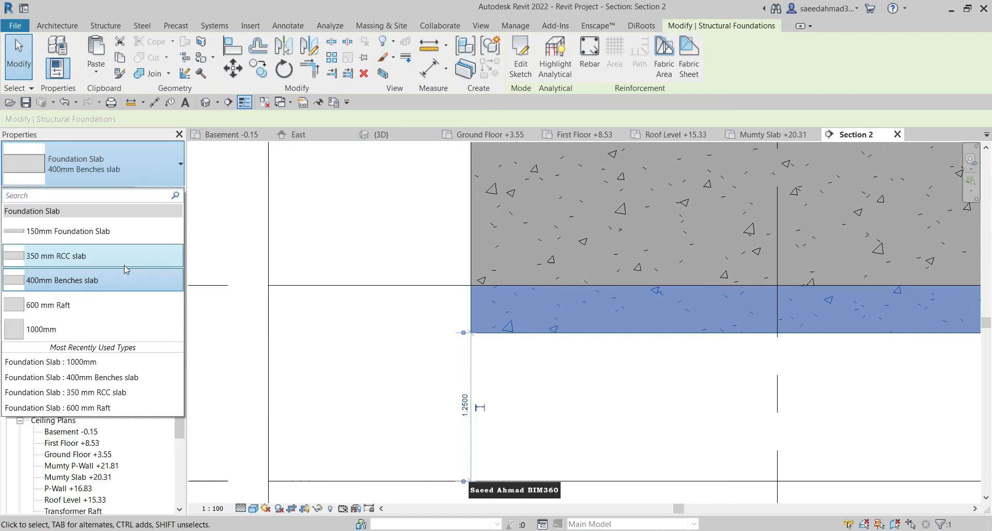
pyautogui.click(458, 292)
# Step: Open the copied slab's boundary on the Basement -0.15 plan, cut all its sketch lines to the clipboard and quit the sketch
pyautogui.doubleClick(529, 333)
pyautogui.click(502, 398)
pyautogui.scroll(-1, 573, 293)
pyautogui.moveTo(260, 178); pyautogui.dragTo(608, 343)
pyautogui.press('Delete')
pyautogui.click(520, 68)
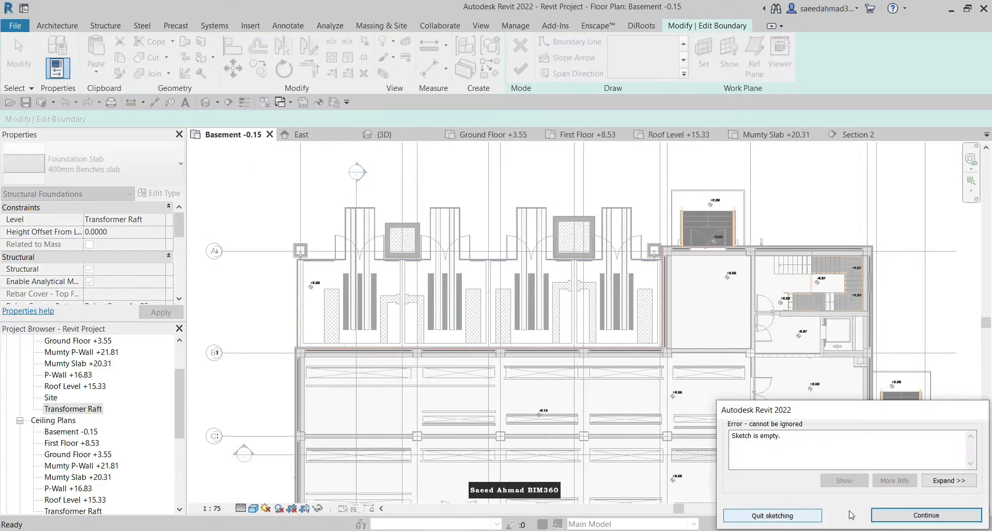
pyautogui.click(877, 515)
pyautogui.click(522, 72)
pyautogui.click(771, 515)
pyautogui.click(524, 281)
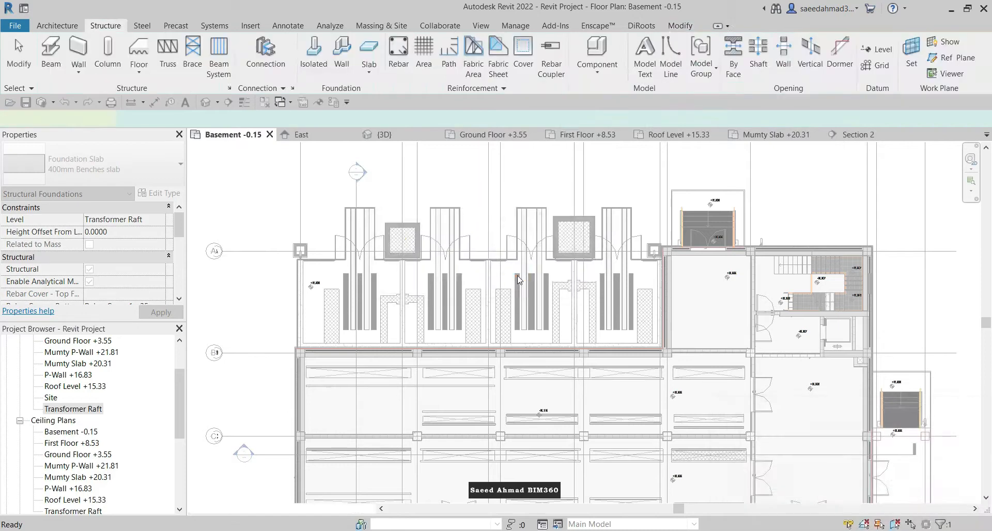
pyautogui.moveTo(505, 277); pyautogui.dragTo(507, 292, button='middle')
pyautogui.press('Escape')
# Step: Create a 75mm Lean+25mm Water Proofing architectural floor by pasting the boundary lines aligned to the current view
pyautogui.click(57, 26)
pyautogui.click(228, 72)
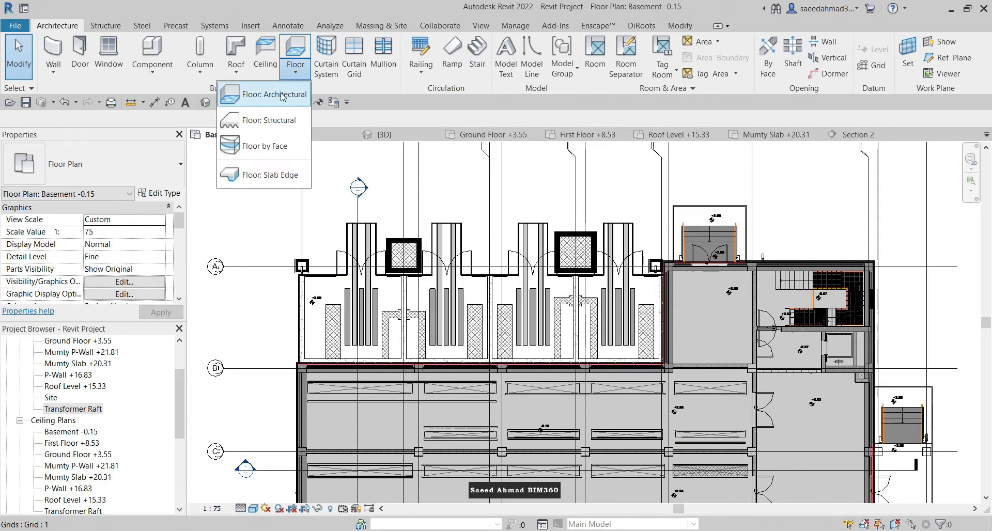
pyautogui.click(258, 94)
pyautogui.click(105, 25)
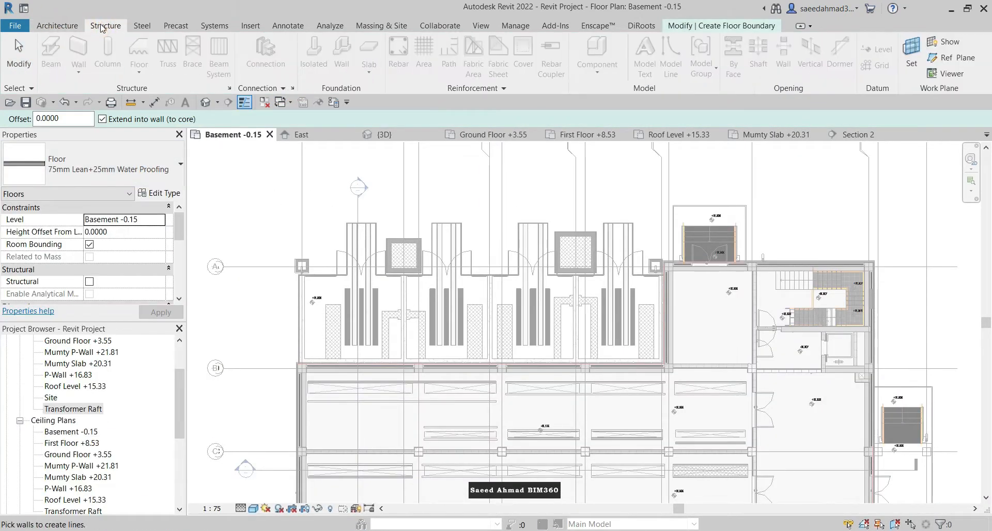
pyautogui.click(692, 26)
pyautogui.click(95, 70)
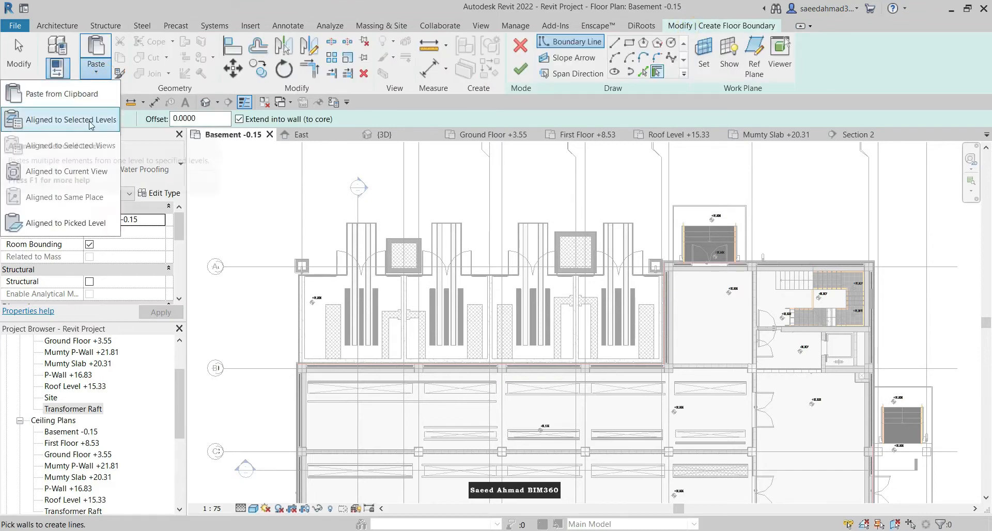
pyautogui.click(77, 173)
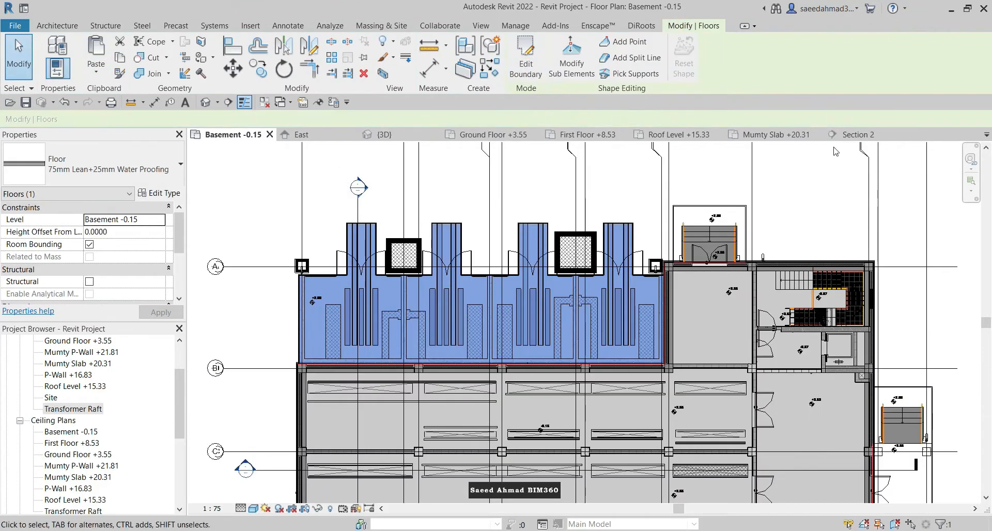
# Step: Move the lean and waterproofing floor up to the underside of the copied bench slab in Section 2
pyautogui.click(852, 134)
pyautogui.press('Escape')
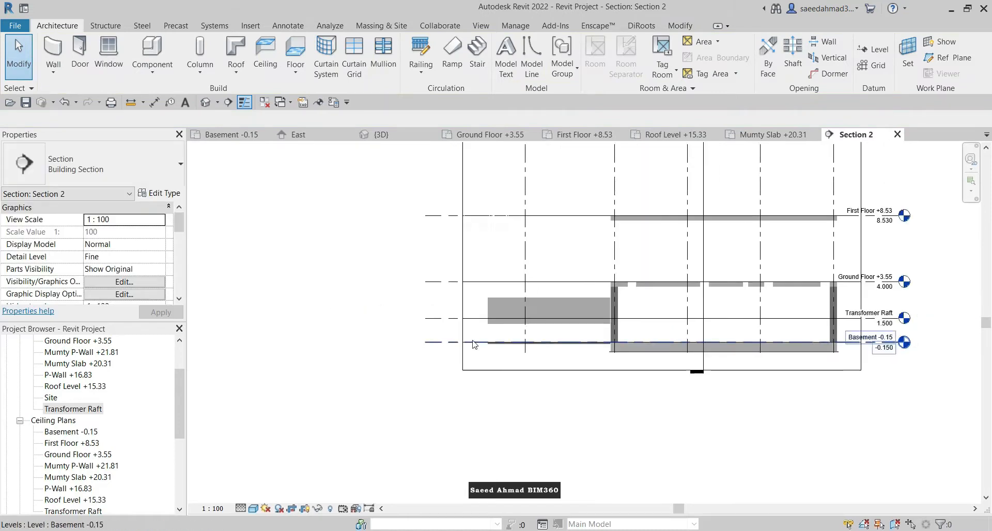
pyautogui.scroll(4, 489, 344)
pyautogui.click(497, 343)
pyautogui.scroll(4, 496, 343)
pyautogui.click(233, 69)
pyautogui.click(456, 326)
pyautogui.scroll(-2, 450, 350)
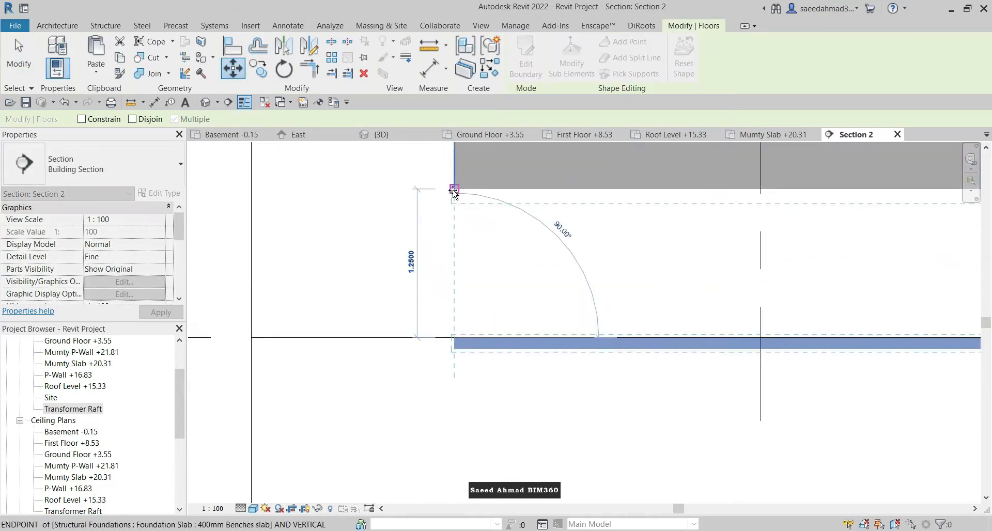
pyautogui.click(453, 190)
pyautogui.press('Escape')
# Step: Delete the copied bench slab and move the lean floor up to the underside of the original slab
pyautogui.scroll(5, 440, 268)
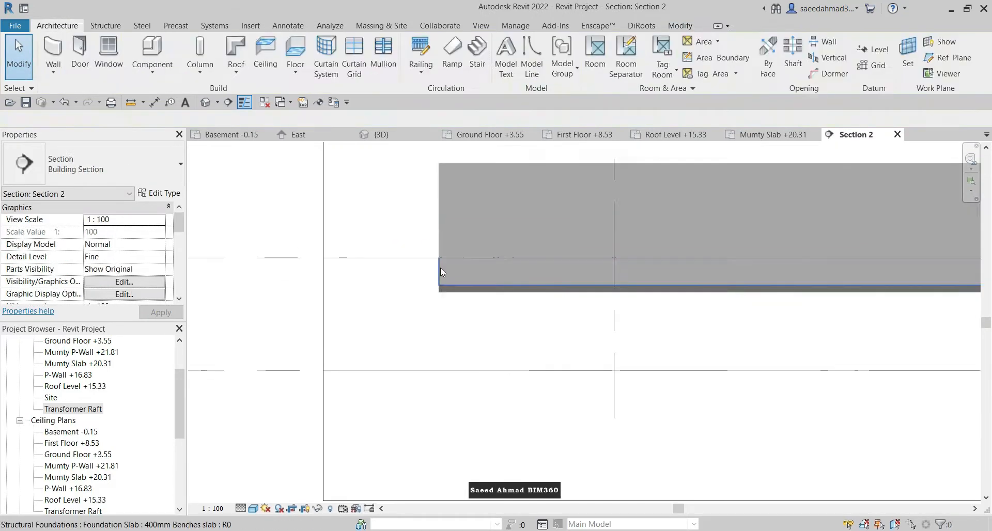
pyautogui.click(440, 268)
pyautogui.press('Delete')
pyautogui.click(442, 289)
pyautogui.click(233, 69)
pyautogui.scroll(4, 427, 268)
pyautogui.click(460, 320)
pyautogui.click(459, 237)
# Step: Open the lean floor's boundary on the Basement -0.15 plan and offset the first bay's upper edge outward by 0.1 without copying
pyautogui.click(468, 282)
pyautogui.doubleClick(478, 250)
pyautogui.click(500, 398)
pyautogui.scroll(3, 329, 200)
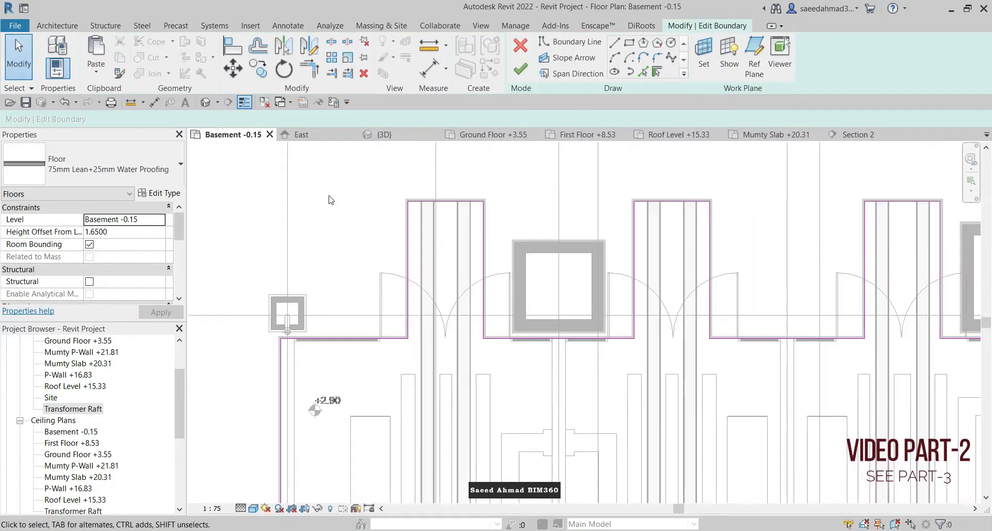
pyautogui.press('o')
pyautogui.press('f')
pyautogui.scroll(3, 282, 352)
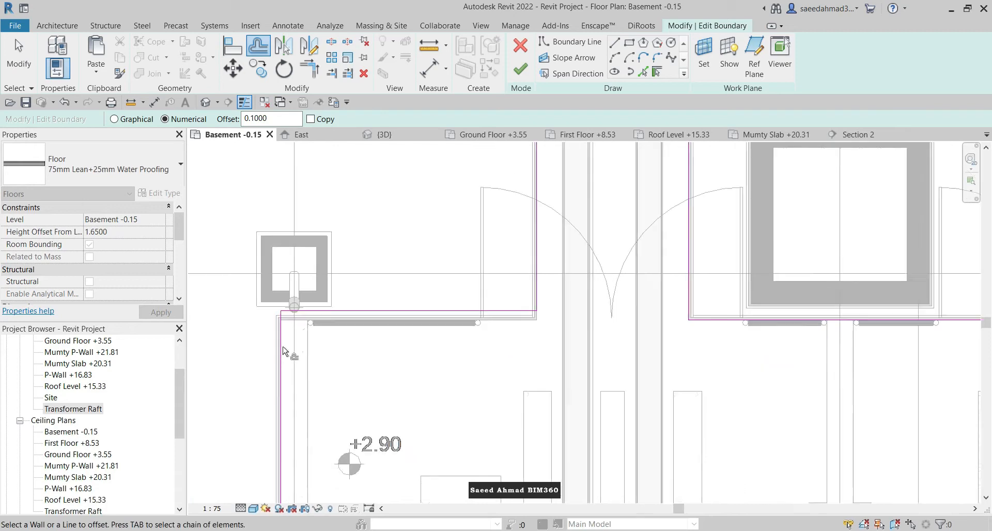
# Step: Set the offset to 0.05 and apply it to the first bay's upper edge, outer side edge and the adjoining projection side
pyautogui.scroll(-1, 360, 299)
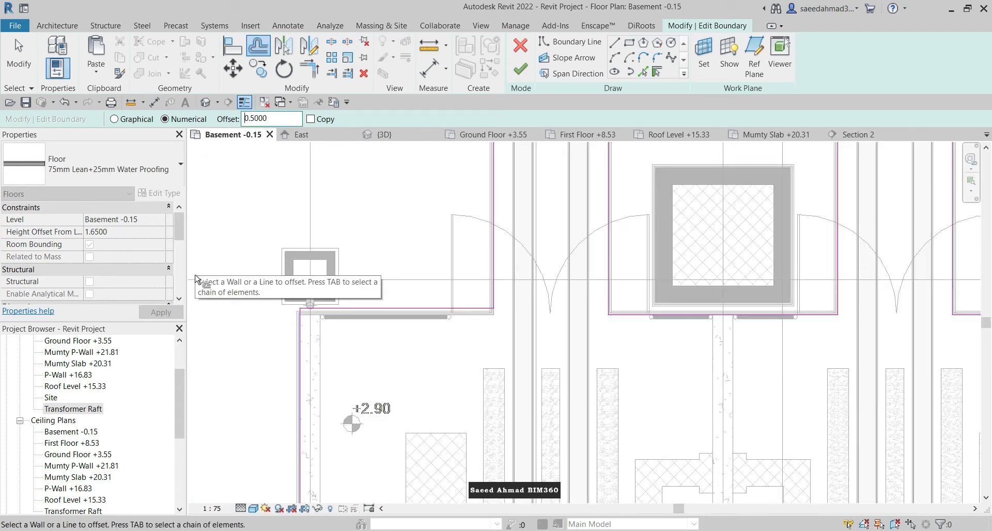
pyautogui.write('0.05')
pyautogui.press('Return')
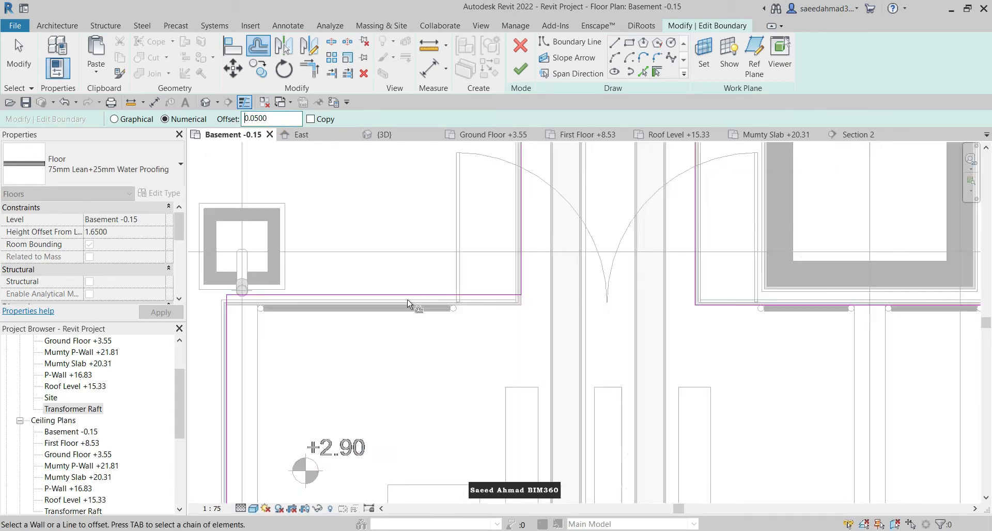
pyautogui.scroll(3, 267, 287)
pyautogui.click(296, 301)
pyautogui.scroll(-2, 480, 239)
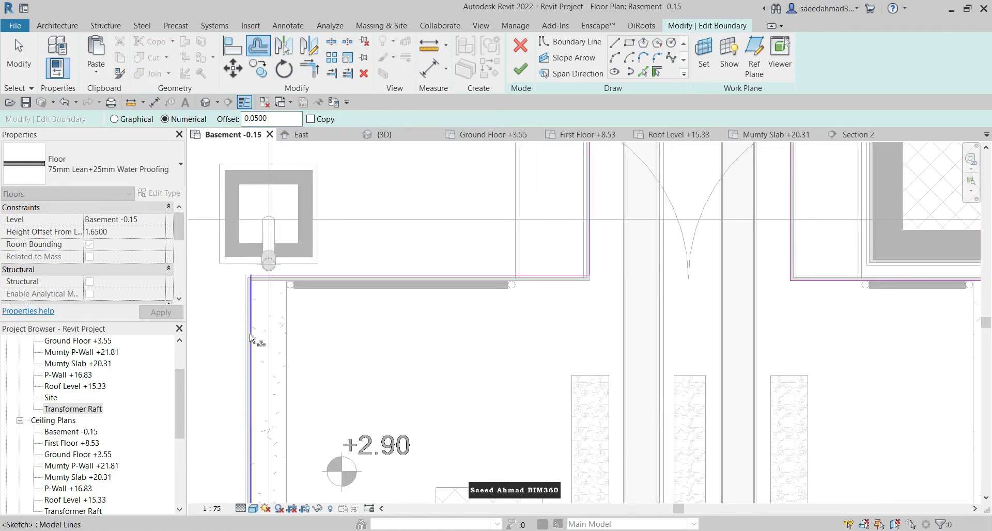
pyautogui.click(250, 334)
pyautogui.scroll(-2, 249, 334)
pyautogui.scroll(2, 343, 312)
pyautogui.click(449, 295)
# Step: Offset the first projection's end edge and its far side outward by 0.05
pyautogui.scroll(-3, 449, 294)
pyautogui.scroll(3, 449, 186)
pyautogui.moveTo(449, 186); pyautogui.dragTo(377, 413, button='middle')
pyautogui.click(390, 384)
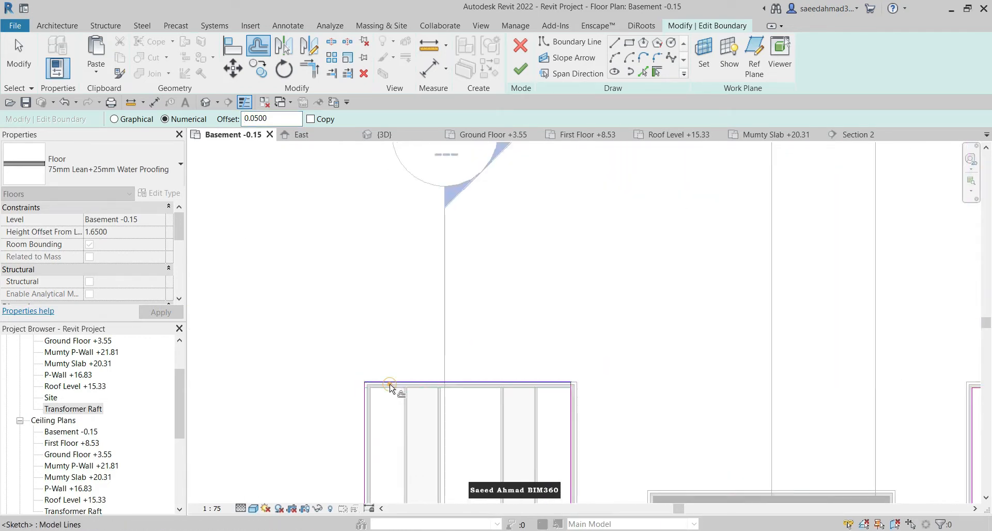
pyautogui.scroll(-1, 390, 384)
pyautogui.moveTo(547, 426); pyautogui.dragTo(430, 244, button='middle')
pyautogui.click(430, 244)
# Step: Offset the next recess edge and the following projection's side and end edges of the lean floor outward by 0.05
pyautogui.scroll(-2, 436, 224)
pyautogui.scroll(4, 450, 390)
pyautogui.click(432, 382)
pyautogui.scroll(-3, 413, 365)
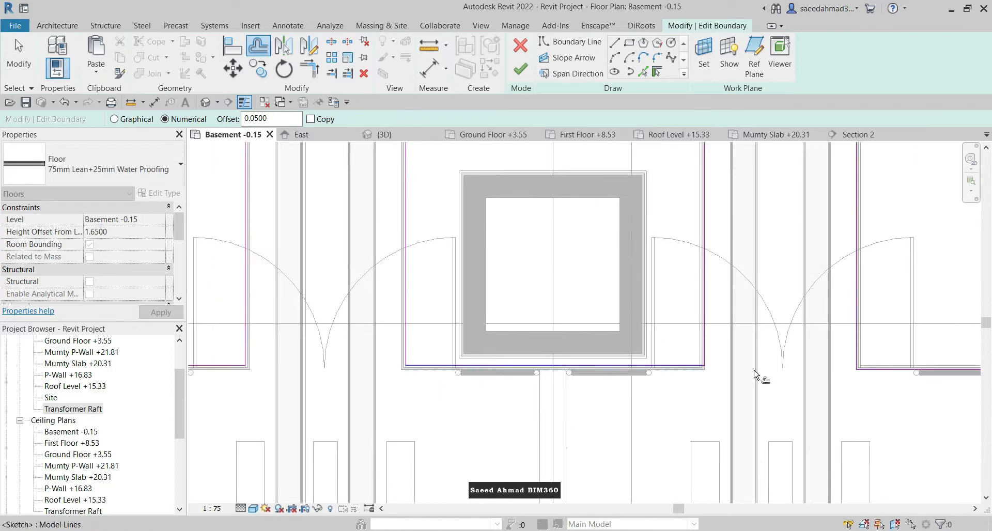
pyautogui.scroll(4, 765, 362)
pyautogui.click(498, 348)
pyautogui.scroll(-4, 471, 387)
pyautogui.scroll(3, 486, 155)
pyautogui.moveTo(485, 158); pyautogui.dragTo(484, 274, button='middle')
pyautogui.click(478, 268)
pyautogui.scroll(-3, 445, 261)
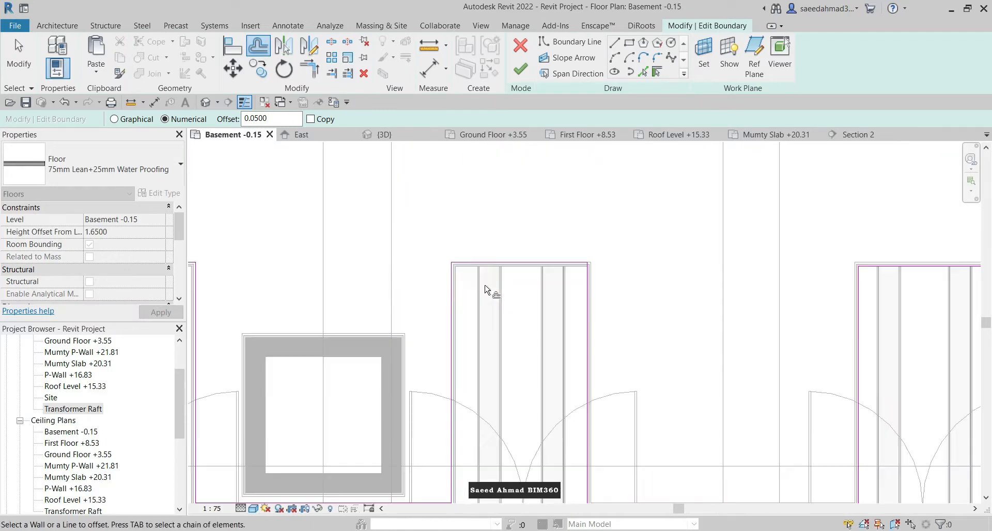
# Step: Continue the 0.05 outward offset along the second projection's remaining edges and the boundary beyond it
pyautogui.scroll(2, 631, 313)
pyautogui.click(555, 272)
pyautogui.scroll(4, 574, 444)
pyautogui.click(538, 366)
pyautogui.scroll(-3, 538, 366)
pyautogui.scroll(5, 796, 366)
pyautogui.click(726, 328)
pyautogui.scroll(-3, 591, 370)
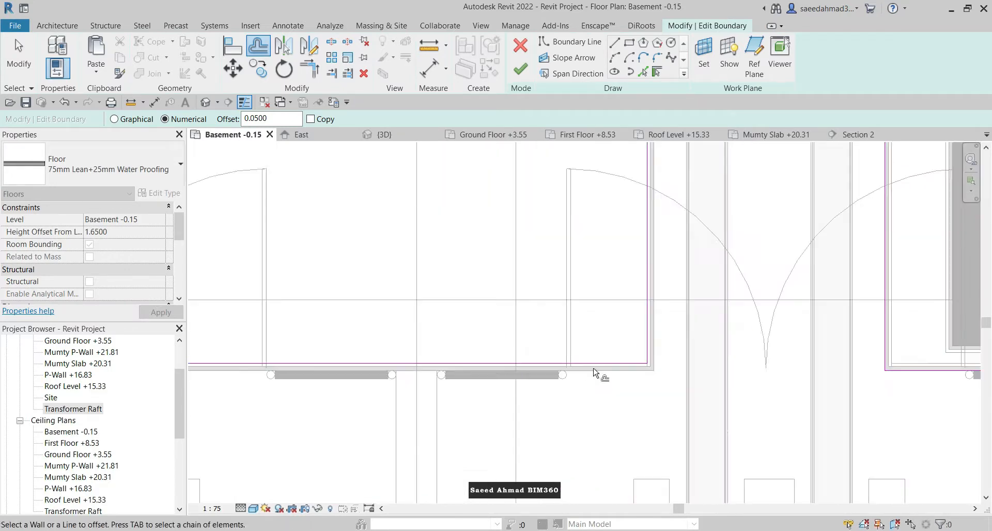
# Step: Offset the remaining projection and recess edges toward the far end of the lean floor boundary outward by 0.05
pyautogui.scroll(-6, 594, 370)
pyautogui.scroll(7, 629, 193)
pyautogui.click(626, 192)
pyautogui.scroll(-2, 627, 193)
pyautogui.moveTo(832, 186); pyautogui.dragTo(633, 208, button='middle')
pyautogui.click(614, 242)
pyautogui.scroll(-8, 594, 241)
pyautogui.scroll(5, 616, 360)
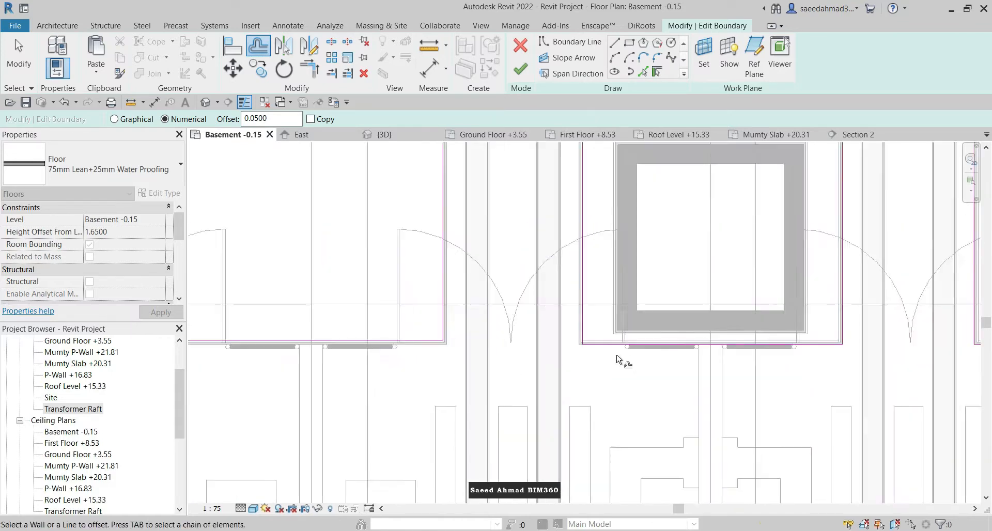
pyautogui.scroll(6, 601, 345)
pyautogui.click(551, 341)
pyautogui.scroll(-7, 535, 346)
pyautogui.scroll(7, 683, 339)
pyautogui.click(822, 345)
pyautogui.scroll(-7, 806, 351)
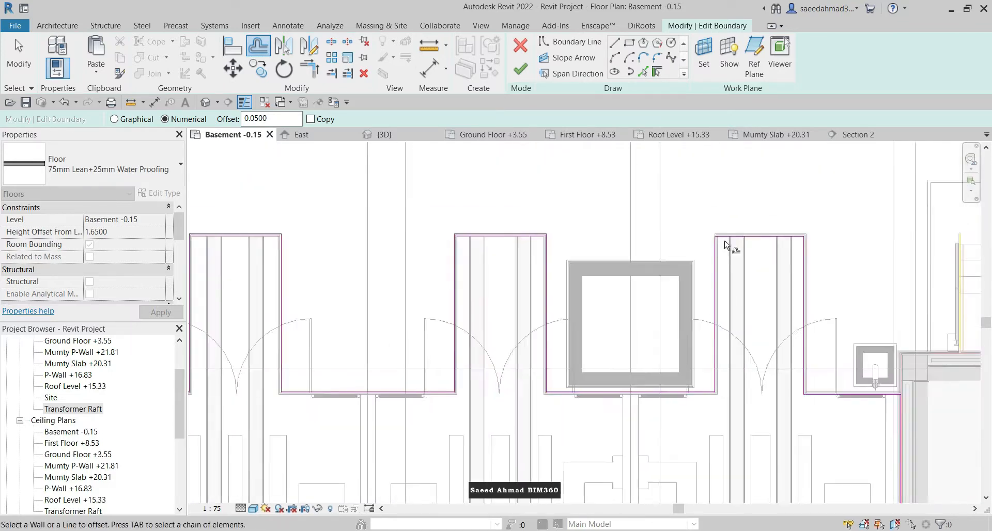
# Step: Finish the lean floor's boundary sketch and inspect the floor beneath the transformer slabs in the 3D view
pyautogui.scroll(5, 726, 244)
pyautogui.scroll(-4, 722, 248)
pyautogui.scroll(4, 675, 279)
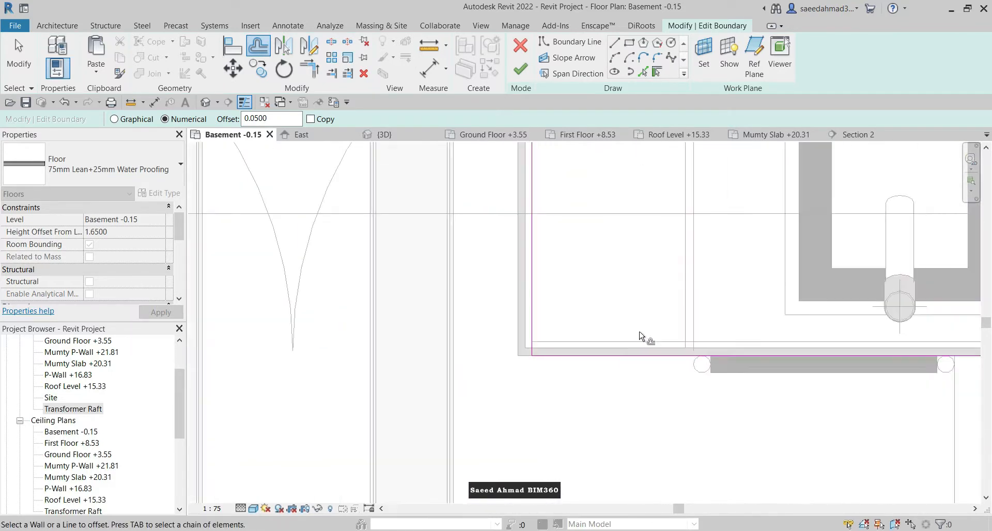
pyautogui.scroll(-6, 620, 331)
pyautogui.click(521, 69)
pyautogui.press('Escape')
pyautogui.click(397, 138)
pyautogui.keyDown('shift'); pyautogui.moveTo(546, 347); pyautogui.dragTo(467, 330, button='middle'); pyautogui.keyUp('shift')
pyautogui.scroll(2, 410, 427)
pyautogui.moveTo(409, 428); pyautogui.dragTo(761, 424, button='middle')
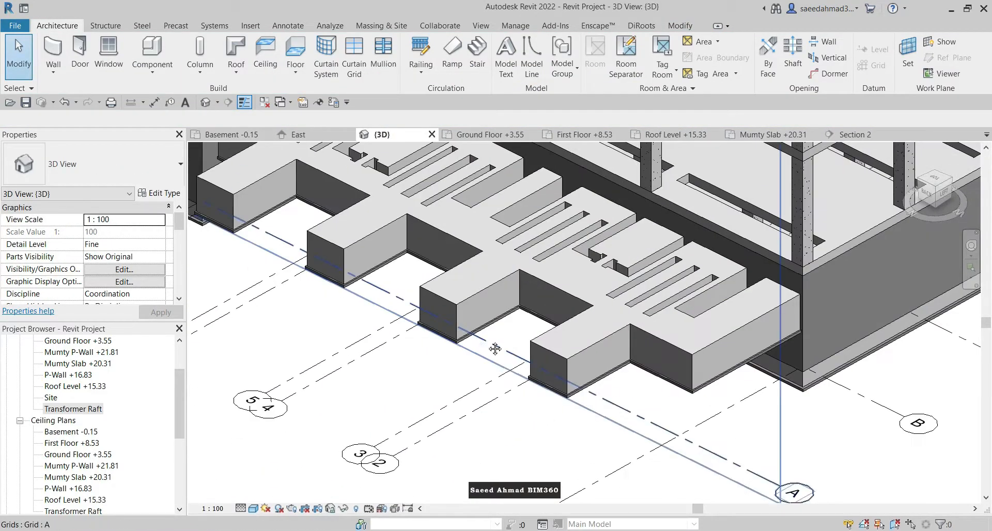
pyautogui.moveTo(495, 349); pyautogui.dragTo(469, 440, button='middle')
pyautogui.moveTo(439, 320); pyautogui.dragTo(556, 416, button='middle')
pyautogui.scroll(1, 555, 415)
# Step: Switch to Foxit PhantomPDF and check the bench slab levels and thicknesses in the DAF Electrical Building concrete structure section
pyautogui.moveTo(587, 530)
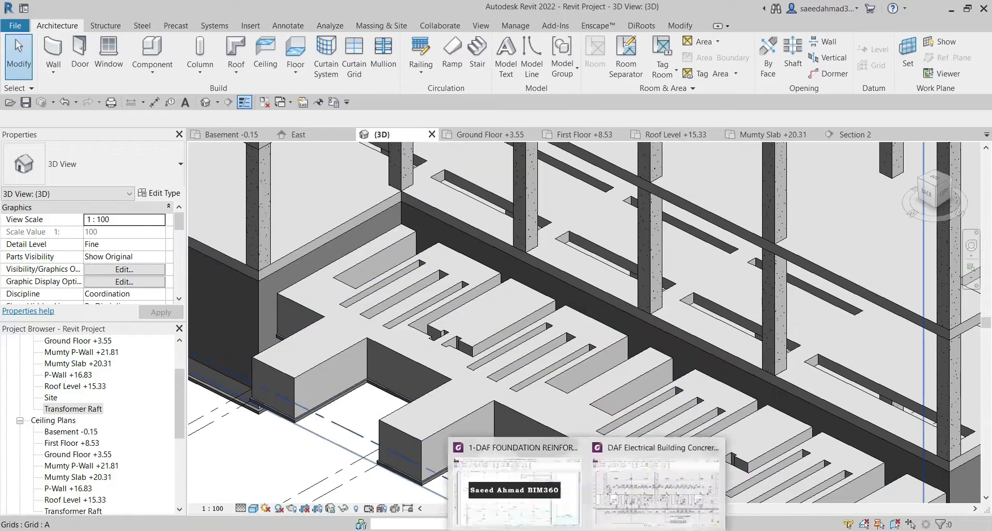
pyautogui.click(656, 481)
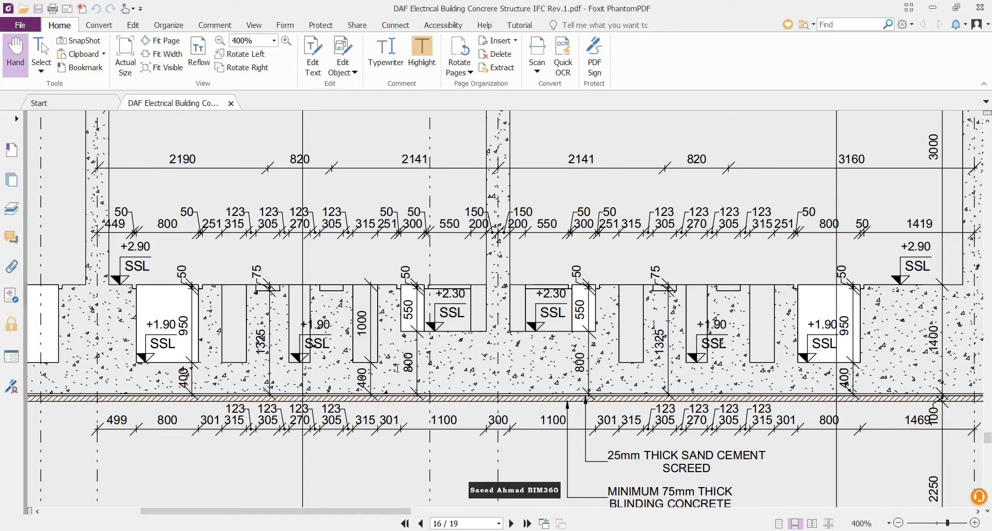
pyautogui.click(932, 8)
# Step: Start a 400mm Benches slab foundation on the Ground Floor +3.55 plan with a height offset of -0.6, rechecking the PDF section
pyautogui.click(491, 135)
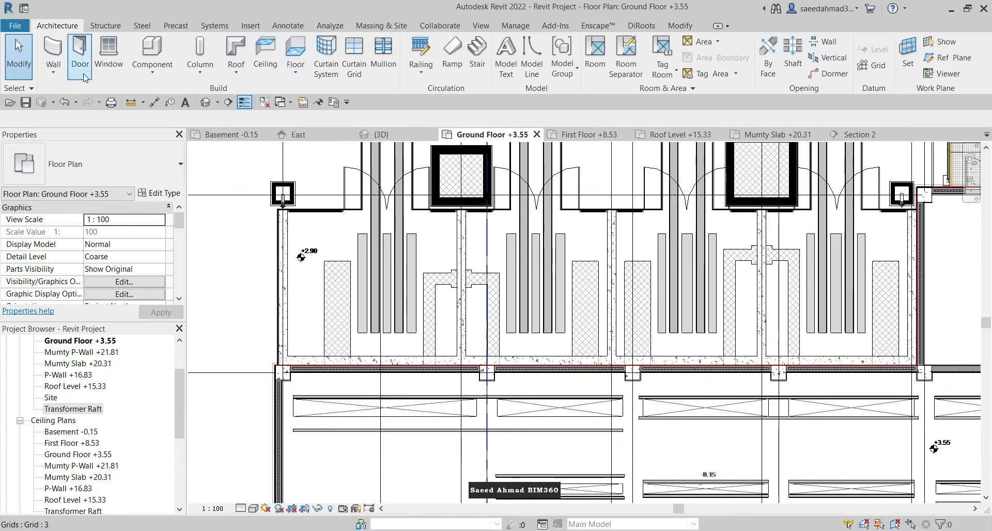
pyautogui.click(106, 26)
pyautogui.click(339, 54)
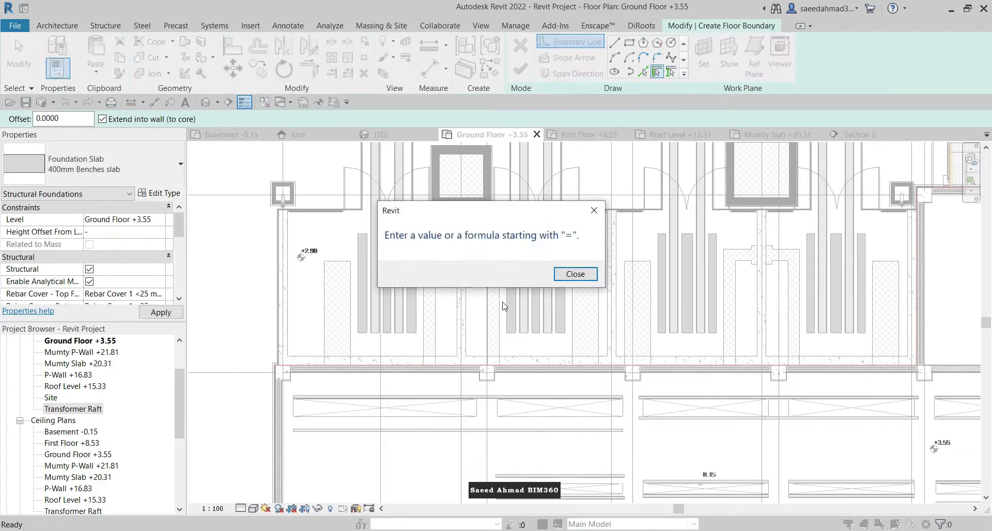
pyautogui.click(573, 273)
pyautogui.moveTo(588, 529)
pyautogui.click(664, 488)
pyautogui.click(933, 8)
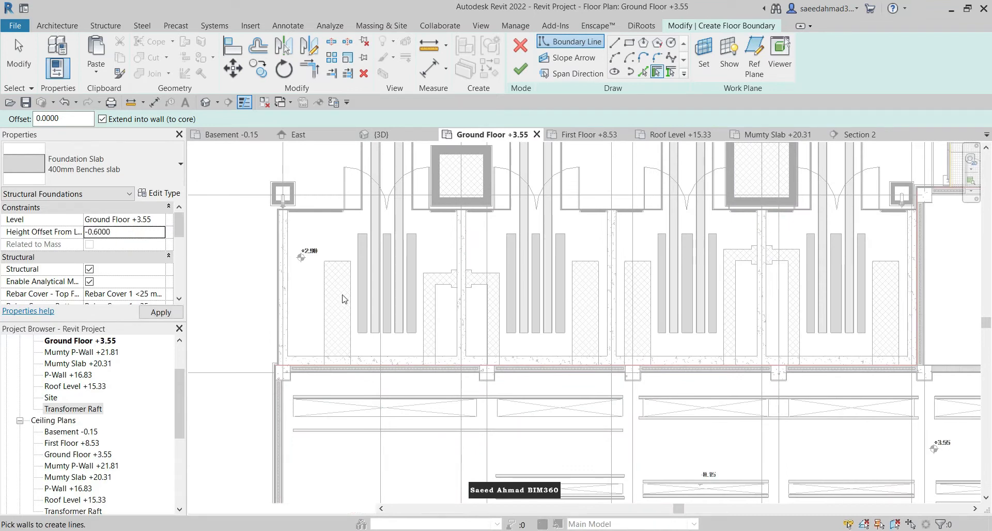
pyautogui.scroll(4, 448, 279)
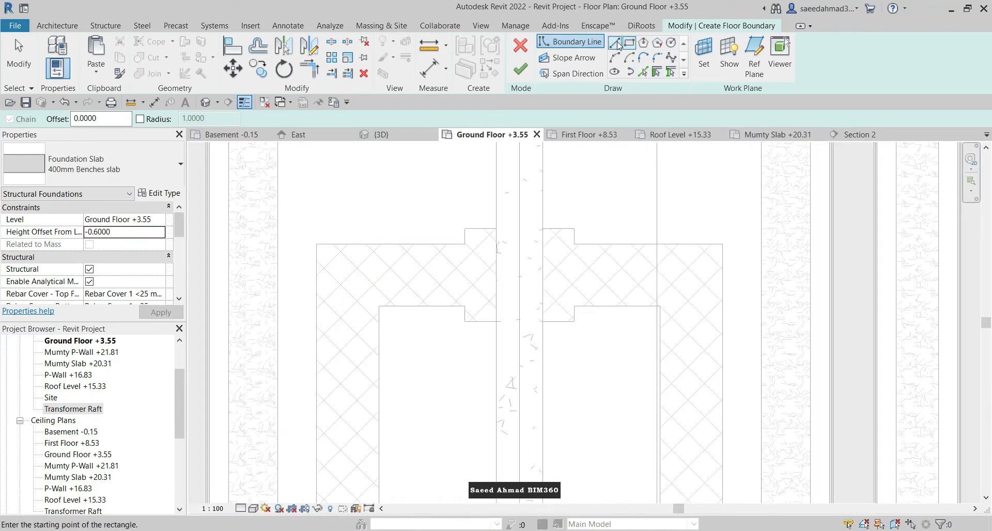
# Step: Draw the first hatched bench's outer boundary with lines from its notch along the arm and down to the wall
pyautogui.click(614, 43)
pyautogui.scroll(1, 443, 228)
pyautogui.click(522, 228)
pyautogui.click(475, 228)
pyautogui.click(249, 251)
pyautogui.scroll(-3, 249, 251)
pyautogui.moveTo(249, 362); pyautogui.dragTo(343, 212, button='middle')
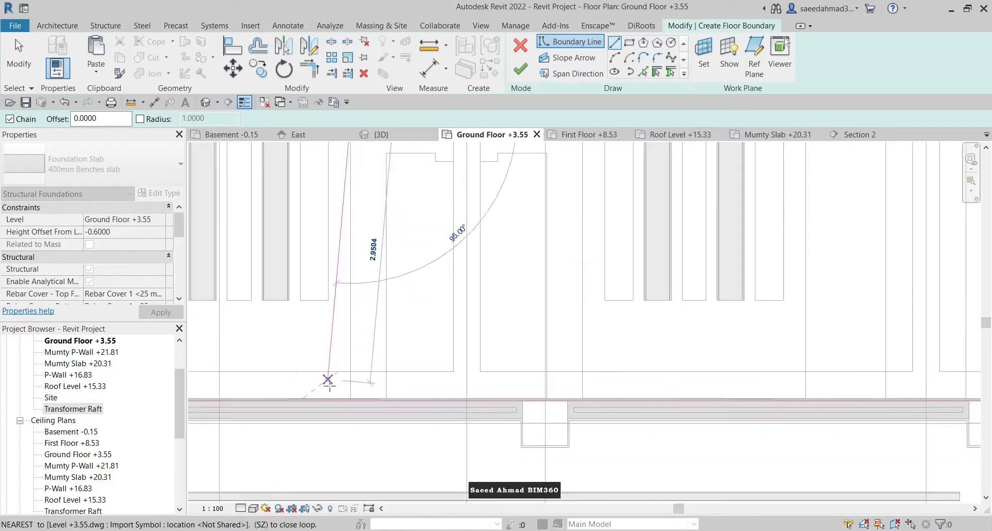
pyautogui.scroll(4, 337, 397)
pyautogui.click(484, 408)
# Step: Complete the bench boundary up the inner leg and around the inner notch, closing it at the dividing wall
pyautogui.scroll(-4, 483, 413)
pyautogui.click(489, 210)
pyautogui.scroll(3, 543, 210)
pyautogui.click(547, 215)
pyautogui.click(547, 238)
pyautogui.click(594, 238)
pyautogui.scroll(-2, 599, 283)
pyautogui.click(596, 190)
pyautogui.scroll(-2, 553, 218)
# Step: Select the whole bench outline and mirror it about the centre of the dividing wall
pyautogui.press('Escape')
pyautogui.moveTo(490, 179)
pyautogui.mouseDown()
pyautogui.moveTo(607, 419)
pyautogui.moveTo(602, 466)
pyautogui.mouseUp()
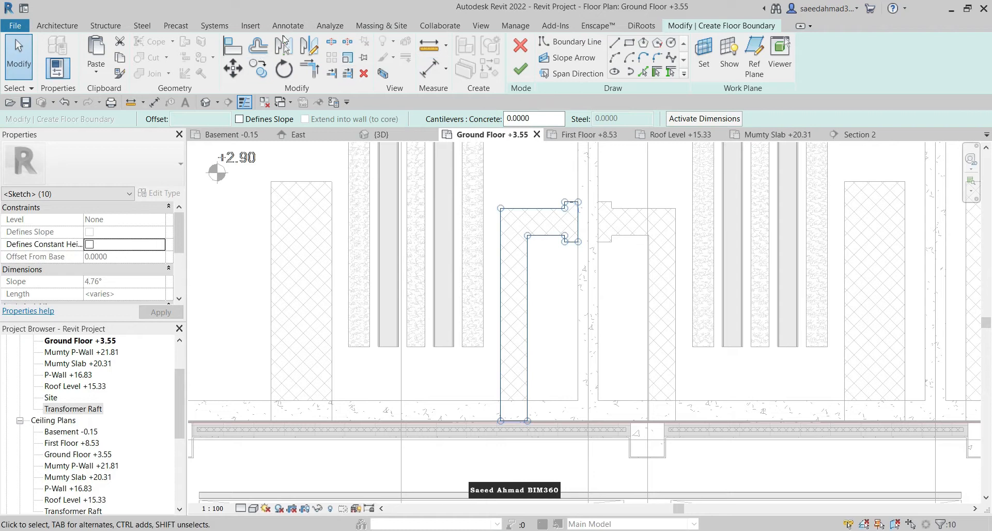
pyautogui.click(283, 41)
pyautogui.click(586, 261)
pyautogui.moveTo(607, 277); pyautogui.dragTo(496, 284, button='middle')
pyautogui.scroll(1, 496, 283)
pyautogui.scroll(-2, 469, 256)
# Step: Copy both bench outlines onto the second pair of hatched benches
pyautogui.moveTo(386, 177); pyautogui.dragTo(572, 440)
pyautogui.click(259, 68)
pyautogui.scroll(6, 478, 192)
pyautogui.click(485, 293)
pyautogui.scroll(-6, 388, 320)
pyautogui.scroll(6, 675, 297)
pyautogui.click(496, 275)
# Step: Move the horizontal edges of the copied outline's arm and notch onto the CAD bench lines
pyautogui.press('Escape')
pyautogui.scroll(-2, 500, 261)
pyautogui.scroll(3, 664, 310)
pyautogui.click(675, 279)
pyautogui.moveTo(676, 279); pyautogui.dragTo(671, 293)
pyautogui.scroll(-2, 580, 272)
pyautogui.moveTo(525, 394); pyautogui.dragTo(522, 218, button='middle')
pyautogui.scroll(3, 520, 217)
pyautogui.moveTo(520, 218); pyautogui.dragTo(516, 229)
pyautogui.click(441, 263)
pyautogui.moveTo(441, 264); pyautogui.dragTo(442, 287)
# Step: Align the horizontal edges of the copied outline's other half with the CAD bench lines
pyautogui.scroll(-4, 532, 259)
pyautogui.click(532, 259)
pyautogui.moveTo(531, 259); pyautogui.dragTo(701, 267, button='middle')
pyautogui.scroll(3, 393, 248)
pyautogui.moveTo(393, 245); pyautogui.dragTo(389, 256)
pyautogui.moveTo(585, 282); pyautogui.dragTo(583, 301)
pyautogui.scroll(-5, 551, 352)
pyautogui.scroll(3, 468, 226)
pyautogui.click(457, 229)
pyautogui.moveTo(456, 229); pyautogui.dragTo(460, 238)
pyautogui.scroll(-7, 578, 283)
# Step: Extend the lower end edges of the bench legs to the wall face line
pyautogui.click(578, 283)
pyautogui.scroll(5, 629, 432)
pyautogui.click(636, 197)
pyautogui.scroll(1, 635, 196)
pyautogui.scroll(5, 627, 346)
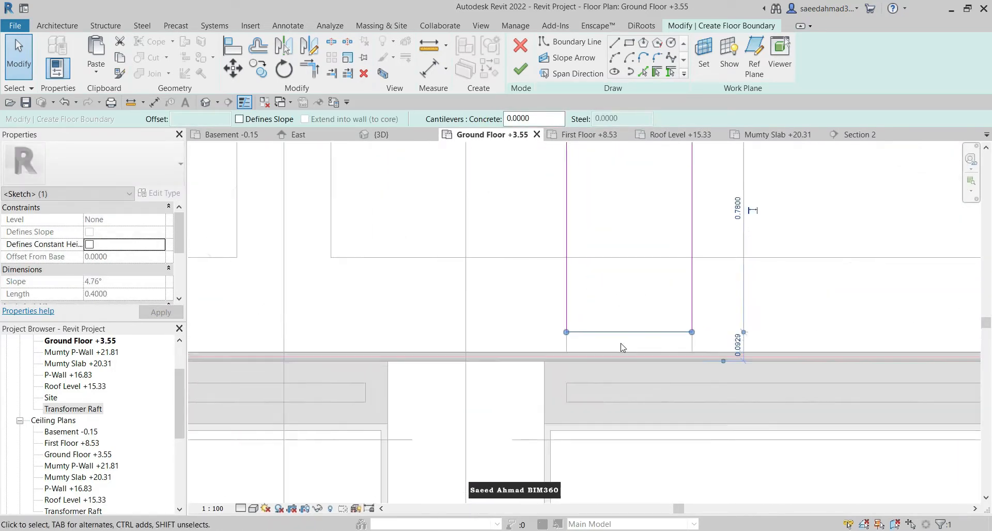
pyautogui.moveTo(617, 312); pyautogui.dragTo(618, 368)
pyautogui.click(739, 327)
pyautogui.scroll(-5, 738, 328)
pyautogui.moveTo(321, 184); pyautogui.dragTo(318, 336)
pyautogui.scroll(6, 310, 338)
pyautogui.moveTo(344, 264); pyautogui.dragTo(351, 319)
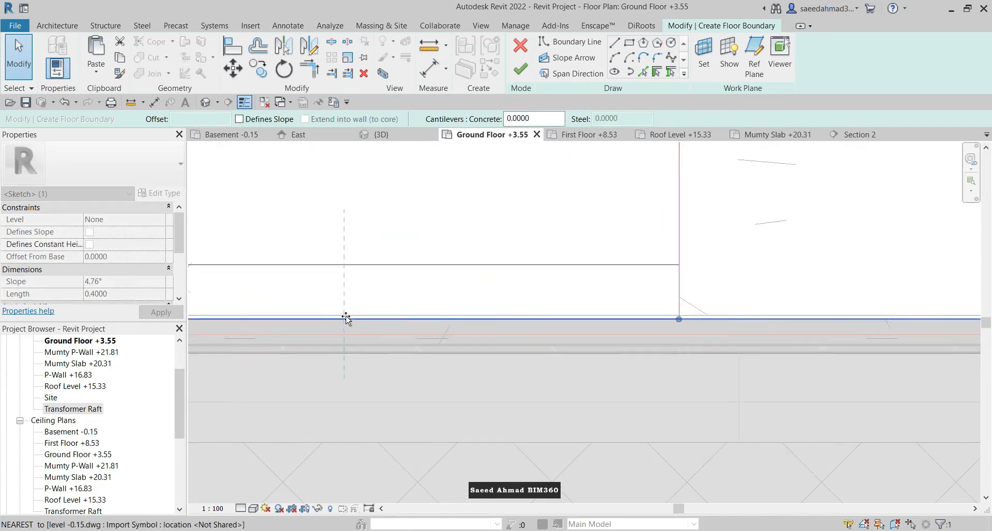
pyautogui.click(650, 345)
pyautogui.scroll(-5, 650, 345)
pyautogui.scroll(6, 418, 329)
pyautogui.scroll(-5, 419, 330)
# Step: Finish the bench slab and, in the 3D view, set its height offset to 0.6 and its level to Transformer Raft
pyautogui.click(520, 68)
pyautogui.click(381, 134)
pyautogui.click(133, 242)
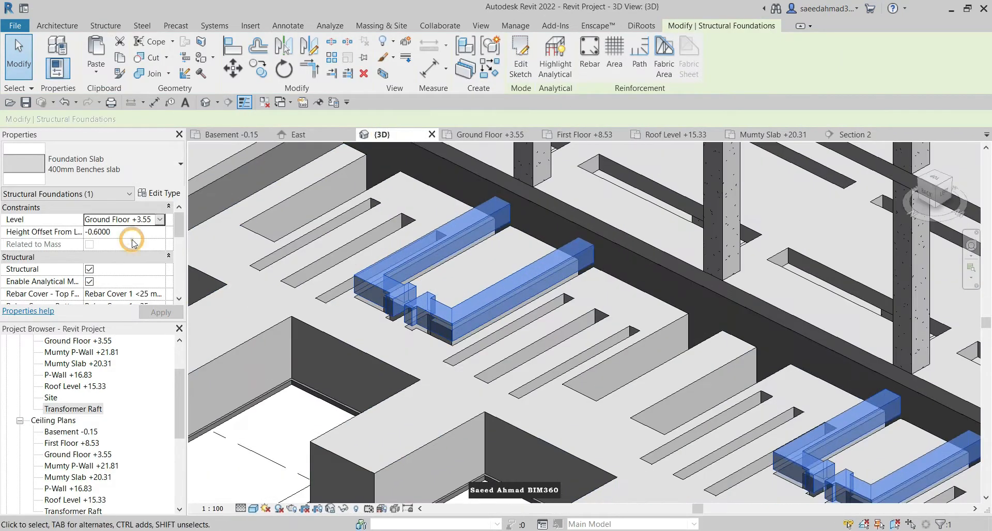
pyautogui.press('Return')
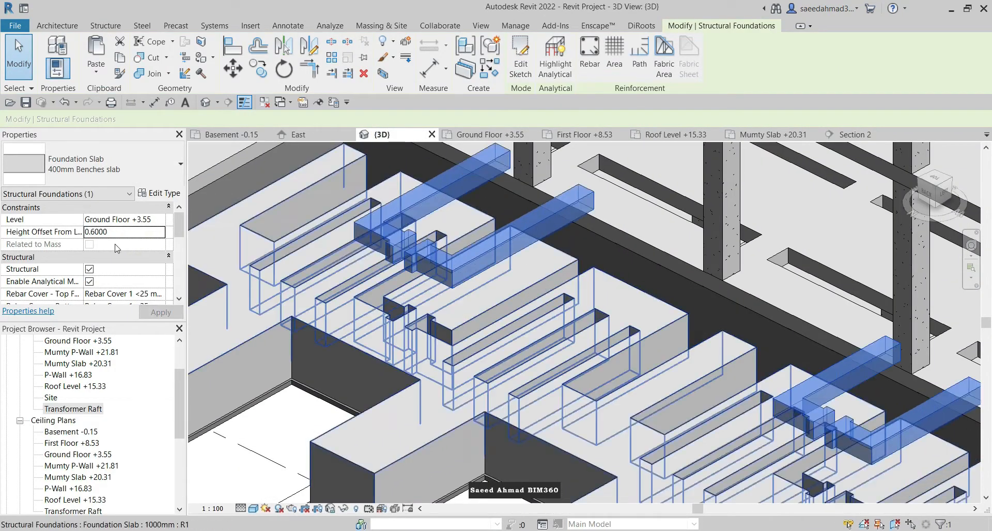
pyautogui.click(161, 221)
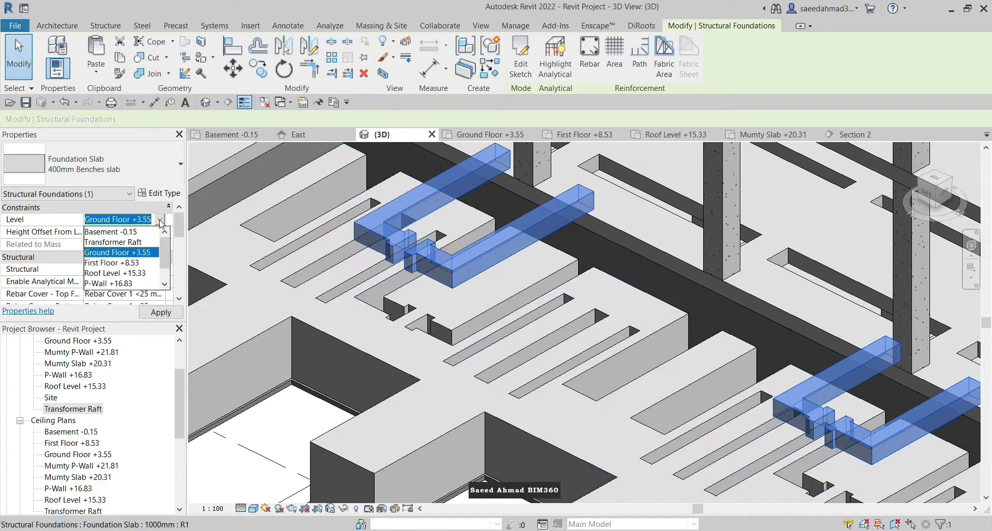
pyautogui.click(127, 242)
pyautogui.click(537, 314)
# Step: Set the bench slab's height offset to 0 and accept the overlap warning
pyautogui.scroll(5, 488, 315)
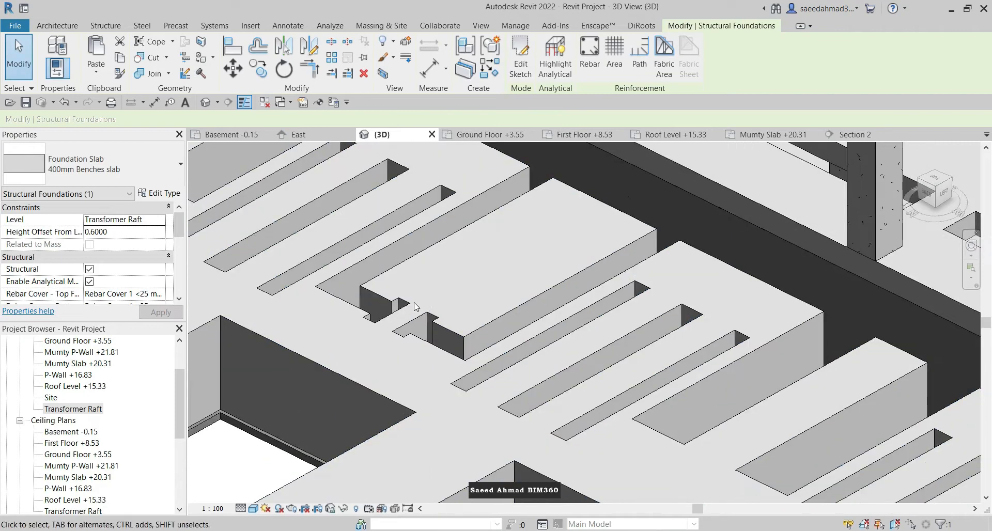
pyautogui.scroll(3, 397, 337)
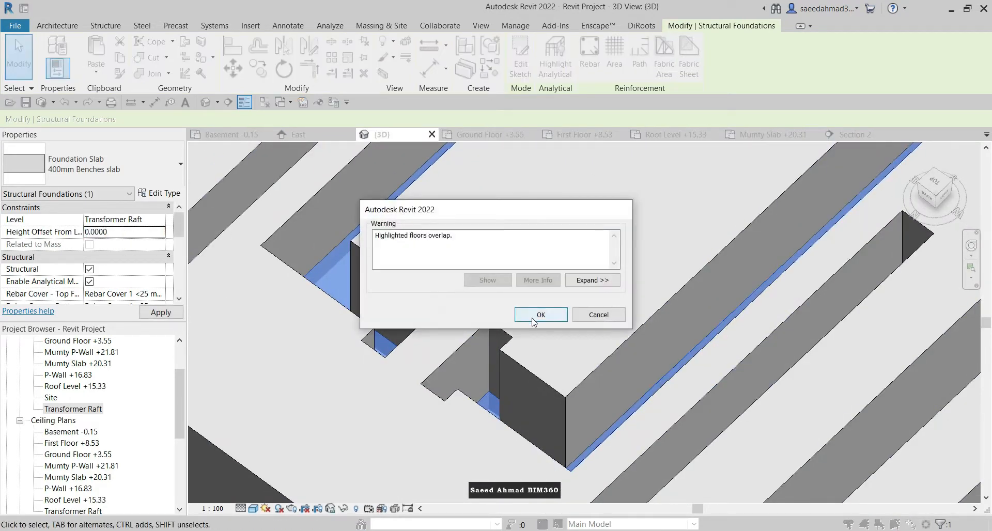
pyautogui.click(535, 319)
pyautogui.click(127, 236)
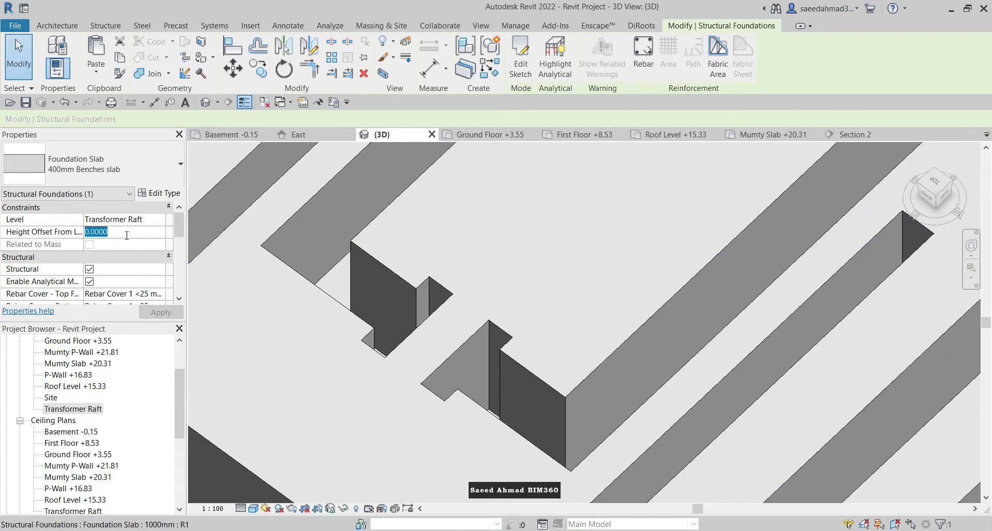
pyautogui.scroll(-6, 566, 259)
# Step: Move the Section 2 line on the Ground Floor +3.55 plan so it cuts through the bench, and open the section
pyautogui.click(853, 135)
pyautogui.scroll(-6, 655, 266)
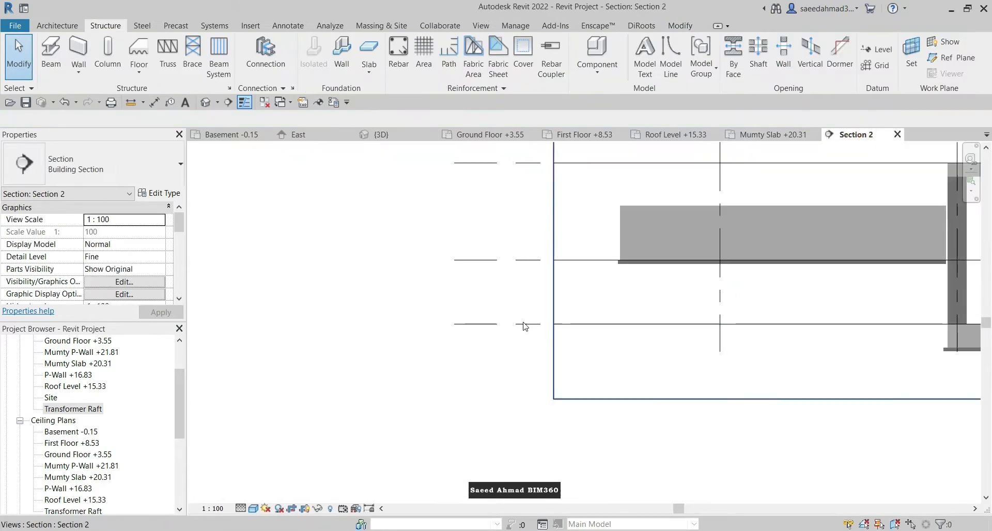
pyautogui.click(490, 135)
pyautogui.scroll(2, 407, 182)
pyautogui.moveTo(407, 182); pyautogui.dragTo(389, 259, button='middle')
pyautogui.click(373, 226)
pyautogui.moveTo(374, 226); pyautogui.dragTo(428, 226)
pyautogui.click(445, 248)
pyautogui.doubleClick(427, 182)
# Step: Select the 400mm bench slab in Section 2, set its height offset to 0.4 and accept the overlap warning
pyautogui.scroll(4, 714, 302)
pyautogui.click(620, 295)
pyautogui.scroll(3, 658, 288)
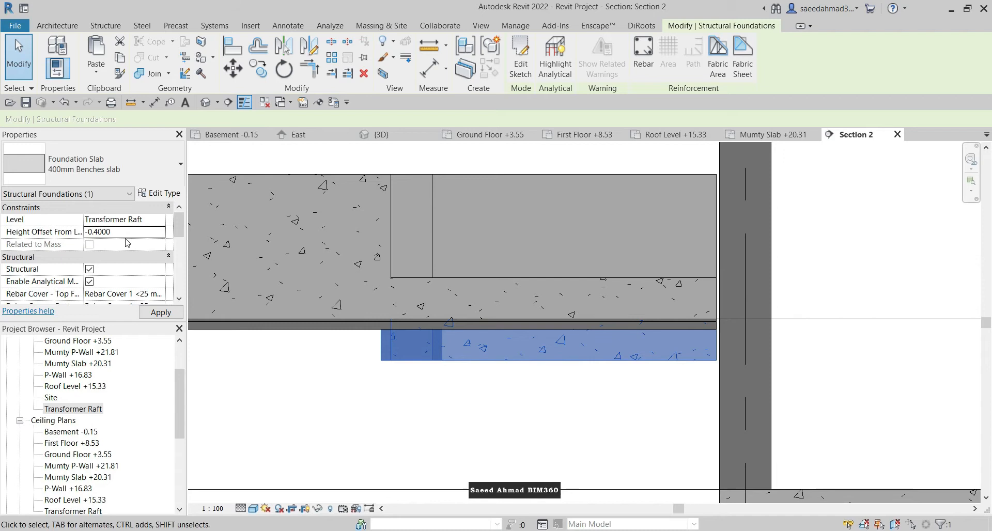
pyautogui.press('Return')
pyautogui.press('Return')
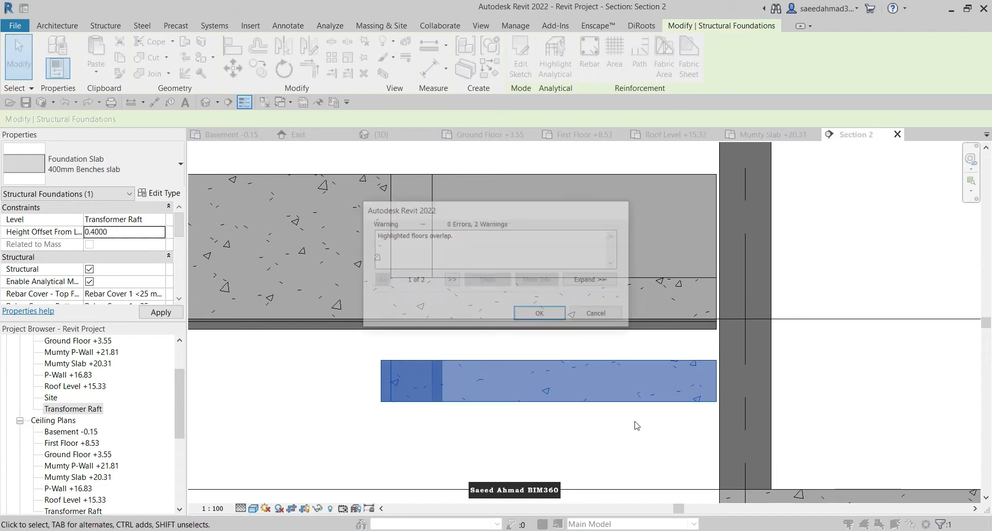
pyautogui.click(543, 319)
pyautogui.click(123, 235)
pyautogui.write('0.4')
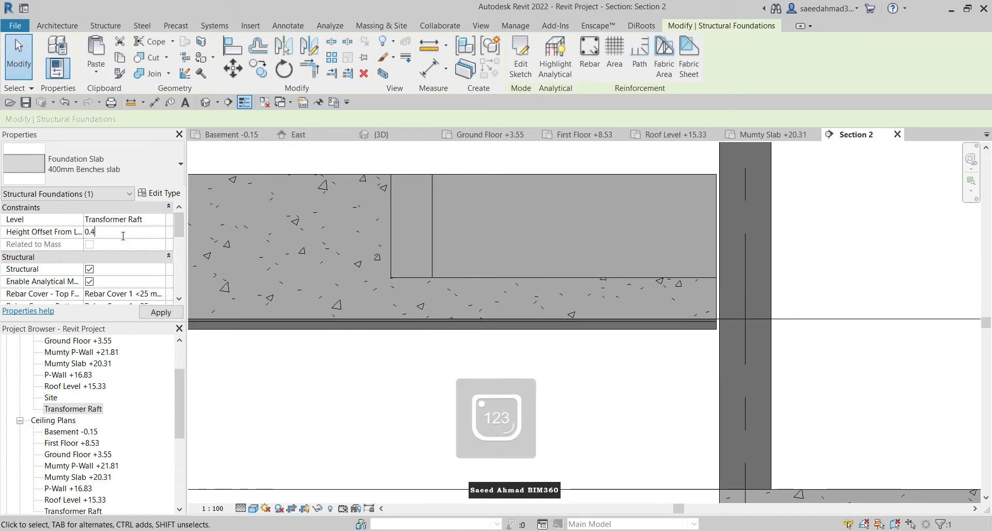
pyautogui.press('Return')
pyautogui.click(541, 313)
pyautogui.click(542, 357)
pyautogui.scroll(-3, 602, 330)
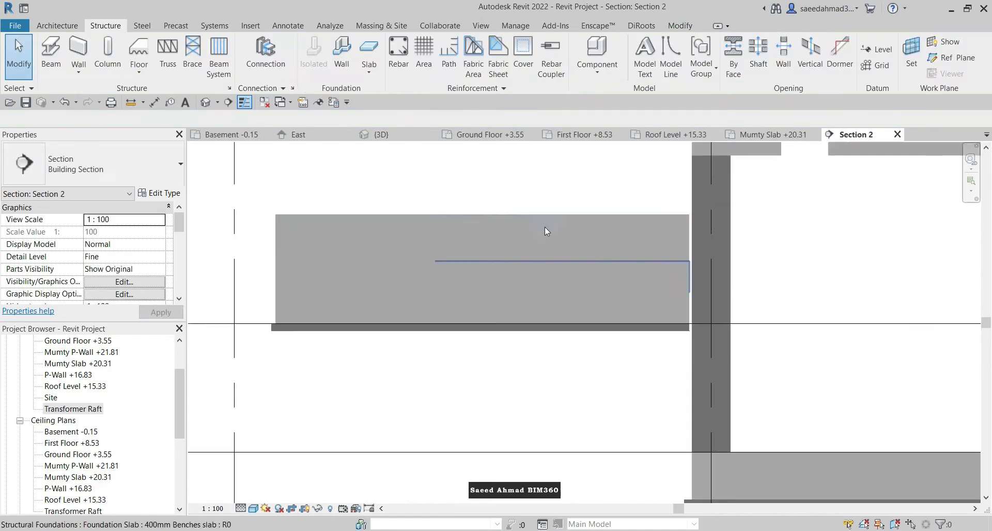
# Step: Examine the transformer slab, its trenches and projecting legs, and the bench slabs from several angles in the 3D view
pyautogui.click(395, 134)
pyautogui.keyDown('shift'); pyautogui.moveTo(574, 289); pyautogui.dragTo(689, 370, button='middle'); pyautogui.keyUp('shift')
pyautogui.scroll(4, 509, 341)
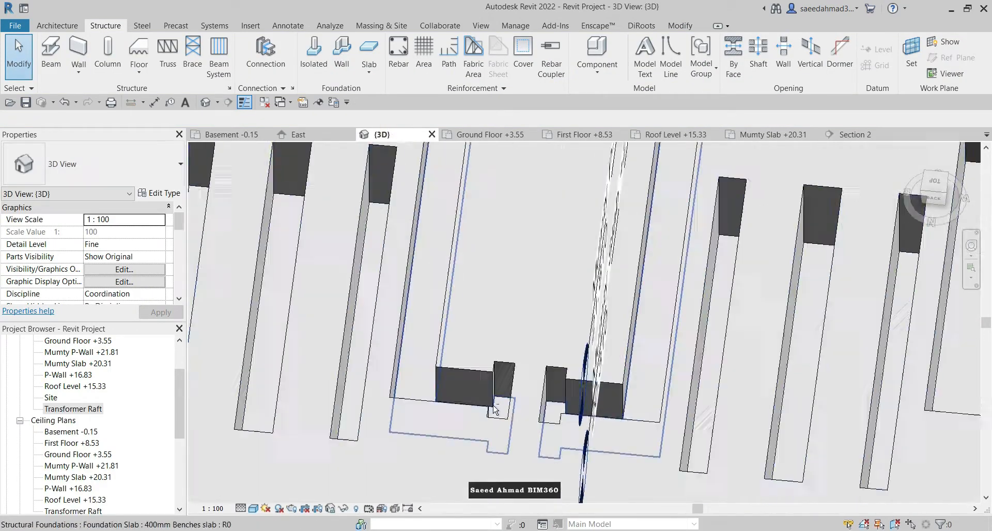
pyautogui.scroll(-2, 492, 411)
pyautogui.keyDown('shift'); pyautogui.moveTo(492, 412); pyautogui.dragTo(536, 363, button='middle'); pyautogui.keyUp('shift')
pyautogui.scroll(-3, 535, 364)
pyautogui.moveTo(569, 465); pyautogui.dragTo(488, 316, button='middle')
pyautogui.scroll(2, 488, 316)
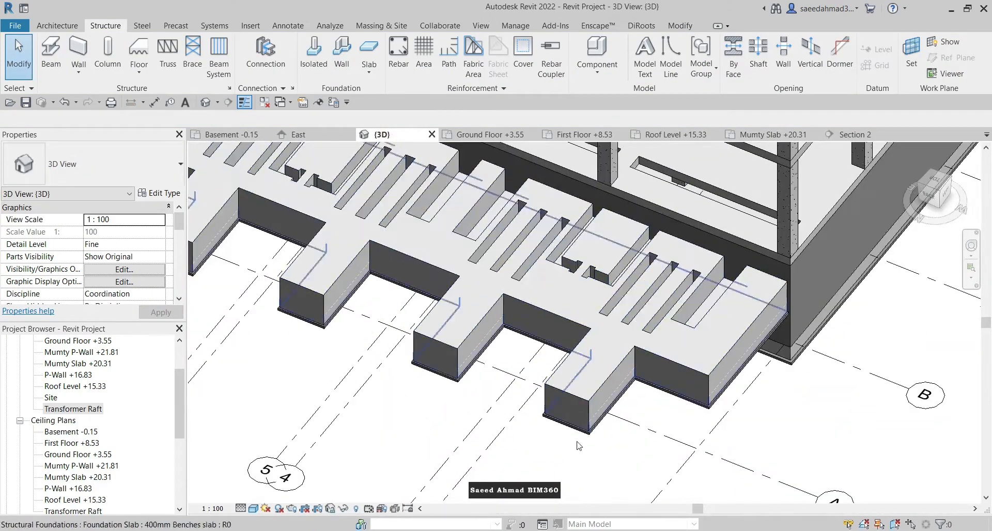
pyautogui.scroll(-3, 496, 340)
pyautogui.scroll(5, 496, 340)
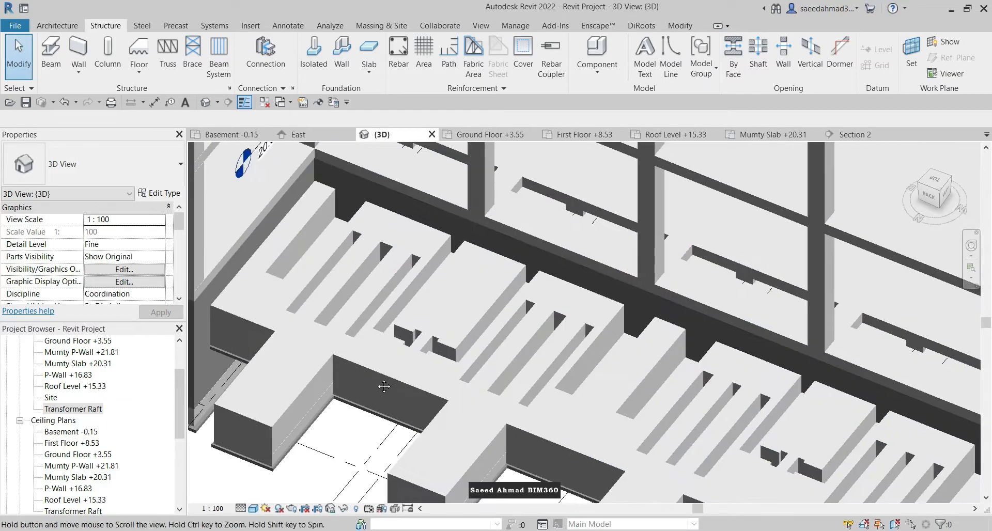
pyautogui.scroll(-2, 414, 356)
pyautogui.click(355, 370)
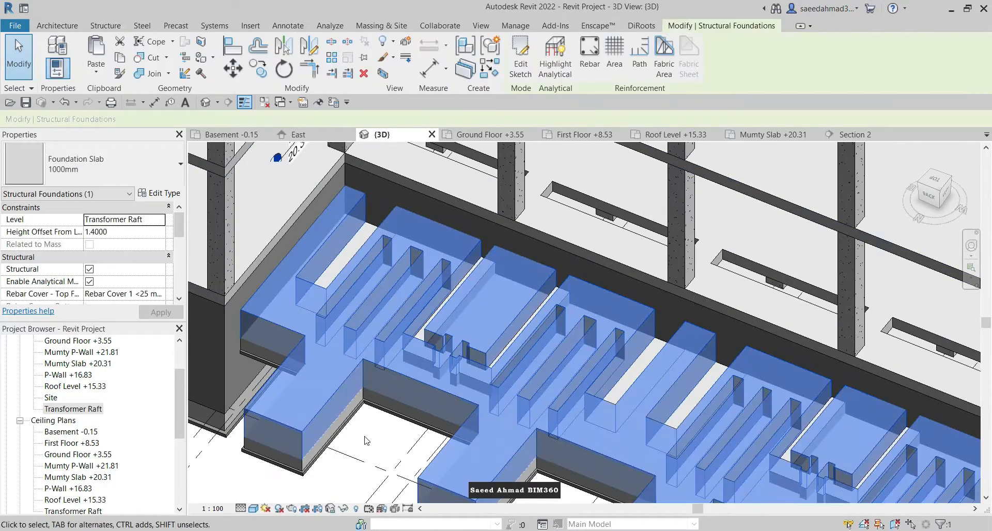
pyautogui.click(365, 441)
pyautogui.scroll(-2, 372, 439)
pyautogui.scroll(2, 312, 489)
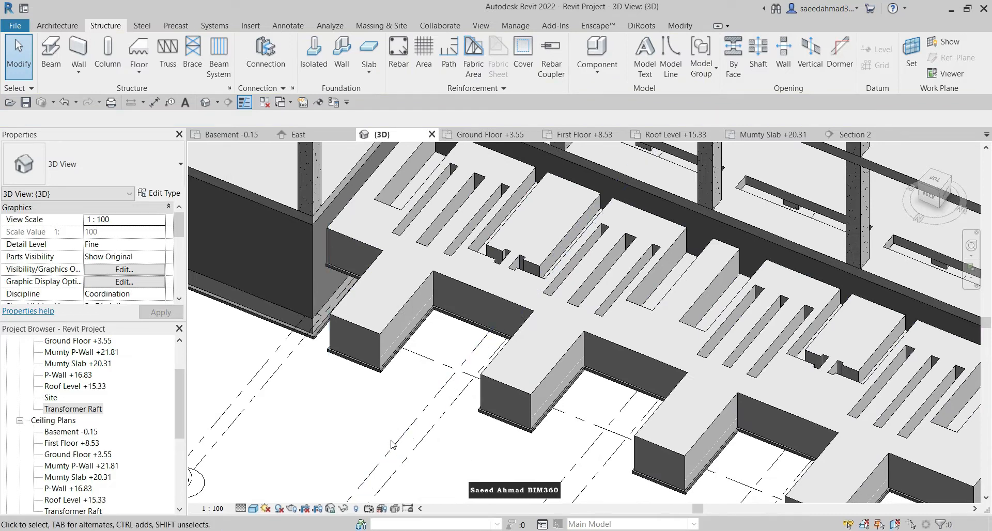
pyautogui.scroll(3, 388, 325)
# Step: Open the 1000mm transformer slab's boundary for editing and check the slab beyond the wall in the concrete structure PDF's section in Foxit PhantomPDF
pyautogui.click(392, 303)
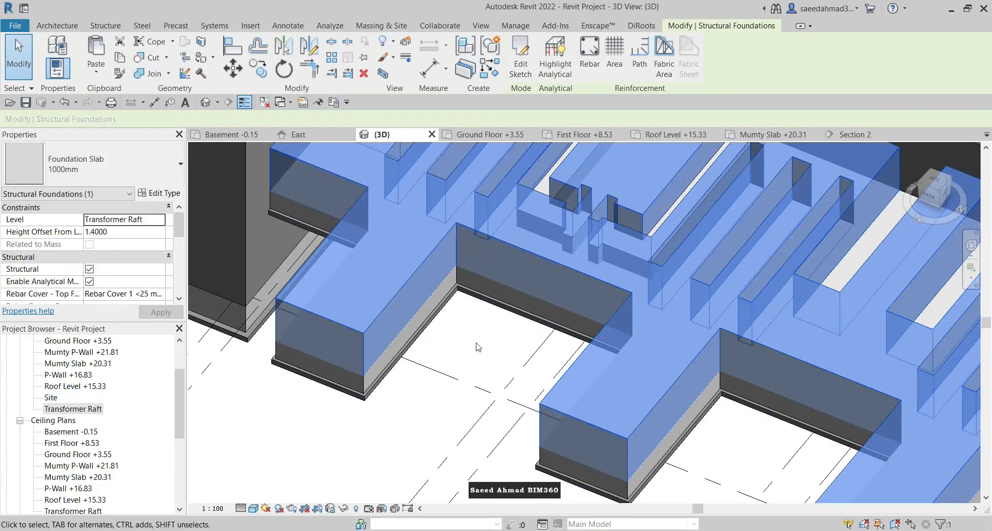
pyautogui.doubleClick(405, 282)
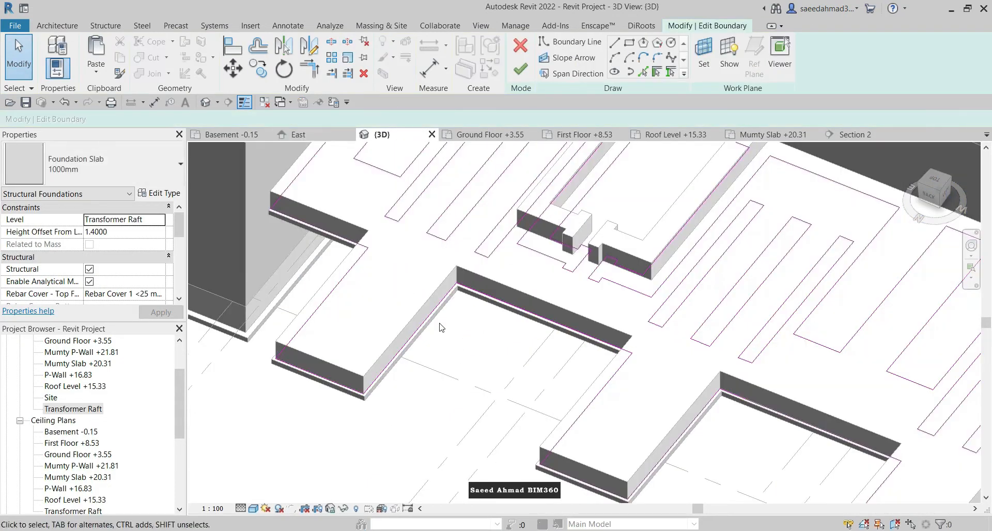
pyautogui.click(622, 509)
pyautogui.scroll(-1, 423, 383)
pyautogui.keyDown('ctrl'); pyautogui.scroll(-2, 434, 341); pyautogui.keyUp('ctrl')
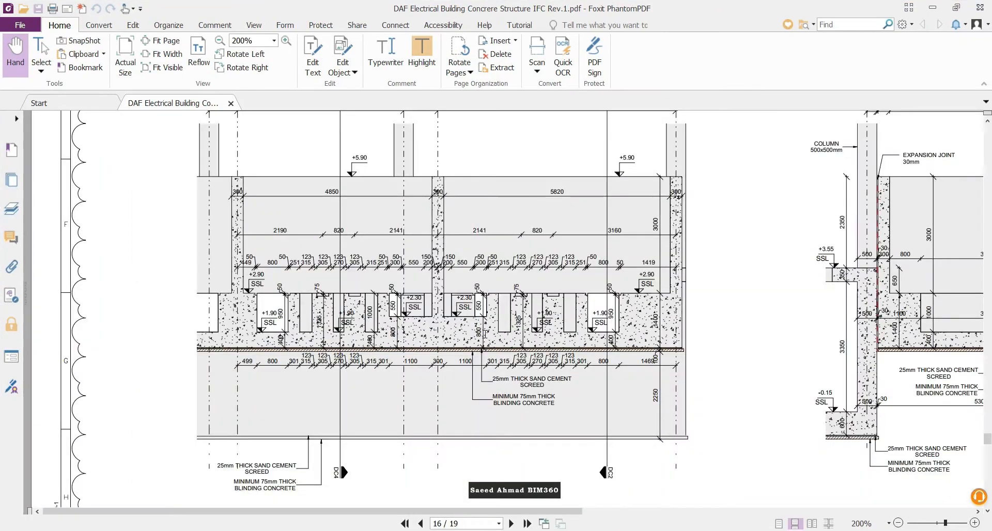
pyautogui.moveTo(620, 344); pyautogui.dragTo(357, 370)
pyautogui.keyDown('ctrl'); pyautogui.scroll(-2, 357, 370); pyautogui.keyUp('ctrl')
pyautogui.keyDown('ctrl'); pyautogui.scroll(4, 708, 365); pyautogui.keyUp('ctrl')
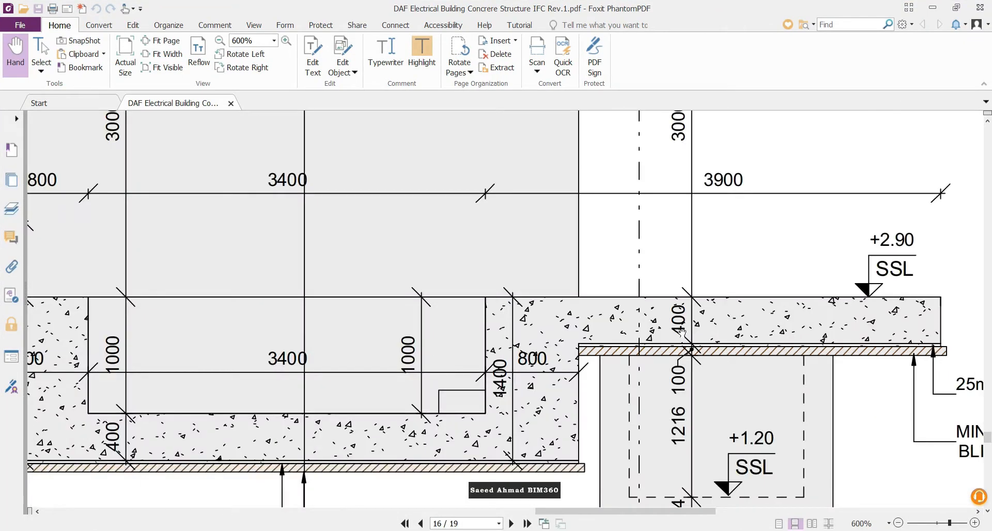
pyautogui.scroll(-1, 682, 330)
pyautogui.click(933, 8)
pyautogui.scroll(-1, 432, 370)
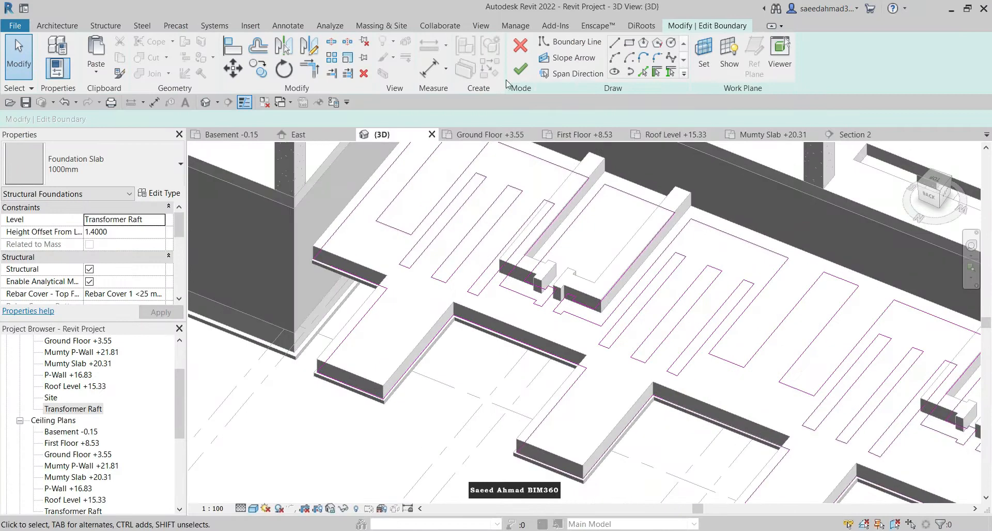
# Step: Edit the 1000mm slab's boundary on the Ground Floor +3.55 plan, removing the projecting leg outlines and closing the front edge in one line
pyautogui.click(519, 70)
pyautogui.doubleClick(430, 302)
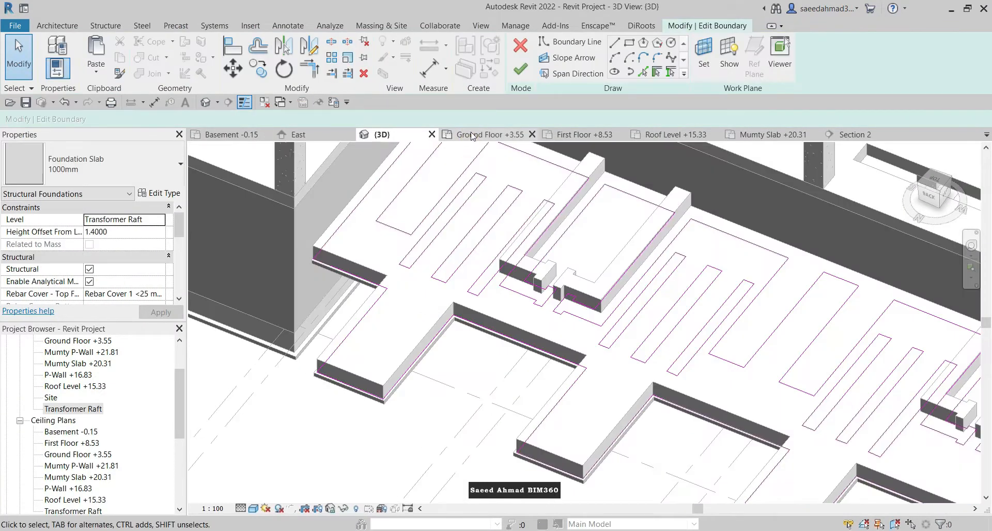
pyautogui.click(472, 136)
pyautogui.scroll(2, 570, 350)
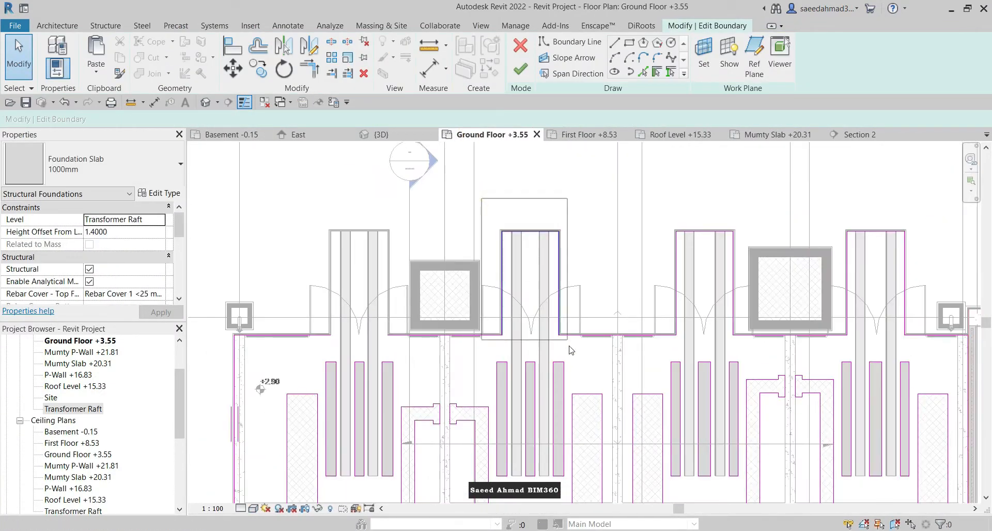
pyautogui.scroll(-1, 474, 288)
pyautogui.scroll(-2, 350, 269)
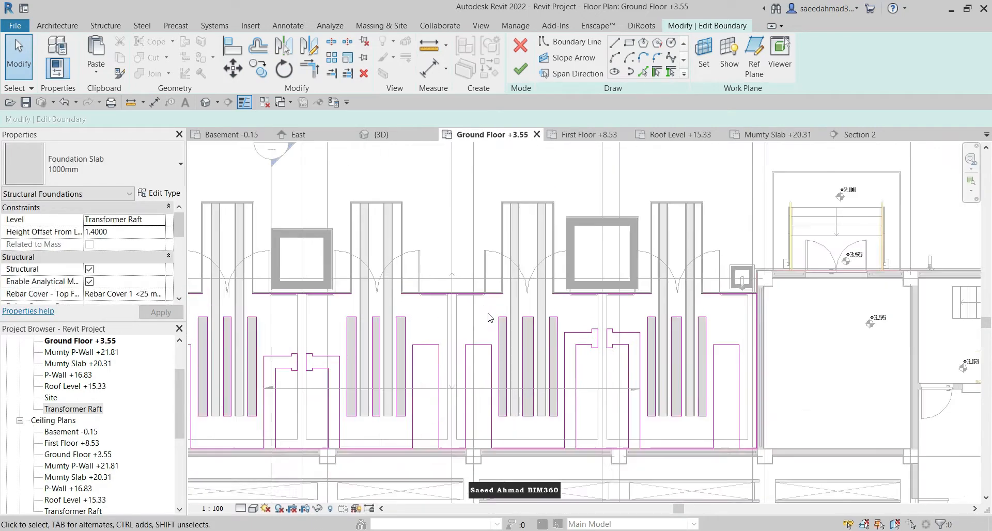
pyautogui.moveTo(318, 250)
pyautogui.mouseDown()
pyautogui.moveTo(749, 332)
pyautogui.moveTo(740, 303)
pyautogui.mouseUp()
pyautogui.click(356, 254)
pyautogui.moveTo(748, 195); pyautogui.dragTo(823, 315)
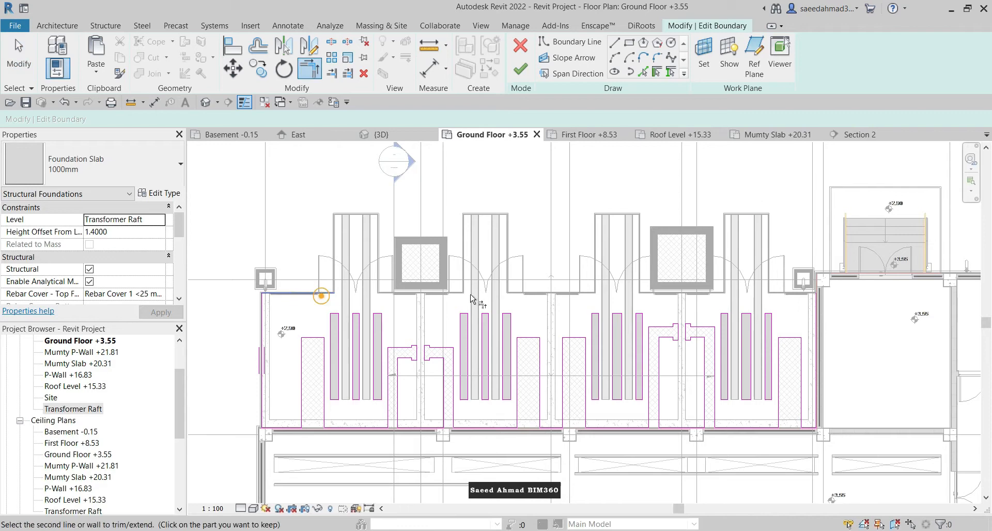
pyautogui.click(520, 69)
pyautogui.click(455, 186)
# Step: Recheck the section drawing in the concrete structure PDF, and open Section 2 in Revit to view the transformer slab against the levels
pyautogui.moveTo(588, 530)
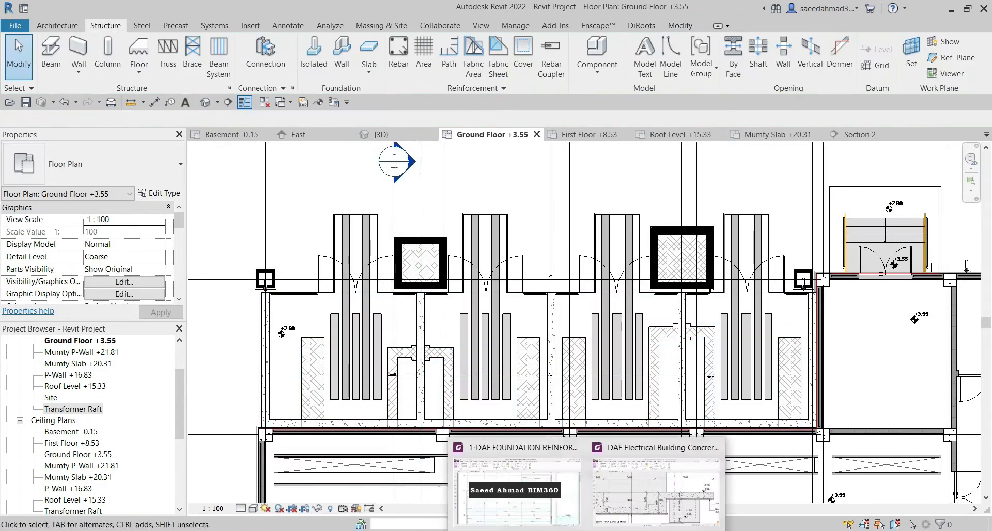
pyautogui.click(660, 483)
pyautogui.click(932, 9)
pyautogui.doubleClick(409, 161)
pyautogui.scroll(-4, 443, 306)
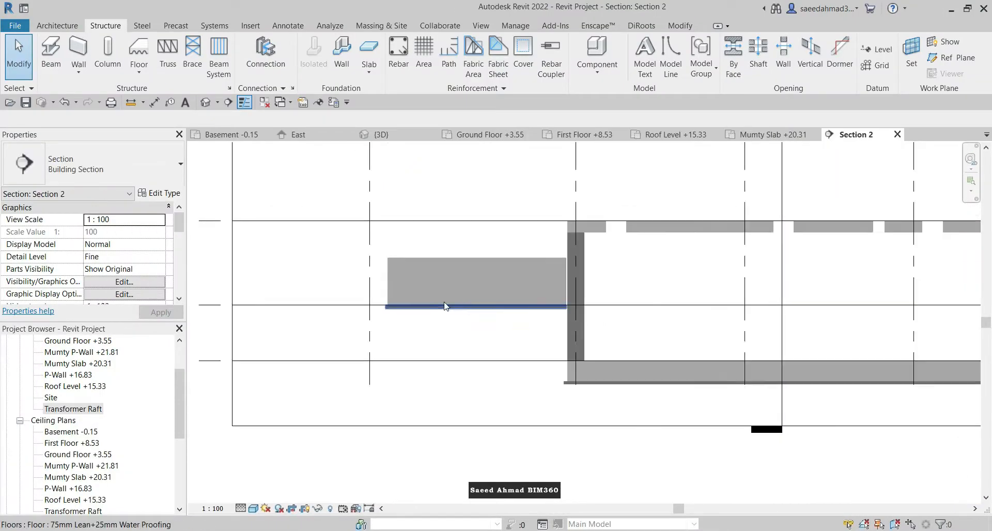
pyautogui.moveTo(731, 416); pyautogui.dragTo(680, 422, button='middle')
pyautogui.scroll(2, 304, 323)
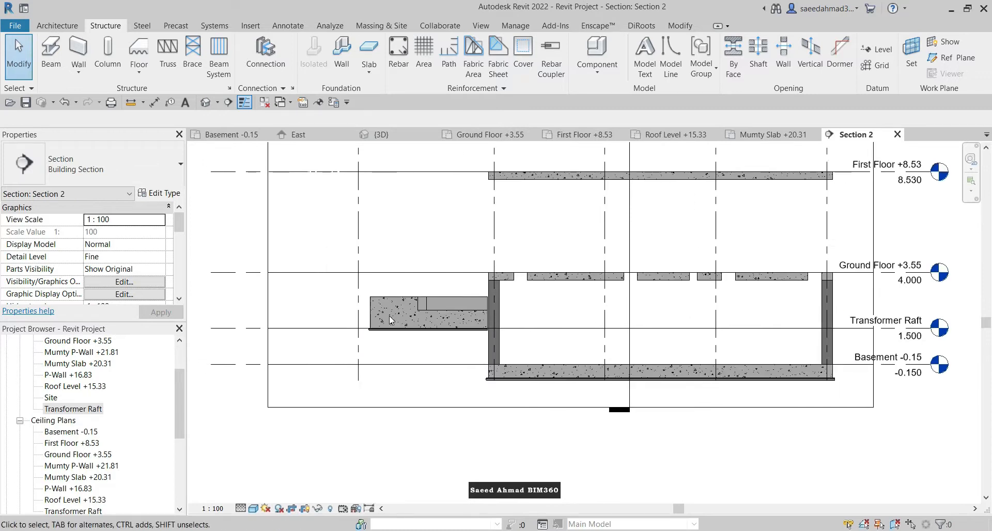
# Step: Draw a new level at about 2.7 between the Transformer Raft and Ground Floor +3.55 levels across the section
pyautogui.click(240, 329)
pyautogui.click(490, 69)
pyautogui.scroll(-3, 606, 169)
pyautogui.scroll(2, 381, 273)
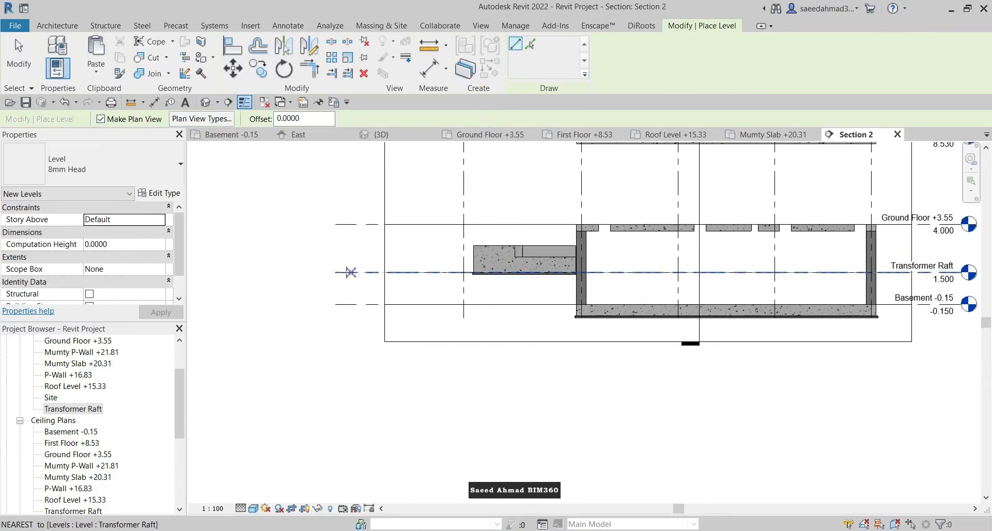
pyautogui.click(333, 250)
pyautogui.scroll(-2, 640, 238)
pyautogui.scroll(3, 894, 249)
pyautogui.click(899, 249)
# Step: Set the new level's elevation to 2.9 and rename it Transformer TOC
pyautogui.scroll(3, 899, 249)
pyautogui.click(852, 257)
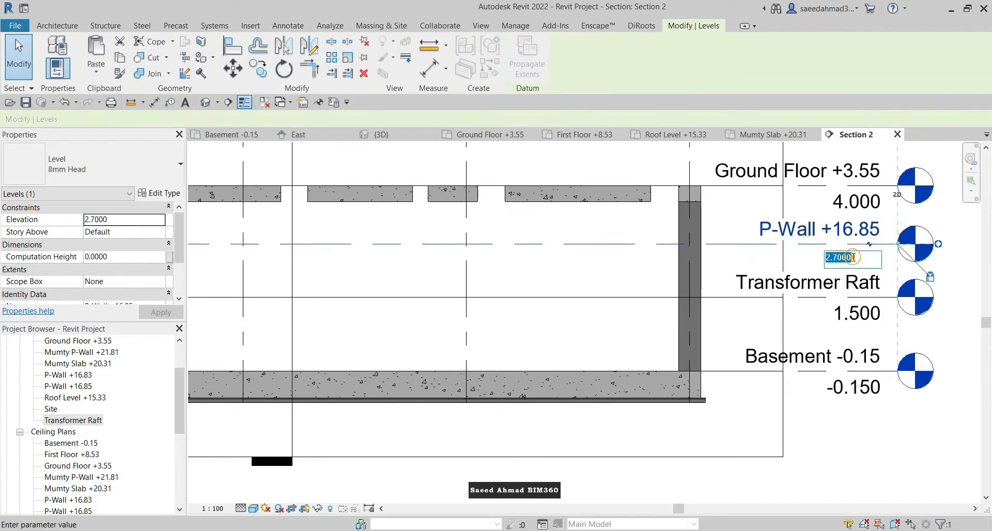
pyautogui.write('2.9')
pyautogui.press('Return')
pyautogui.click(804, 222)
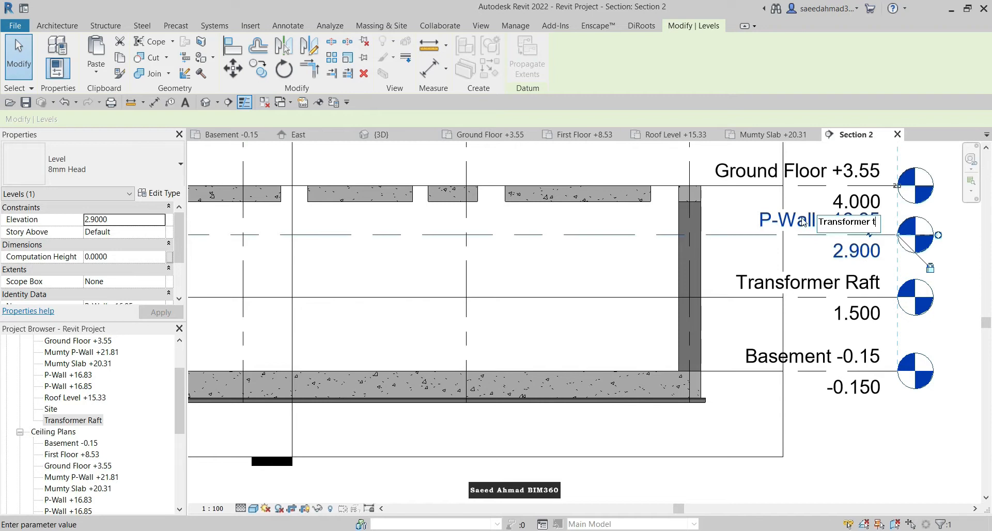
pyautogui.press('Return')
pyautogui.scroll(-5, 483, 226)
pyautogui.moveTo(481, 231); pyautogui.dragTo(648, 225, button='middle')
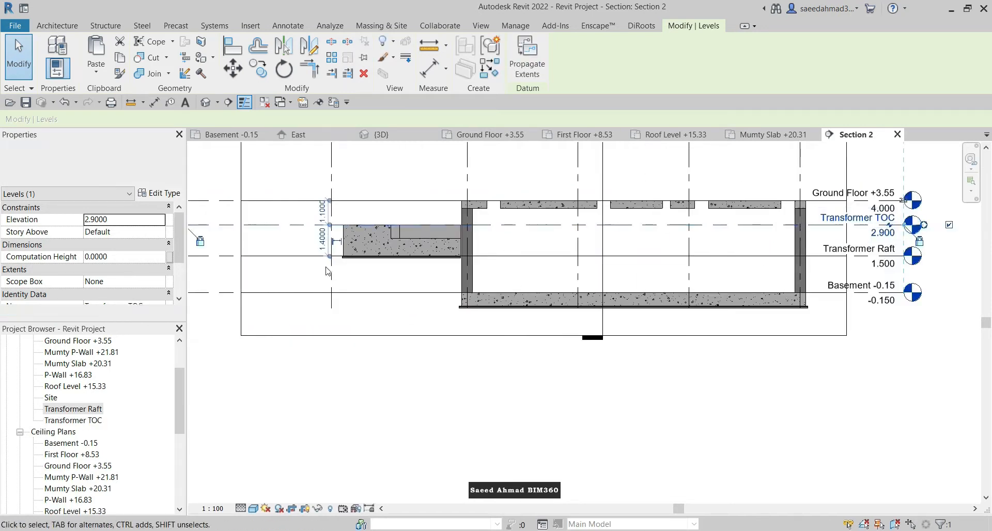
# Step: Clear the level selection and open the Transformer TOC floor plan
pyautogui.press('Escape')
pyautogui.moveTo(280, 237); pyautogui.dragTo(392, 237, button='middle')
pyautogui.scroll(3, 392, 237)
pyautogui.click(90, 386)
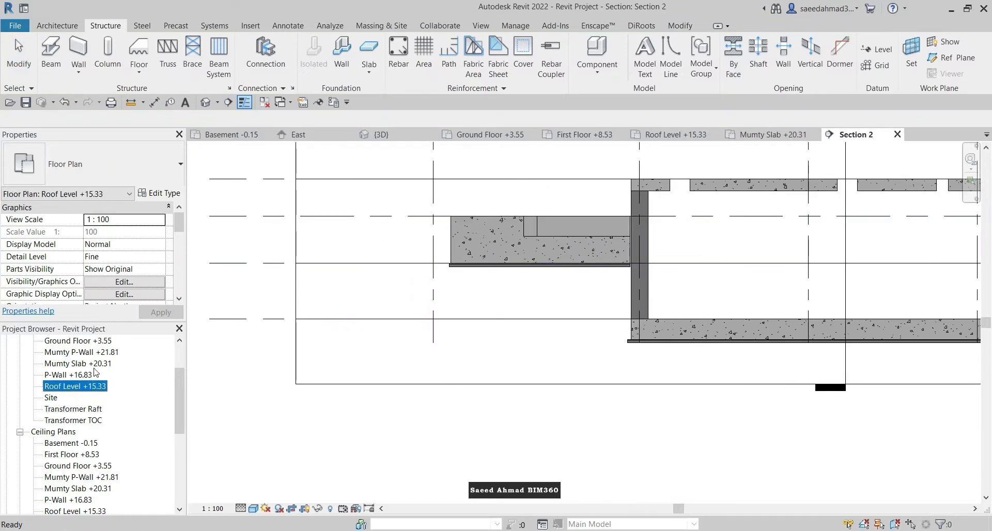
pyautogui.scroll(2, 127, 403)
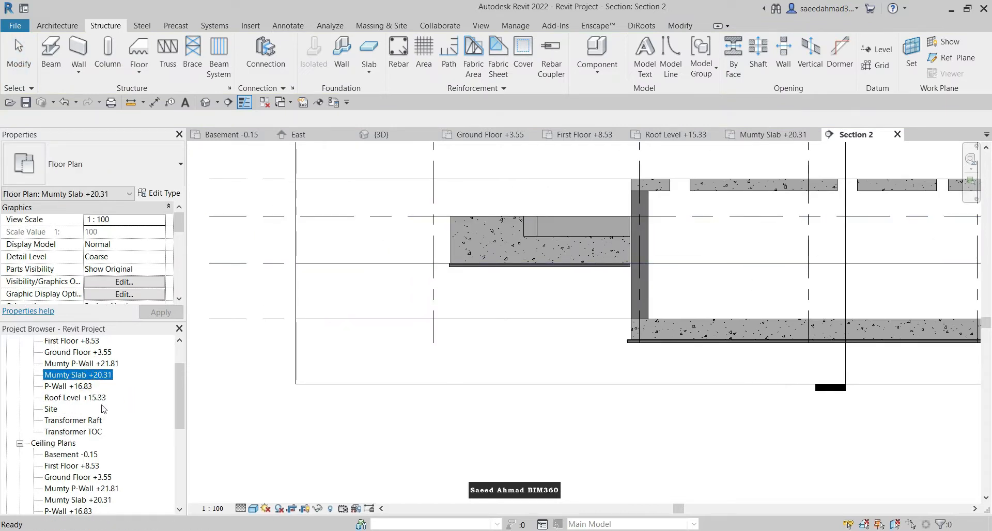
pyautogui.doubleClick(93, 455)
pyautogui.scroll(5, 331, 273)
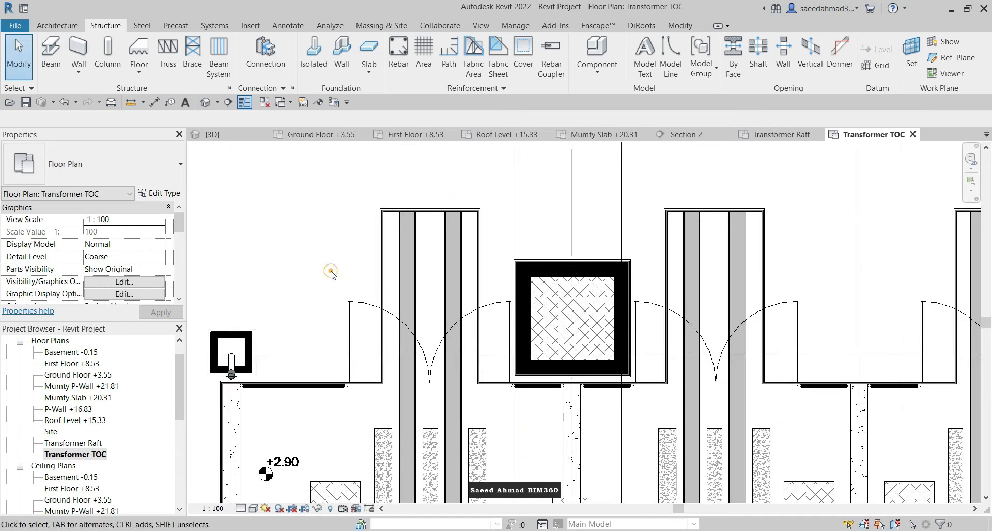
# Step: Start a 400mm Benches slab foundation on Transformer TOC with height offset 0 and sketch a rectangular boundary around the first projecting bench
pyautogui.click(379, 49)
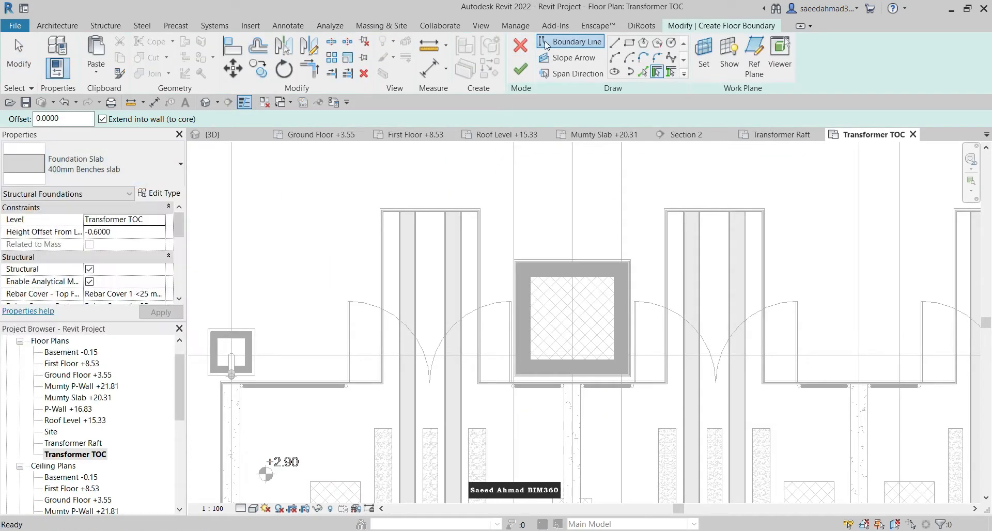
pyautogui.click(629, 43)
pyautogui.scroll(6, 373, 227)
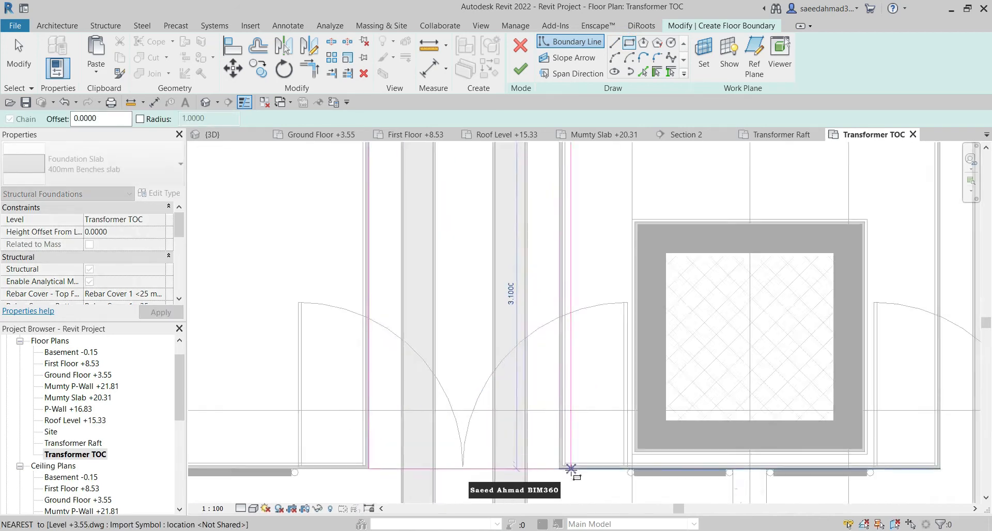
pyautogui.scroll(4, 571, 469)
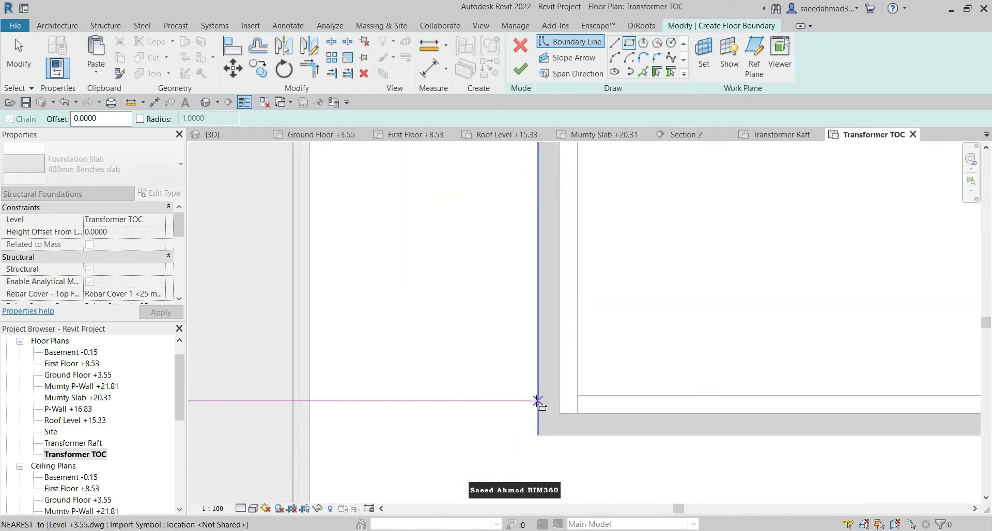
pyautogui.scroll(-5, 537, 401)
pyautogui.scroll(3, 483, 381)
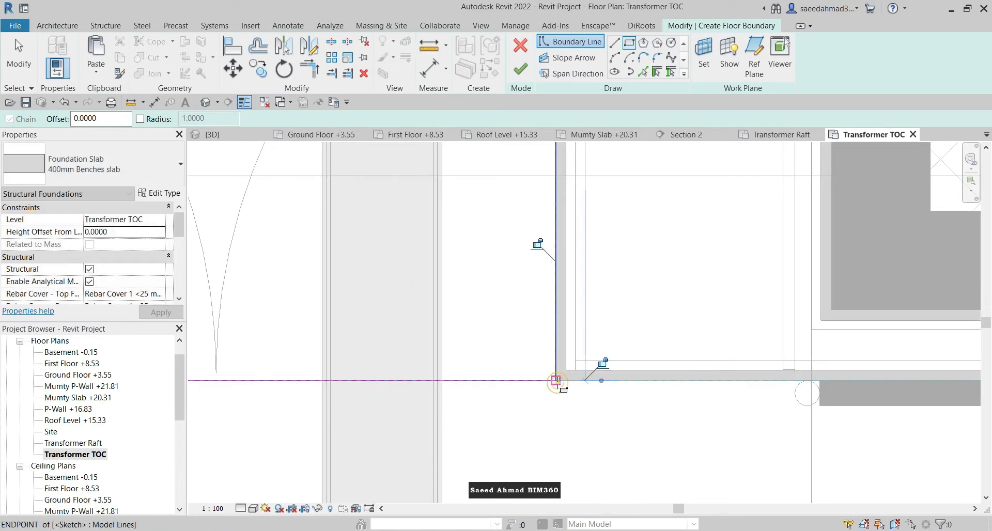
# Step: Sketch a rectangular slab boundary around the second projecting transformer bench, snapping to its outline corners
pyautogui.scroll(-6, 554, 380)
pyautogui.scroll(5, 578, 320)
pyautogui.click(398, 193)
pyautogui.scroll(-4, 435, 218)
pyautogui.scroll(5, 509, 364)
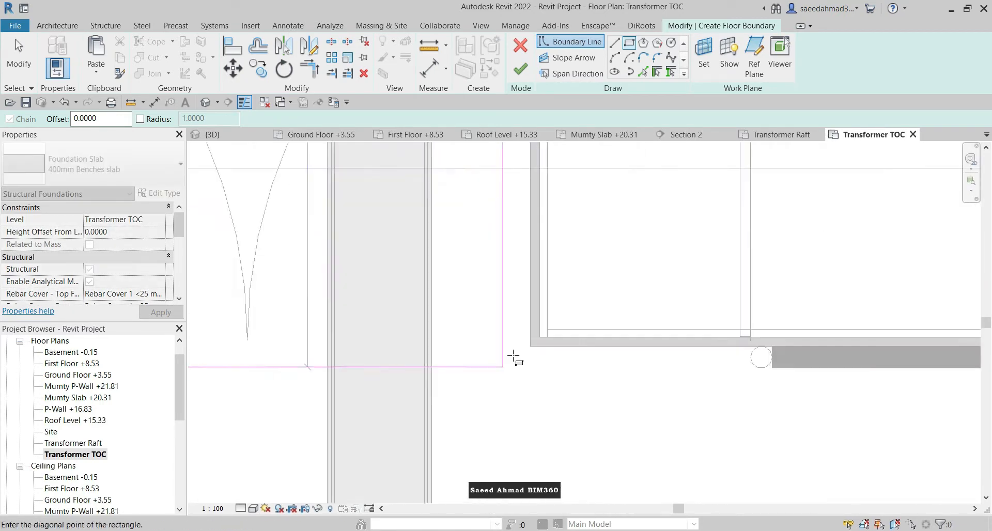
pyautogui.scroll(1, 513, 356)
pyautogui.click(532, 344)
# Step: Sketch a rectangular slab boundary around the third projecting transformer bench, snapping to its outline corners
pyautogui.scroll(-5, 290, 362)
pyautogui.scroll(5, 467, 247)
pyautogui.click(336, 184)
pyautogui.scroll(-5, 361, 195)
pyautogui.scroll(4, 359, 191)
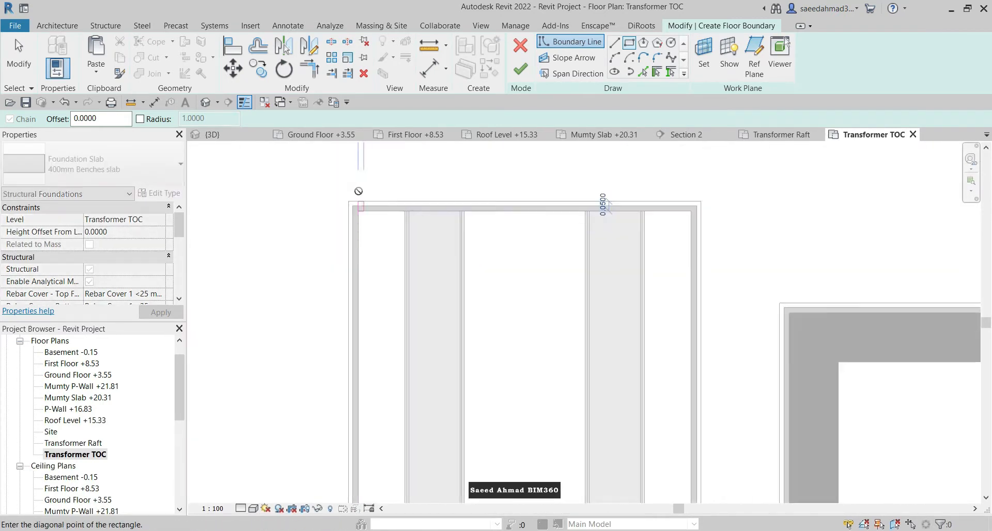
pyautogui.scroll(-4, 359, 191)
pyautogui.scroll(5, 500, 457)
pyautogui.click(522, 457)
# Step: Sketch a rectangular slab boundary around the fourth projecting bench and finish the foundation slab
pyautogui.scroll(-6, 455, 336)
pyautogui.scroll(6, 589, 207)
pyautogui.click(505, 195)
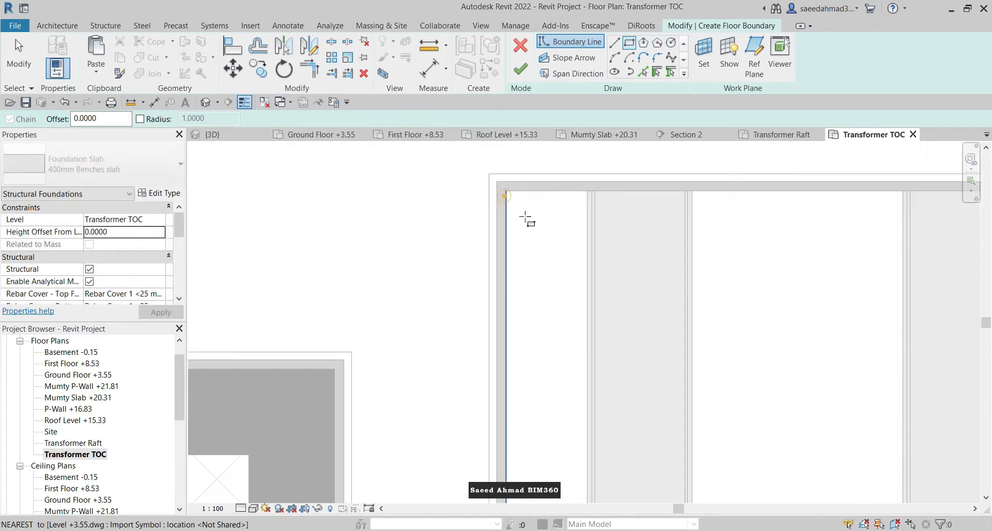
pyautogui.scroll(-6, 684, 464)
pyautogui.scroll(6, 703, 429)
pyautogui.click(703, 431)
pyautogui.press('Escape')
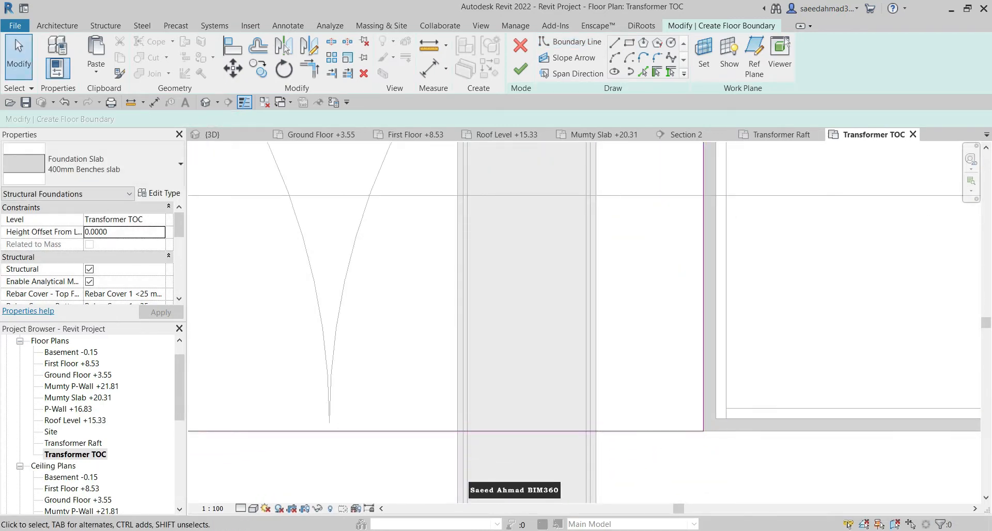
pyautogui.scroll(-6, 704, 431)
pyautogui.click(520, 68)
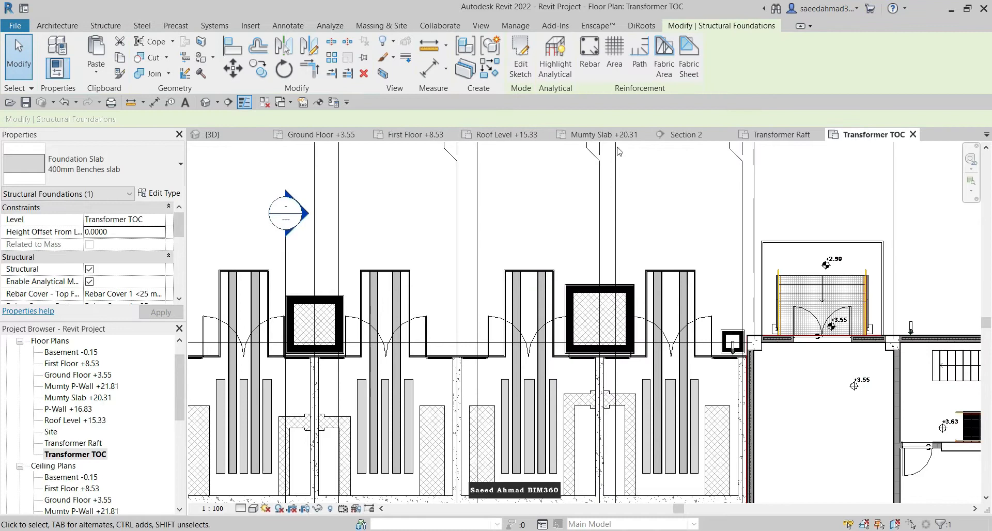
# Step: Edit the 400mm Benches slab on Transformer Raft in the Ground Floor +3.55 plan, removing the four projections to leave a plain rectangular boundary
pyautogui.click(220, 137)
pyautogui.doubleClick(432, 421)
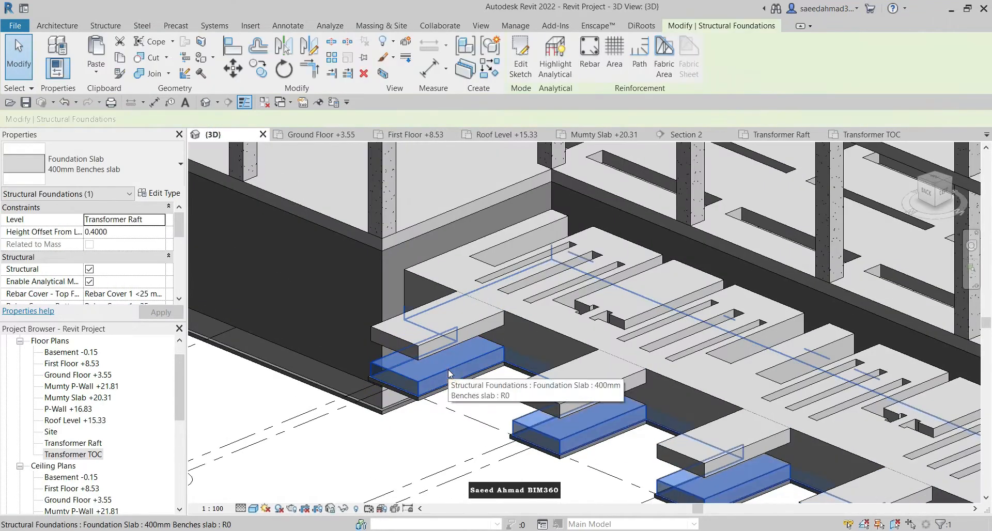
pyautogui.click(319, 135)
pyautogui.moveTo(791, 289); pyautogui.dragTo(822, 297)
pyautogui.press('Delete')
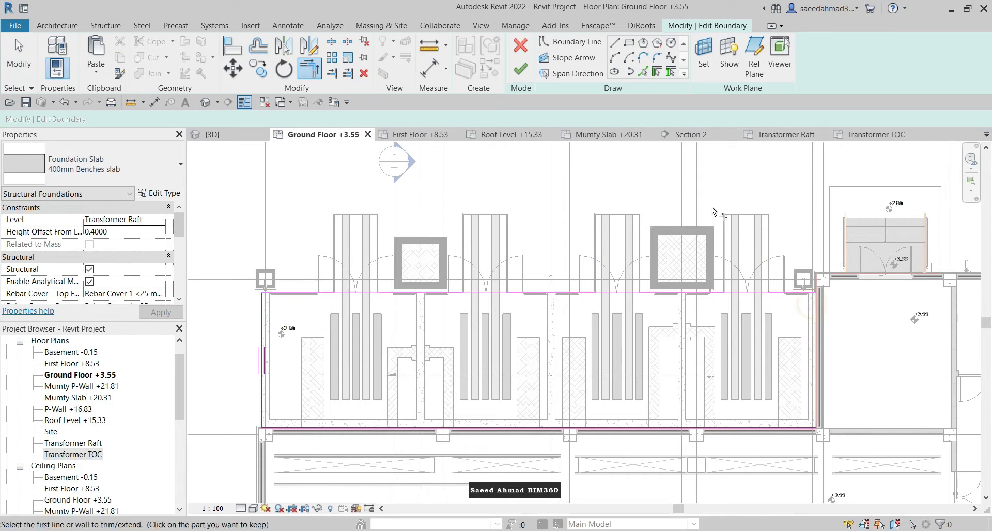
pyautogui.click(521, 68)
# Step: Edit the 75mm Lean+25mm Water Proofing floor under the transformer raft, trimming its boundary to a rectangle without the bench projections
pyautogui.click(211, 135)
pyautogui.doubleClick(449, 393)
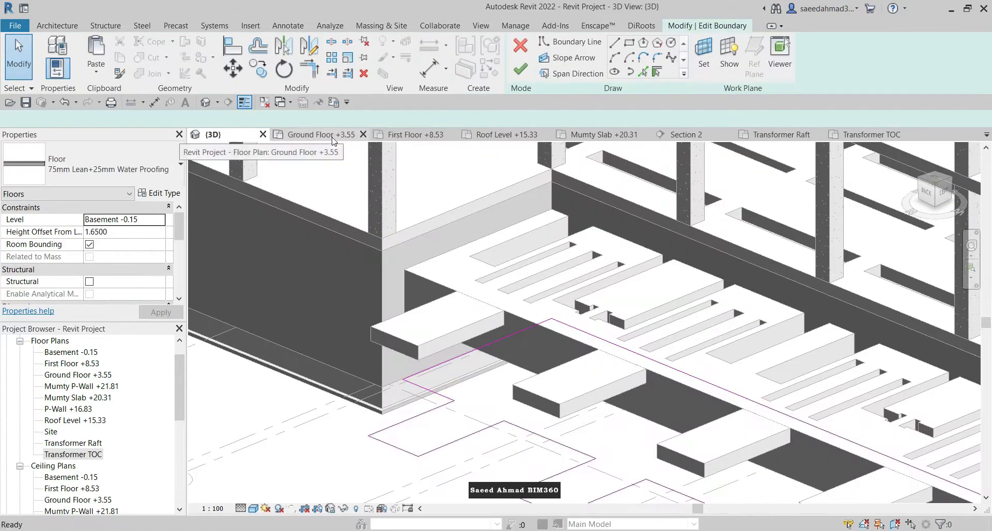
pyautogui.click(319, 134)
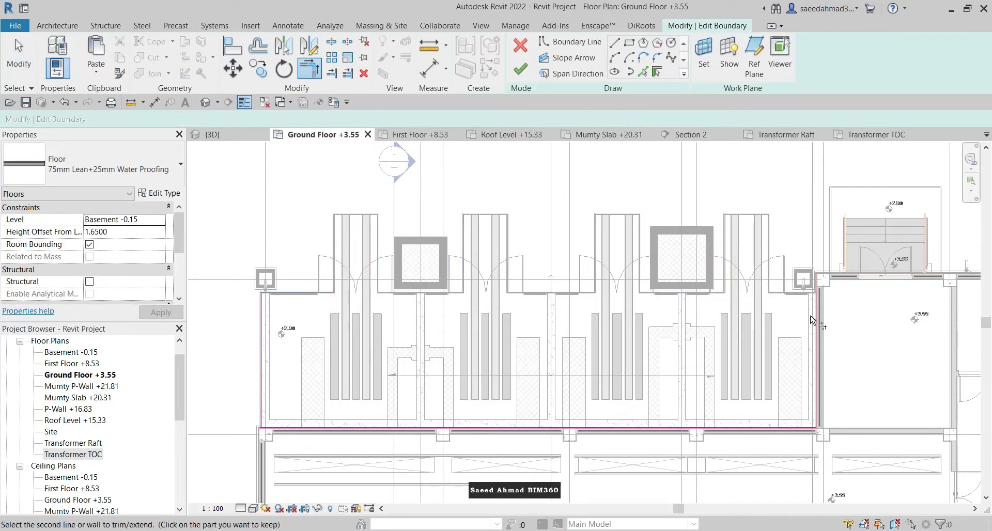
pyautogui.click(521, 69)
# Step: Move the Section 2 line in the Ground Floor +3.55 plan so it cuts through the first bench, and open that section
pyautogui.click(212, 134)
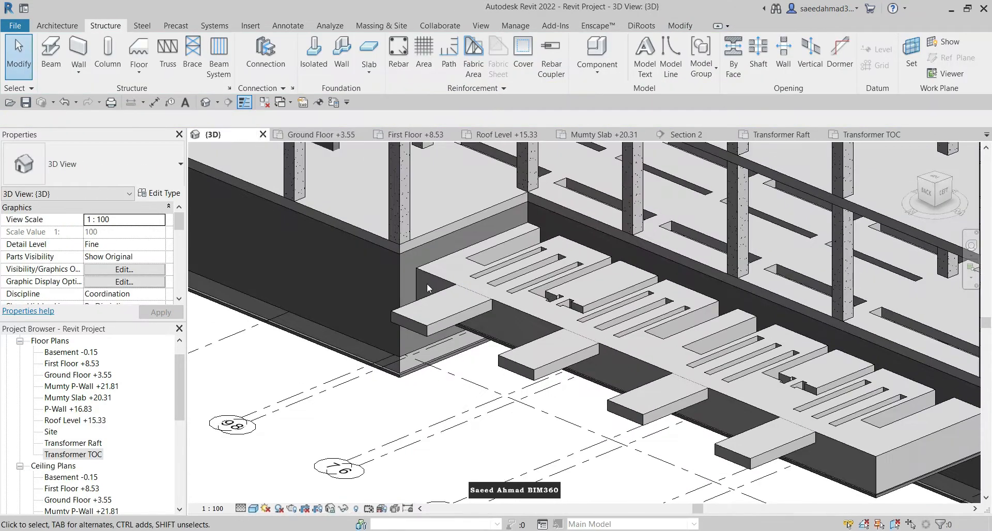
pyautogui.click(444, 319)
pyautogui.click(684, 135)
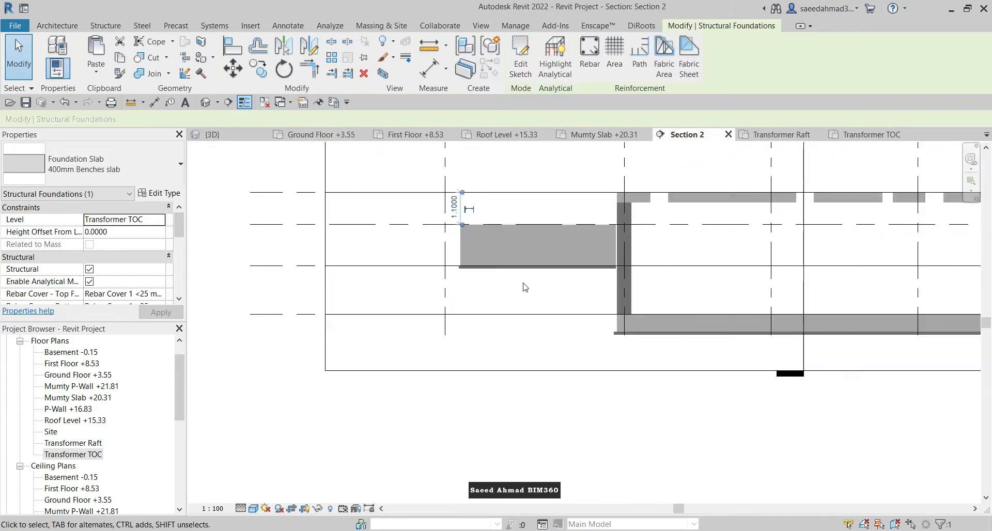
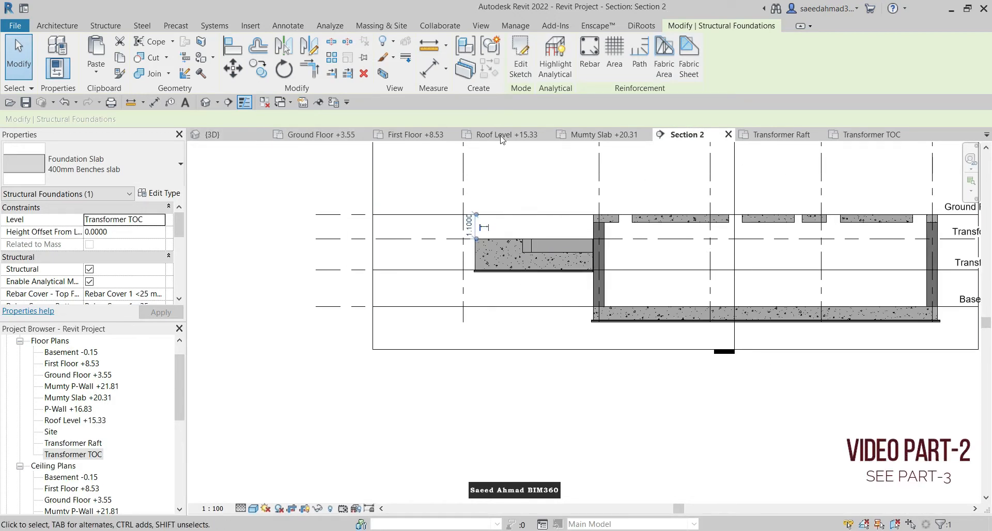
pyautogui.click(320, 134)
pyautogui.click(394, 217)
pyautogui.moveTo(394, 217); pyautogui.dragTo(378, 217)
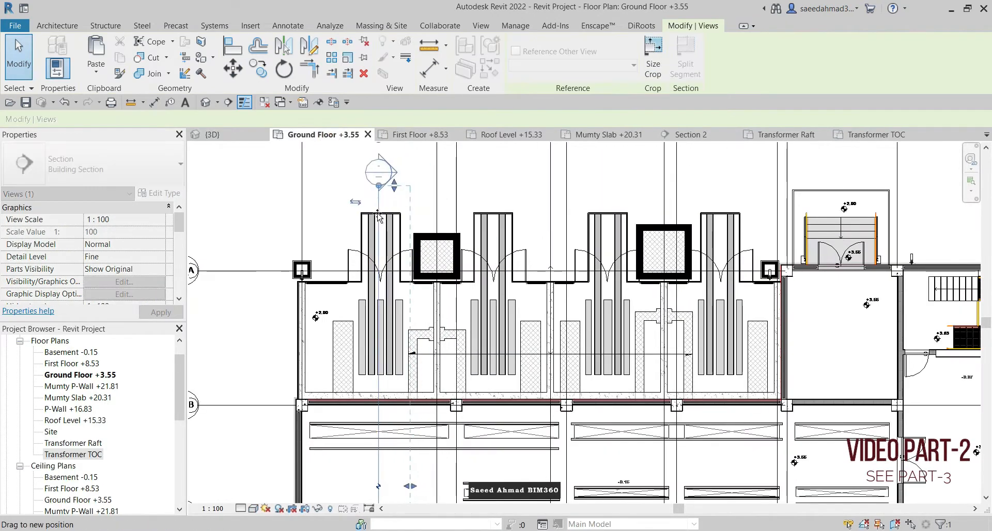
pyautogui.doubleClick(384, 172)
pyautogui.scroll(2, 440, 250)
# Step: Copy the bench foundation slab straight down by its own 0.4 thickness, directly beneath the original
pyautogui.click(423, 243)
pyautogui.scroll(3, 418, 246)
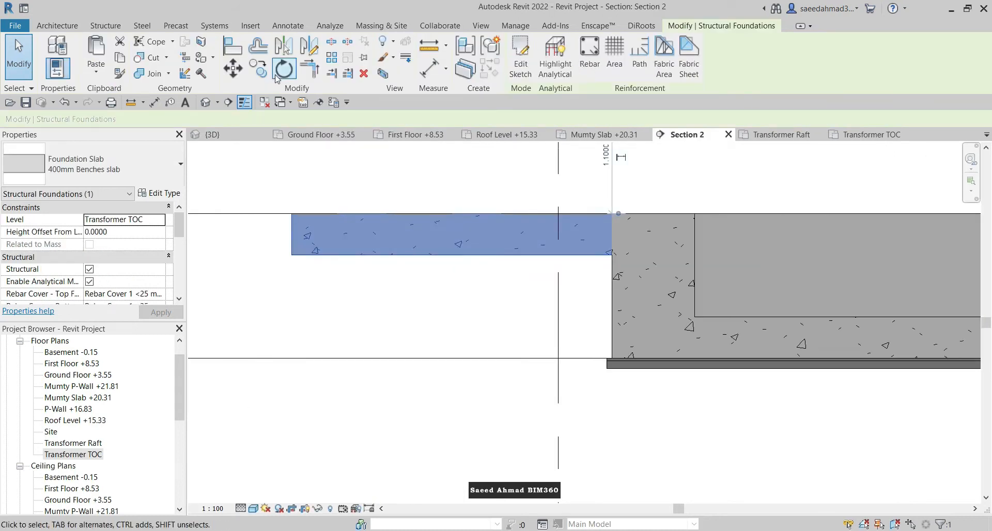
pyautogui.click(260, 68)
pyautogui.scroll(2, 286, 237)
pyautogui.click(295, 202)
pyautogui.click(296, 265)
pyautogui.click(356, 328)
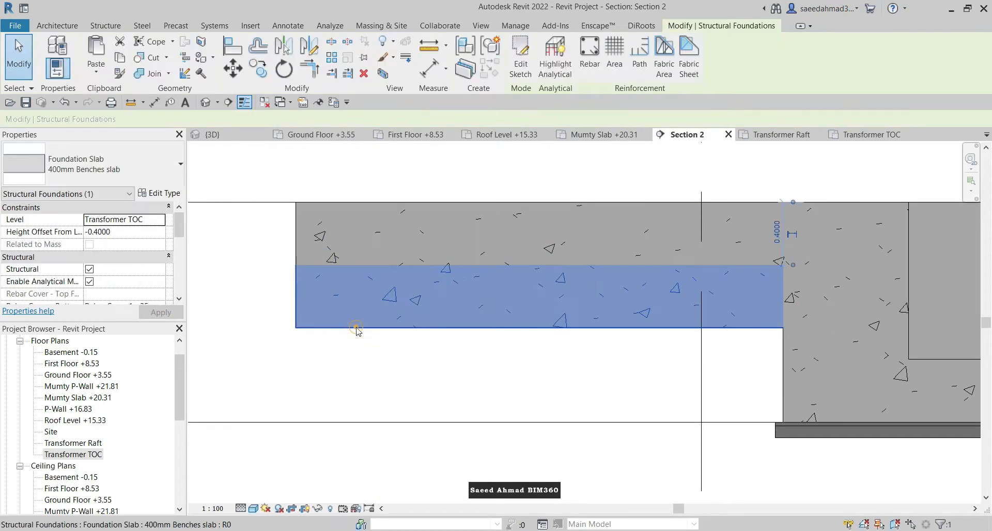
# Step: Reuse the lower bench slab's boundary for a new 75mm Lean+25mm Water Proofing floor on Transformer TOC with height offset -0.4
pyautogui.doubleClick(356, 327)
pyautogui.click(507, 397)
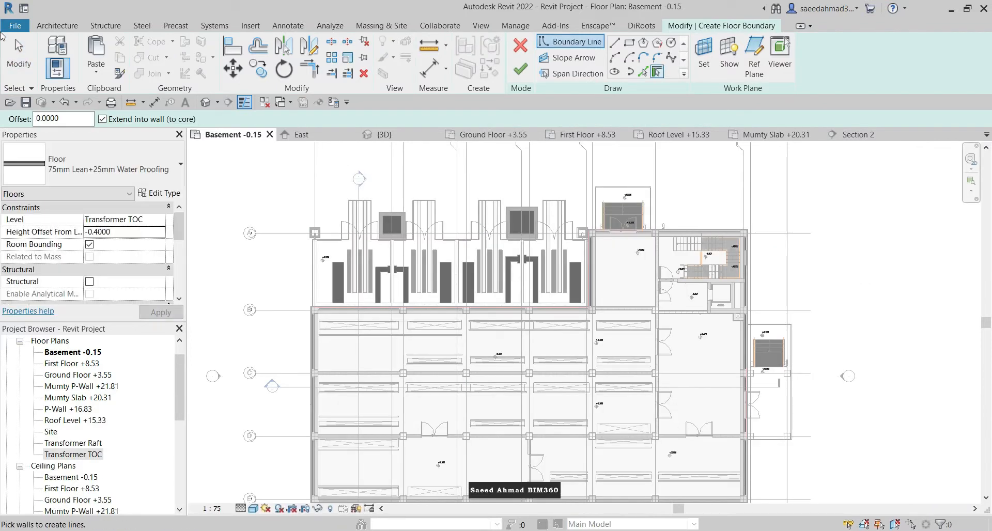
pyautogui.click(19, 54)
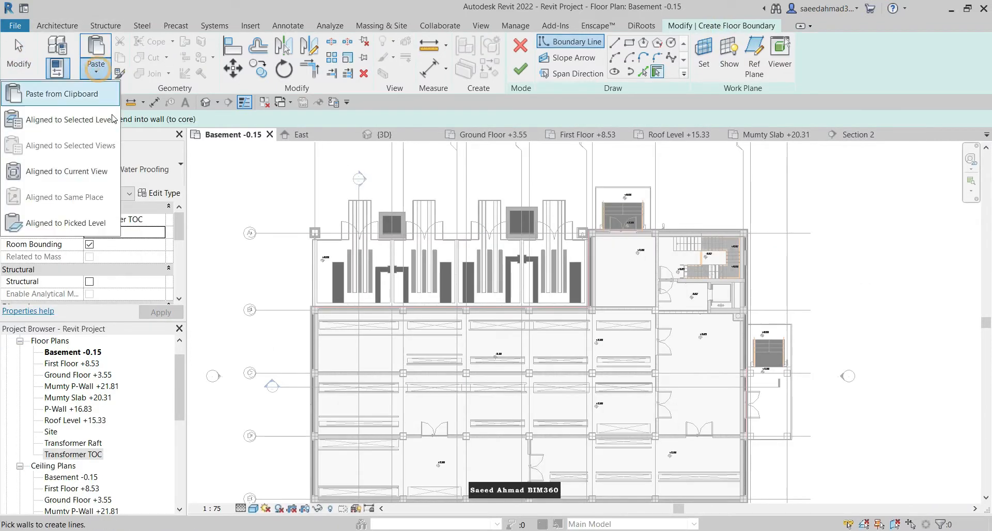
pyautogui.click(520, 69)
pyautogui.scroll(2, 383, 210)
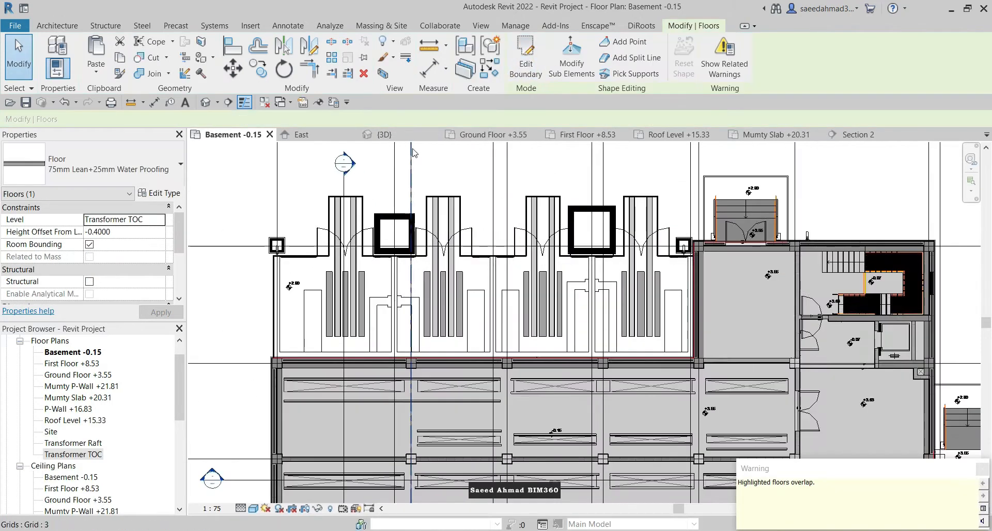
pyautogui.click(302, 135)
pyautogui.scroll(4, 556, 360)
pyautogui.click(580, 328)
pyautogui.click(551, 306)
pyautogui.scroll(5, 553, 304)
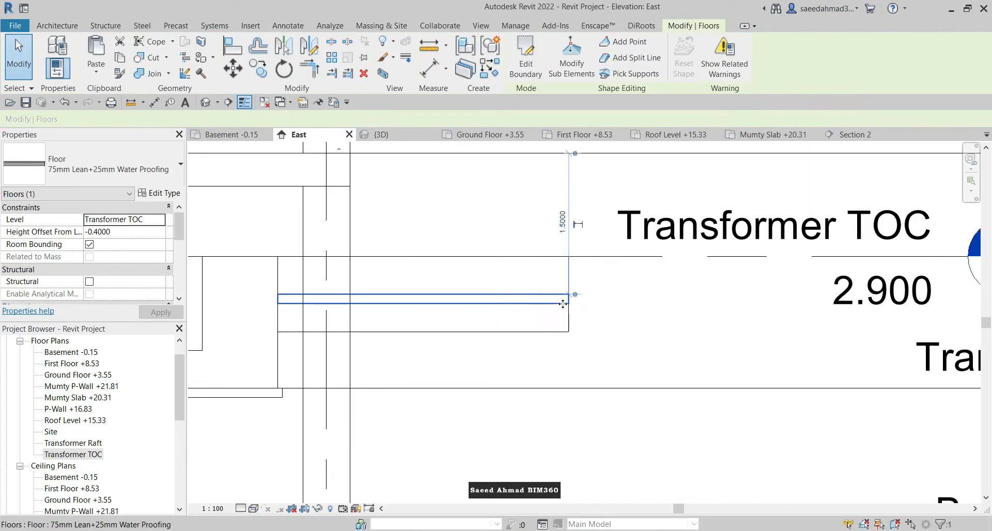
pyautogui.click(236, 70)
pyautogui.scroll(-2, 732, 272)
pyautogui.scroll(-2, 617, 291)
pyautogui.click(381, 135)
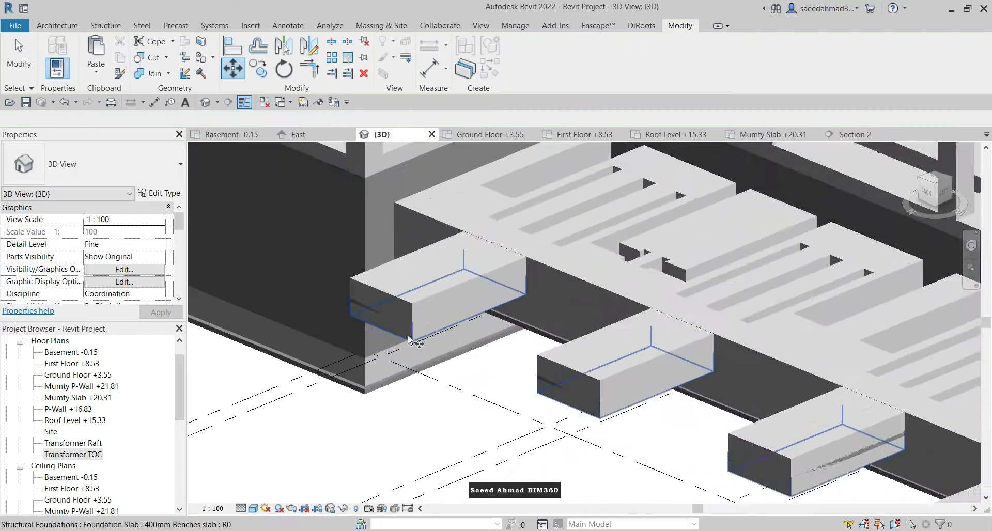
pyautogui.scroll(3, 480, 326)
# Step: Move the bench lean floor down in Section 2 to the underside of the lower bench slab, at height offset -0.8
pyautogui.click(847, 137)
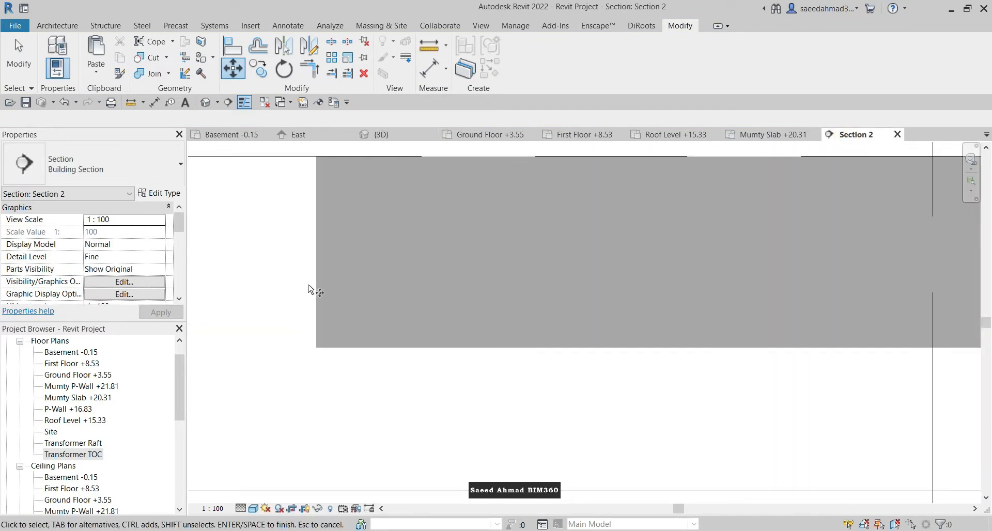
pyautogui.press('Escape')
pyautogui.click(317, 269)
pyautogui.click(238, 73)
pyautogui.click(315, 251)
pyautogui.click(316, 348)
pyautogui.scroll(-2, 341, 356)
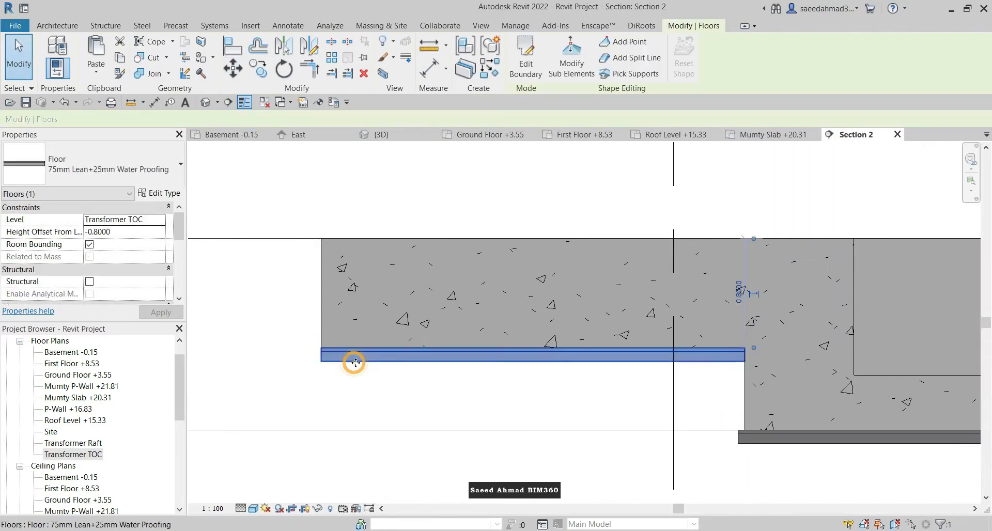
# Step: Edit the bench lean floor's boundary in the Basement -0.15 plan and offset the first two benches' lines outward by 0.05
pyautogui.click(525, 57)
pyautogui.click(501, 397)
pyautogui.click(251, 49)
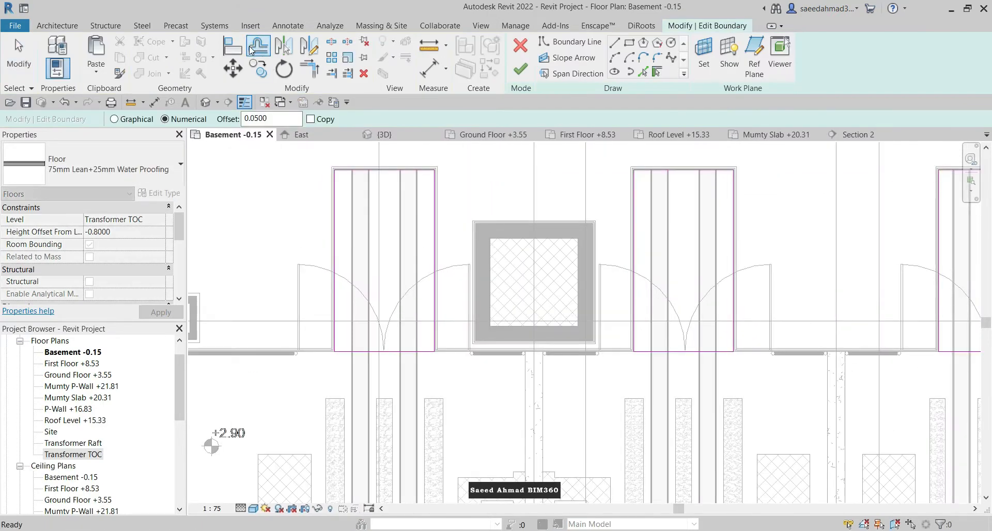
pyautogui.scroll(2, 328, 224)
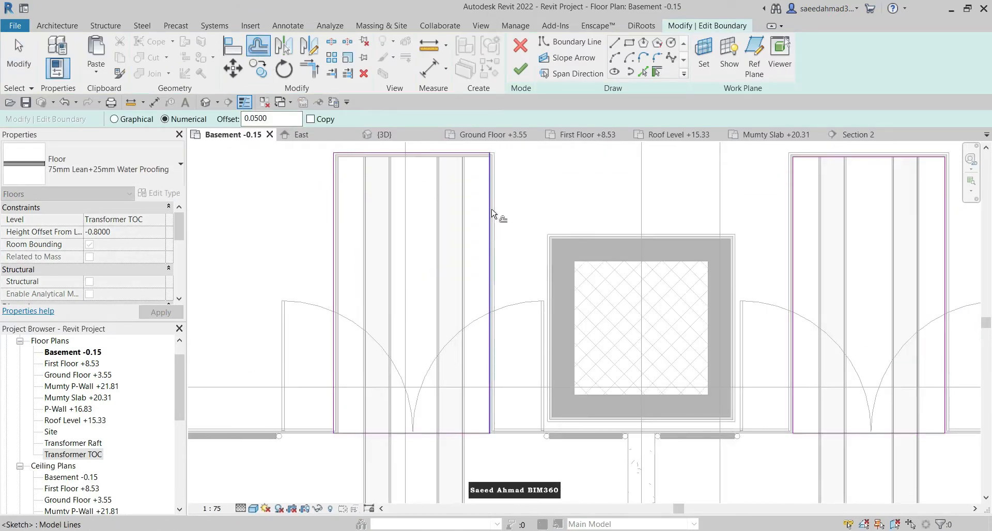
pyautogui.scroll(-2, 490, 206)
pyautogui.scroll(3, 449, 281)
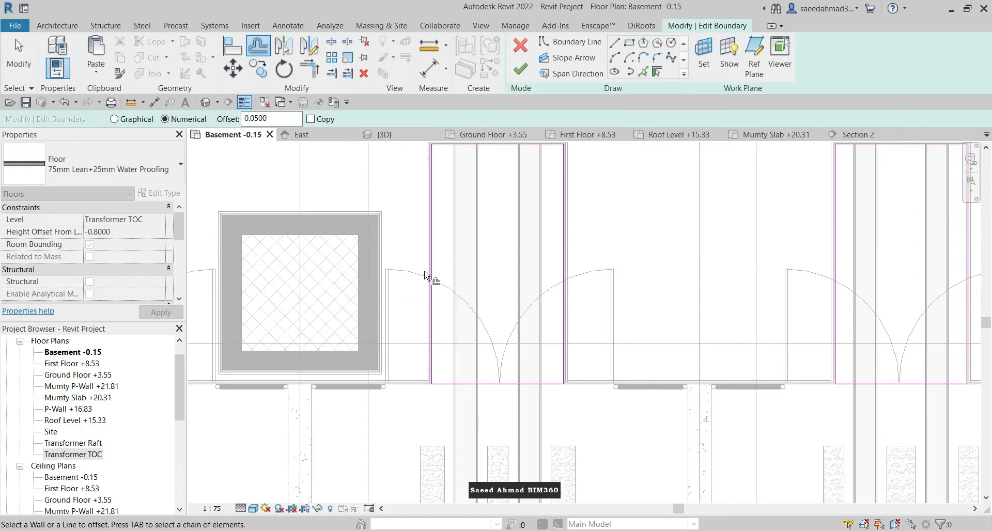
pyautogui.scroll(-2, 565, 248)
pyautogui.scroll(3, 607, 225)
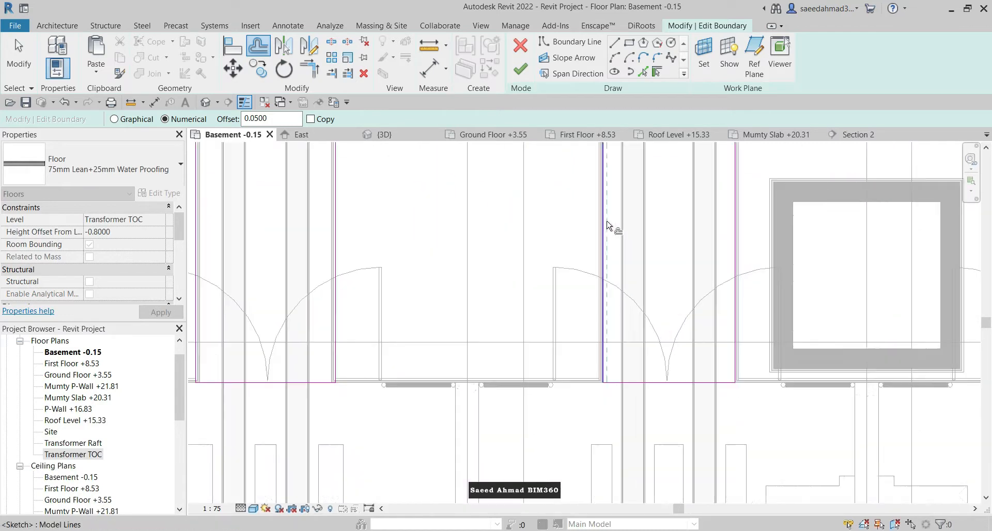
# Step: Offset the third and fourth benches' boundary lines outward by 0.05 and finish the lean floor's boundary
pyautogui.click(597, 240)
pyautogui.scroll(-2, 599, 240)
pyautogui.scroll(2, 609, 198)
pyautogui.click(731, 227)
pyautogui.scroll(-3, 605, 257)
pyautogui.scroll(4, 775, 282)
pyautogui.click(686, 257)
pyautogui.scroll(-3, 687, 257)
pyautogui.scroll(2, 719, 218)
pyautogui.click(767, 227)
pyautogui.scroll(-3, 693, 267)
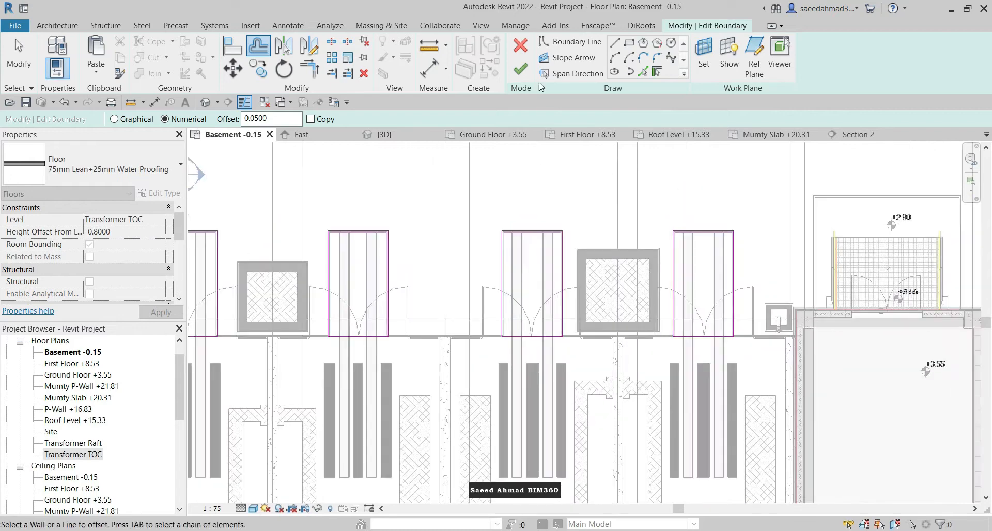
pyautogui.click(521, 69)
# Step: Examine the transformer benches and their lean floor in the 3D view of the whole building
pyautogui.click(393, 135)
pyautogui.click(507, 409)
pyautogui.scroll(-4, 487, 355)
pyautogui.scroll(-3, 525, 330)
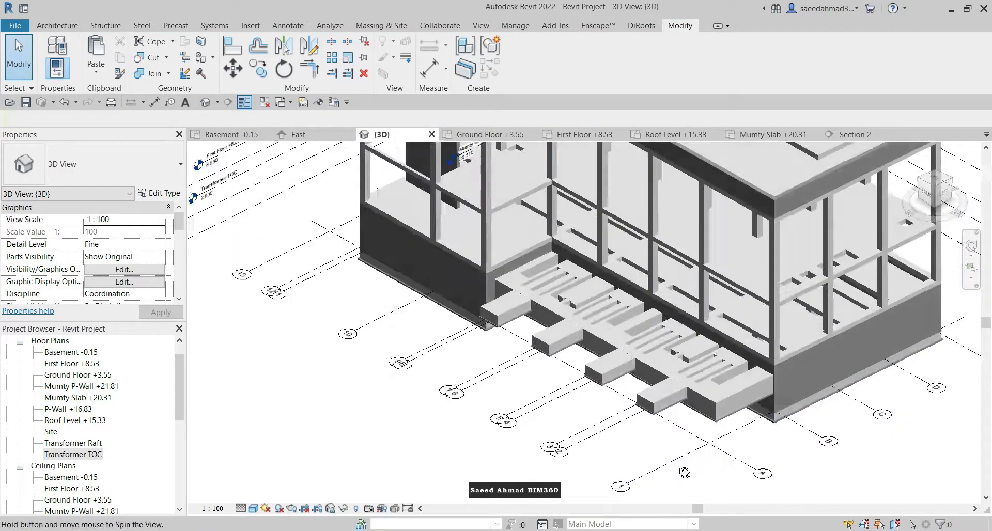
# Step: Join the projecting transformer bench slab to the adjoining foundation slab in the 3D view
pyautogui.scroll(5, 658, 288)
pyautogui.click(666, 299)
pyautogui.click(153, 73)
pyautogui.click(641, 302)
pyautogui.click(704, 294)
pyautogui.press('Escape')
pyautogui.scroll(-2, 635, 339)
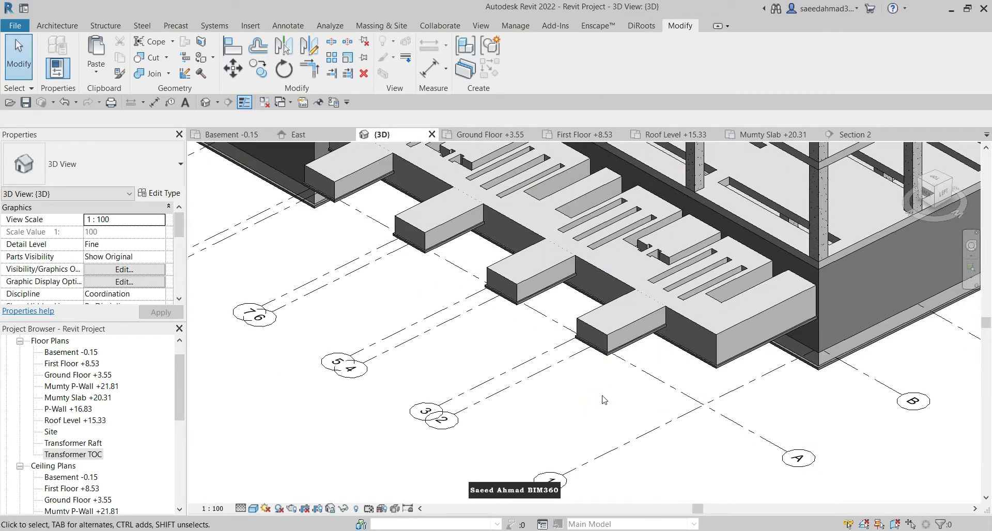
# Step: Switch to the structural drawing PDF and examine the transformer foundation section on page 16, including rail recess depths and slab thicknesses
pyautogui.click(647, 483)
pyautogui.moveTo(334, 266); pyautogui.dragTo(708, 290)
pyautogui.keyDown('ctrl'); pyautogui.scroll(-2, 708, 290); pyautogui.keyUp('ctrl')
pyautogui.moveTo(362, 292); pyautogui.dragTo(560, 283)
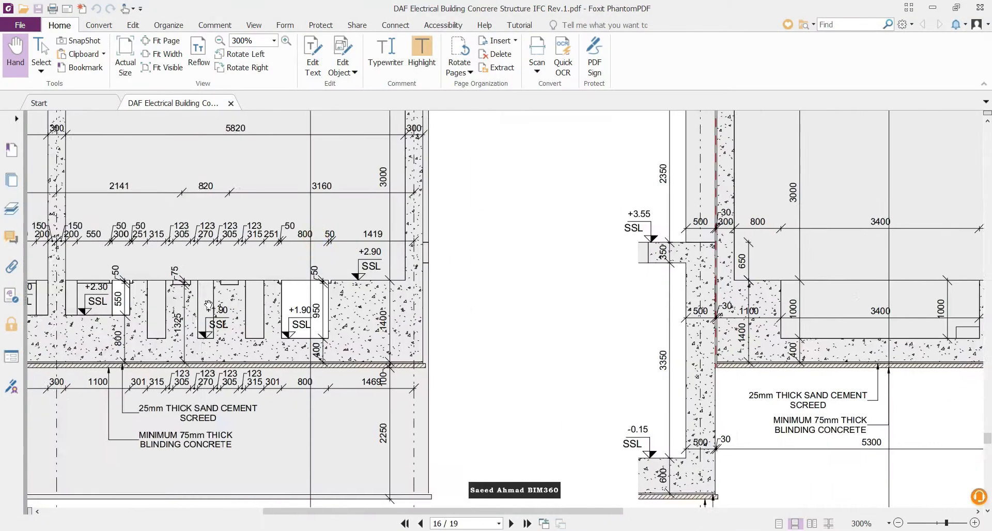
pyautogui.keyDown('ctrl'); pyautogui.scroll(2, 221, 283); pyautogui.keyUp('ctrl')
pyautogui.moveTo(221, 283); pyautogui.dragTo(329, 272)
pyautogui.click(933, 8)
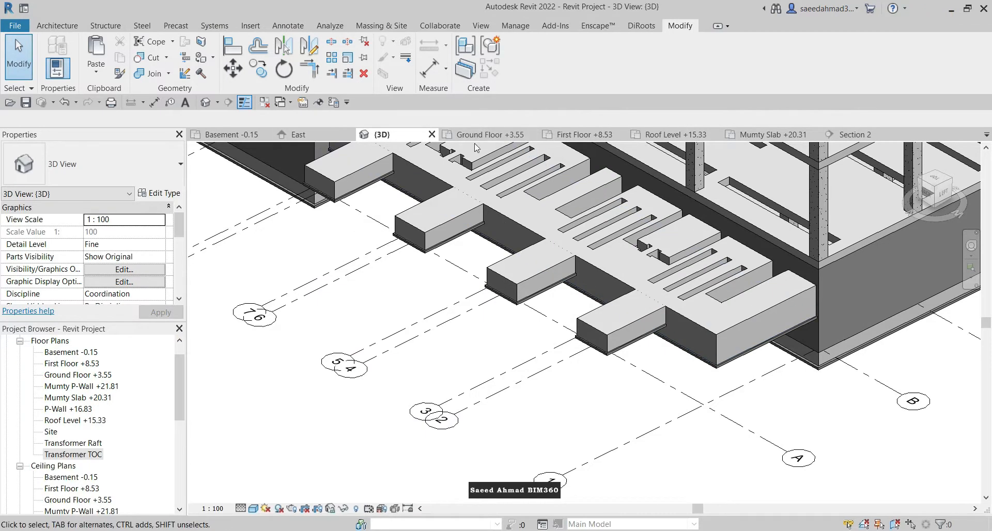
# Step: In the Transformer TOC plan, start an in-place model of category Floors and begin a void extrusion with a depth of 0.075
pyautogui.doubleClick(78, 455)
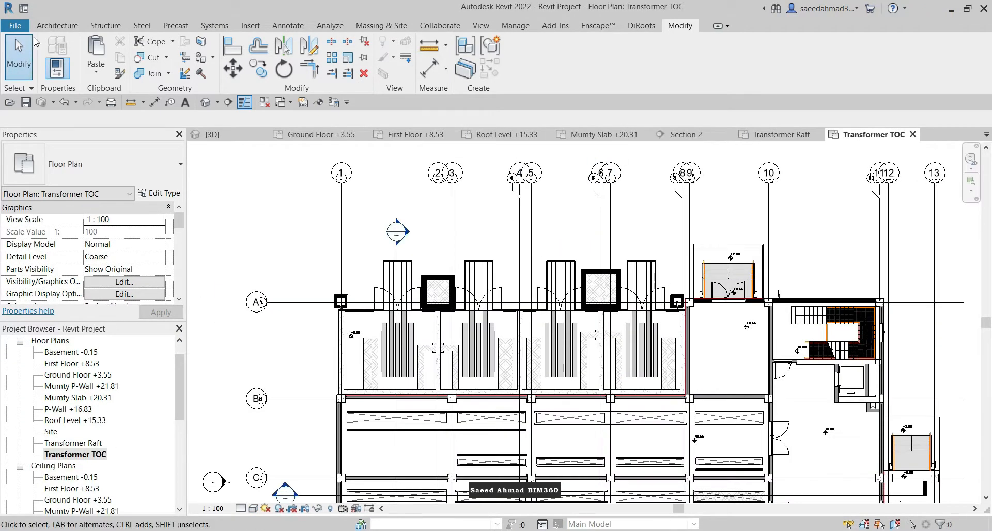
pyautogui.click(144, 122)
pyautogui.scroll(-2, 441, 224)
pyautogui.press('f')
pyautogui.press('f')
pyautogui.click(433, 280)
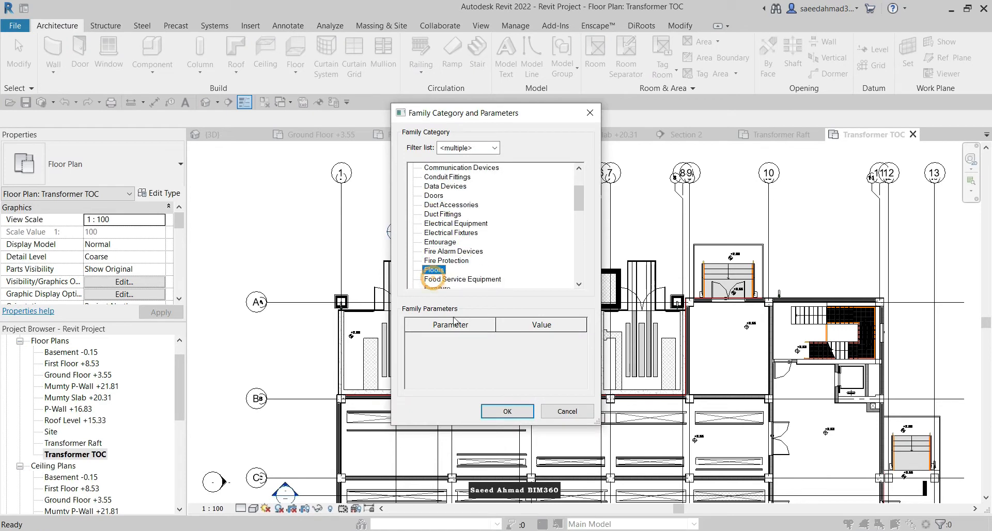
pyautogui.click(509, 406)
pyautogui.click(557, 240)
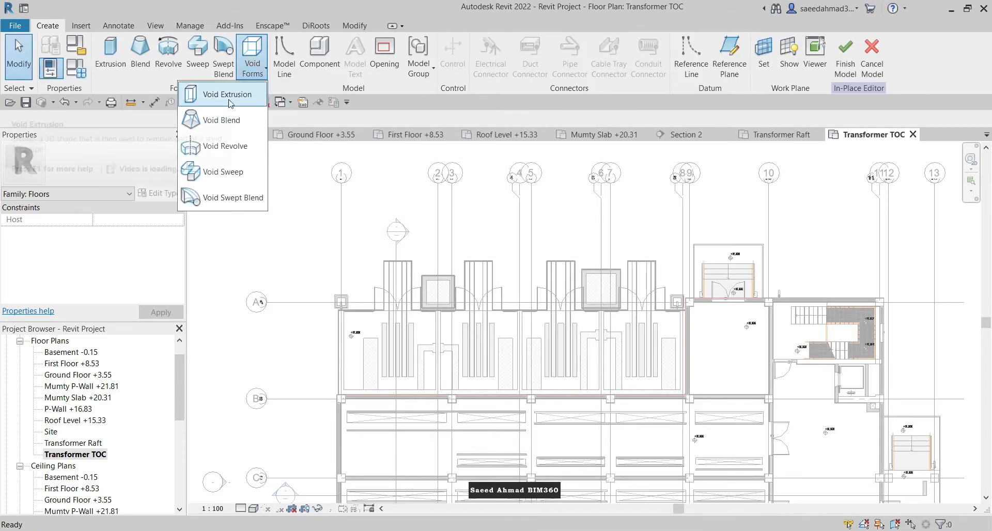
pyautogui.click(231, 101)
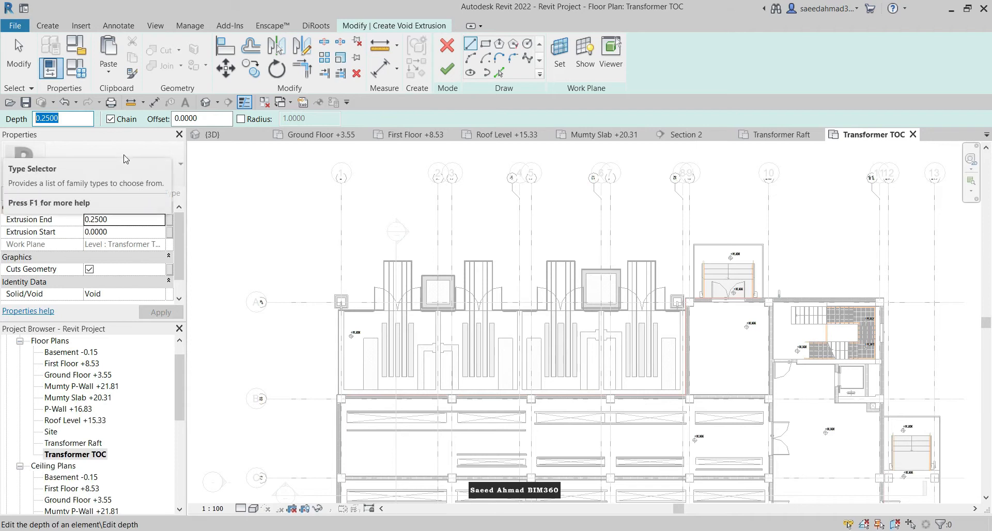
pyautogui.write('0.')
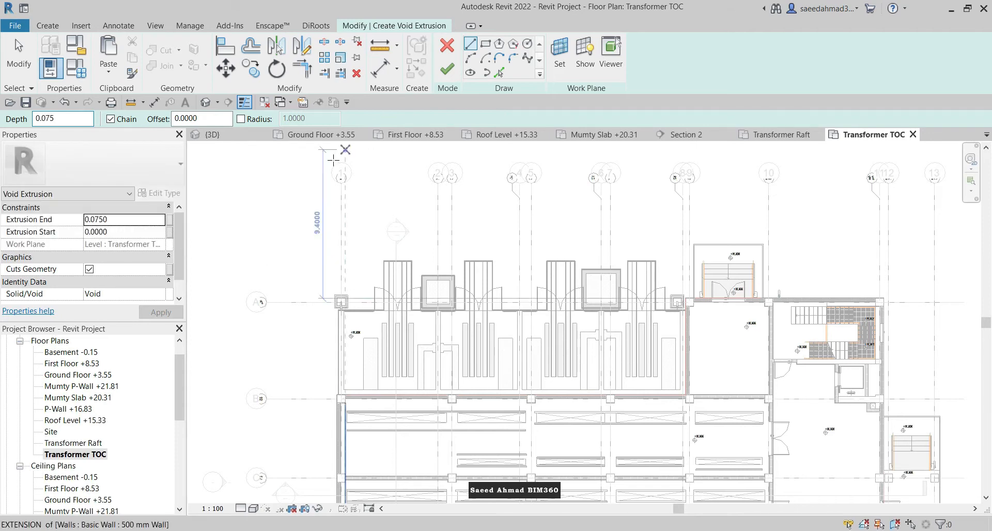
# Step: Sketch a rectangle over the first bench's first rail groove, from the bench's outer edge to the groove's inner end
pyautogui.scroll(-1, 262, 232)
pyautogui.scroll(6, 339, 370)
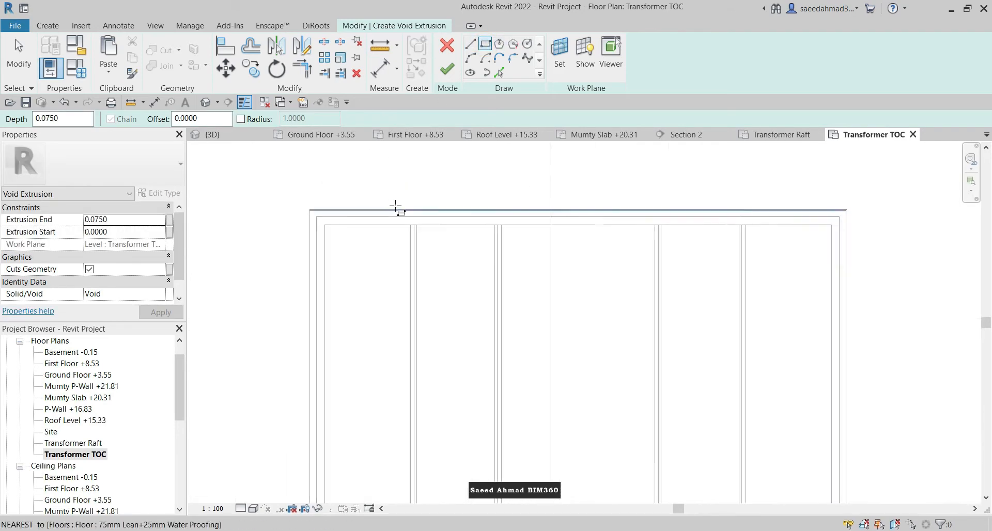
pyautogui.scroll(-1, 453, 241)
pyautogui.scroll(2, 459, 241)
pyautogui.click(437, 241)
pyautogui.scroll(-5, 460, 241)
pyautogui.scroll(8, 458, 411)
pyautogui.click(459, 335)
pyautogui.scroll(-6, 454, 362)
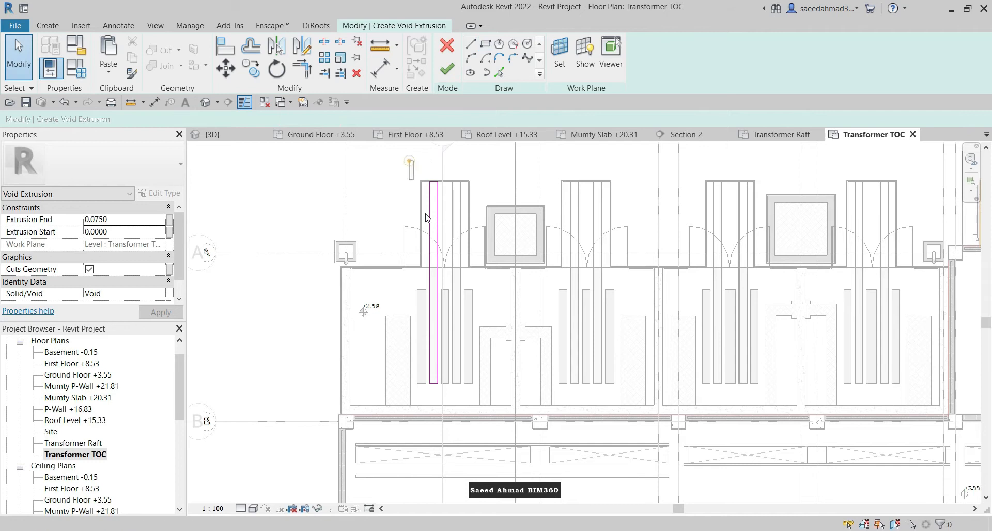
# Step: Copy the groove rectangle to the first bench's second groove and to both grooves of the second bench
pyautogui.press('Escape')
pyautogui.click(251, 69)
pyautogui.scroll(10, 439, 182)
pyautogui.click(390, 208)
pyautogui.scroll(-4, 425, 223)
pyautogui.scroll(4, 657, 218)
pyautogui.click(658, 214)
pyautogui.scroll(-3, 383, 259)
pyautogui.scroll(-5, 377, 261)
pyautogui.scroll(7, 503, 258)
pyautogui.click(531, 306)
pyautogui.scroll(-4, 371, 291)
pyautogui.scroll(6, 538, 290)
pyautogui.click(490, 329)
# Step: Copy the groove rectangle to both rail grooves of the third and fourth benches
pyautogui.scroll(-6, 339, 274)
pyautogui.scroll(6, 425, 284)
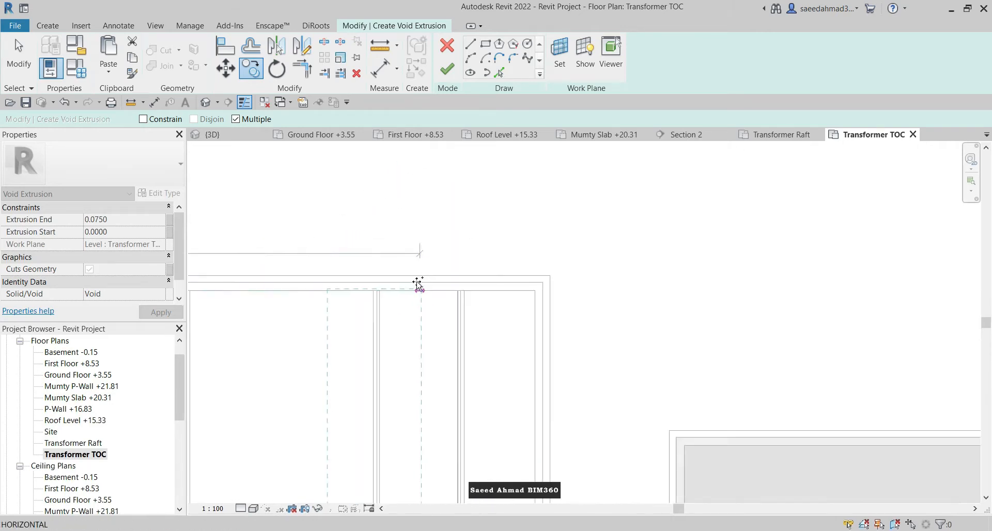
pyautogui.click(564, 312)
pyautogui.scroll(-4, 617, 319)
pyautogui.scroll(5, 240, 316)
pyautogui.click(513, 317)
pyautogui.scroll(-9, 291, 303)
pyautogui.scroll(8, 504, 300)
pyautogui.click(478, 301)
pyautogui.scroll(-4, 478, 302)
pyautogui.scroll(6, 692, 309)
pyautogui.click(602, 272)
pyautogui.scroll(-10, 517, 254)
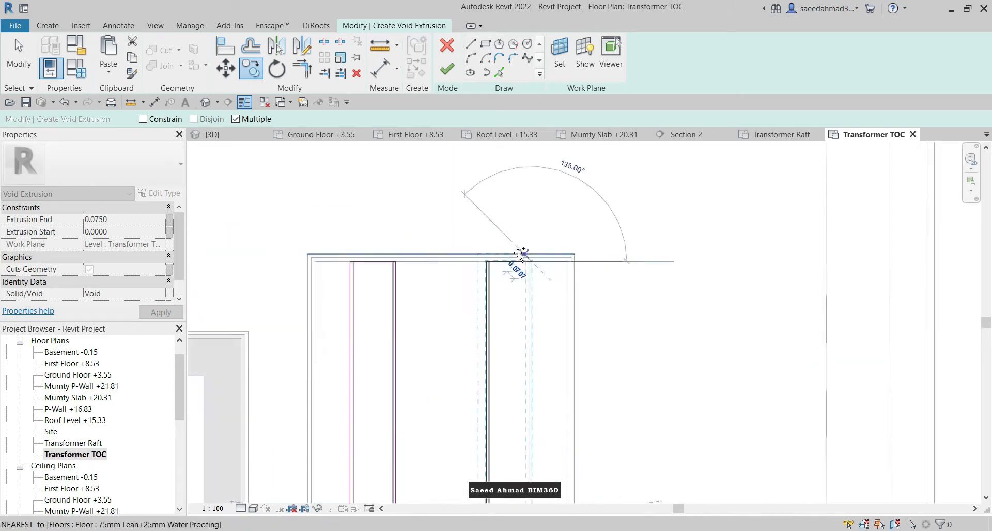
# Step: Finish the void sketch and set its extrusion end to -0.075 so it runs down into the slab
pyautogui.press('Escape')
pyautogui.click(446, 68)
pyautogui.click(209, 134)
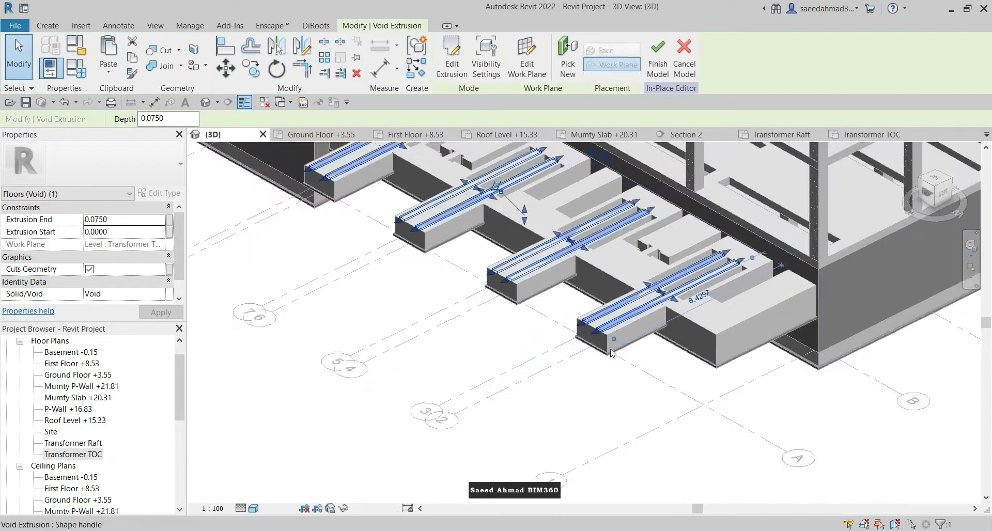
pyautogui.scroll(5, 473, 318)
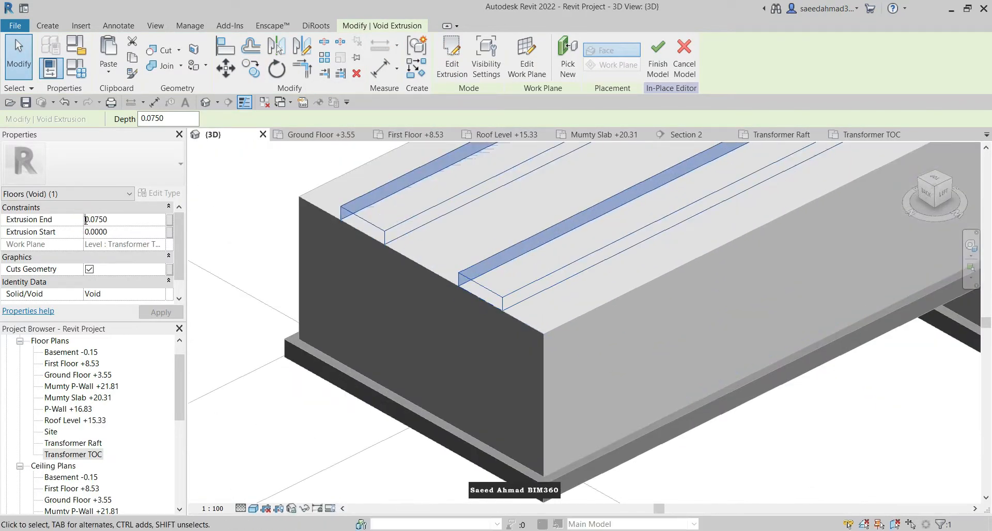
pyautogui.scroll(-5, 355, 273)
pyautogui.scroll(2, 702, 411)
pyautogui.press('Escape')
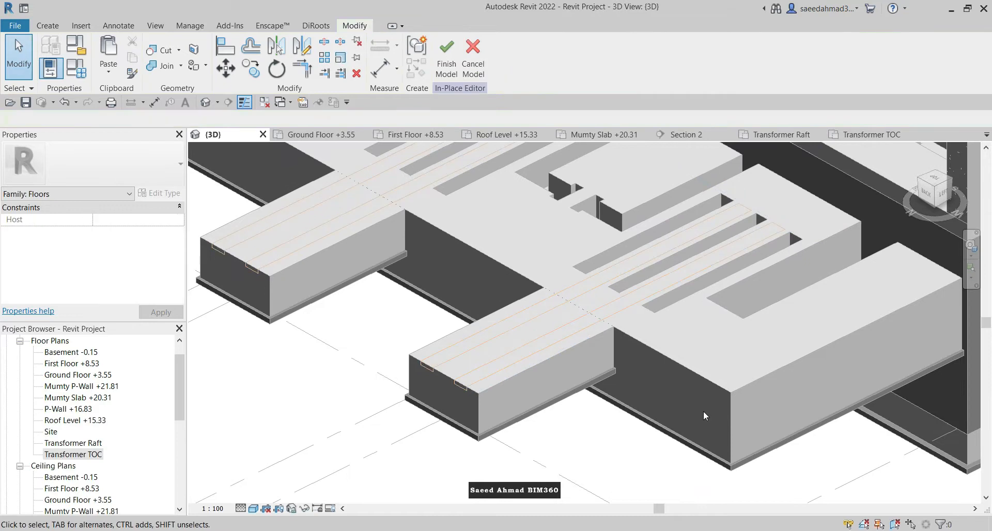
# Step: Cut the main transformer foundation slab with the rail groove void and finish the in-place model
pyautogui.click(698, 371)
pyautogui.click(172, 49)
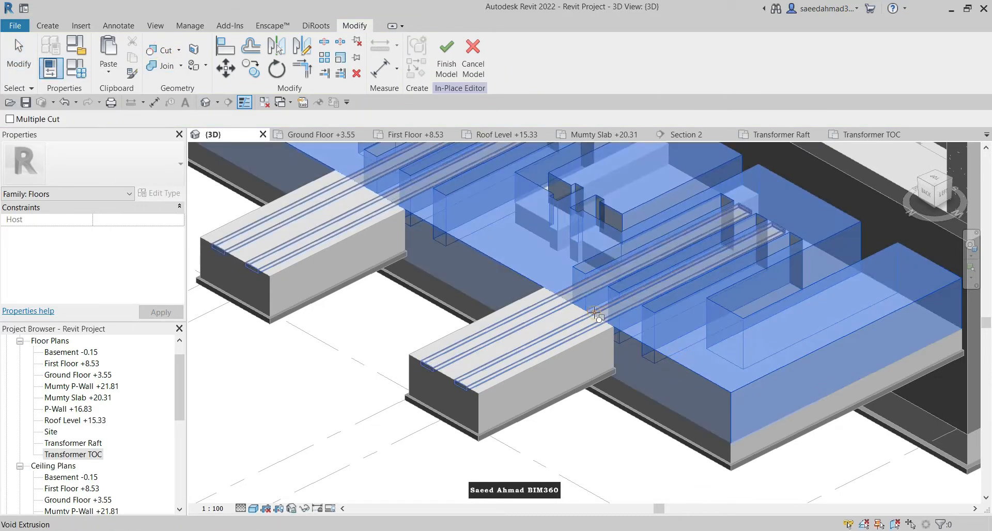
pyautogui.scroll(-5, 453, 358)
pyautogui.scroll(2, 453, 358)
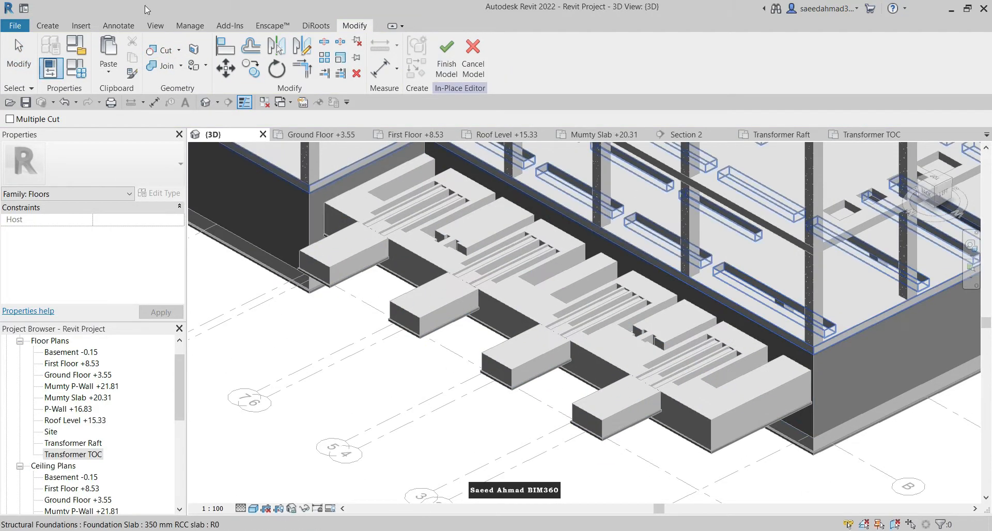
pyautogui.press('Escape')
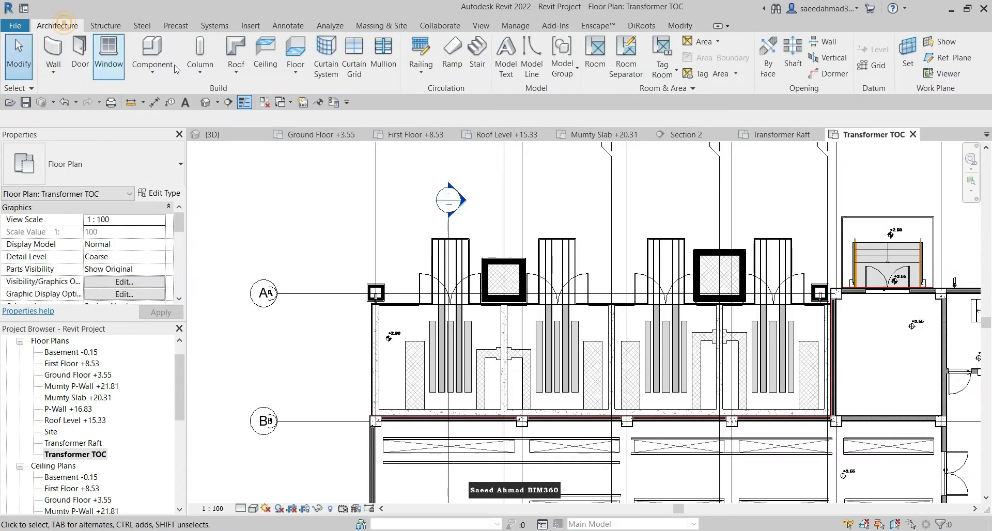
# Step: Start a second in-place model of category Floors in the Transformer TOC plan and begin a rectangular void extrusion
pyautogui.click(133, 126)
pyautogui.scroll(-4, 493, 198)
pyautogui.click(443, 216)
pyautogui.click(506, 412)
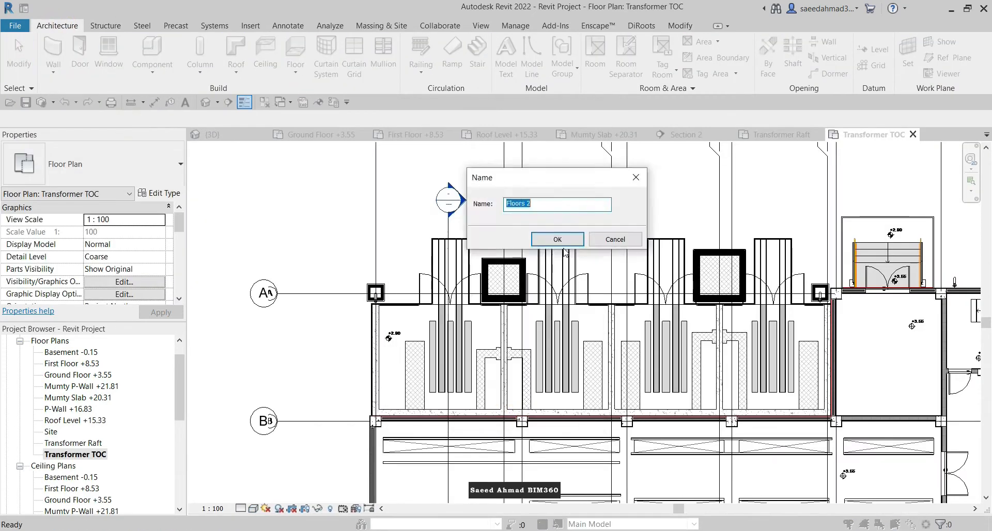
pyautogui.click(556, 239)
pyautogui.click(253, 67)
pyautogui.click(279, 93)
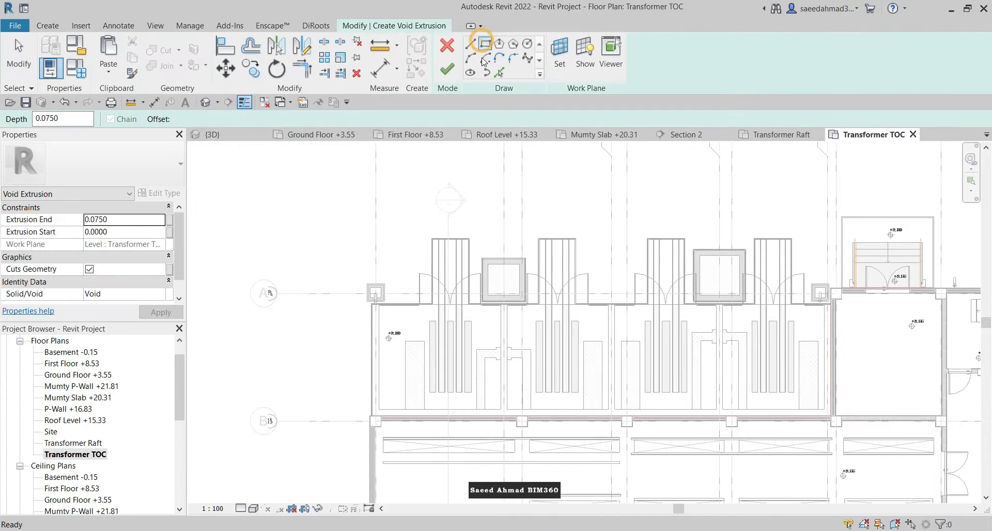
# Step: Sketch a rectangle over the first bench's first groove, from the bench's outer edge to the main slab's edge
pyautogui.scroll(5, 354, 246)
pyautogui.scroll(4, 393, 228)
pyautogui.click(454, 199)
pyautogui.scroll(-7, 480, 218)
pyautogui.scroll(7, 503, 288)
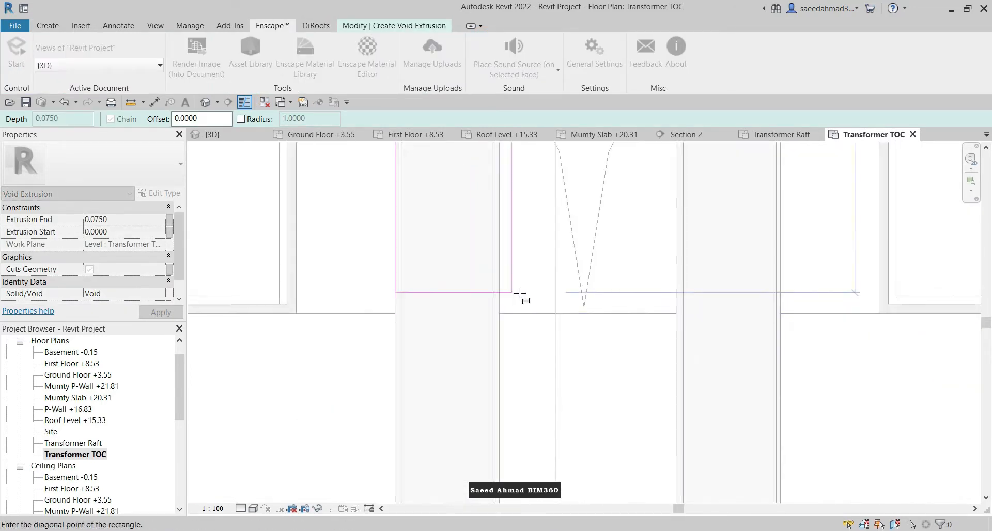
pyautogui.click(494, 324)
pyautogui.scroll(-6, 479, 335)
pyautogui.press('Escape')
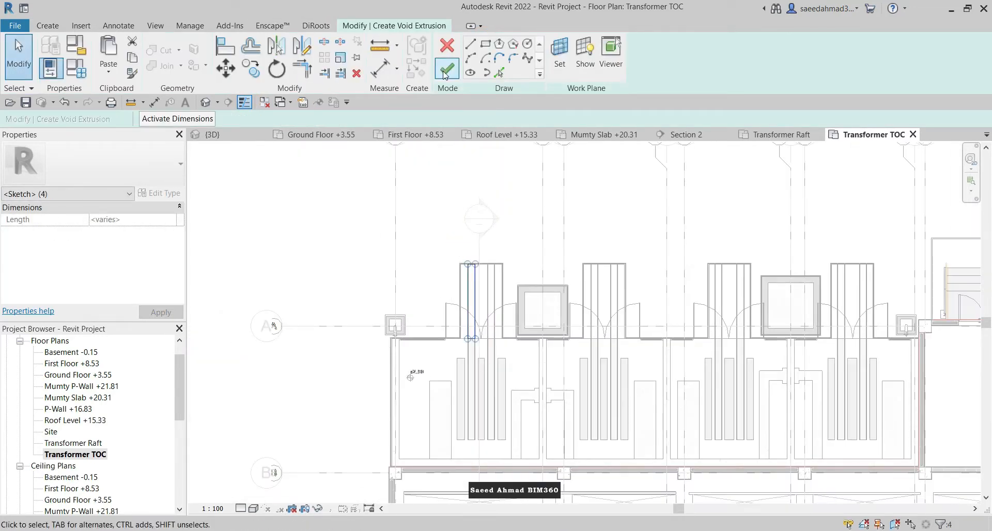
# Step: Copy the short groove rectangle to the first bench's second groove and to both grooves of the second and third benches
pyautogui.click(251, 68)
pyautogui.scroll(8, 473, 265)
pyautogui.click(720, 236)
pyautogui.scroll(-6, 421, 268)
pyautogui.scroll(6, 414, 238)
pyautogui.scroll(3, 412, 235)
pyautogui.click(424, 231)
pyautogui.scroll(-4, 377, 239)
pyautogui.scroll(6, 504, 237)
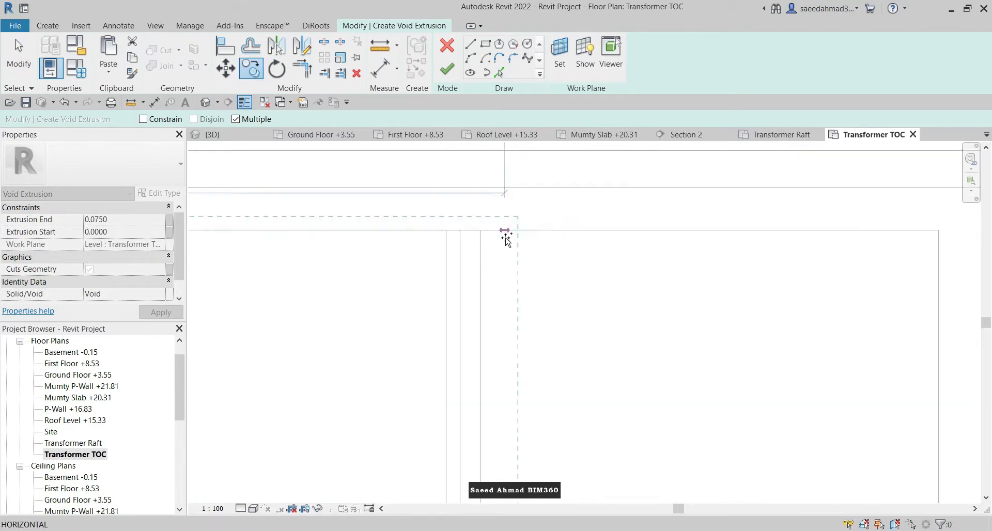
pyautogui.scroll(-4, 284, 301)
pyautogui.scroll(4, 527, 292)
pyautogui.scroll(-4, 527, 292)
pyautogui.scroll(5, 506, 323)
pyautogui.scroll(-8, 352, 296)
pyautogui.press('Escape')
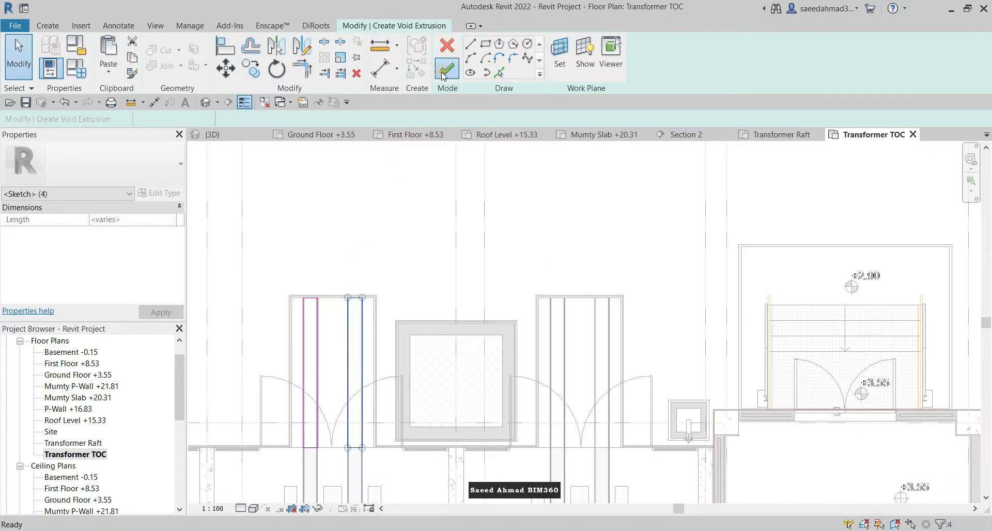
# Step: Finish the bench void sketch and set its extrusion end to -0.075 in the 3D view
pyautogui.click(447, 69)
pyautogui.click(219, 134)
pyautogui.scroll(-1, 597, 296)
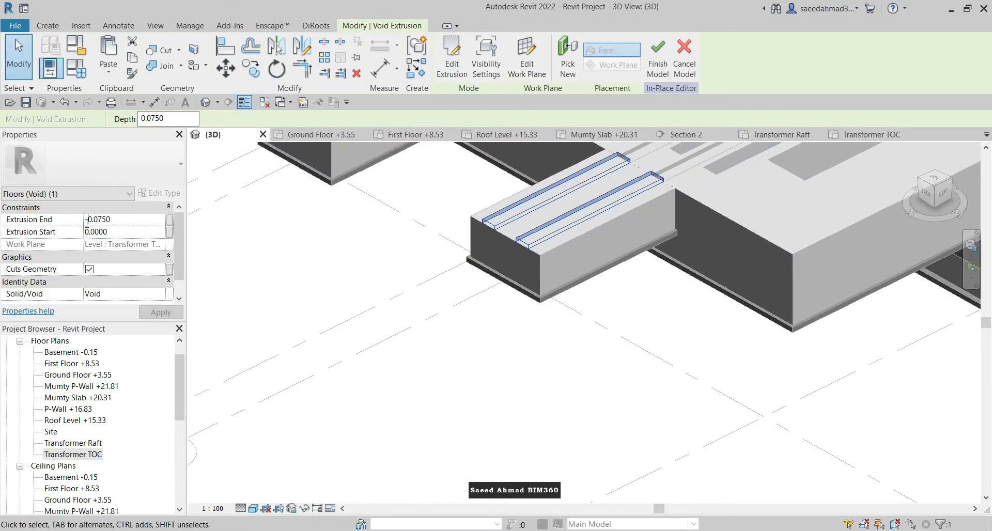
pyautogui.scroll(-3, 615, 309)
pyautogui.moveTo(418, 308); pyautogui.dragTo(514, 388, button='middle')
pyautogui.scroll(-1, 610, 295)
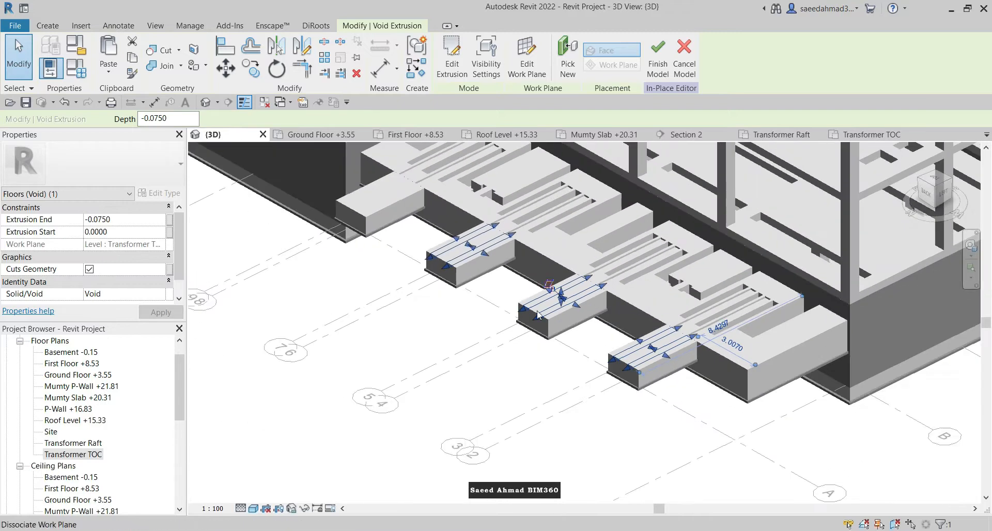
pyautogui.scroll(1, 615, 331)
pyautogui.scroll(1, 423, 218)
# Step: Edit the bench void's sketch in the Transformer TOC plan and add a rectangle over the fourth bench's first groove
pyautogui.doubleClick(422, 217)
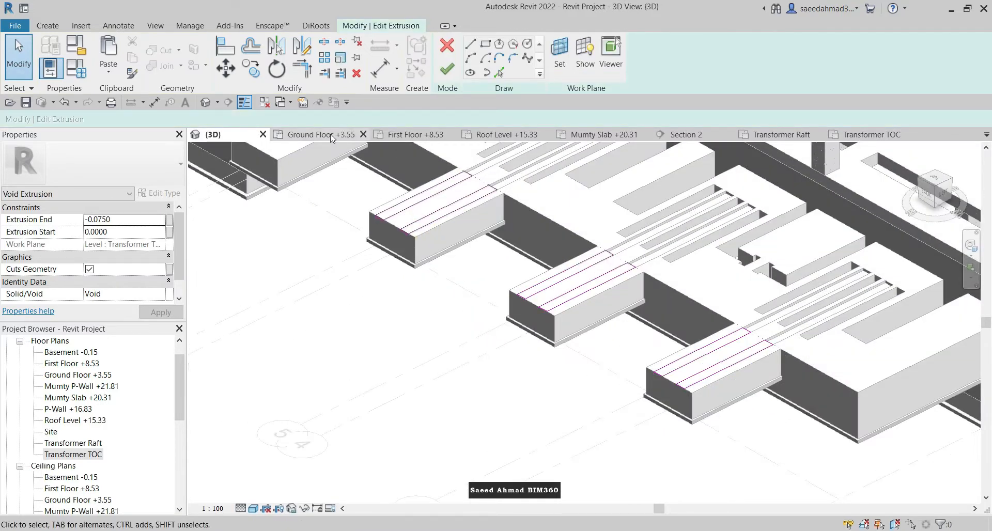
pyautogui.click(871, 136)
pyautogui.click(485, 44)
pyautogui.scroll(6, 594, 291)
pyautogui.scroll(4, 468, 181)
pyautogui.click(461, 165)
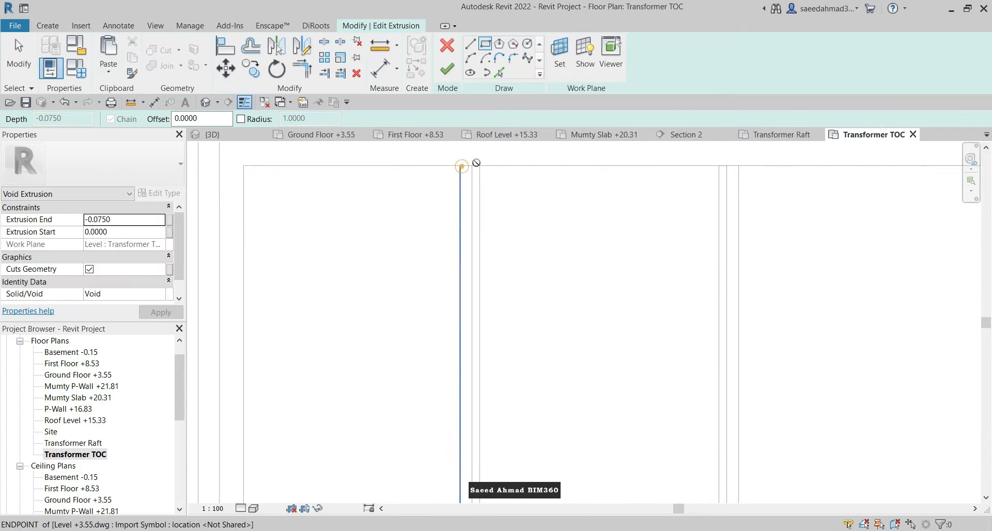
pyautogui.scroll(-6, 462, 166)
pyautogui.scroll(5, 535, 449)
pyautogui.click(546, 316)
pyautogui.scroll(-8, 459, 364)
# Step: Add a rectangle over the fourth bench's second groove and finish the void sketch
pyautogui.scroll(6, 491, 217)
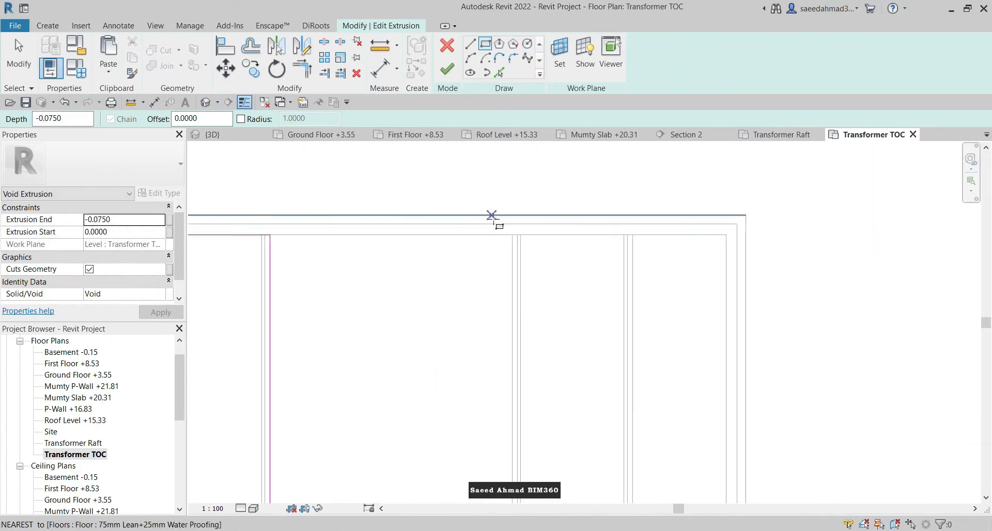
pyautogui.click(514, 232)
pyautogui.scroll(-3, 558, 250)
pyautogui.scroll(-4, 556, 225)
pyautogui.scroll(6, 563, 284)
pyautogui.scroll(2, 544, 275)
pyautogui.click(533, 251)
pyautogui.click(447, 69)
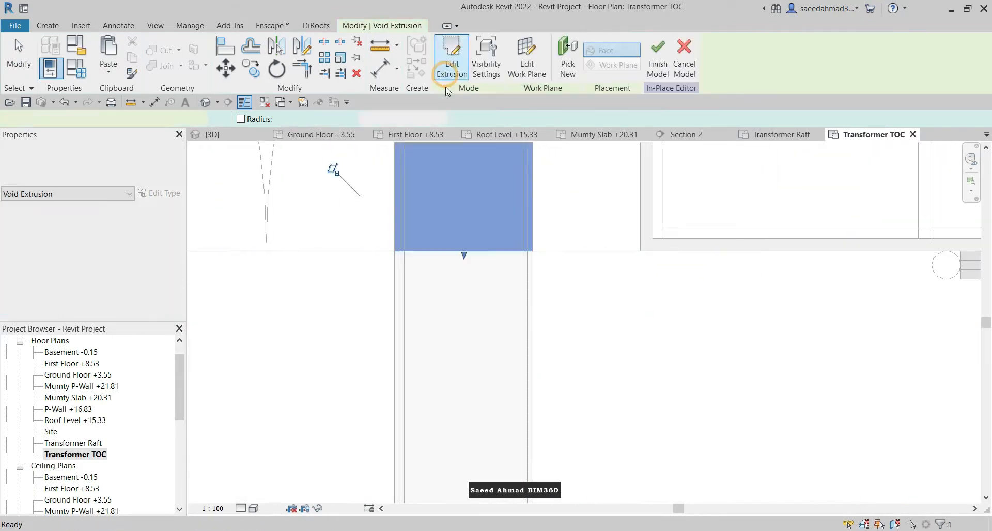
pyautogui.scroll(-5, 486, 292)
# Step: Cut the projecting bench slabs with the new groove void in the 3D view and finish the in-place model
pyautogui.click(231, 139)
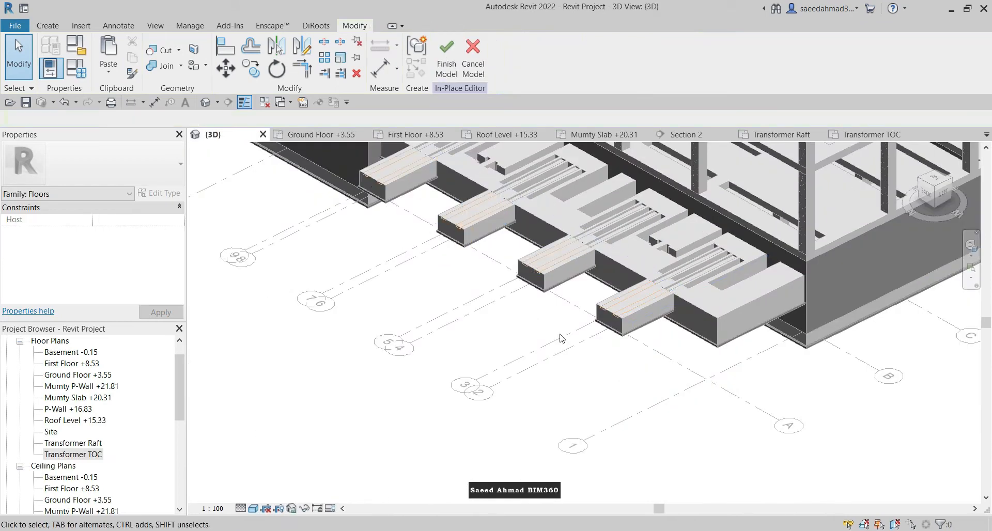
pyautogui.scroll(1, 625, 318)
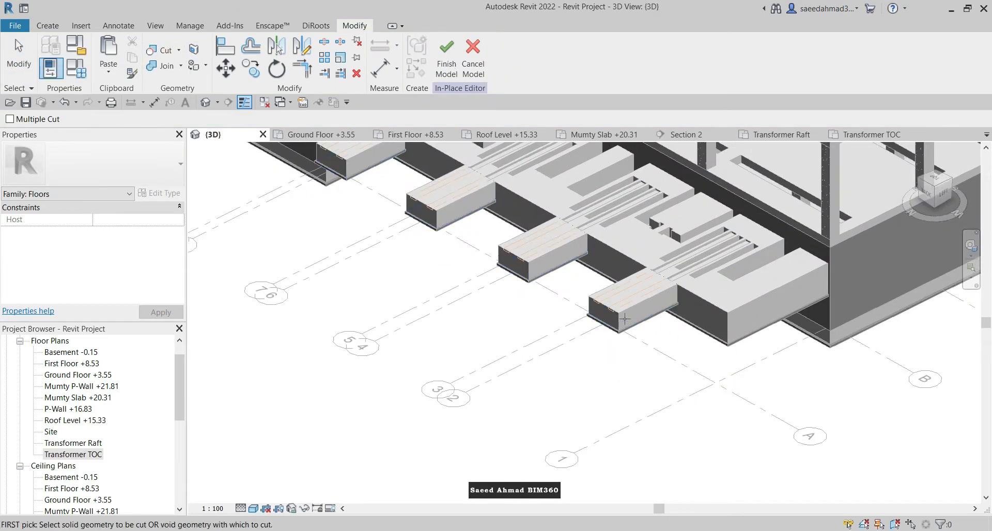
pyautogui.scroll(1, 423, 194)
pyautogui.moveTo(422, 195); pyautogui.dragTo(454, 297, button='middle')
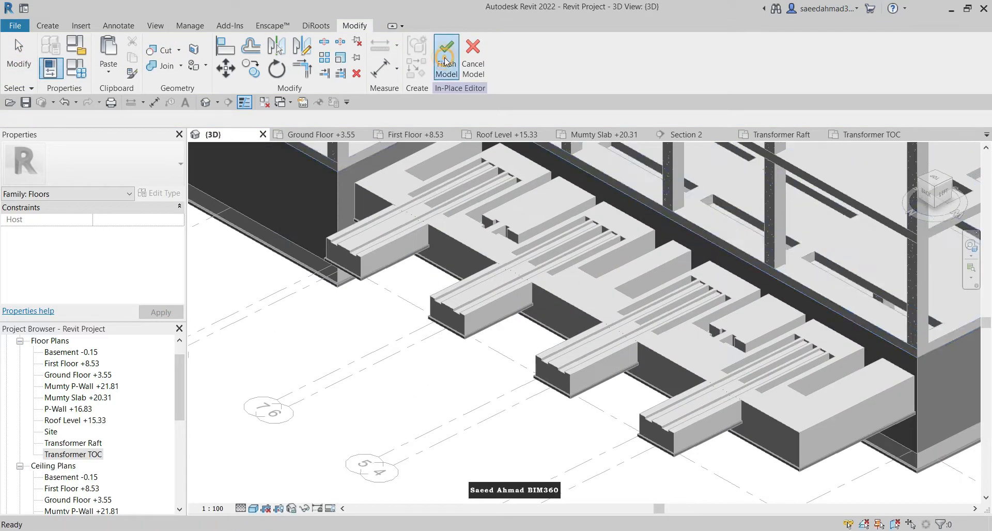
pyautogui.click(446, 59)
# Step: Delete the lower bench slab beneath the grooved projecting benches
pyautogui.scroll(2, 389, 316)
pyautogui.moveTo(386, 314); pyautogui.dragTo(387, 351, button='middle')
pyautogui.click(358, 280)
pyautogui.scroll(2, 358, 280)
pyautogui.click(352, 305)
pyautogui.scroll(-2, 351, 306)
pyautogui.press('Delete')
# Step: Move the 75mm Lean+25mm Water Proofing floor up to the underside of the projecting bench slab in Section 2
pyautogui.scroll(-2, 464, 367)
pyautogui.click(481, 375)
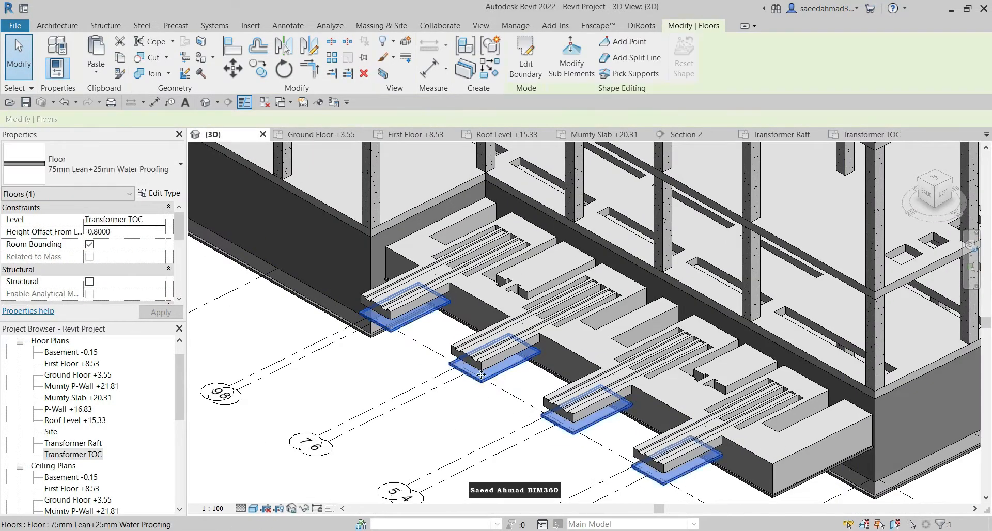
pyautogui.click(688, 134)
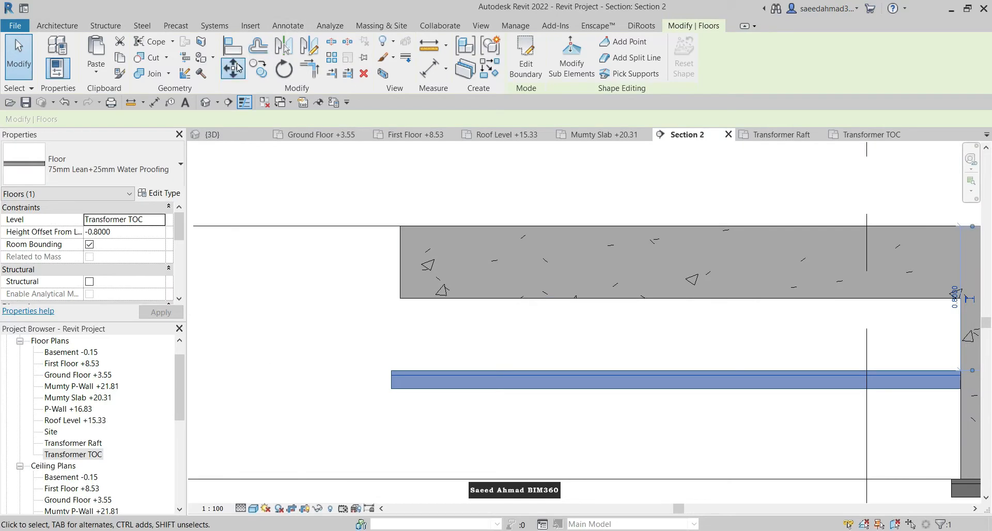
pyautogui.click(237, 67)
pyautogui.scroll(1, 435, 322)
pyautogui.press('Escape')
pyautogui.press('m')
pyautogui.press('v')
pyautogui.click(465, 377)
pyautogui.click(465, 294)
pyautogui.press('Escape')
pyautogui.click(212, 134)
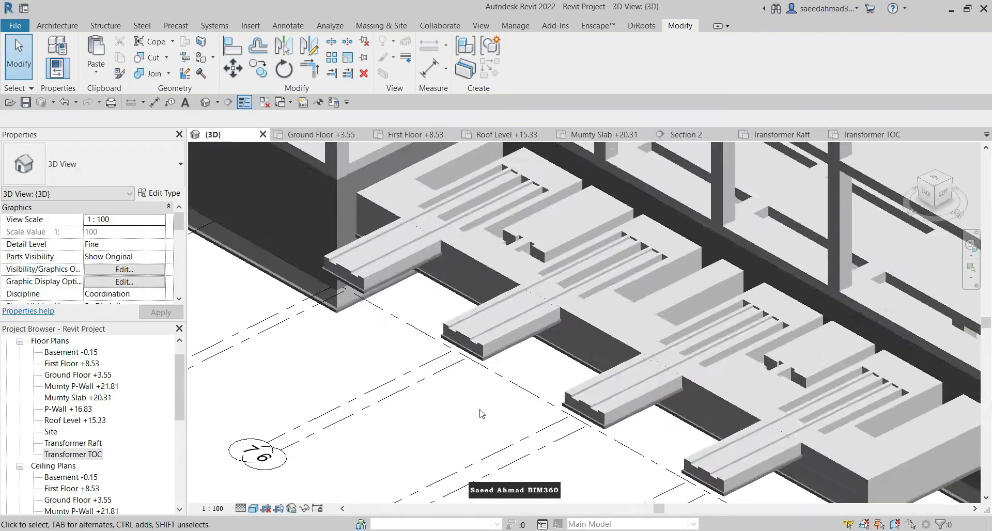
# Step: Examine the projecting bench slabs and the lean floors beneath them in the 3D view and Section 2
pyautogui.scroll(-3, 482, 414)
pyautogui.scroll(4, 672, 320)
pyautogui.click(564, 292)
pyautogui.scroll(3, 561, 294)
pyautogui.click(508, 349)
pyautogui.scroll(-6, 519, 341)
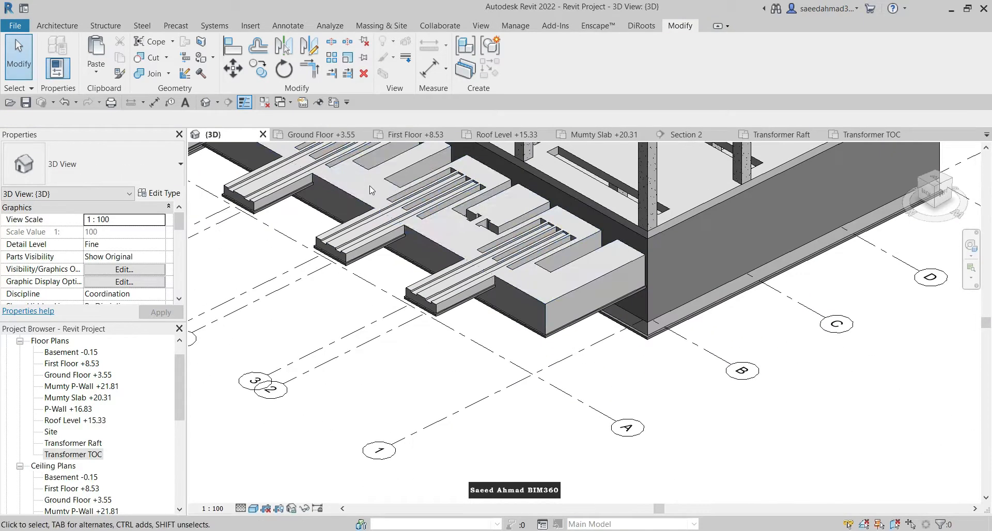
pyautogui.click(675, 134)
pyautogui.scroll(-4, 700, 356)
pyautogui.scroll(6, 649, 341)
pyautogui.click(532, 346)
pyautogui.scroll(-4, 531, 345)
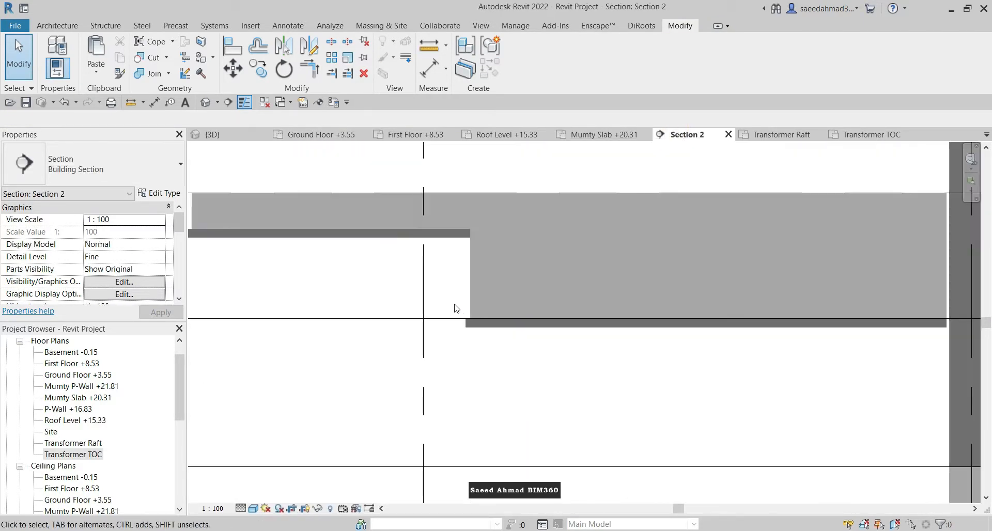
# Step: Look up the transformer fire wall's levels and dimensions in the DAF Electrical Building structure PDF in Foxit PhantomPDF
pyautogui.click(873, 134)
pyautogui.scroll(5, 331, 196)
pyautogui.moveTo(588, 530)
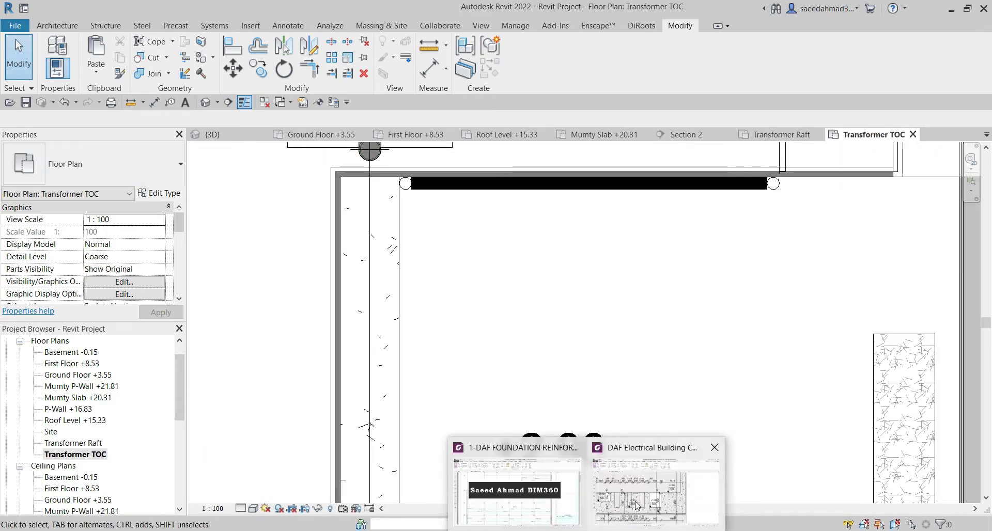
pyautogui.click(655, 476)
pyautogui.moveTo(448, 230); pyautogui.dragTo(500, 343)
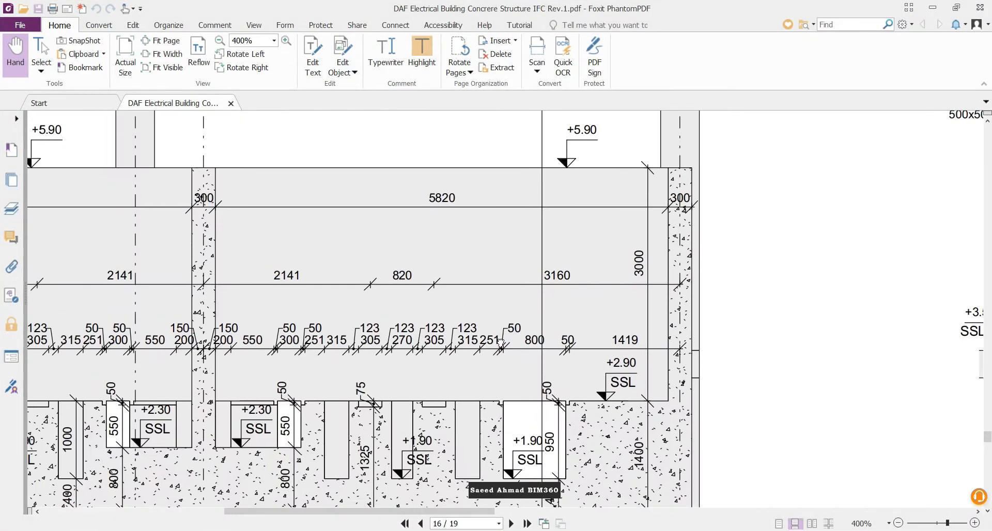
pyautogui.click(937, 9)
pyautogui.scroll(-2, 397, 296)
# Step: Set the scale of the Section 2 view to 1:50
pyautogui.click(318, 134)
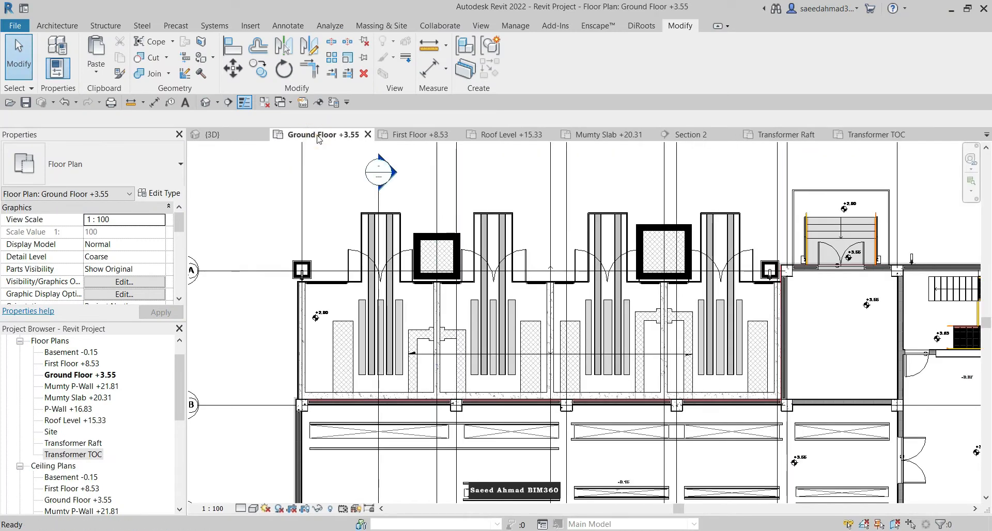
pyautogui.click(688, 134)
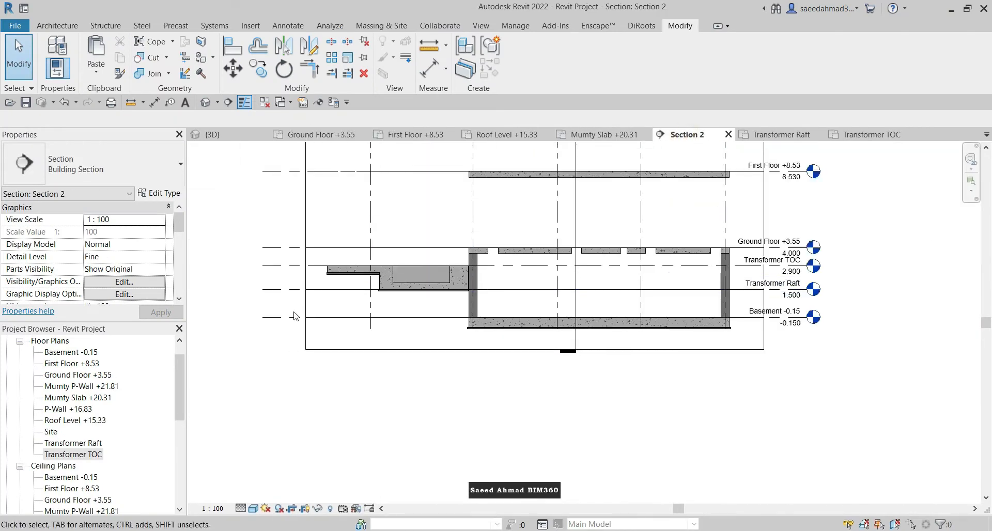
pyautogui.click(281, 290)
pyautogui.click(219, 511)
pyautogui.click(212, 421)
pyautogui.scroll(1, 601, 352)
# Step: Draw a new level line above Ground Floor +3.55 in Section 2, based on the Transformer TOC level
pyautogui.click(624, 223)
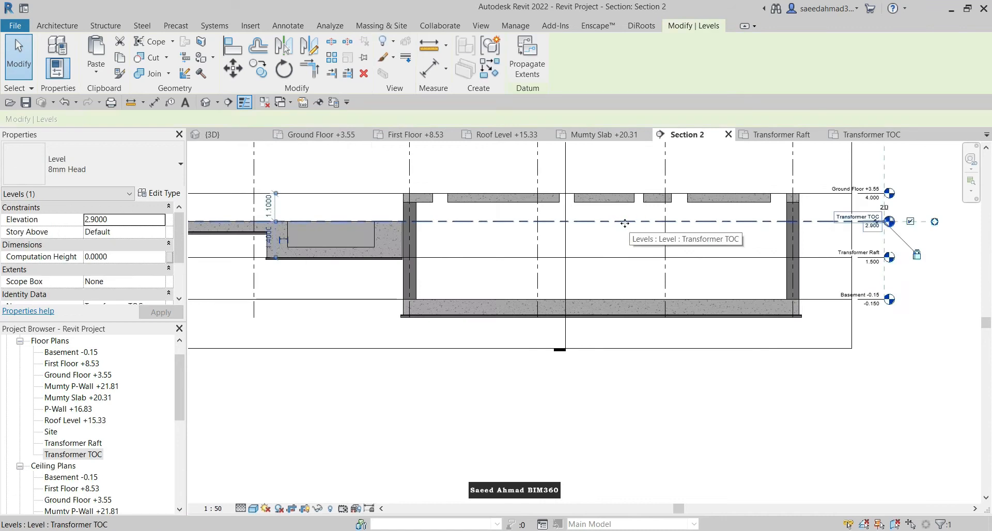
pyautogui.press('c')
pyautogui.press('s')
pyautogui.scroll(-1, 610, 179)
pyautogui.scroll(1, 318, 170)
pyautogui.press('Escape')
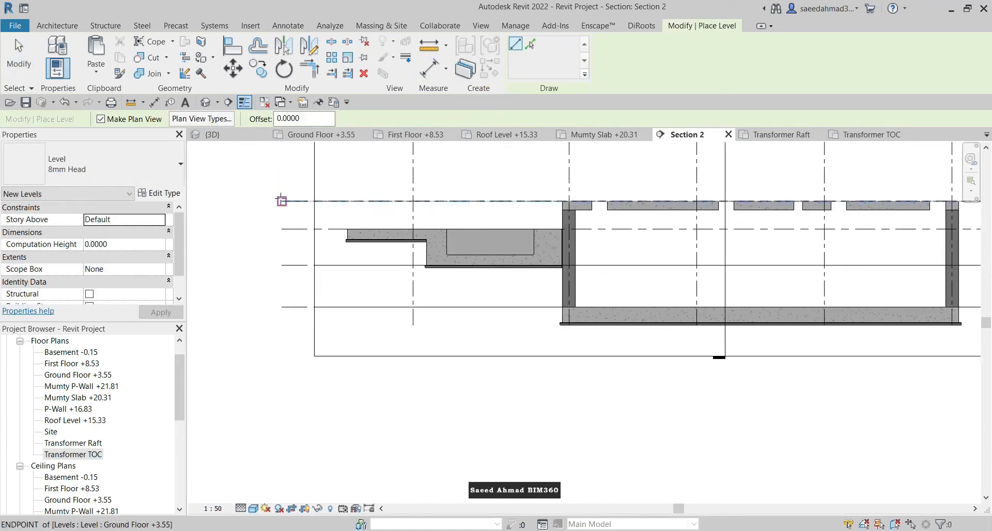
pyautogui.click(284, 181)
pyautogui.scroll(-3, 451, 189)
pyautogui.scroll(4, 772, 181)
pyautogui.click(687, 194)
pyautogui.press('Escape')
# Step: Set the new level's elevation to 5.9 and rename it Fire Wall TOC, together with its matching views
pyautogui.click(492, 199)
pyautogui.scroll(3, 632, 203)
pyautogui.click(654, 206)
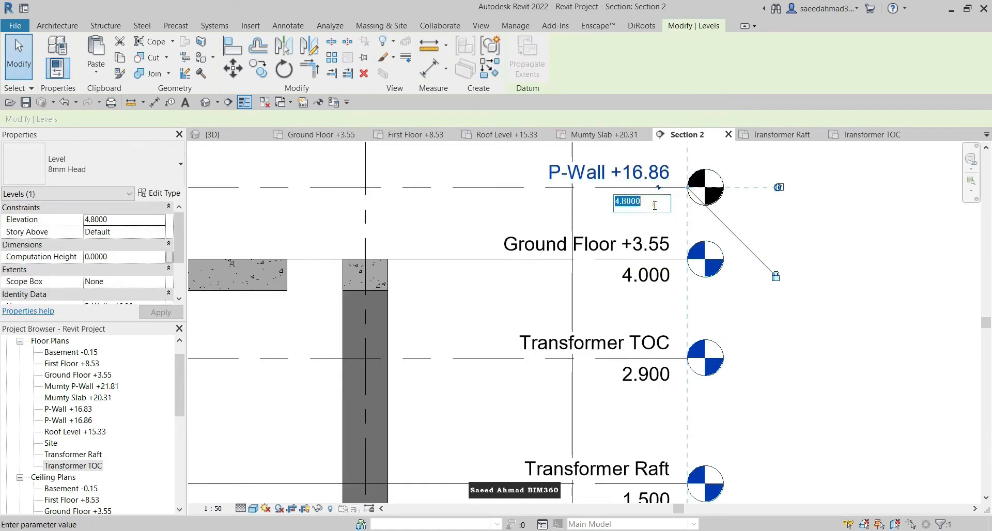
pyautogui.scroll(-2, 635, 394)
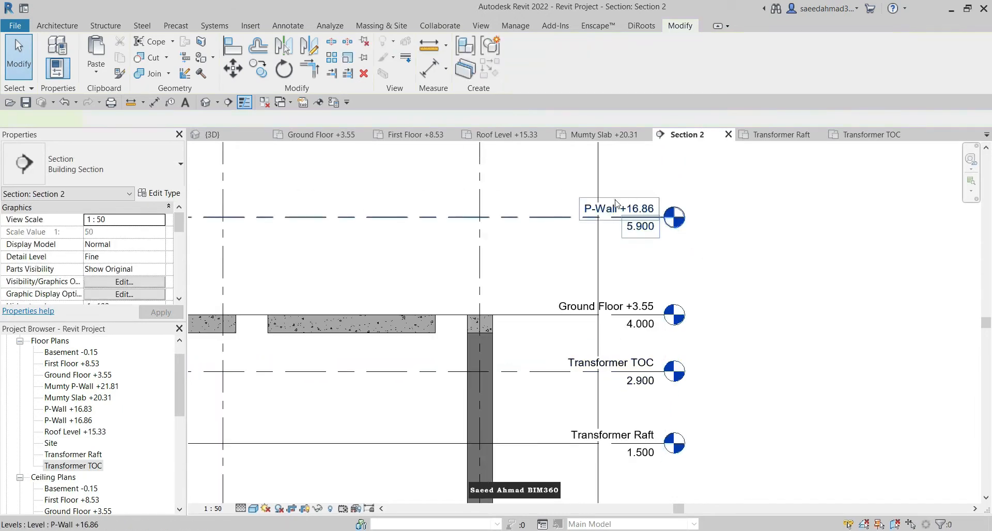
pyautogui.click(618, 206)
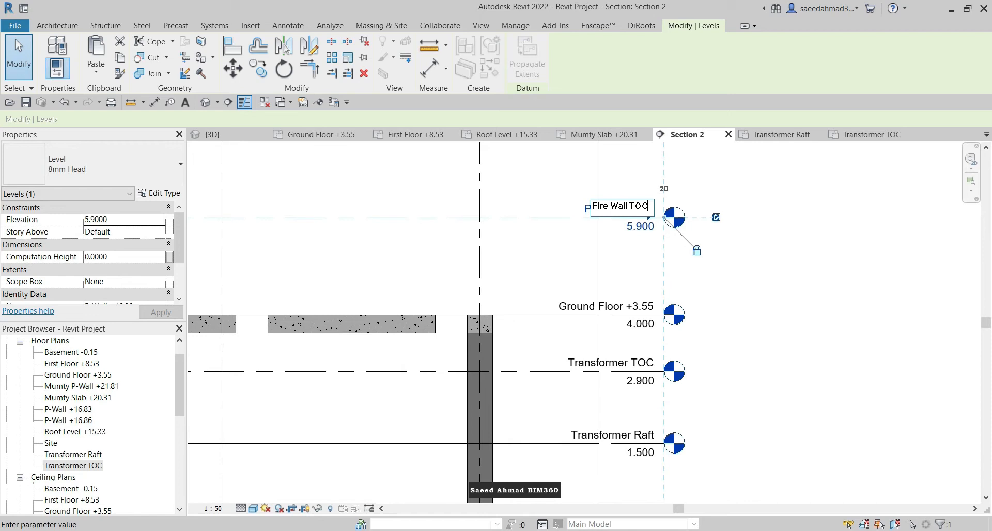
pyautogui.click(870, 272)
pyautogui.scroll(-4, 870, 272)
pyautogui.scroll(1, 368, 263)
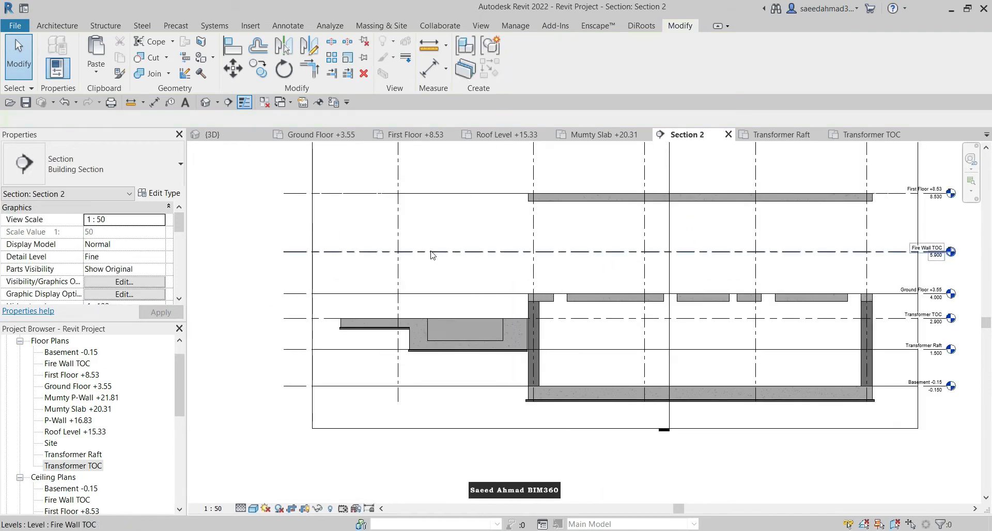
# Step: Measure the fire wall's thickness on the imported drawing in the Transformer TOC plan
pyautogui.click(840, 134)
pyautogui.scroll(3, 405, 277)
pyautogui.press('d')
pyautogui.press('i')
pyautogui.scroll(4, 452, 254)
pyautogui.scroll(-2, 508, 303)
pyautogui.scroll(2, 509, 303)
pyautogui.press('Escape')
pyautogui.press('Escape')
# Step: Set up a 300 mm structural wall that rises from Transformer TOC to the Fire Wall TOC level
pyautogui.click(105, 25)
pyautogui.click(78, 52)
pyautogui.click(101, 173)
pyautogui.click(51, 230)
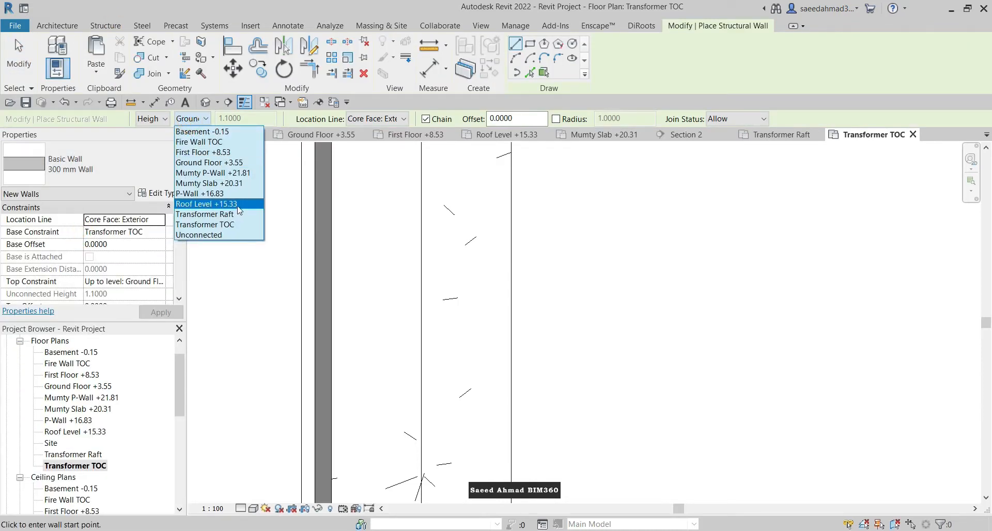
pyautogui.click(199, 142)
pyautogui.scroll(-3, 364, 217)
pyautogui.moveTo(364, 217); pyautogui.dragTo(335, 324, button='middle')
pyautogui.scroll(3, 345, 215)
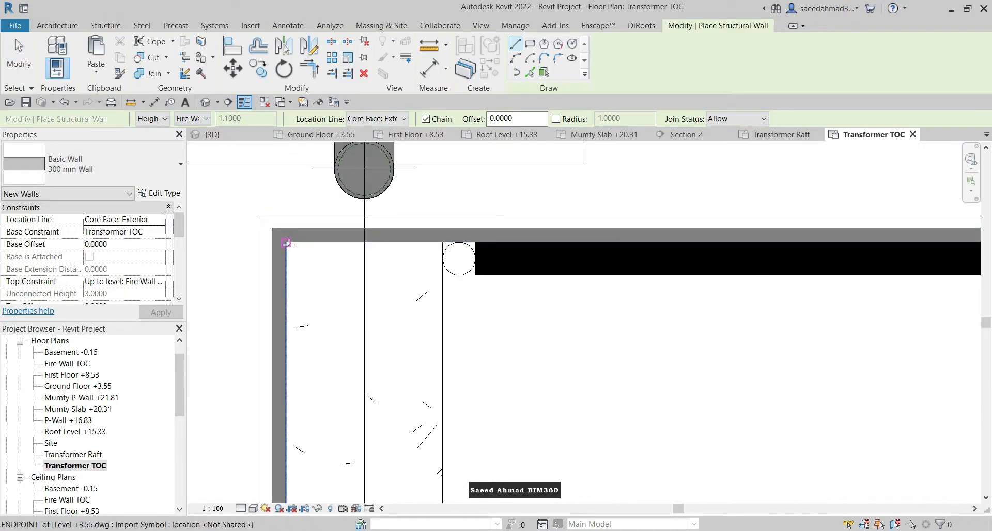
# Step: Draw the structural fire wall as a continuous chain along the two outer sides and the rear of the transformer benches
pyautogui.click(286, 243)
pyautogui.scroll(-4, 354, 304)
pyautogui.click(335, 286)
pyautogui.scroll(-4, 335, 285)
pyautogui.scroll(5, 639, 304)
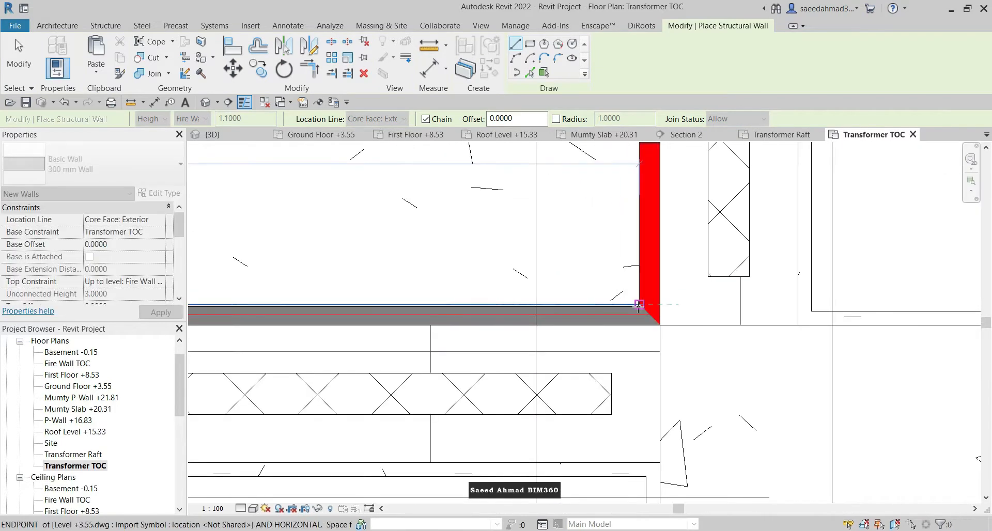
pyautogui.scroll(-5, 637, 341)
pyautogui.scroll(6, 609, 217)
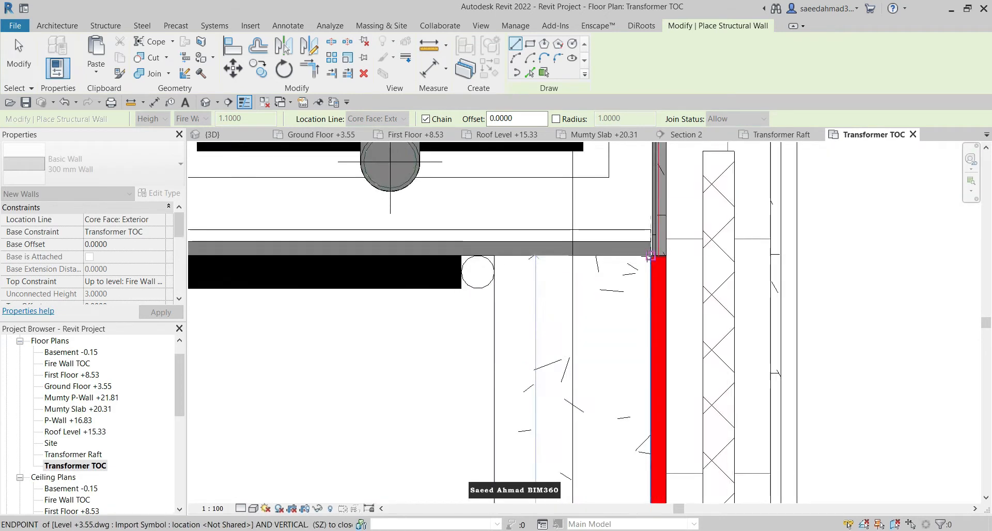
pyautogui.click(655, 219)
pyautogui.press('Escape')
# Step: Draw the first partition fire wall between the transformer bays, from the rear wall to the front bench edge
pyautogui.scroll(-4, 652, 220)
pyautogui.scroll(4, 551, 344)
pyautogui.scroll(-2, 558, 382)
pyautogui.scroll(4, 501, 392)
pyautogui.click(514, 430)
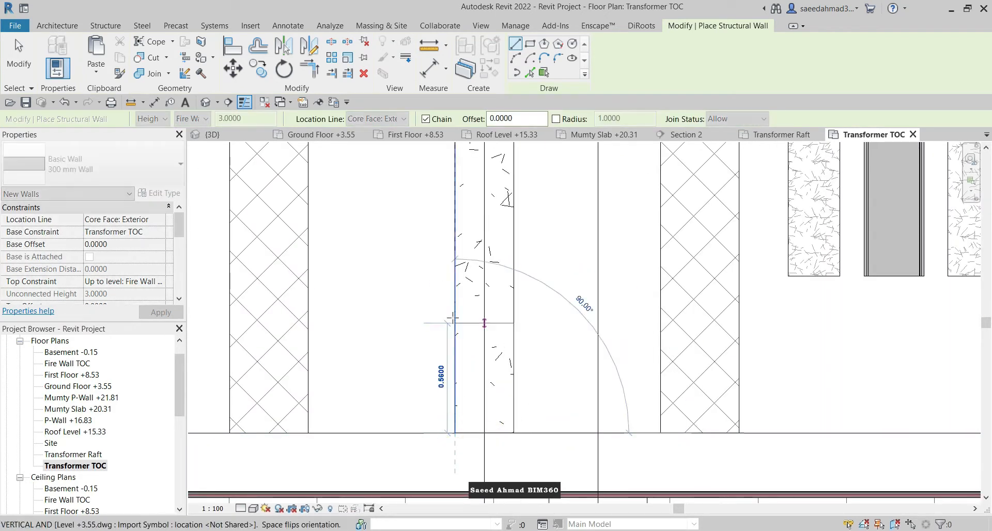
pyautogui.scroll(-3, 514, 413)
pyautogui.scroll(5, 535, 313)
pyautogui.click(428, 303)
pyautogui.press('Escape')
pyautogui.press('Escape')
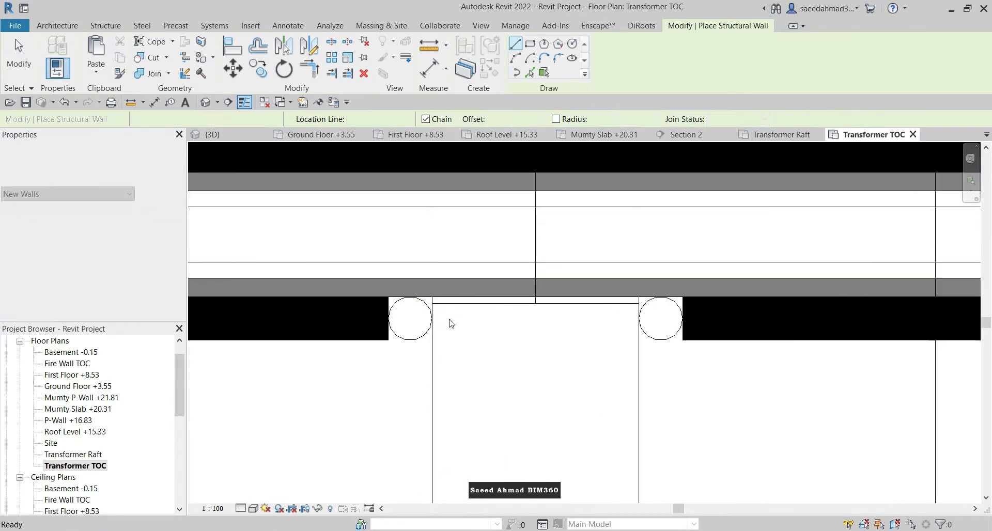
# Step: Stretch the partition wall's front end to align with the bench's front edge line
pyautogui.click(461, 303)
pyautogui.scroll(2, 449, 304)
pyautogui.moveTo(424, 303); pyautogui.dragTo(424, 292)
# Step: Draw a matching partition fire wall between the next two transformer bays, from the rear wall to the front edge
pyautogui.press('c')
pyautogui.press('s')
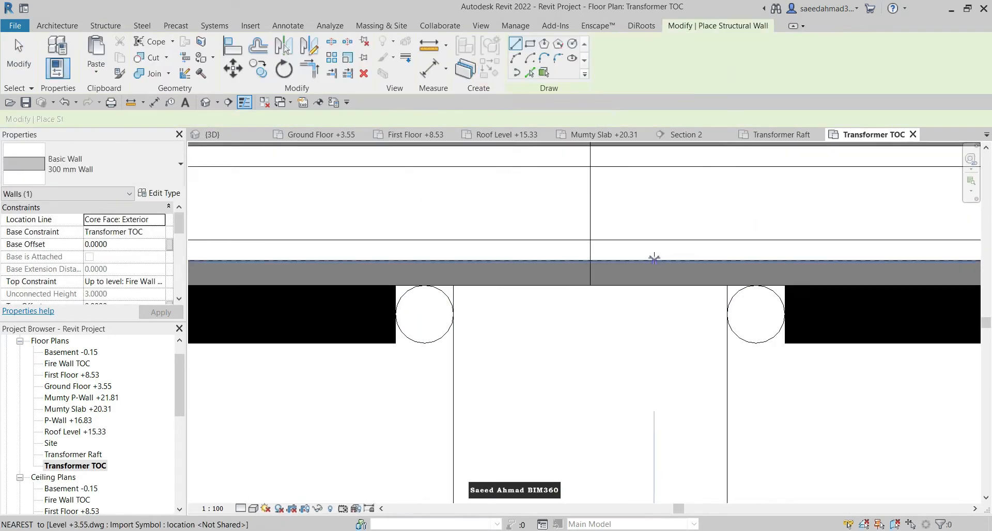
pyautogui.scroll(-5, 653, 258)
pyautogui.scroll(5, 456, 418)
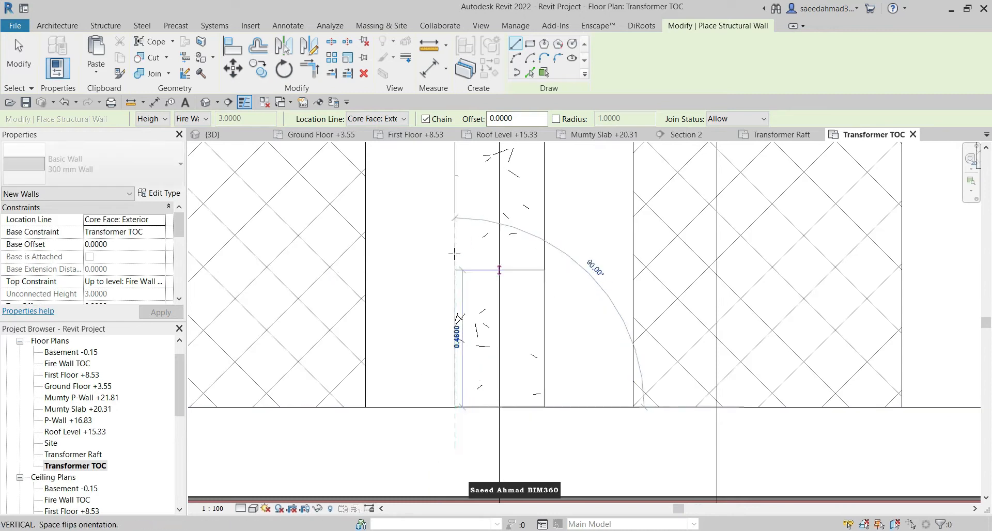
pyautogui.scroll(-6, 483, 369)
pyautogui.scroll(8, 507, 300)
pyautogui.click(465, 306)
pyautogui.press('Escape')
# Step: Draw the last partition fire wall between the remaining transformer bays and end the wall command
pyautogui.scroll(-5, 530, 286)
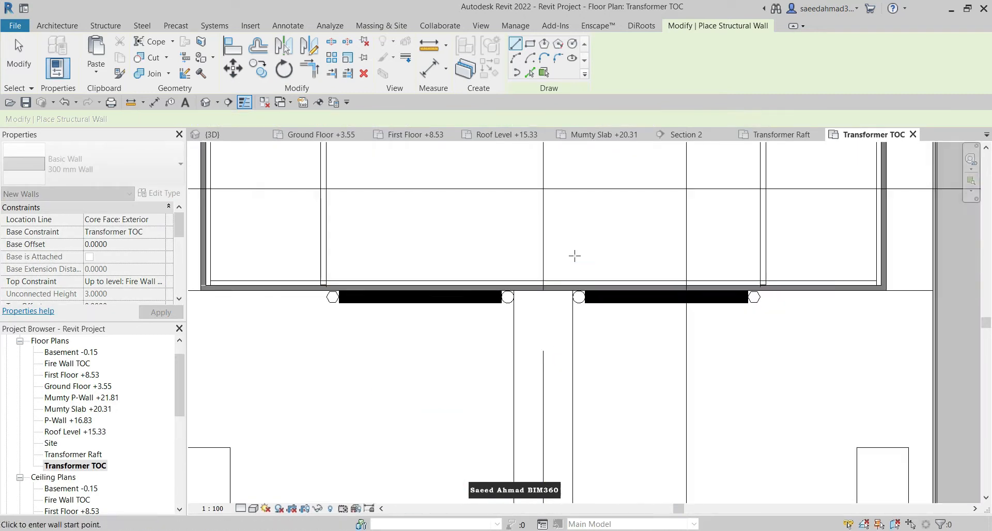
pyautogui.scroll(-4, 574, 256)
pyautogui.scroll(6, 447, 403)
pyautogui.click(467, 423)
pyautogui.scroll(-5, 480, 331)
pyautogui.scroll(7, 455, 170)
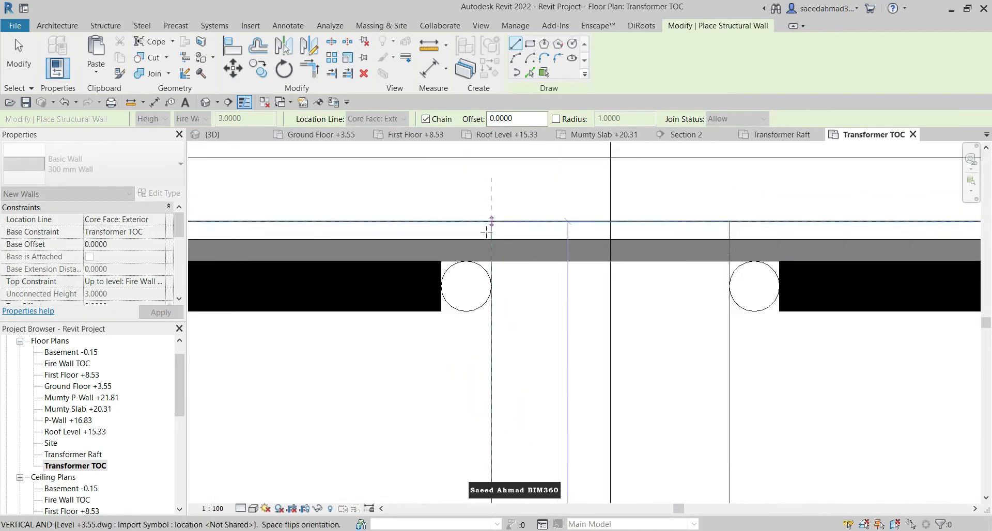
pyautogui.click(490, 259)
pyautogui.press('Escape')
pyautogui.press('Escape')
pyautogui.scroll(-5, 472, 283)
# Step: Examine the building's roof and mumty structure in the 3D view
pyautogui.click(228, 135)
pyautogui.moveTo(387, 269); pyautogui.dragTo(430, 339, button='middle')
pyautogui.scroll(-2, 428, 342)
pyautogui.keyDown('shift'); pyautogui.moveTo(465, 421); pyautogui.dragTo(429, 289, button='middle'); pyautogui.keyUp('shift')
pyautogui.scroll(5, 426, 255)
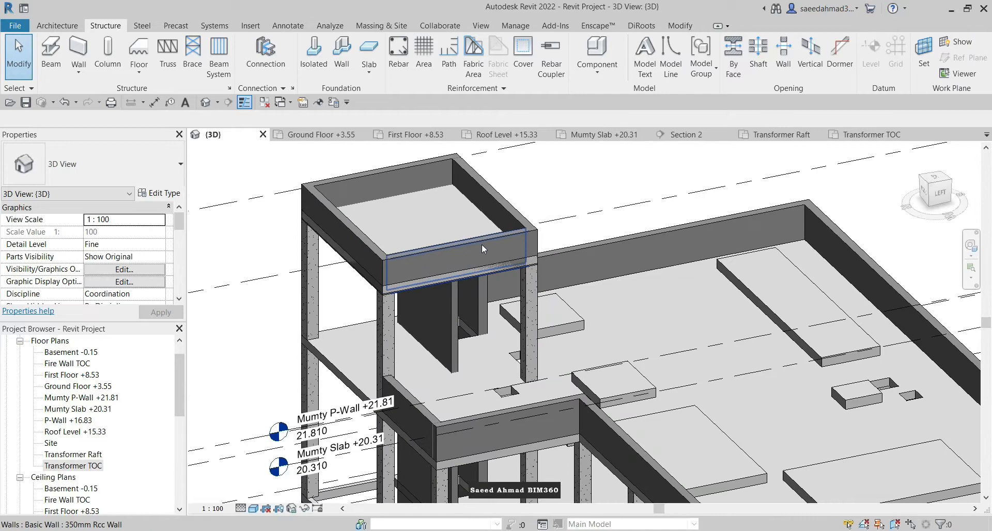
pyautogui.scroll(-2, 539, 198)
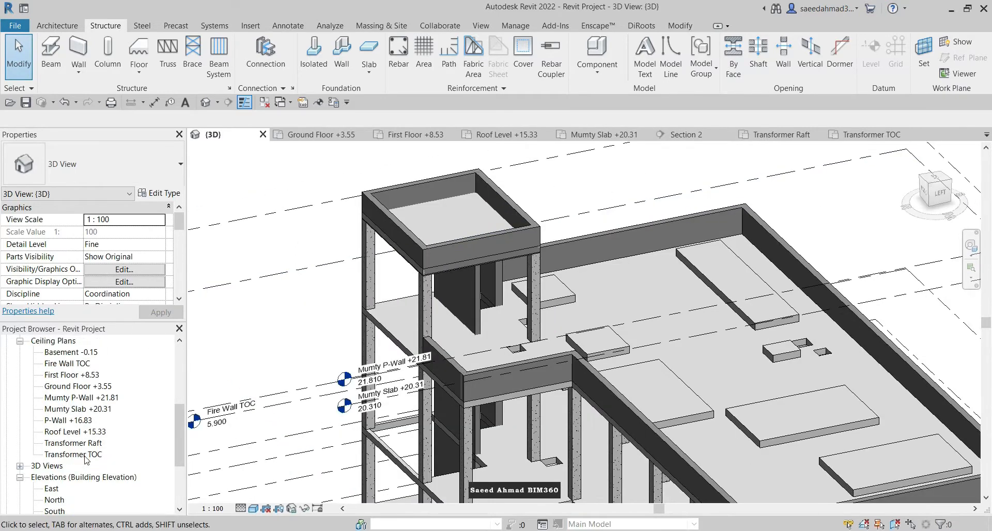
pyautogui.scroll(-2, 84, 458)
# Step: In the East elevation, lower the 350 mm mumty slab so its top aligns with the Mumty Slab +20.31 level
pyautogui.doubleClick(52, 420)
pyautogui.scroll(-7, 527, 228)
pyautogui.moveTo(527, 228); pyautogui.dragTo(618, 520, button='middle')
pyautogui.scroll(4, 642, 266)
pyautogui.scroll(1, 571, 330)
pyautogui.click(453, 285)
pyautogui.scroll(-2, 546, 290)
pyautogui.press('Escape')
pyautogui.scroll(1, 433, 296)
pyautogui.click(435, 297)
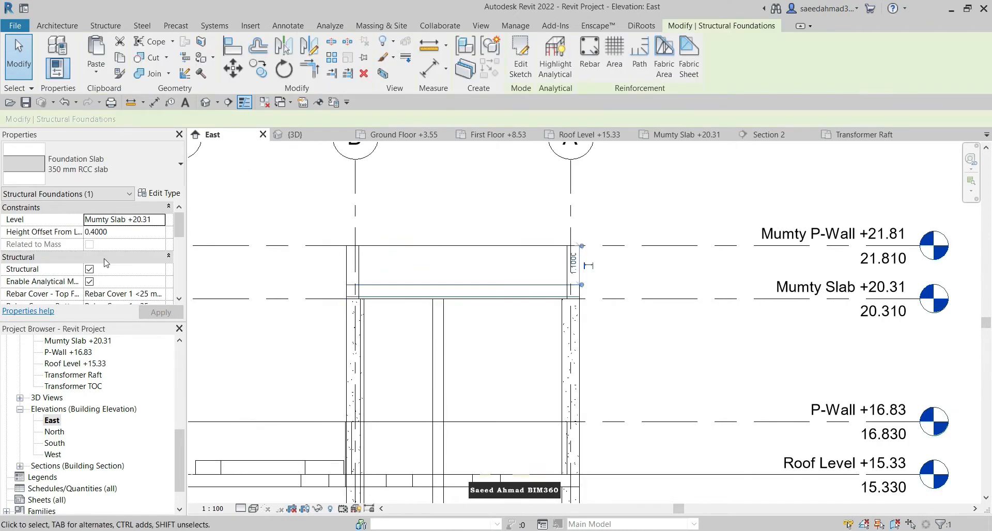
pyautogui.press('Escape')
# Step: Filter the walls and structural columns beneath the mumty slab and lower their tops to the slab's underside
pyautogui.scroll(1, 508, 346)
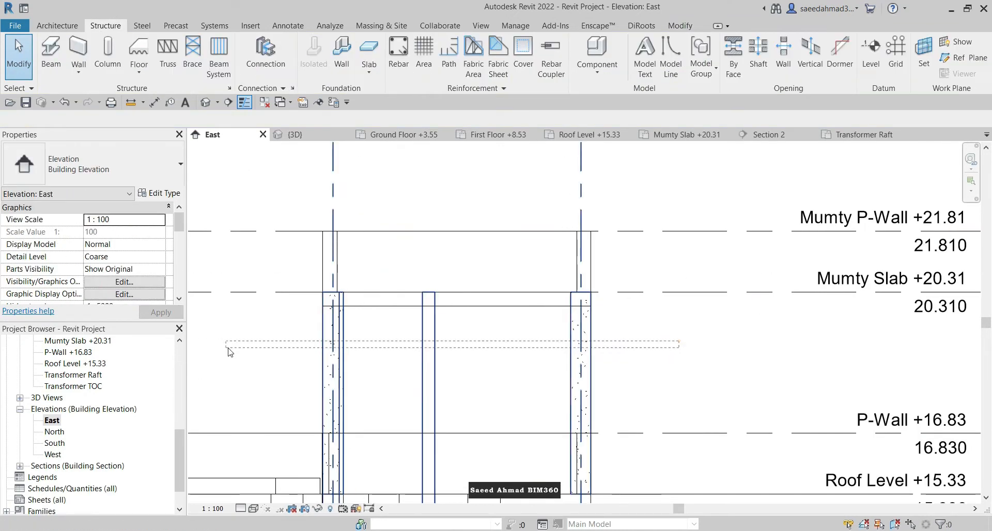
pyautogui.moveTo(228, 348); pyautogui.dragTo(227, 348)
pyautogui.click(520, 52)
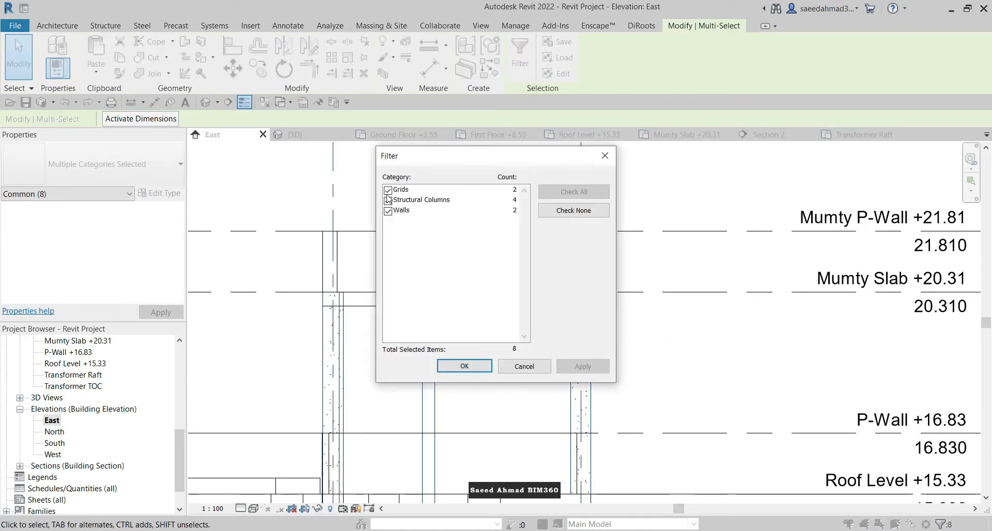
pyautogui.click(464, 365)
pyautogui.moveTo(666, 347); pyautogui.dragTo(310, 377)
pyautogui.click(520, 58)
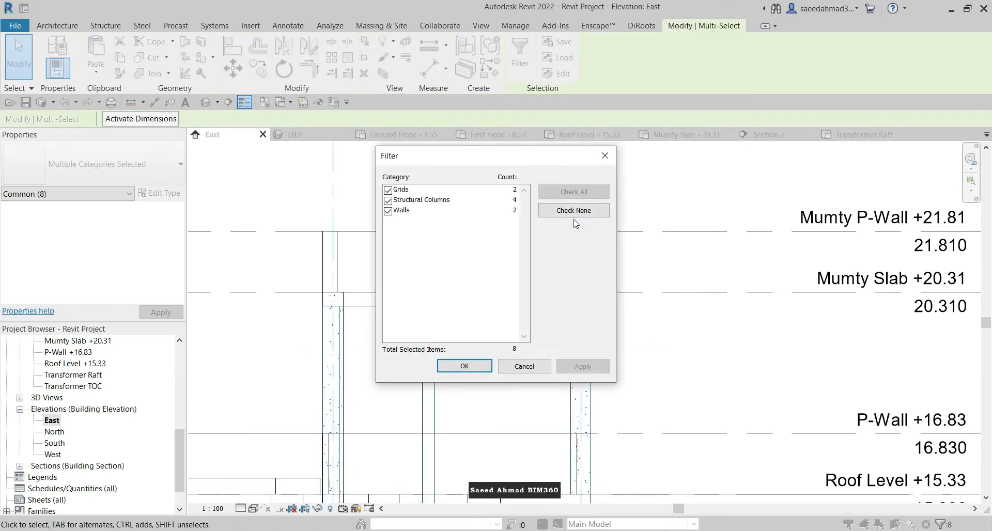
pyautogui.click(394, 203)
pyautogui.click(464, 366)
pyautogui.press('Escape')
pyautogui.scroll(-1, 515, 223)
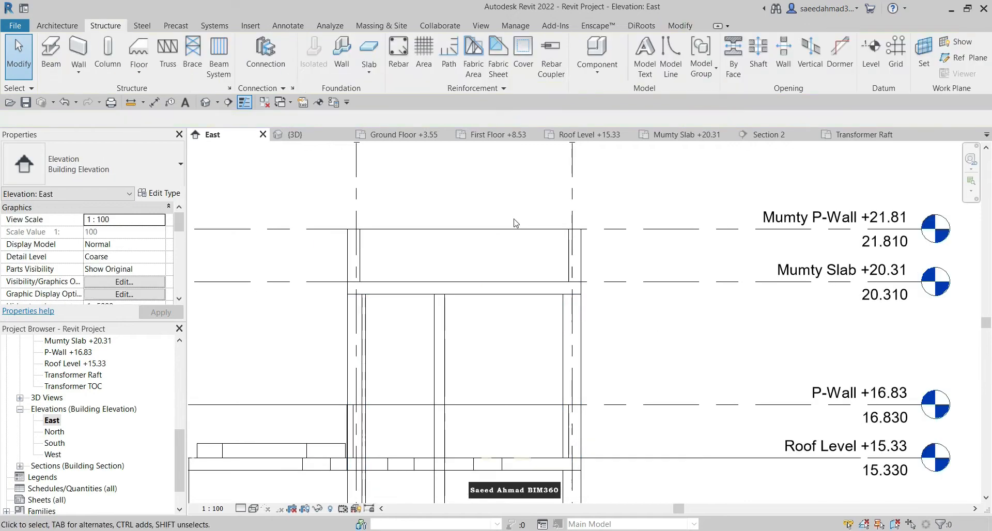
# Step: Inspect the new fire walls around the transformer benches from several angles in the 3D view
pyautogui.hotkey('ctrl', 'Tab')
pyautogui.scroll(-2, 509, 230)
pyautogui.scroll(2, 530, 411)
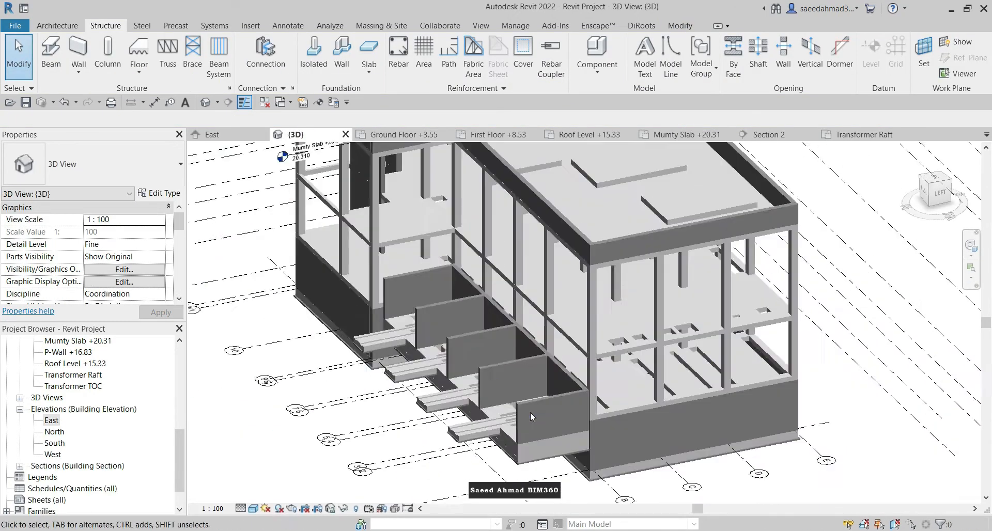
pyautogui.keyDown('shift'); pyautogui.moveTo(530, 411); pyautogui.dragTo(720, 416, button='middle'); pyautogui.keyUp('shift')
pyautogui.scroll(2, 423, 420)
pyautogui.scroll(-4, 422, 420)
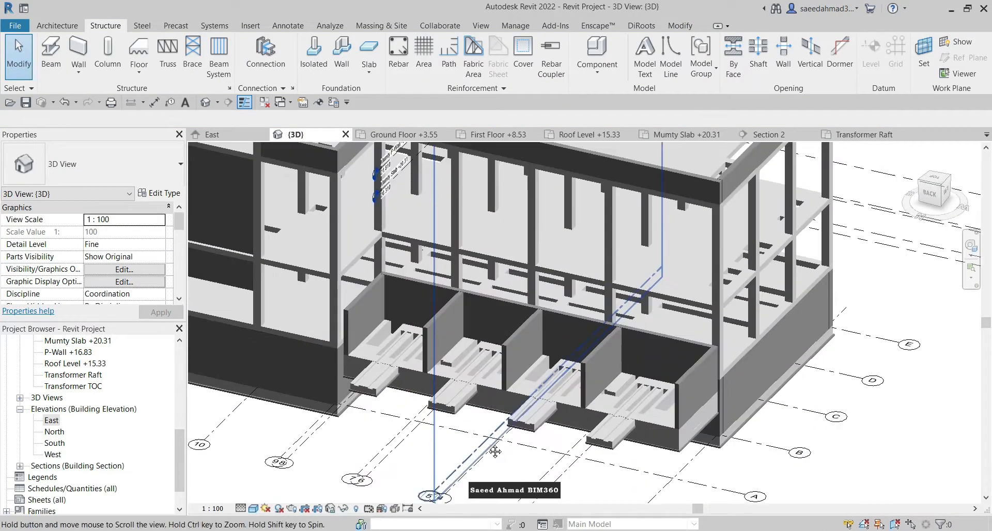
pyautogui.scroll(2, 465, 399)
pyautogui.moveTo(468, 434); pyautogui.dragTo(409, 344, button='middle')
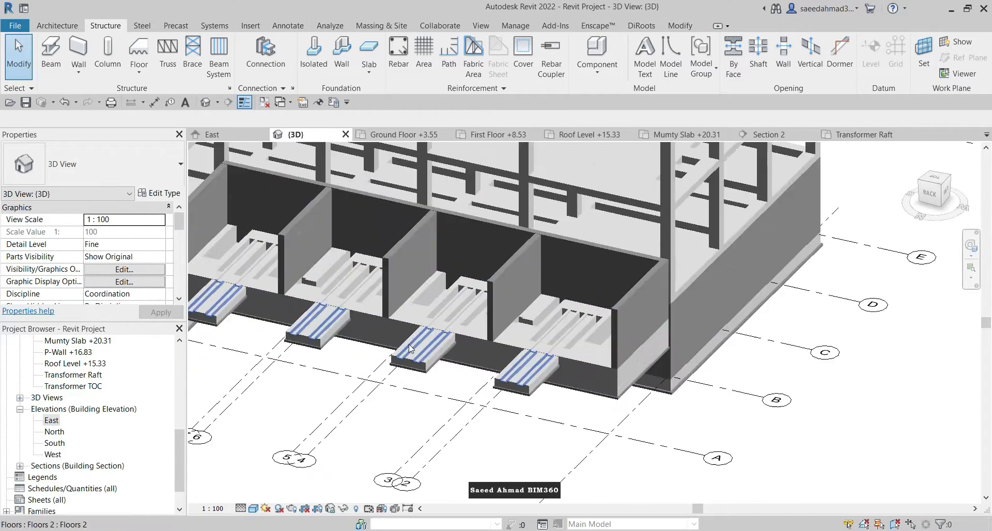
# Step: Examine the square pit outline in the Ground Floor +3.55 plan and check it against the reference drawing
pyautogui.scroll(-1, 407, 218)
pyautogui.click(496, 134)
pyautogui.click(397, 134)
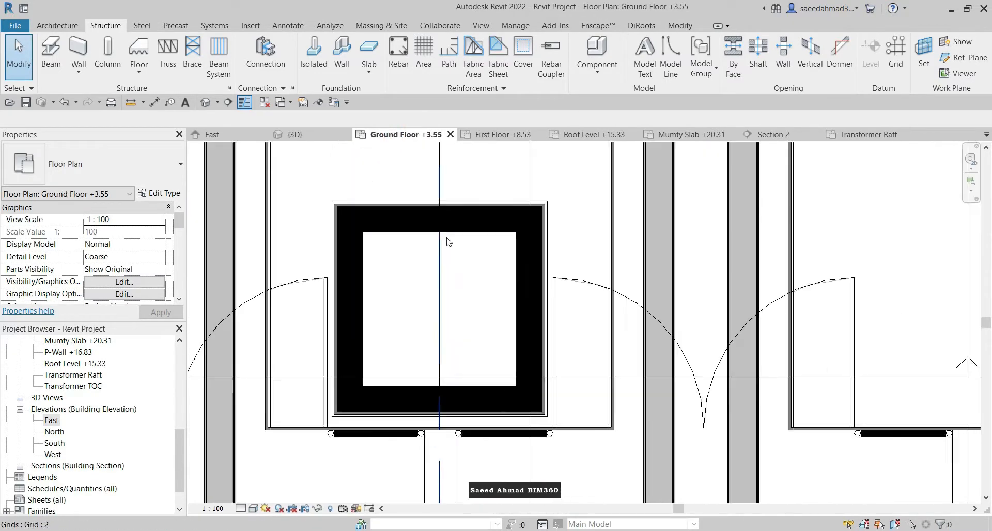
pyautogui.hotkey('alt', 'Tab')
pyautogui.keyDown('ctrl'); pyautogui.scroll(-3, 496, 364); pyautogui.keyUp('ctrl')
pyautogui.keyDown('ctrl'); pyautogui.scroll(5, 430, 354); pyautogui.keyUp('ctrl')
pyautogui.keyDown('ctrl'); pyautogui.scroll(-3, 434, 358); pyautogui.keyUp('ctrl')
pyautogui.hotkey('alt', 'Tab')
# Step: Add a new level at about 0.8 m between the Basement and Transformer Raft levels in the East elevation
pyautogui.click(227, 134)
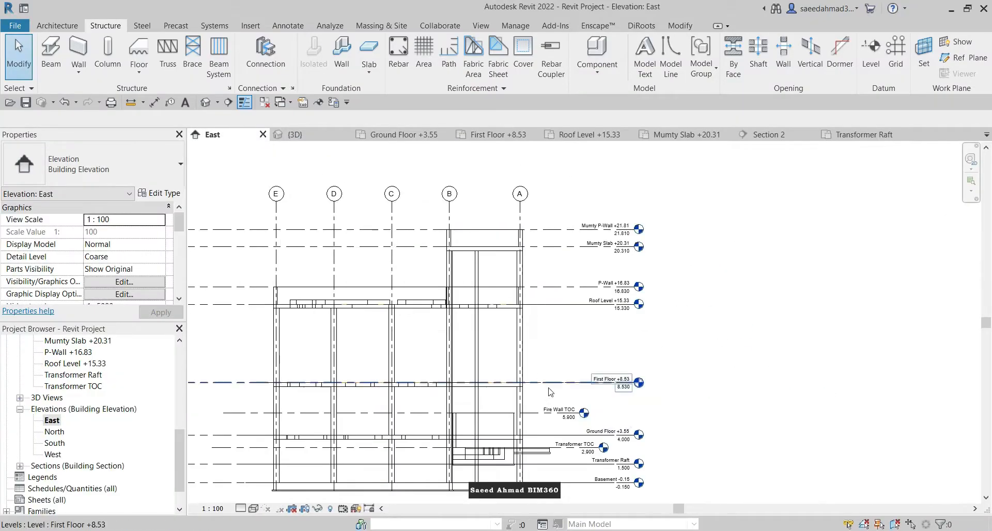
pyautogui.scroll(2, 549, 470)
pyautogui.moveTo(549, 471); pyautogui.dragTo(574, 304, button='middle')
pyautogui.click(582, 287)
pyautogui.moveTo(525, 342); pyautogui.dragTo(591, 350, button='middle')
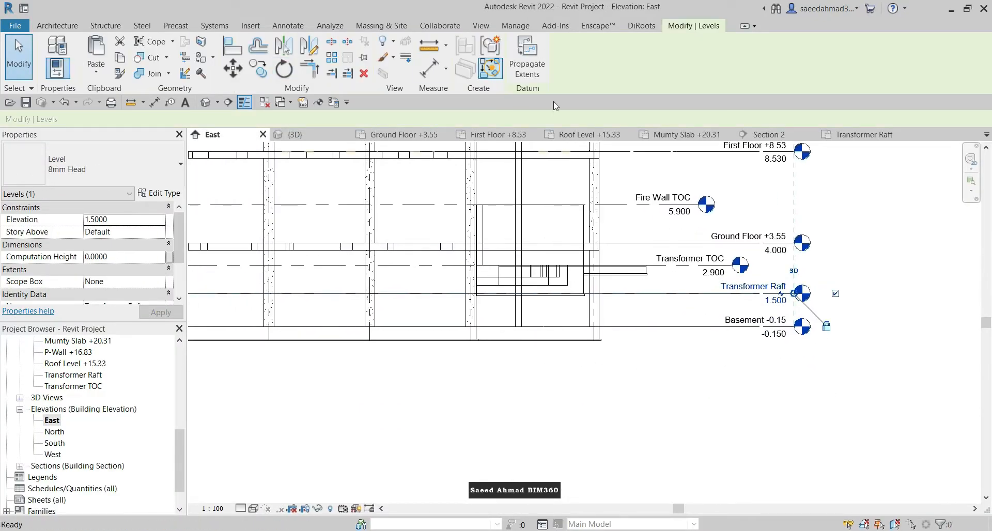
pyautogui.moveTo(361, 305); pyautogui.dragTo(493, 266, button='middle')
pyautogui.click(261, 269)
pyautogui.click(804, 269)
pyautogui.scroll(4, 803, 277)
pyautogui.press('Escape')
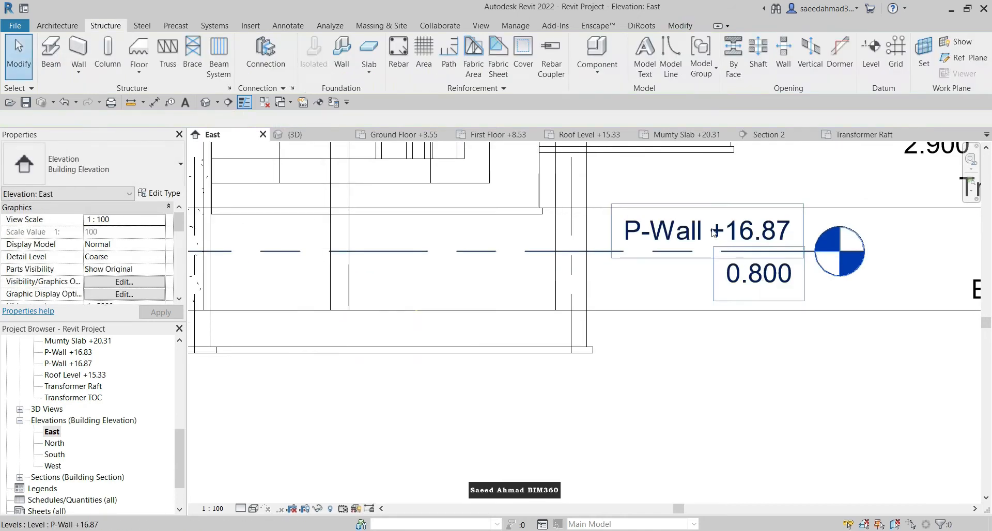
# Step: Rename the new level Pit Slab and set its elevation to 1.2 m
pyautogui.doubleClick(714, 232)
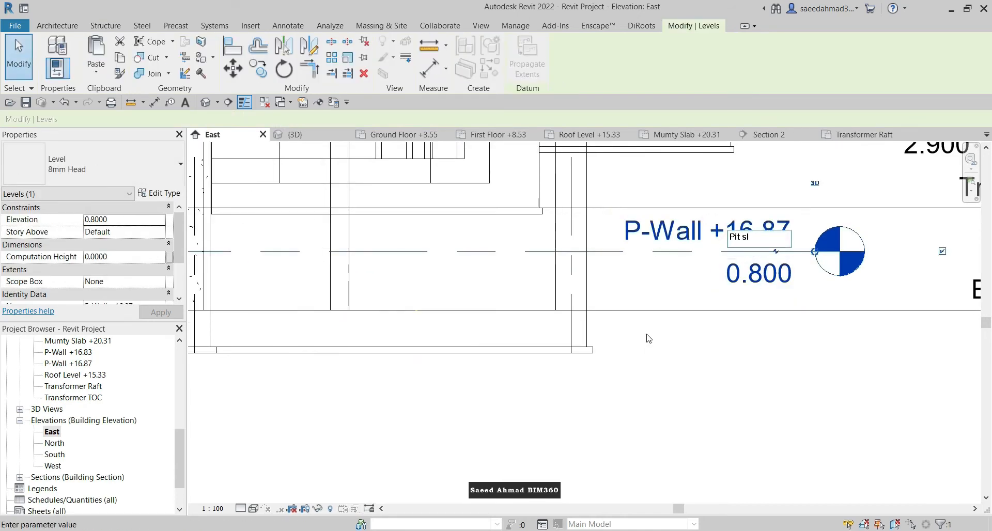
pyautogui.write('1.2')
pyautogui.press('Return')
pyautogui.press('Escape')
pyautogui.click(660, 226)
pyautogui.scroll(-3, 660, 226)
pyautogui.moveTo(261, 241); pyautogui.dragTo(442, 248, button='middle')
pyautogui.press('Escape')
pyautogui.scroll(-1, 568, 248)
pyautogui.scroll(2, 900, 224)
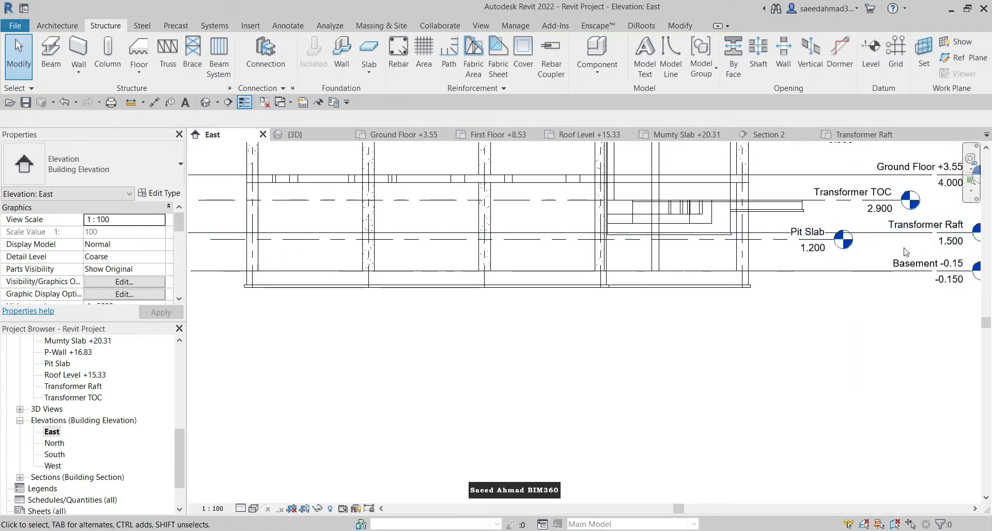
# Step: Open the Pit Slab ceiling plan and set its underlay range from Pit Slab up to Transformer TOC
pyautogui.click(774, 245)
pyautogui.scroll(1, 91, 418)
pyautogui.doubleClick(57, 386)
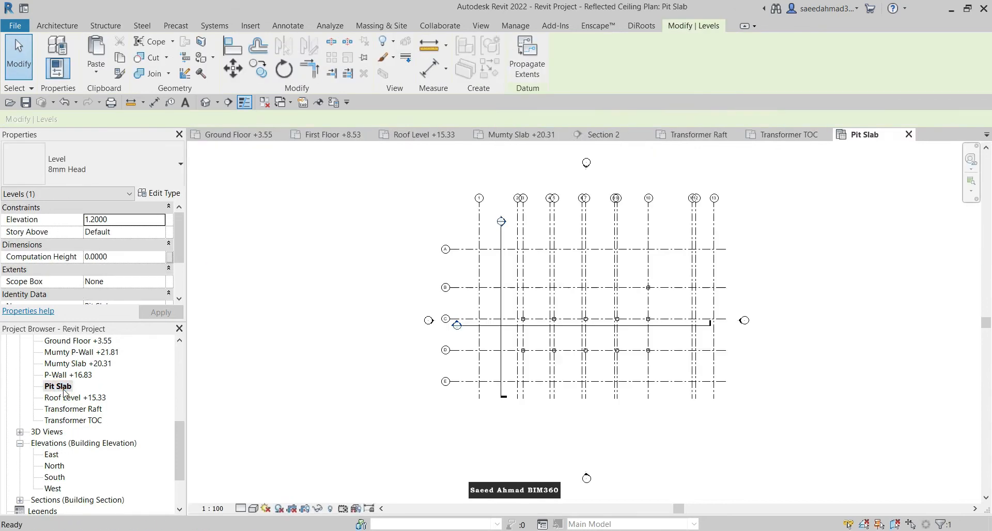
pyautogui.scroll(-1, 91, 393)
pyautogui.scroll(-3, 145, 255)
pyautogui.scroll(4, 155, 253)
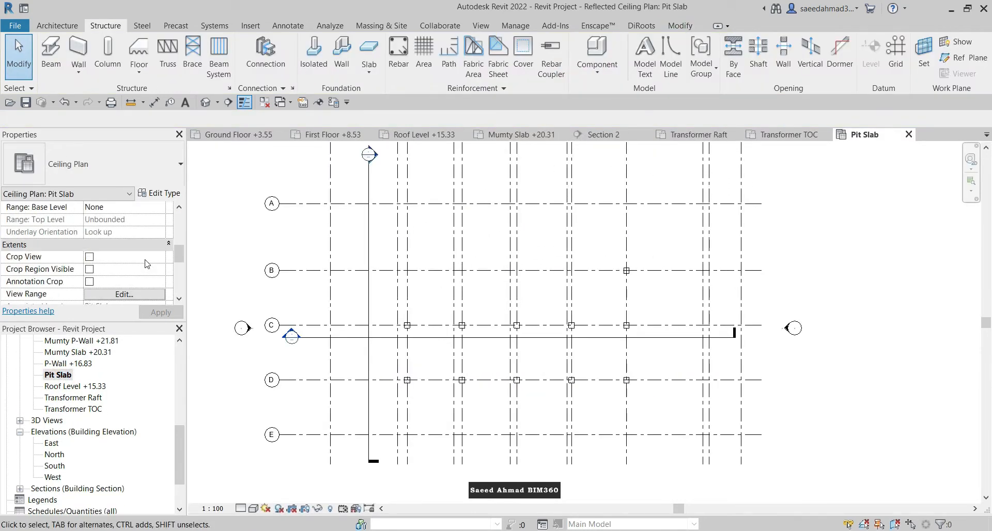
pyautogui.click(164, 233)
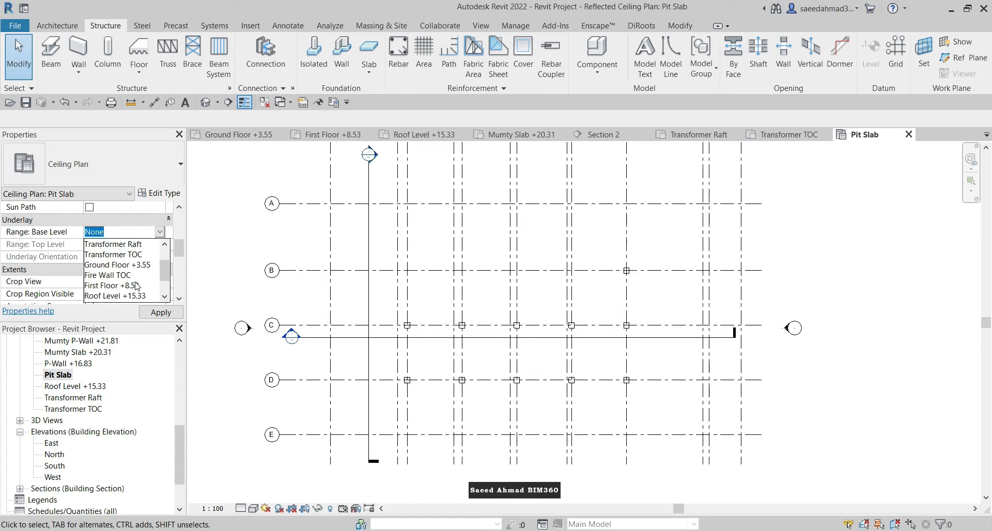
pyautogui.click(109, 265)
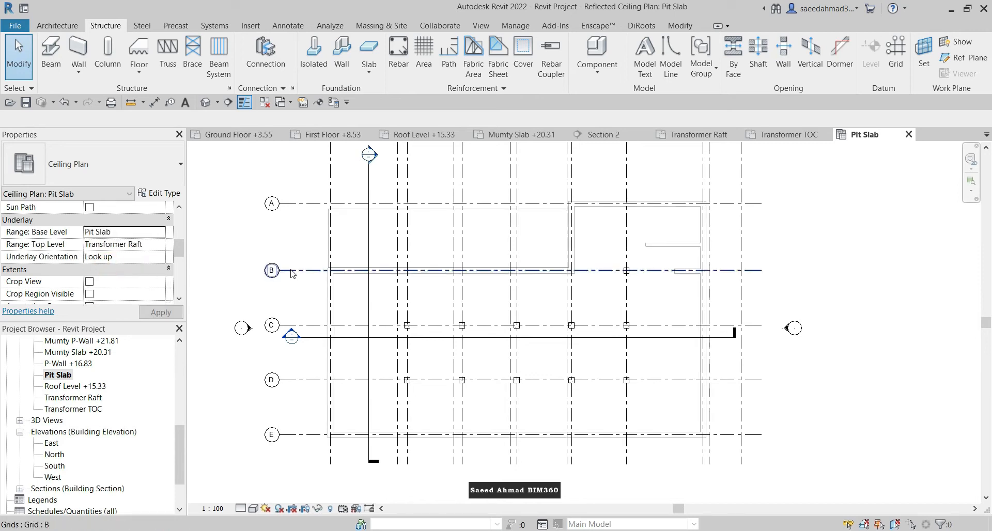
pyautogui.scroll(1, 626, 227)
pyautogui.scroll(-4, 135, 263)
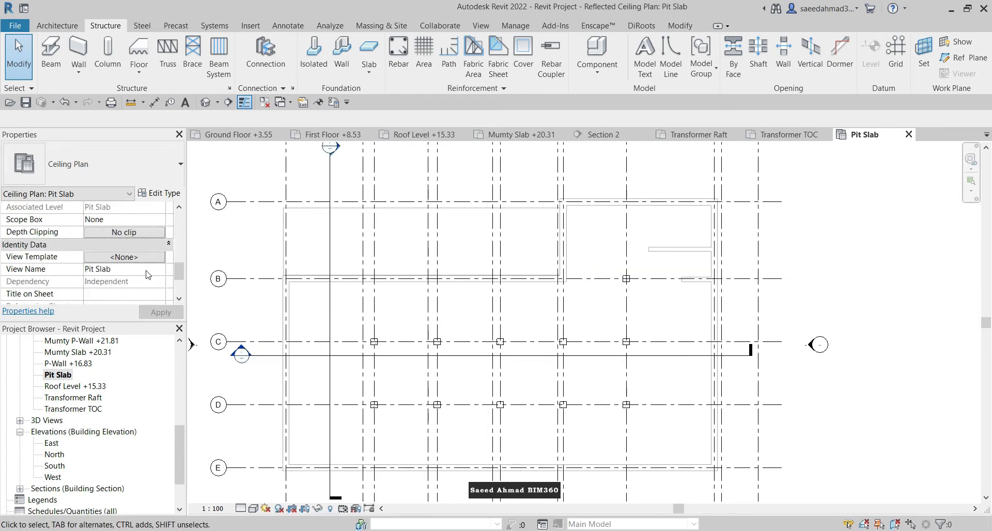
pyautogui.scroll(4, 145, 273)
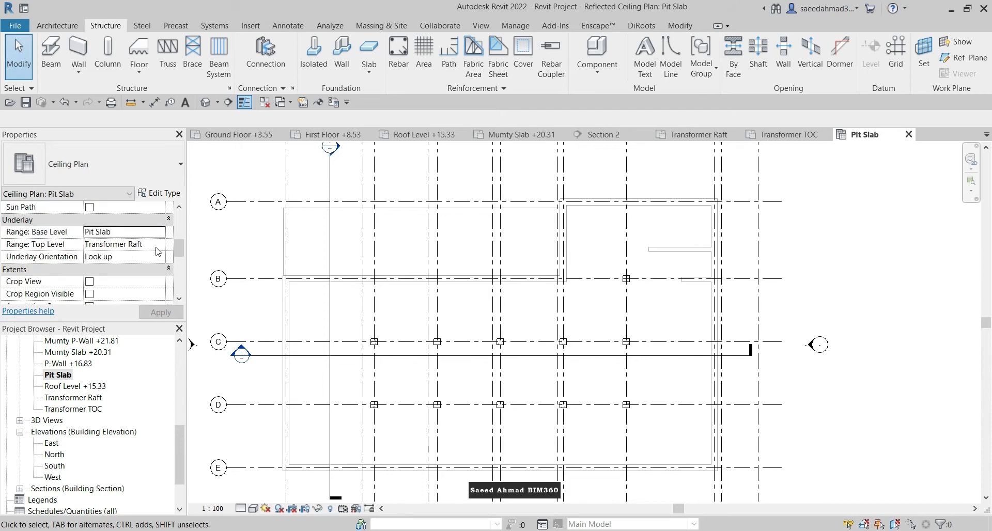
pyautogui.click(135, 277)
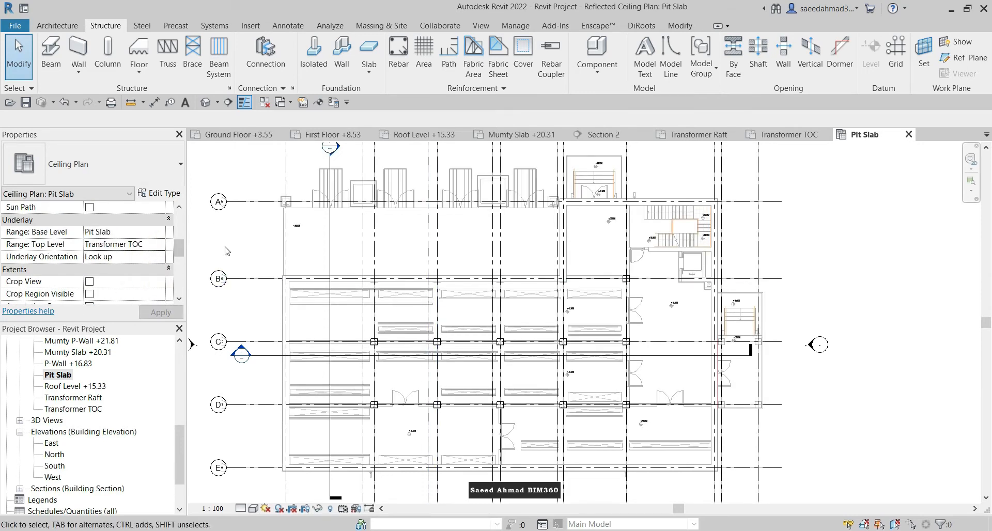
# Step: Switch the Pit Slab ceiling plan to the Wireframe visual style and bring the pit outlines near the transformer benches into view
pyautogui.scroll(4, 227, 252)
pyautogui.click(253, 508)
pyautogui.click(282, 445)
pyautogui.scroll(6, 328, 386)
pyautogui.moveTo(327, 383); pyautogui.dragTo(389, 389, button='middle')
pyautogui.moveTo(366, 375); pyautogui.dragTo(339, 337, button='middle')
pyautogui.scroll(-1, 446, 220)
pyautogui.moveTo(445, 220); pyautogui.dragTo(367, 321, button='middle')
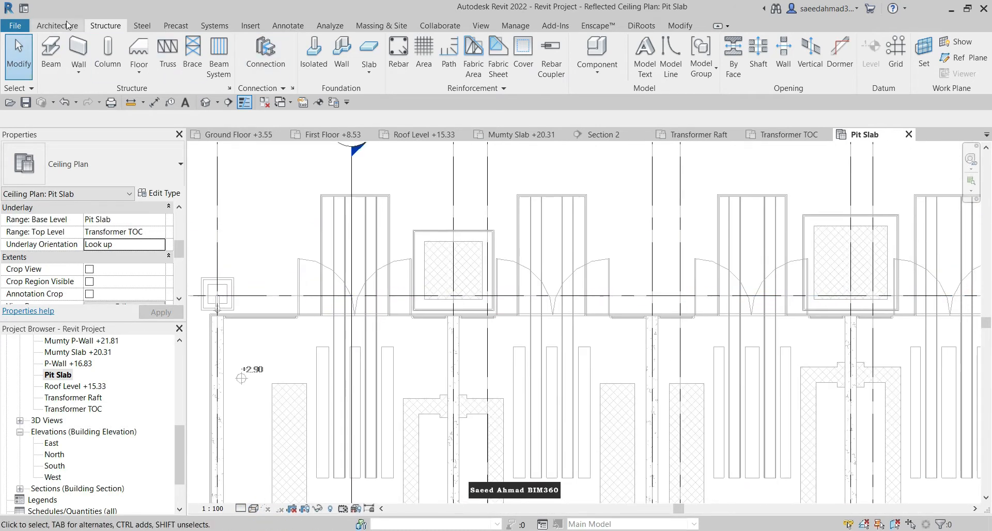
# Step: Measure the pit wall's thickness between the hatched opening and the wall outline on the underlying drawing
pyautogui.click(79, 49)
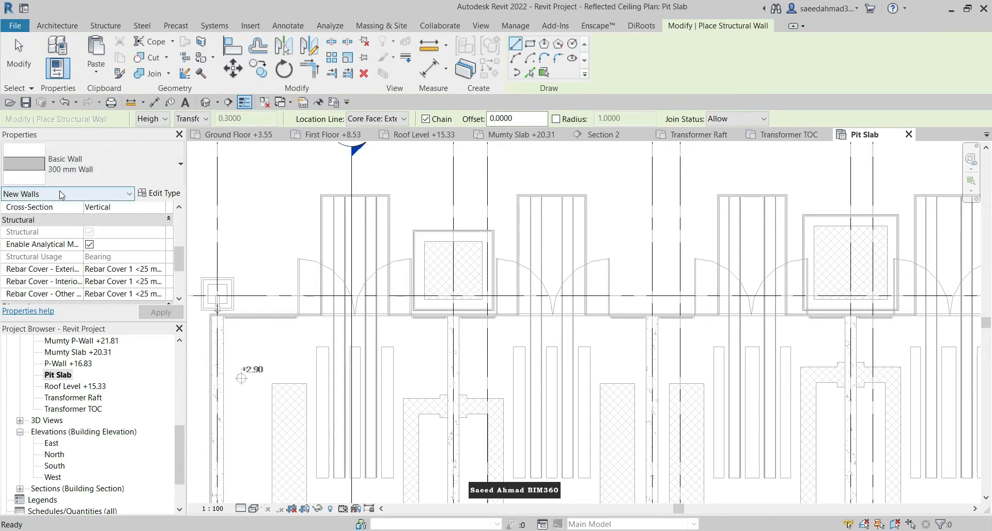
pyautogui.press('Escape')
pyautogui.press('Escape')
pyautogui.scroll(2, 425, 286)
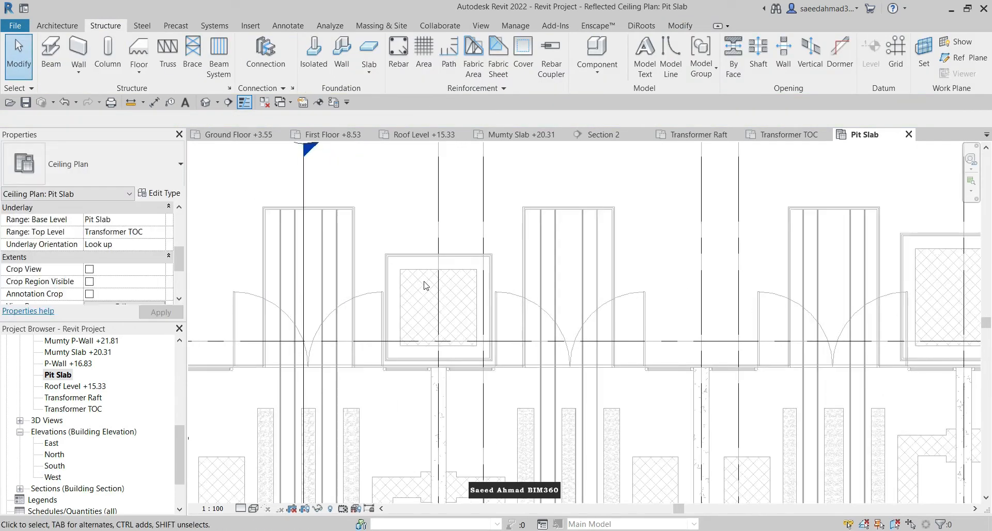
pyautogui.click(154, 103)
pyautogui.scroll(4, 354, 271)
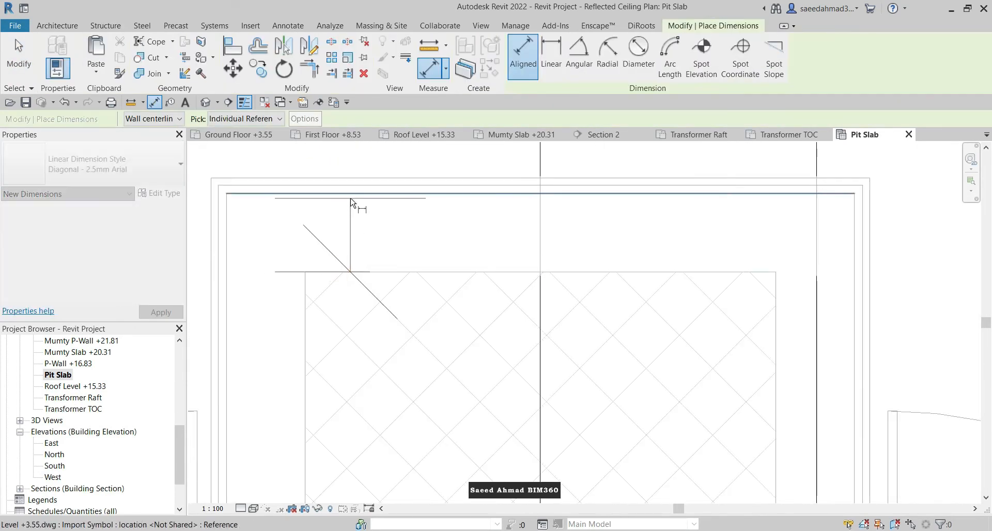
pyautogui.scroll(-1, 414, 241)
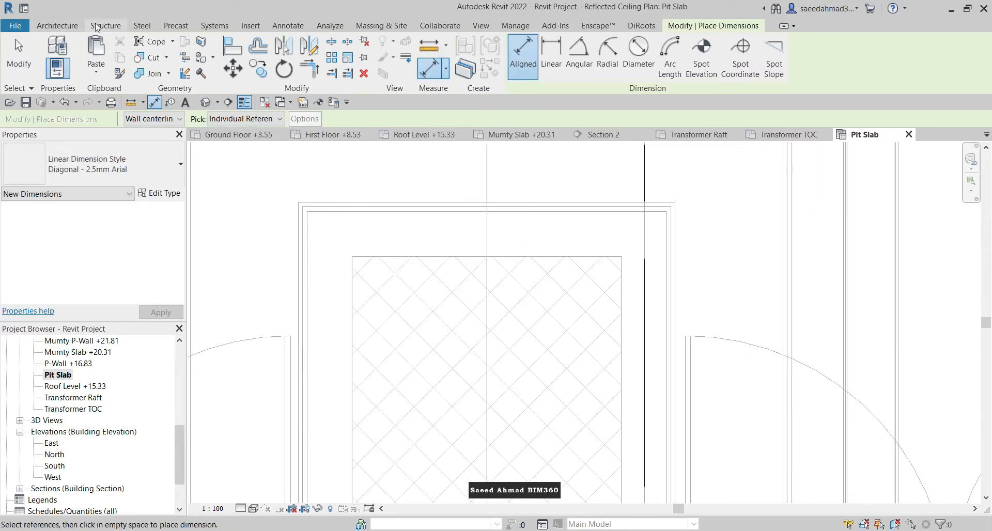
# Step: Duplicate the 300 mm structural wall type as "250 mm wall" and set its structure layer thickness to 0.25 m
pyautogui.click(95, 26)
pyautogui.click(79, 62)
pyautogui.click(139, 167)
pyautogui.click(139, 166)
pyautogui.click(166, 194)
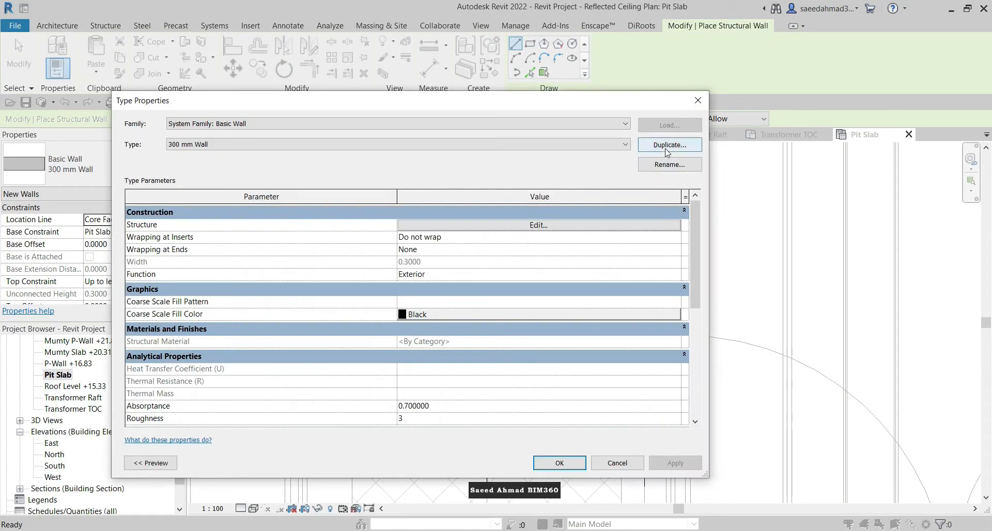
pyautogui.click(666, 145)
pyautogui.click(564, 203)
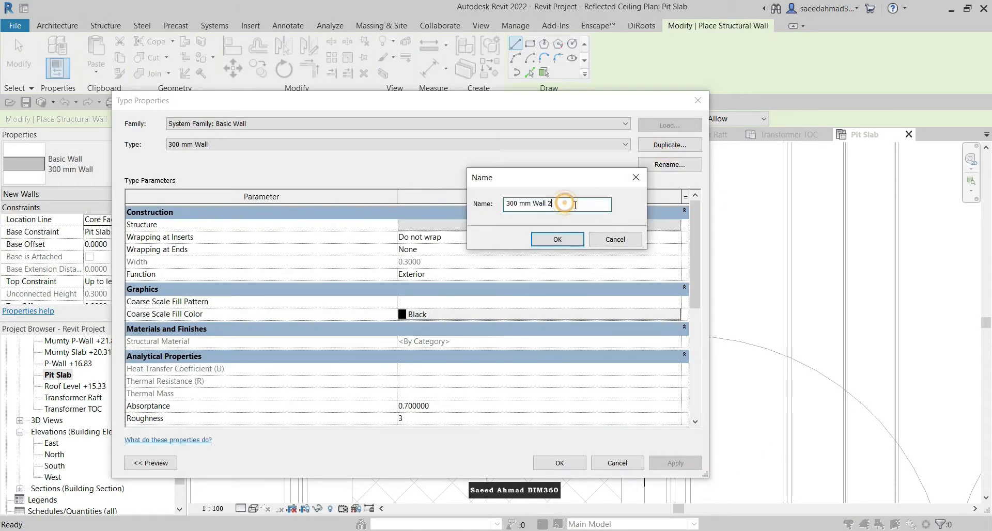
pyautogui.click(558, 239)
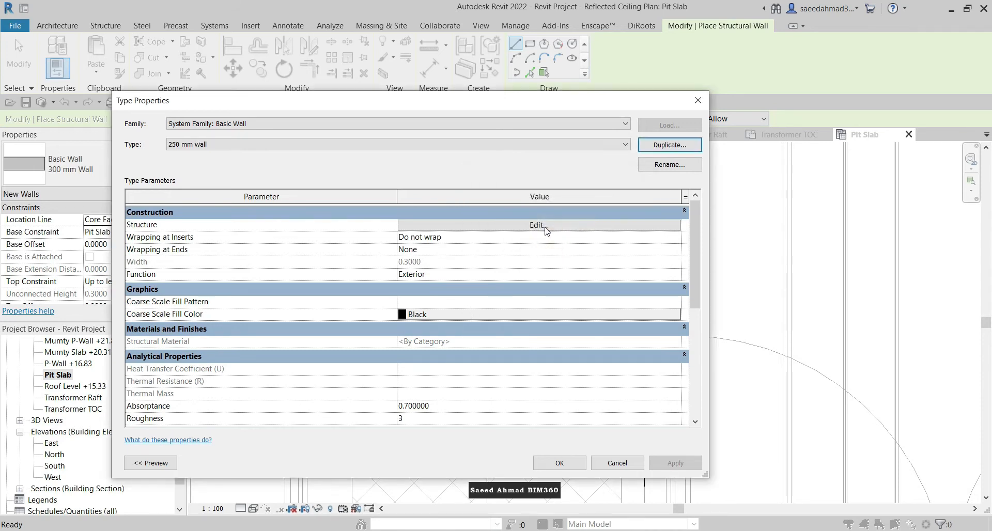
pyautogui.click(540, 225)
pyautogui.click(398, 228)
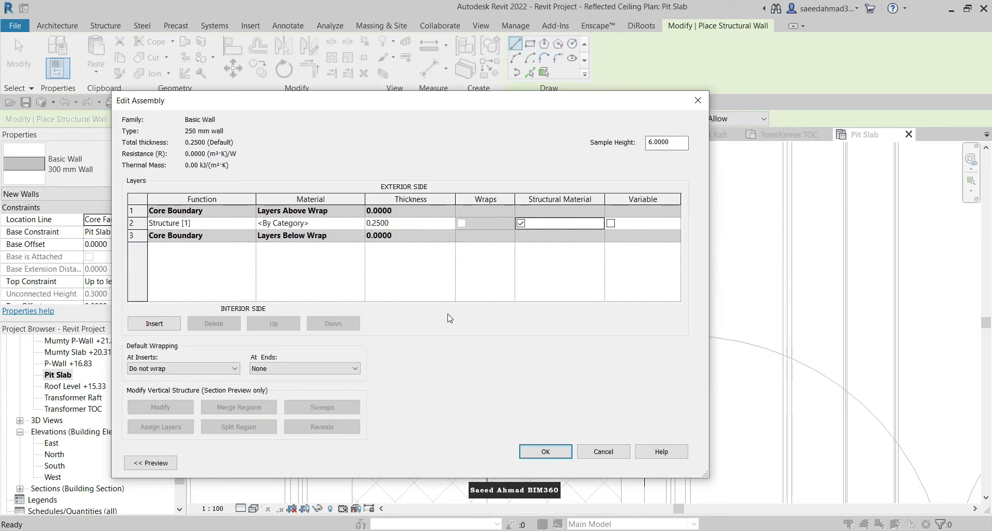
pyautogui.click(545, 452)
pyautogui.click(560, 462)
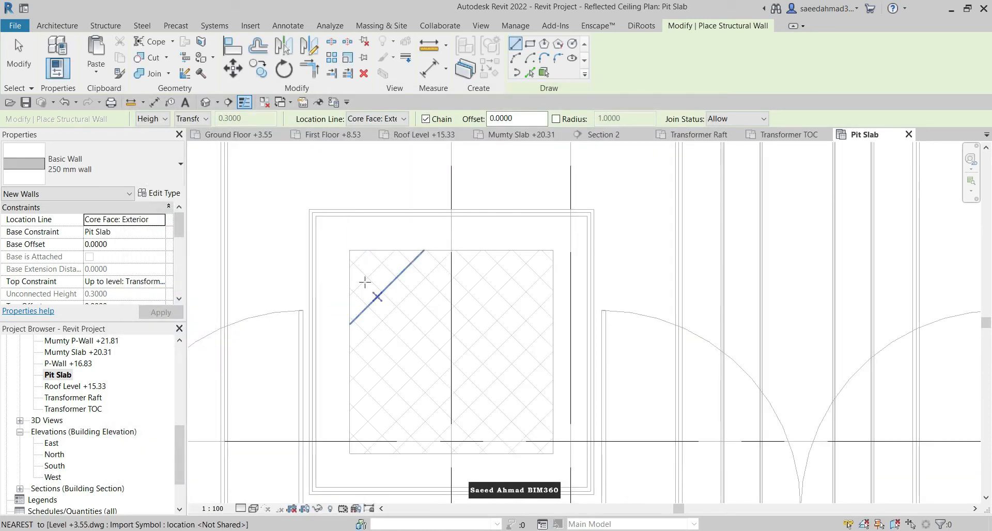
# Step: Draw rectangular 250 mm walls around both pits, with the base at Pit Slab and the top at Transformer TOC
pyautogui.scroll(-1, 365, 281)
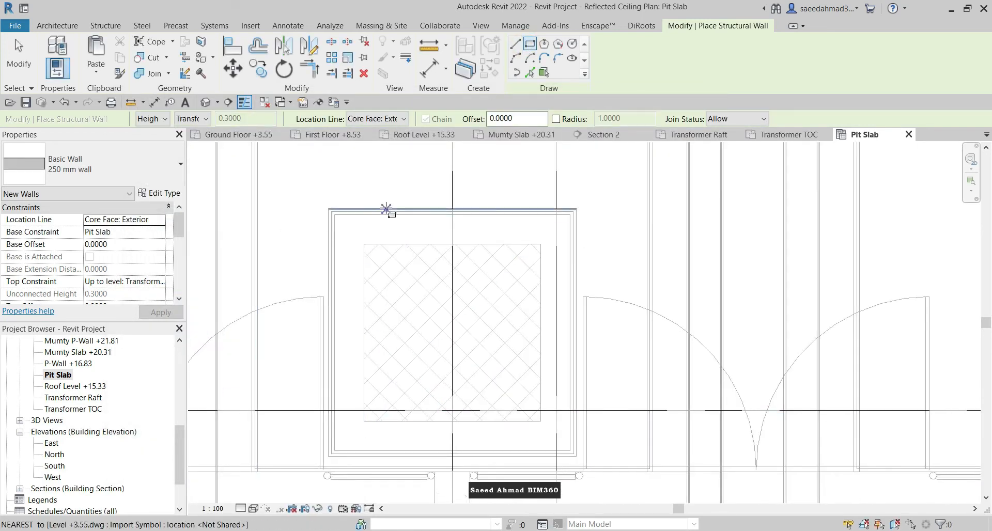
pyautogui.scroll(1, 350, 246)
pyautogui.click(161, 281)
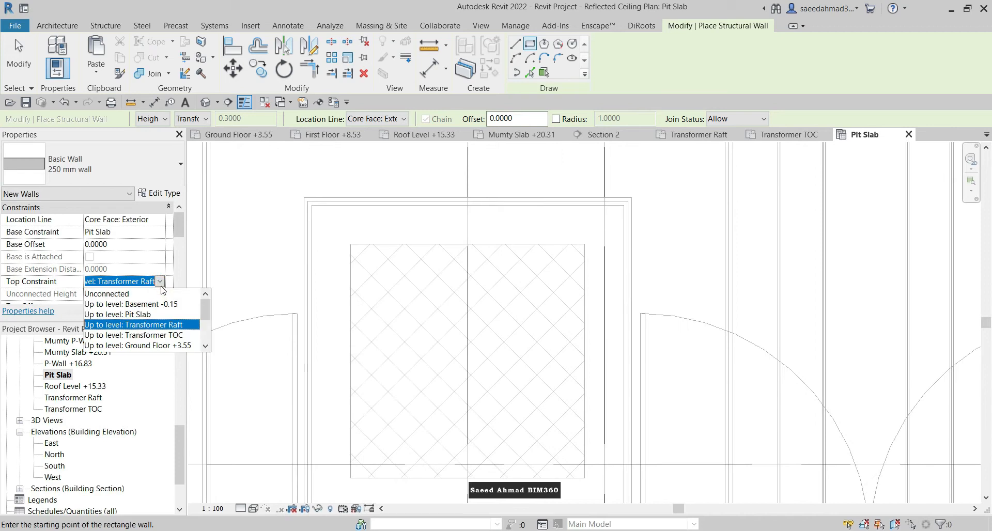
pyautogui.click(154, 336)
pyautogui.click(351, 244)
pyautogui.scroll(-3, 467, 345)
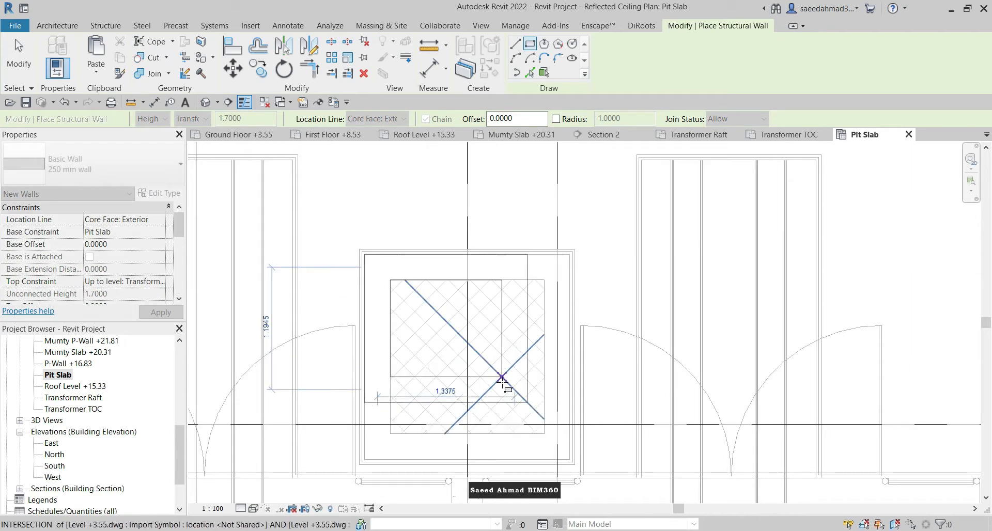
pyautogui.scroll(5, 533, 415)
pyautogui.scroll(-4, 451, 361)
pyautogui.scroll(4, 487, 248)
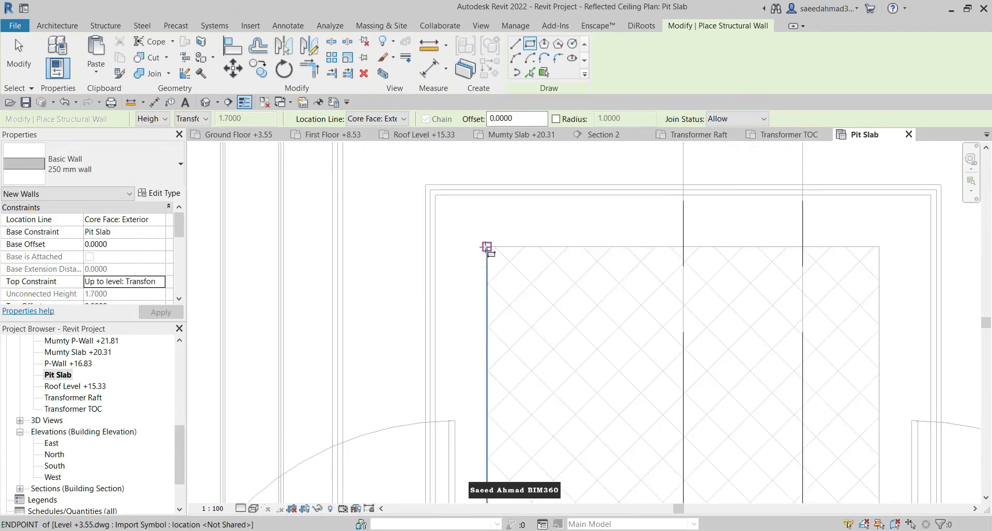
pyautogui.scroll(2, 693, 392)
pyautogui.scroll(-6, 640, 361)
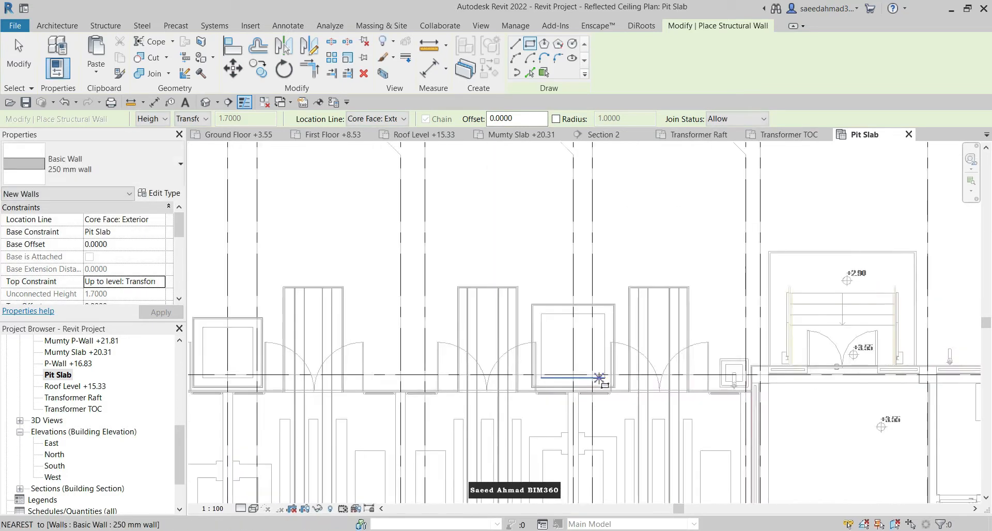
pyautogui.press('Escape')
# Step: Inspect the new pit walls in the East elevation and 3D view, and check the pit outline in the Transformer Raft plan
pyautogui.scroll(5, 377, 320)
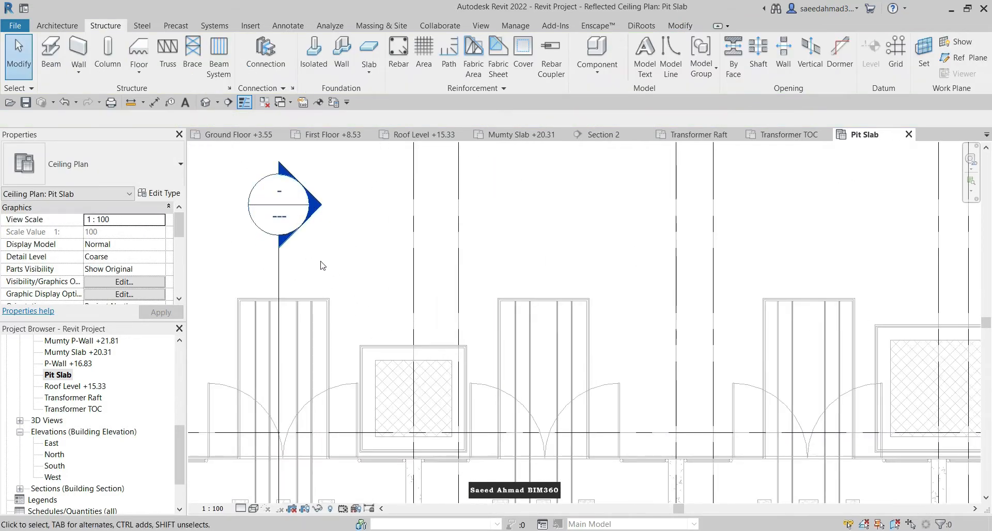
pyautogui.click(438, 137)
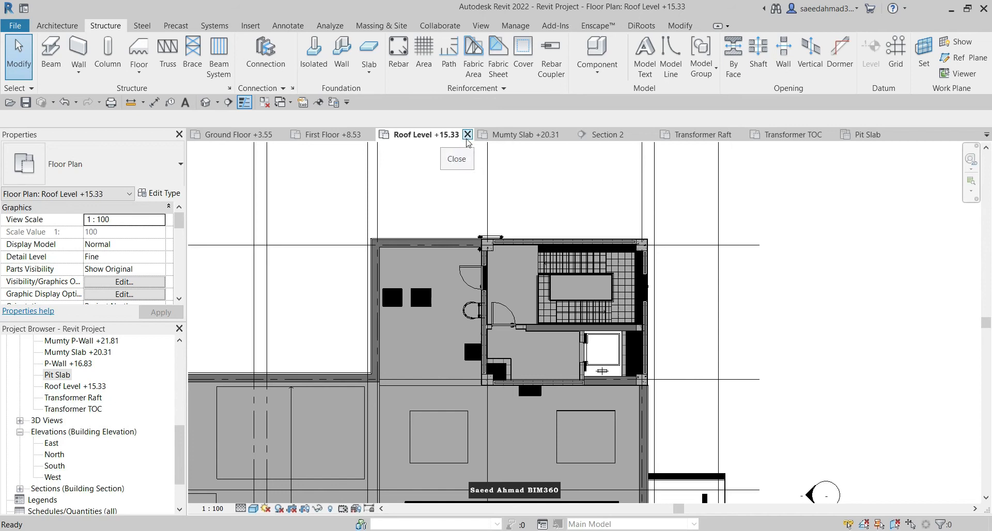
pyautogui.click(340, 138)
pyautogui.click(368, 134)
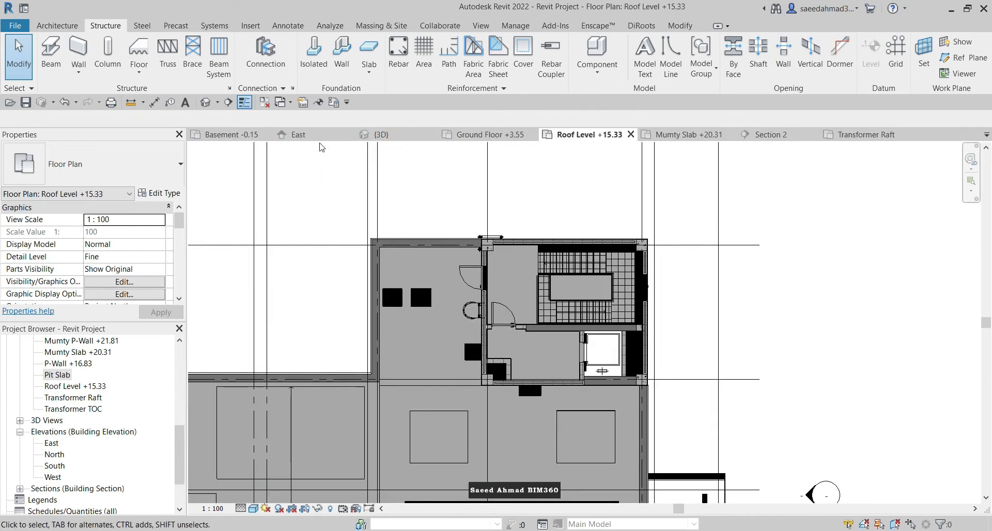
pyautogui.click(318, 137)
pyautogui.scroll(-1, 511, 349)
pyautogui.moveTo(511, 350); pyautogui.dragTo(620, 343, button='middle')
pyautogui.click(383, 135)
pyautogui.scroll(5, 476, 365)
pyautogui.scroll(-2, 620, 343)
pyautogui.moveTo(309, 376); pyautogui.dragTo(457, 375, button='middle')
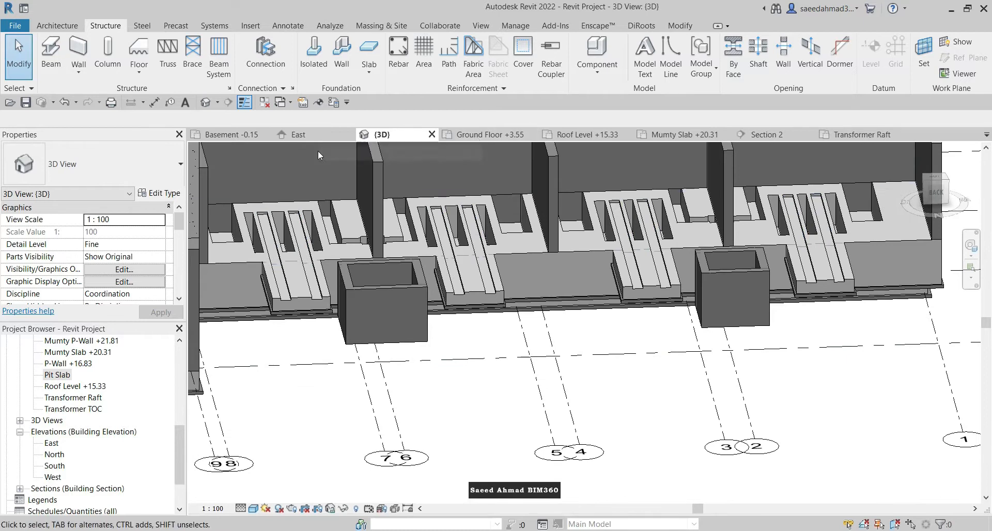
pyautogui.click(862, 136)
pyautogui.scroll(3, 427, 217)
pyautogui.scroll(2, 428, 217)
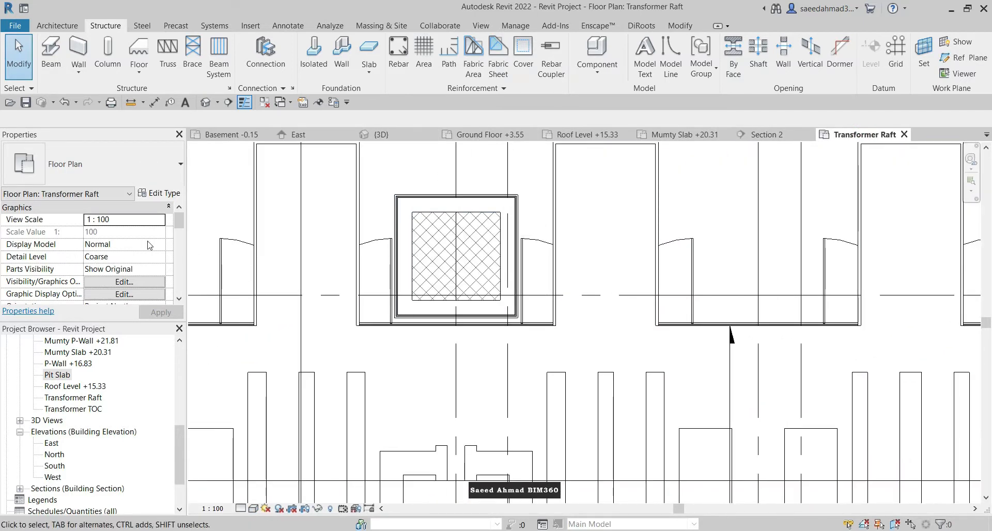
pyautogui.scroll(-1, 149, 245)
# Step: In the Pit Slab plan, duplicate the 400mm Benches slab type as "300mm slab" and set its structure thickness to 0.3 m
pyautogui.doubleClick(62, 379)
pyautogui.scroll(4, 443, 344)
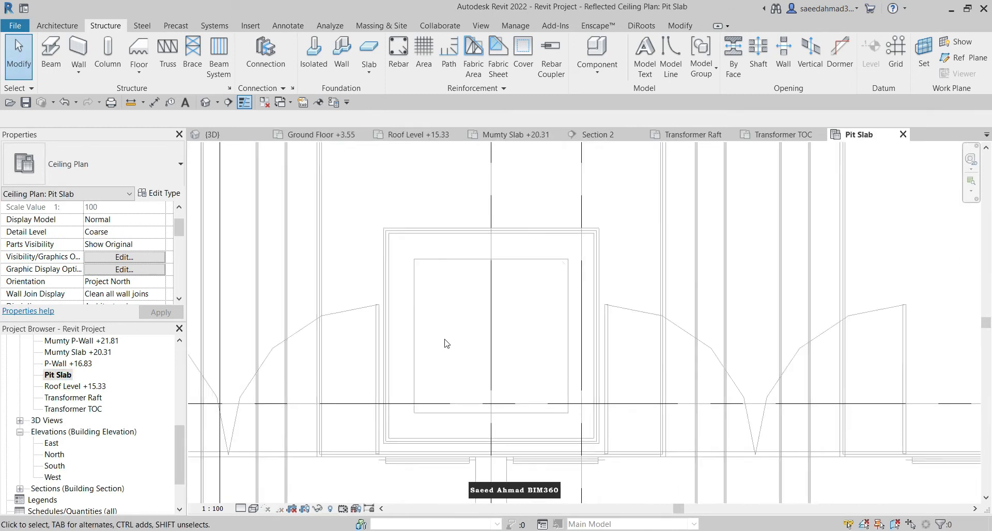
pyautogui.click(369, 52)
pyautogui.click(630, 47)
pyautogui.click(103, 164)
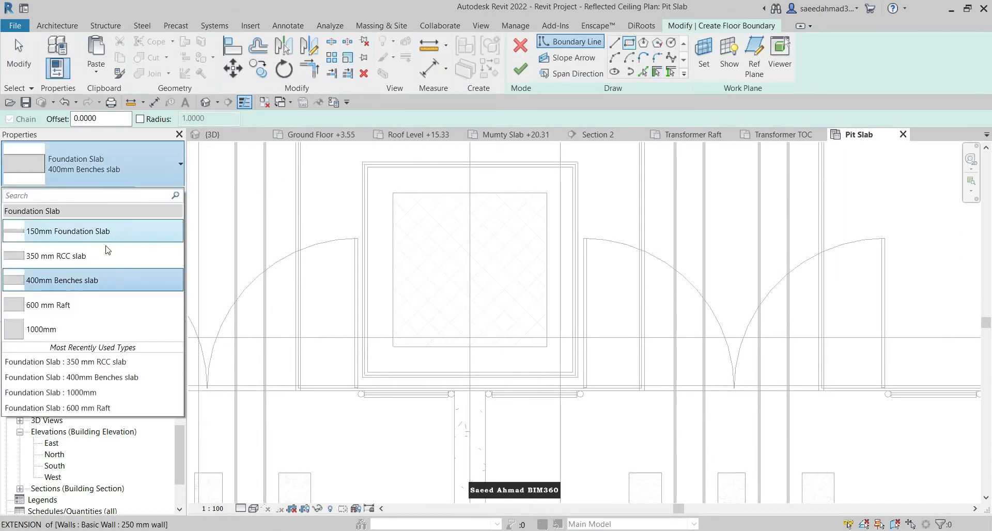
pyautogui.press('Escape')
pyautogui.click(165, 193)
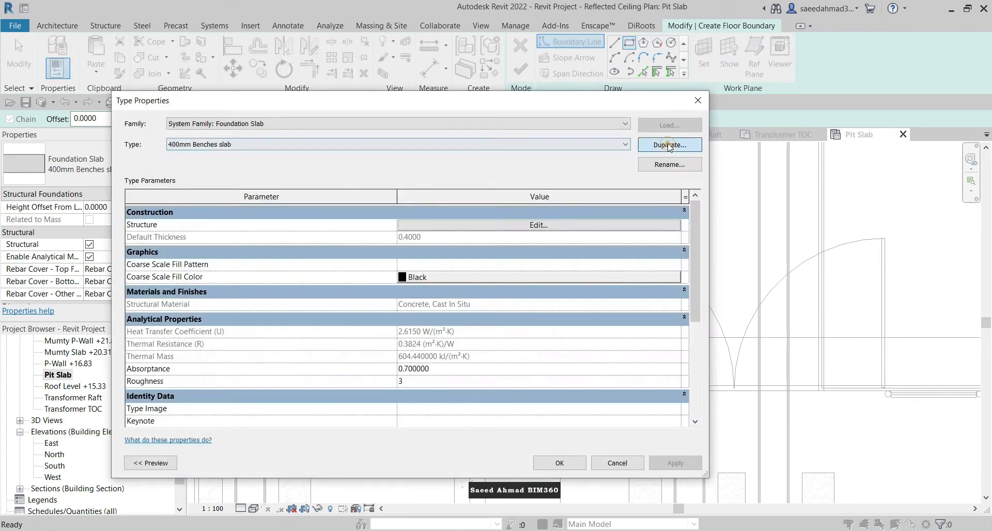
pyautogui.click(670, 145)
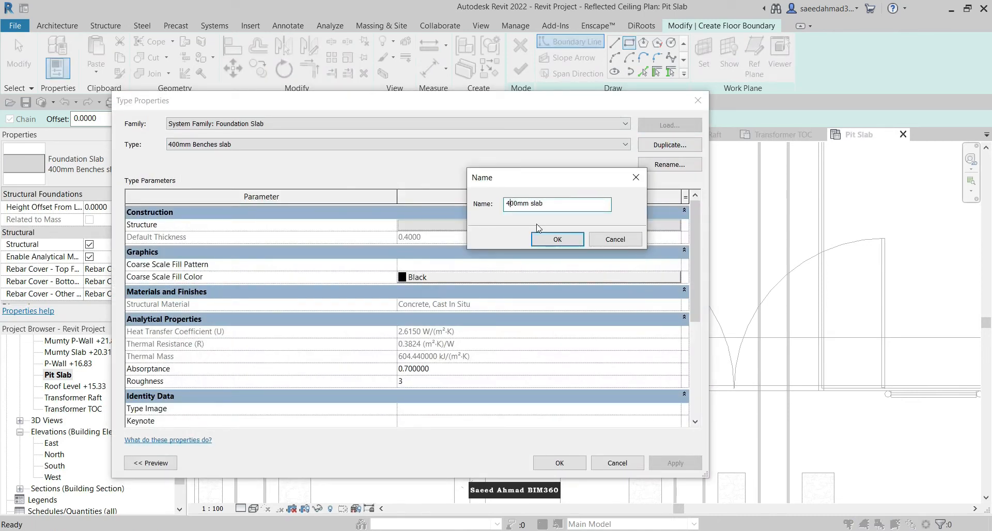
pyautogui.click(540, 238)
pyautogui.click(466, 225)
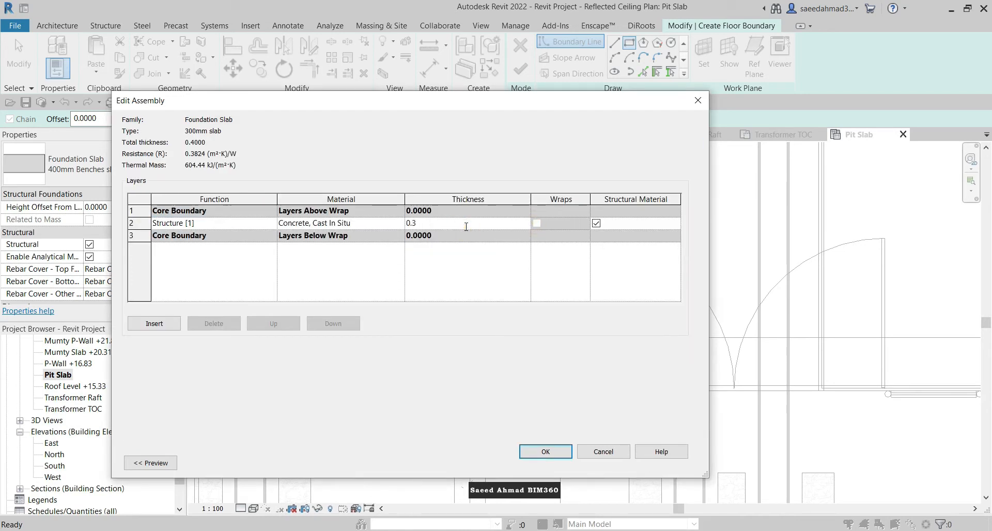
pyautogui.write('0.3')
pyautogui.click(567, 446)
pyautogui.click(559, 463)
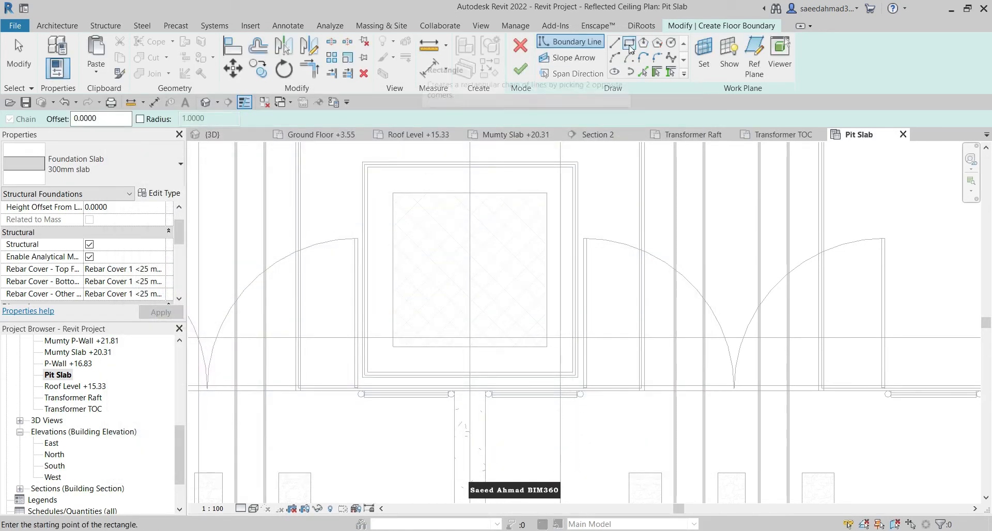
# Step: Sketch rectangular slab boundaries along the outer wall faces of both pits and finish the 300mm foundation slab
pyautogui.scroll(6, 377, 166)
pyautogui.click(315, 171)
pyautogui.scroll(-5, 386, 250)
pyautogui.scroll(5, 561, 429)
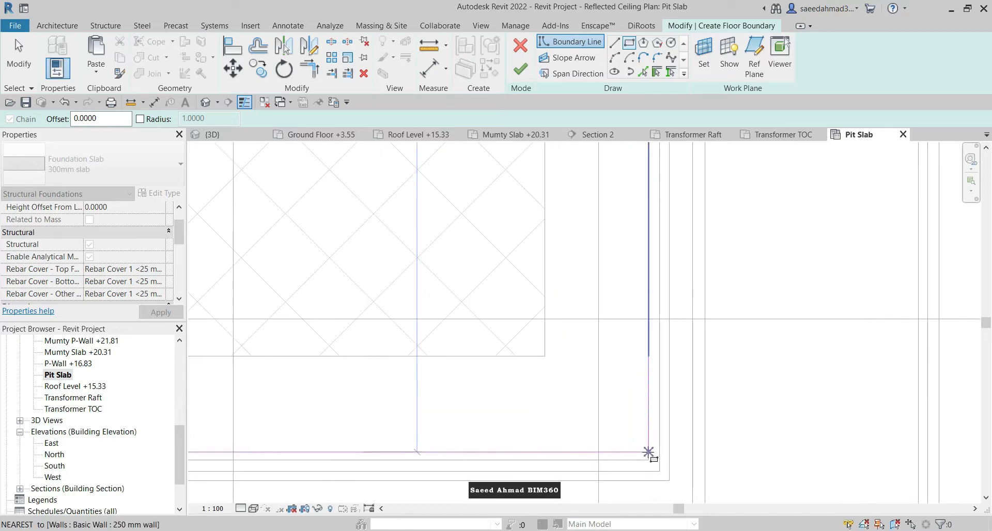
pyautogui.click(648, 452)
pyautogui.scroll(-5, 472, 368)
pyautogui.scroll(5, 635, 257)
pyautogui.click(578, 219)
pyautogui.scroll(-5, 607, 243)
pyautogui.scroll(3, 768, 362)
pyautogui.click(768, 361)
pyautogui.scroll(-5, 768, 367)
pyautogui.click(519, 72)
# Step: Move the section line so it cuts through the first pit and open the Section 2 view
pyautogui.scroll(-5, 457, 214)
pyautogui.scroll(2, 457, 213)
pyautogui.click(396, 215)
pyautogui.scroll(3, 399, 222)
pyautogui.moveTo(399, 220); pyautogui.dragTo(489, 224)
pyautogui.press('Escape')
pyautogui.doubleClick(517, 179)
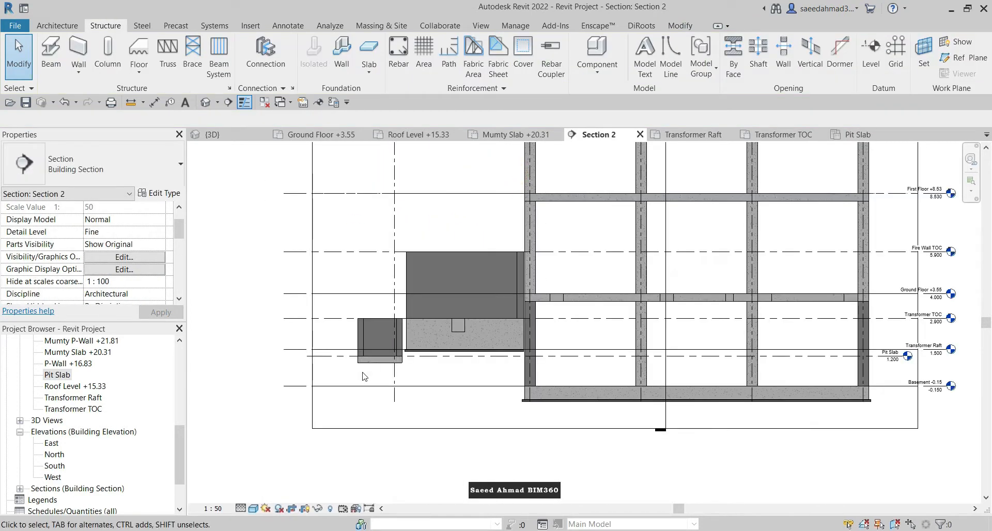
# Step: Copy the pit slab downward by its own thickness so the copy sits directly beneath it in the section
pyautogui.scroll(4, 403, 331)
pyautogui.click(399, 328)
pyautogui.click(332, 375)
pyautogui.click(366, 331)
pyautogui.click(263, 72)
pyautogui.scroll(3, 348, 340)
pyautogui.click(370, 281)
pyautogui.click(370, 327)
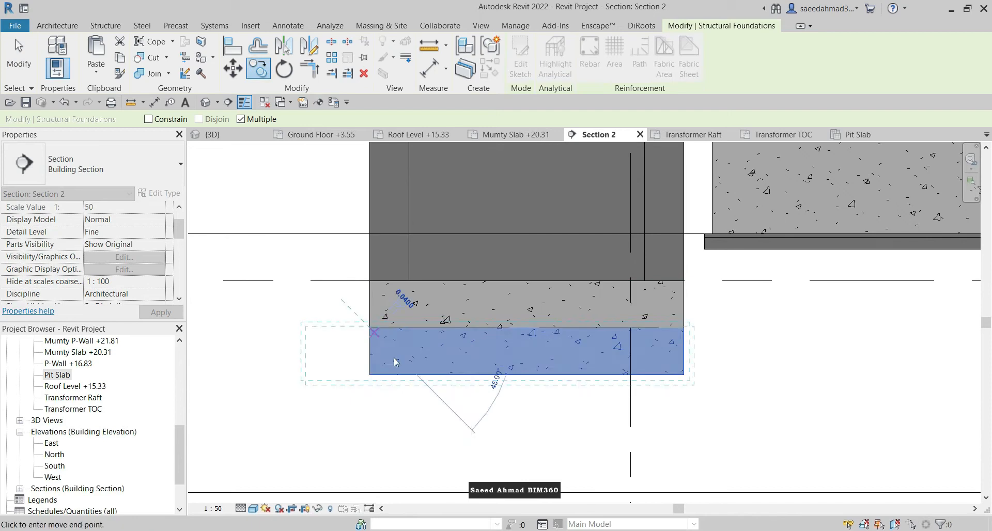
pyautogui.press('Escape')
# Step: Copy the pit slab's boundary sketch lines from its boundary edit in the Basement plan, and cancel that edit
pyautogui.doubleClick(414, 375)
pyautogui.click(495, 399)
pyautogui.moveTo(319, 237)
pyautogui.mouseDown()
pyautogui.moveTo(349, 262)
pyautogui.moveTo(618, 381)
pyautogui.mouseUp()
pyautogui.press('Delete')
pyautogui.click(520, 46)
pyautogui.click(534, 283)
pyautogui.scroll(-2, 571, 297)
pyautogui.press('Escape')
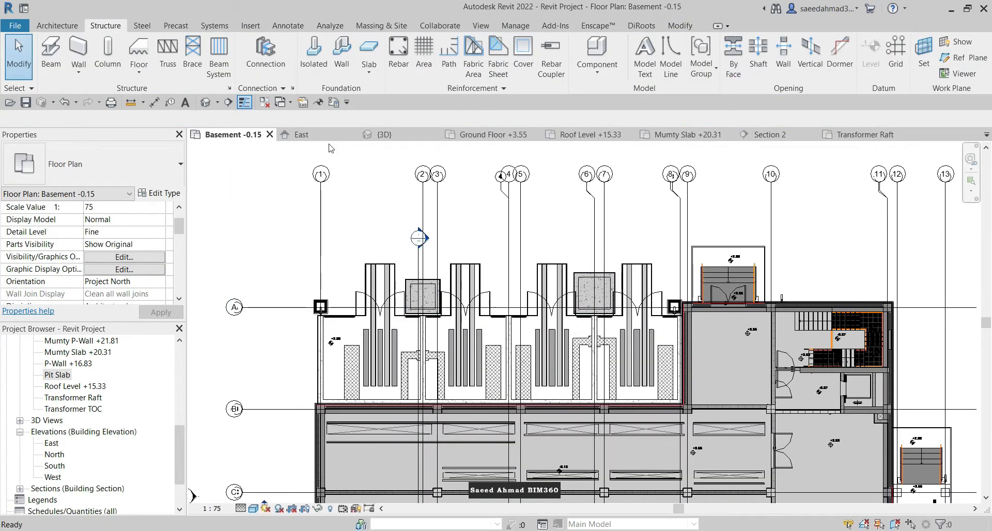
# Step: Create a 75mm Lean+25mm Water Proofing floor in the Pit Slab plan by pasting the copied pit outlines as its boundary
pyautogui.click(57, 25)
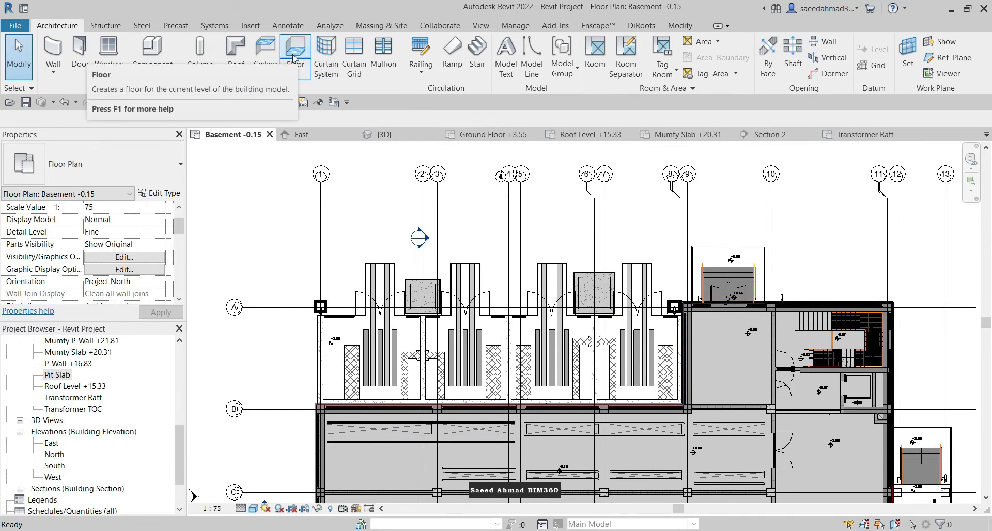
pyautogui.click(294, 54)
pyautogui.click(519, 46)
pyautogui.click(295, 54)
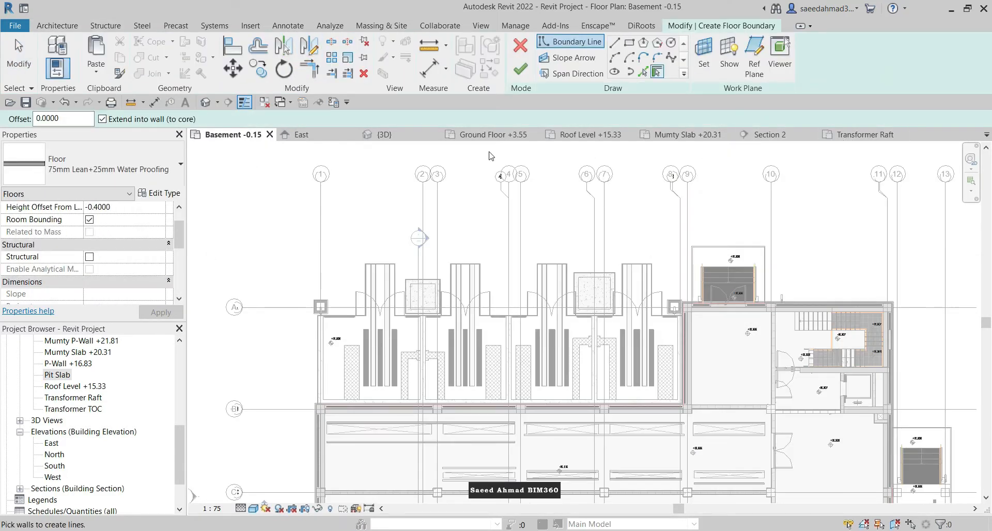
pyautogui.doubleClick(62, 375)
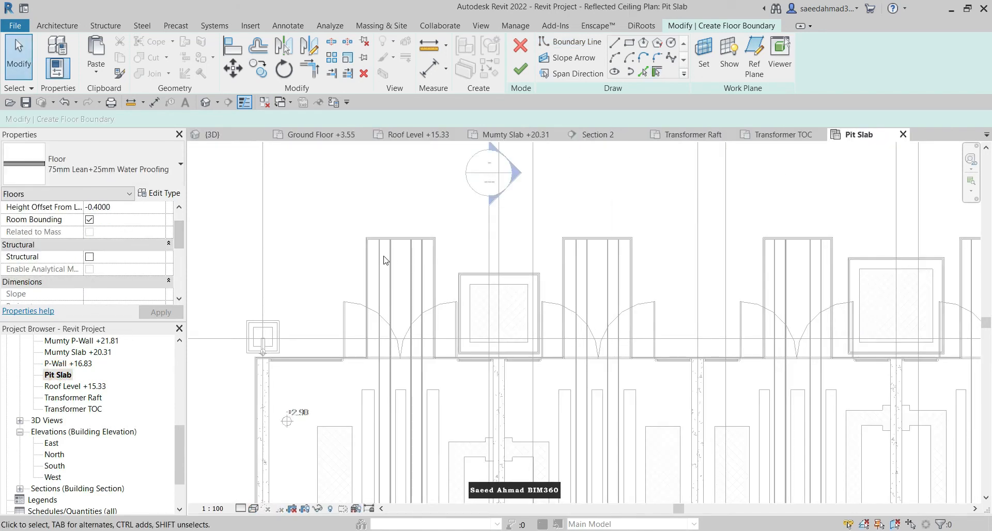
pyautogui.click(96, 72)
pyautogui.click(62, 172)
pyautogui.click(520, 68)
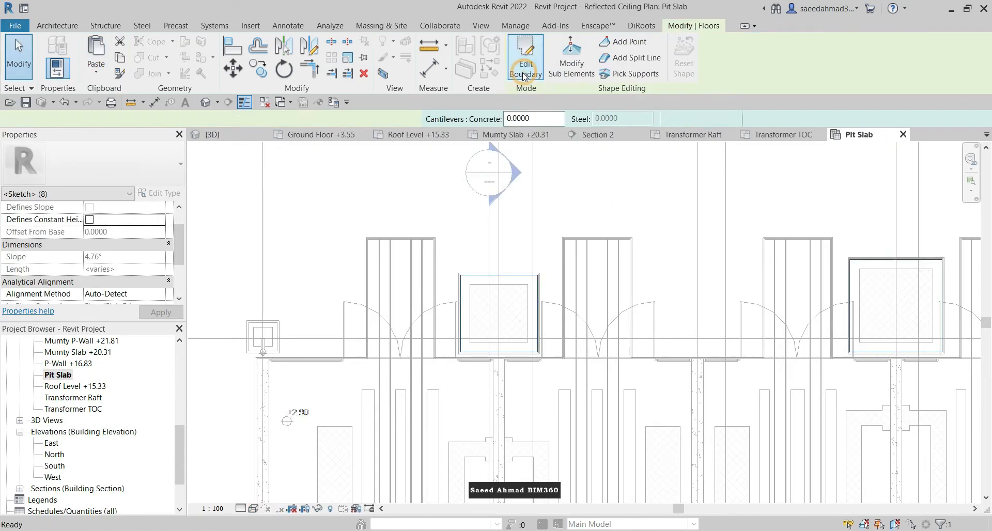
# Step: Reassign the lean and waterproofing floor to the Pit Slab level, working in Section 2
pyautogui.doubleClick(522, 180)
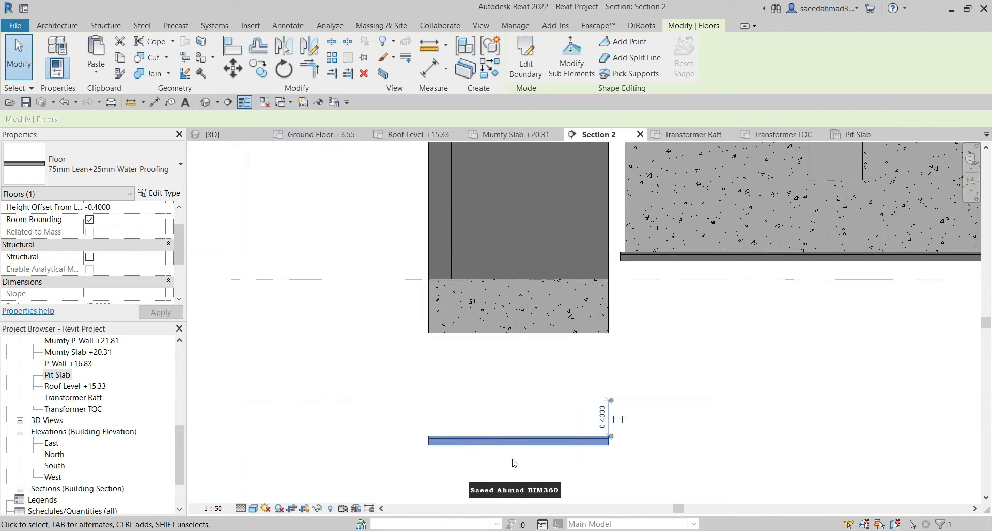
pyautogui.scroll(2, 132, 251)
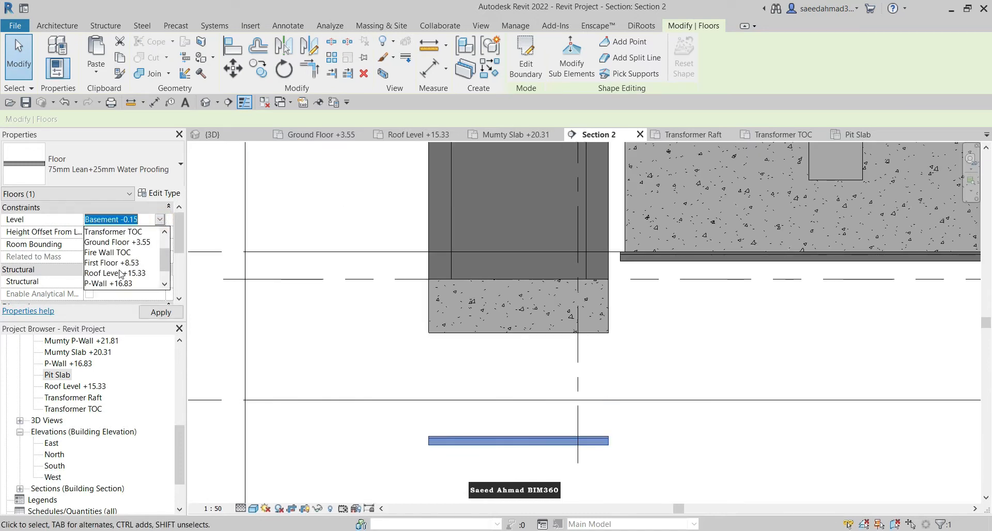
pyautogui.click(109, 242)
pyautogui.click(534, 312)
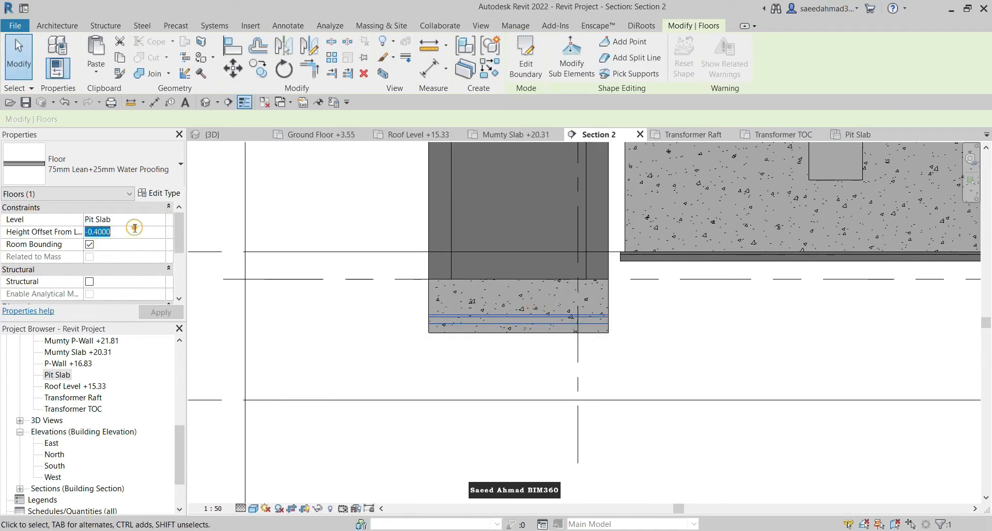
# Step: Try a height offset of 0 on the lean floor, undo it, and delete the copied slab beneath the pit slab
pyautogui.click(538, 313)
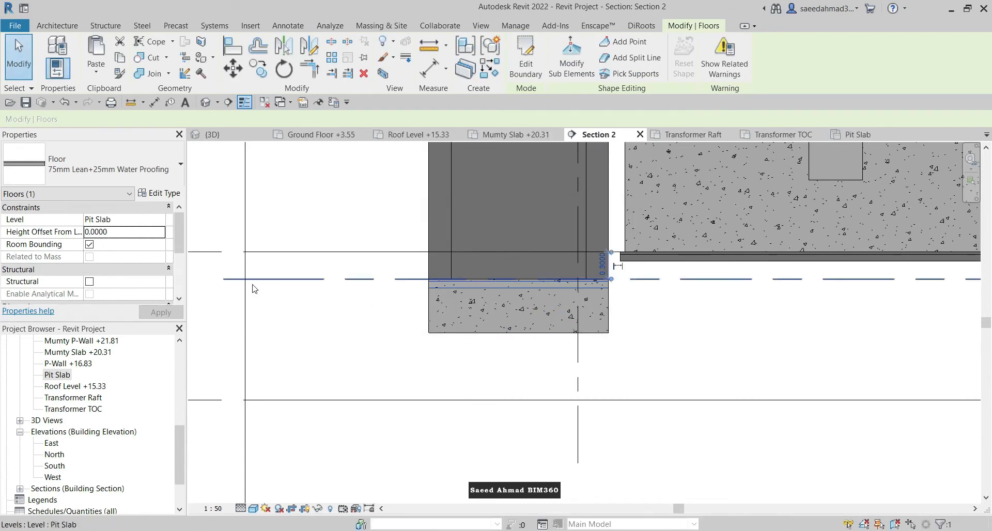
pyautogui.hotkey('ctrl', 'z')
pyautogui.click(453, 332)
pyautogui.press('Delete')
# Step: Move the lean and waterproofing floor up so its top meets the underside of the pit slab
pyautogui.scroll(1, 453, 321)
pyautogui.click(442, 318)
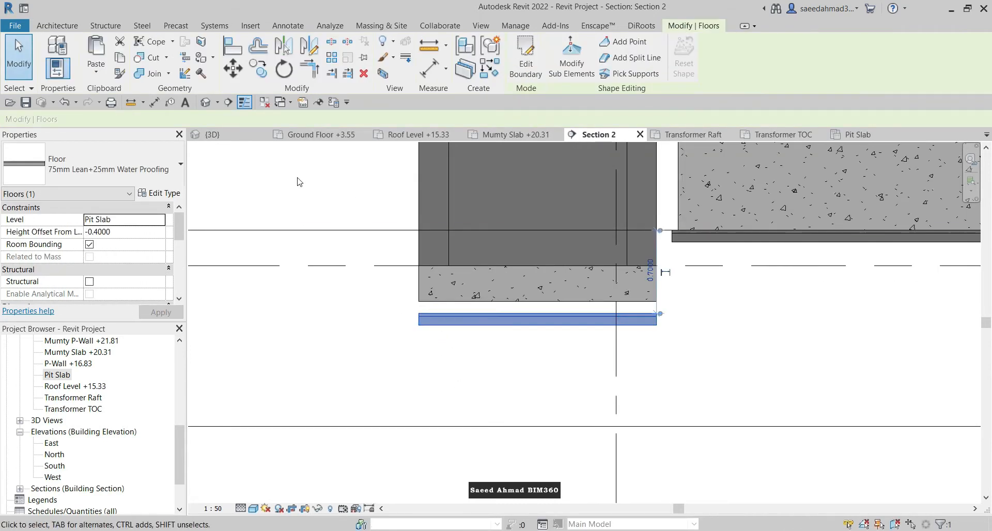
pyautogui.click(233, 68)
pyautogui.scroll(2, 351, 258)
pyautogui.scroll(2, 463, 335)
pyautogui.click(471, 372)
pyautogui.click(472, 334)
# Step: Edit the lean floor's boundary in the Basement plan, offsetting the outlines of both pits outward by 0.05 m
pyautogui.doubleClick(493, 361)
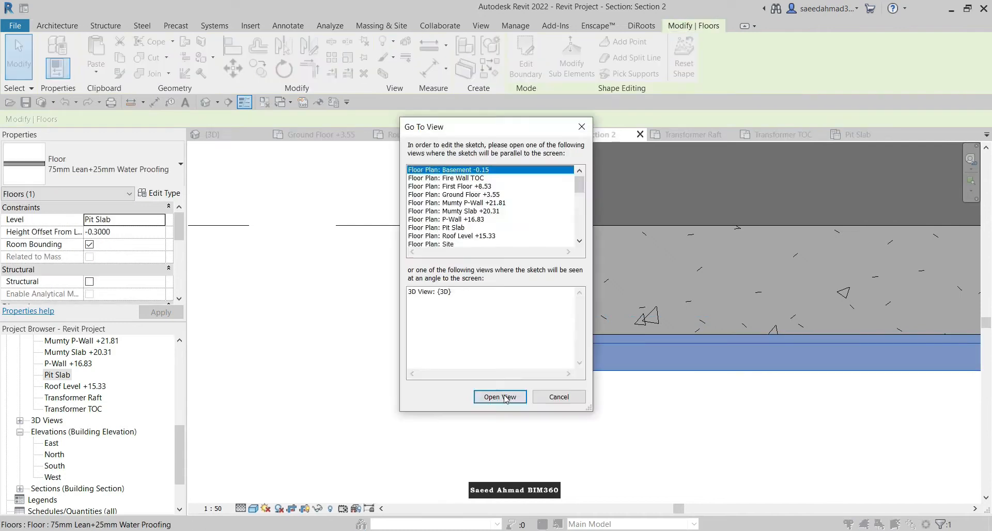
pyautogui.click(500, 397)
pyautogui.scroll(4, 401, 296)
pyautogui.press('o')
pyautogui.press('f')
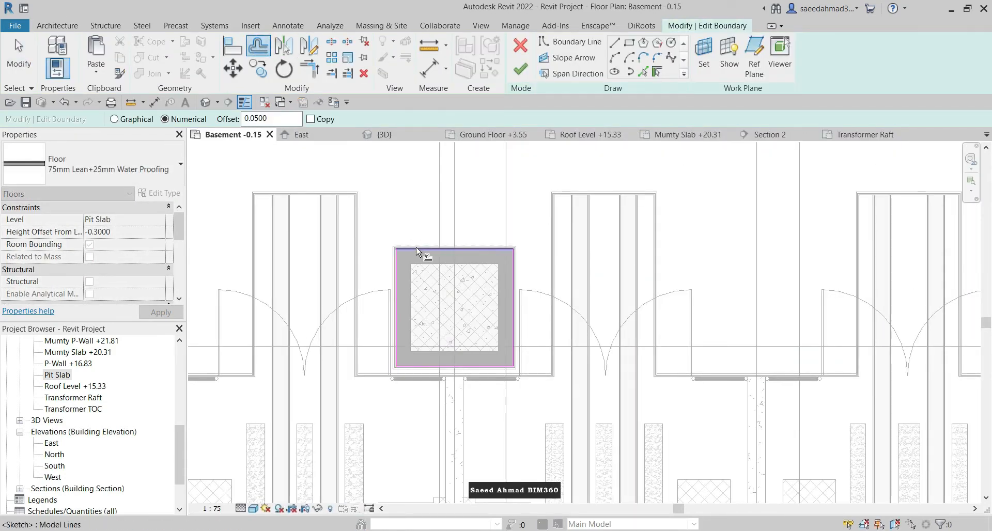
pyautogui.scroll(2, 415, 406)
pyautogui.scroll(-3, 572, 333)
pyautogui.scroll(3, 729, 243)
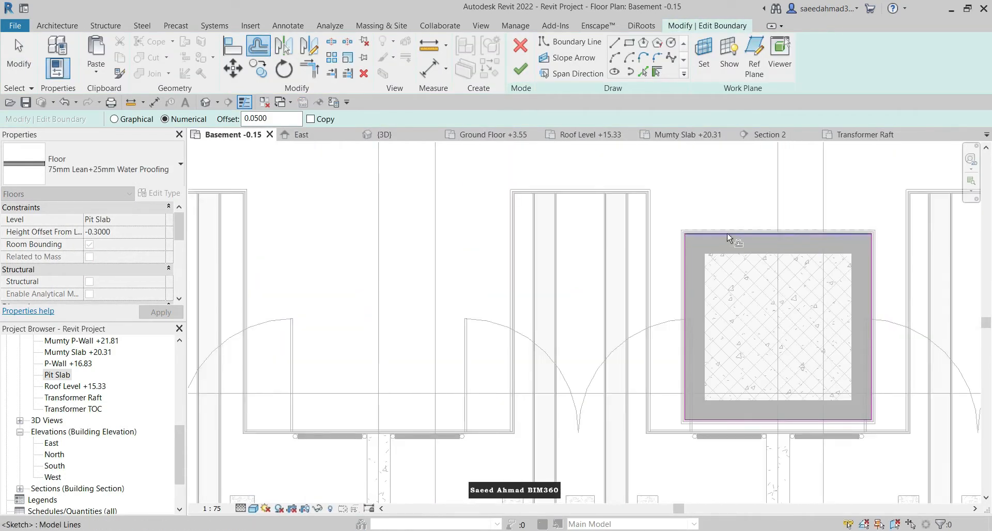
pyautogui.click(519, 69)
# Step: Examine the finished pits and transformer bays in the 3D view
pyautogui.click(383, 135)
pyautogui.moveTo(458, 387)
pyautogui.mouseDown(button='middle')
pyautogui.moveTo(533, 428)
pyautogui.moveTo(494, 405)
pyautogui.moveTo(593, 423)
pyautogui.moveTo(495, 405)
pyautogui.mouseUp(button='middle')
pyautogui.scroll(1, 534, 427)
pyautogui.scroll(-1, 594, 424)
pyautogui.click(775, 482)
pyautogui.scroll(-4, 568, 388)
pyautogui.moveTo(569, 388)
pyautogui.keyDown('shift'); pyautogui.mouseDown(button='middle')
pyautogui.moveTo(720, 403)
pyautogui.moveTo(631, 442)
pyautogui.moveTo(516, 434)
pyautogui.mouseUp(button='middle'); pyautogui.keyUp('shift')
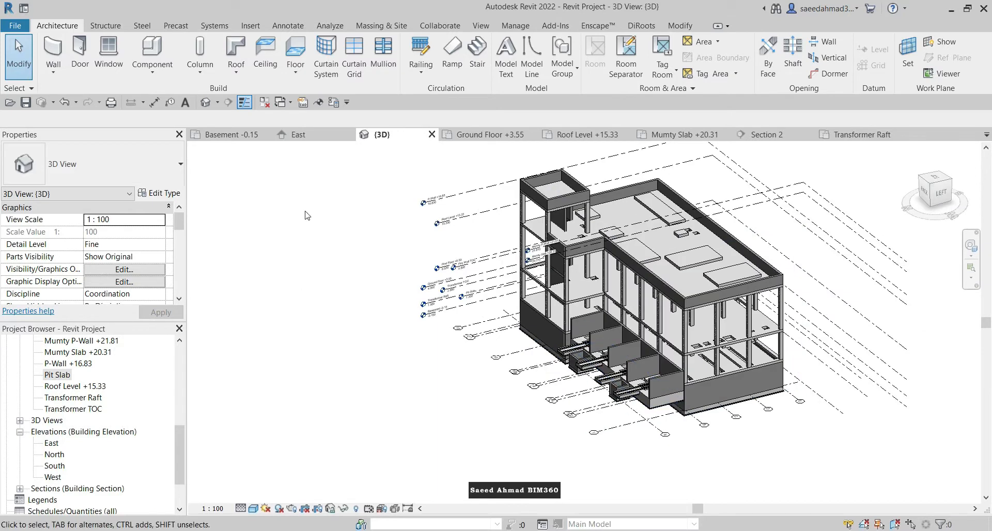
# Step: Give the East elevation a shaded visual style, fine detail level and a 1:50 scale
pyautogui.click(292, 135)
pyautogui.click(255, 508)
pyautogui.click(291, 470)
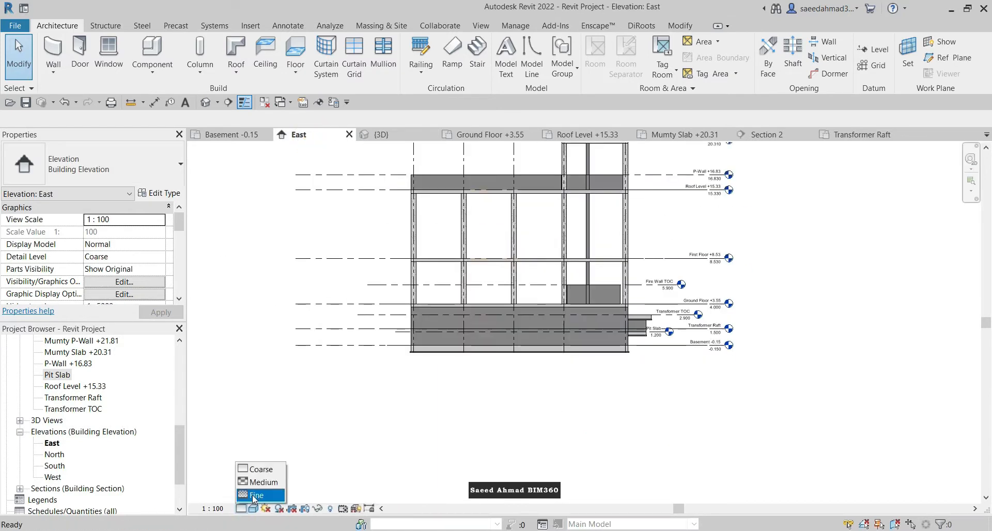
pyautogui.click(255, 496)
pyautogui.click(212, 508)
pyautogui.click(228, 418)
pyautogui.scroll(2, 687, 264)
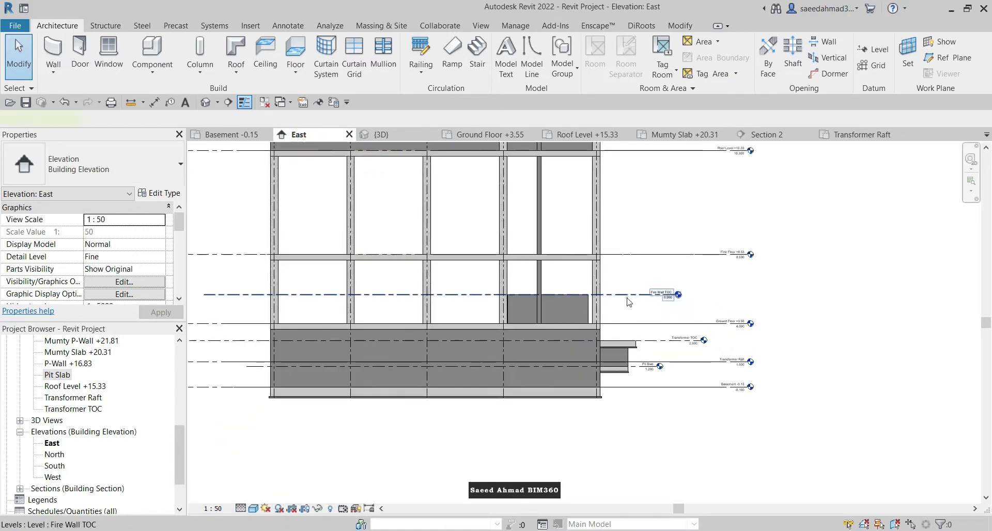
# Step: Extend the Fire Wall TOC, Transformer TOC and Pit Slab level heads to line up with the other level heads
pyautogui.click(629, 298)
pyautogui.scroll(3, 693, 299)
pyautogui.moveTo(633, 288); pyautogui.dragTo(827, 287)
pyautogui.click(603, 411)
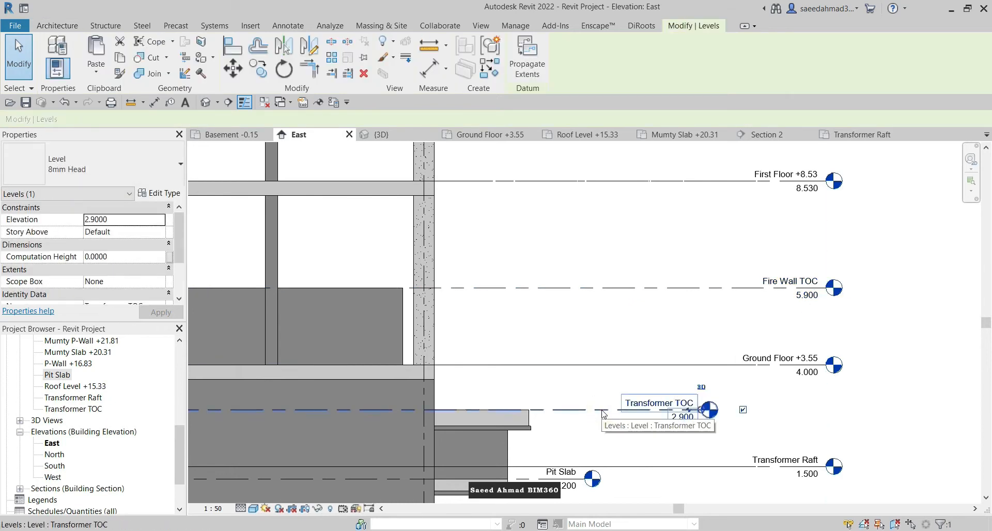
pyautogui.scroll(1, 725, 438)
pyautogui.moveTo(699, 405); pyautogui.dragTo(839, 409)
pyautogui.click(744, 439)
pyautogui.moveTo(635, 462); pyautogui.dragTo(599, 336, button='middle')
pyautogui.click(518, 360)
pyautogui.moveTo(533, 366); pyautogui.dragTo(811, 360)
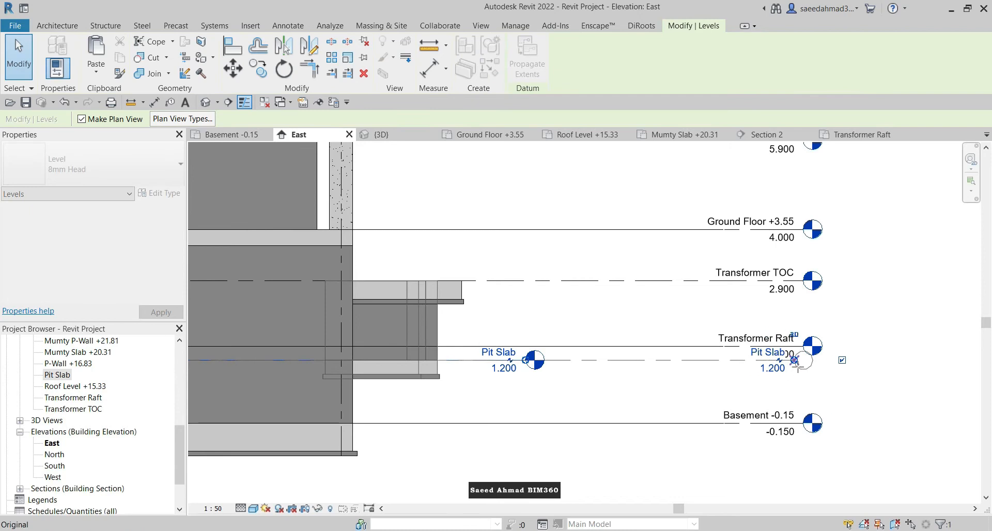
pyautogui.click(700, 401)
pyautogui.scroll(-2, 686, 341)
pyautogui.moveTo(640, 245); pyautogui.dragTo(731, 266, button='middle')
pyautogui.scroll(-1, 725, 268)
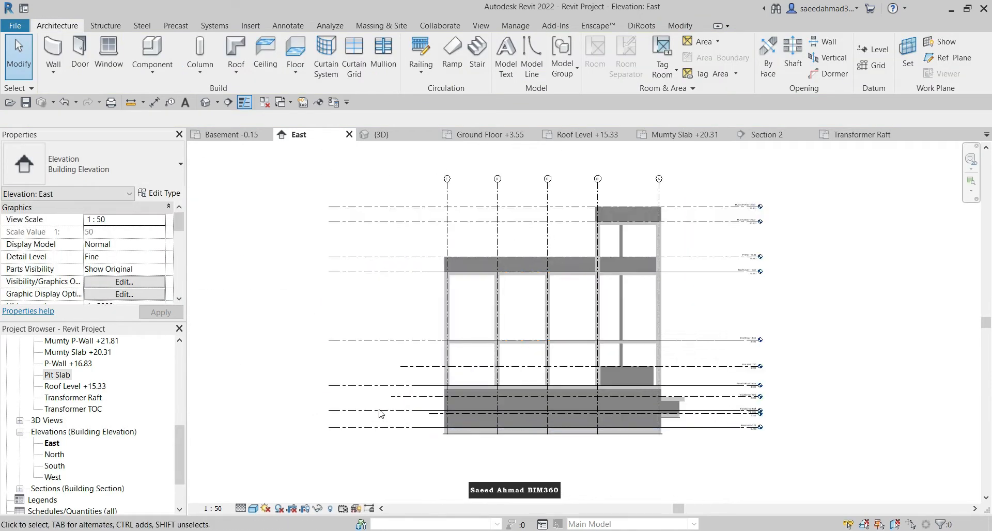
# Step: Align the headless ends of the level lines in the East elevation, including Pit Slab and Fire Wall TOC
pyautogui.scroll(3, 351, 422)
pyautogui.click(334, 411)
pyautogui.moveTo(375, 412); pyautogui.dragTo(412, 411)
pyautogui.scroll(2, 416, 404)
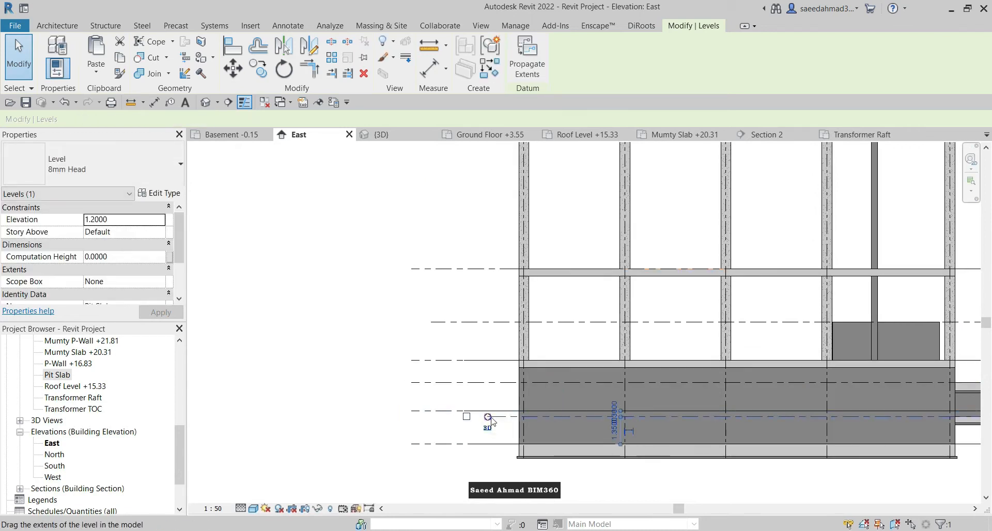
pyautogui.click(437, 322)
pyautogui.moveTo(431, 322); pyautogui.dragTo(412, 321)
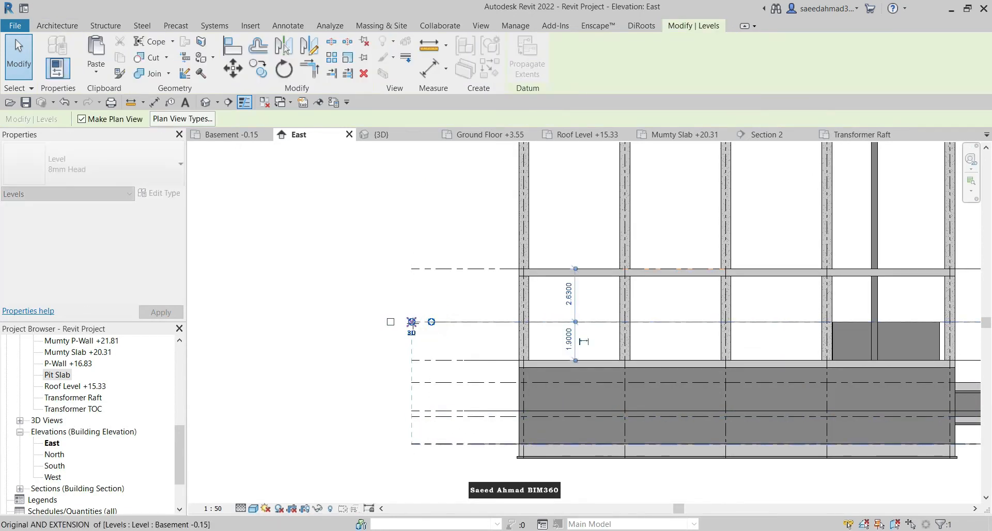
pyautogui.click(359, 290)
pyautogui.scroll(-2, 248, 459)
pyautogui.scroll(1, 433, 371)
# Step: Open the North elevation and give it a shaded visual style
pyautogui.click(384, 134)
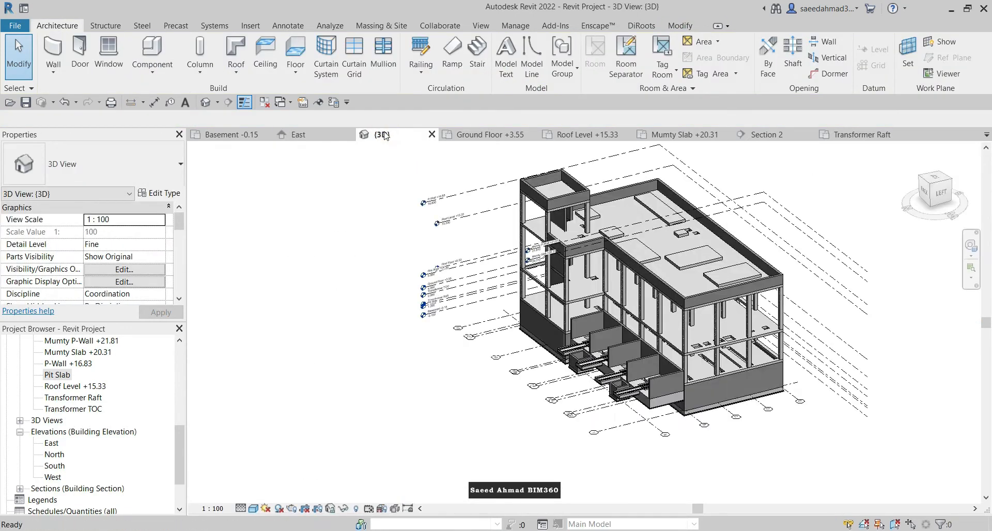
pyautogui.scroll(-1, 93, 440)
pyautogui.doubleClick(55, 420)
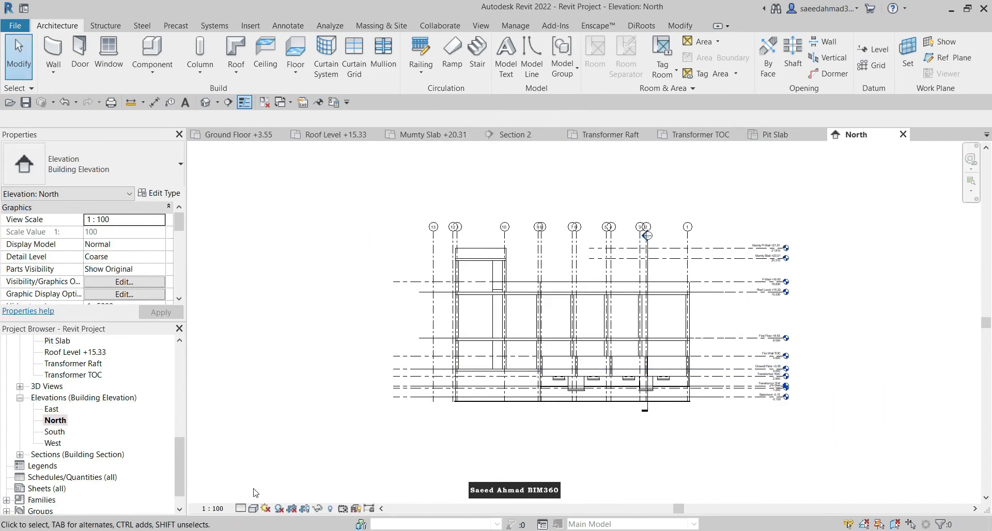
pyautogui.click(254, 510)
pyautogui.click(278, 461)
# Step: Extend the short ends of the Mumty level lines past the building and set the North elevation's scale to 1:50
pyautogui.moveTo(590, 253); pyautogui.dragTo(465, 248, button='middle')
pyautogui.scroll(2, 465, 248)
pyautogui.click(467, 243)
pyautogui.moveTo(464, 242); pyautogui.dragTo(202, 267)
pyautogui.click(213, 509)
pyautogui.click(207, 417)
# Step: Adjust the remaining uneven level line ends in the North elevation to line up with one another
pyautogui.moveTo(679, 354); pyautogui.dragTo(704, 328, button='middle')
pyautogui.scroll(2, 715, 315)
pyautogui.click(687, 200)
pyautogui.scroll(2, 764, 201)
pyautogui.moveTo(584, 212); pyautogui.dragTo(594, 210)
pyautogui.click(665, 301)
pyautogui.scroll(-2, 701, 181)
pyautogui.scroll(1, 288, 203)
pyautogui.click(290, 240)
pyautogui.scroll(1, 278, 233)
pyautogui.moveTo(265, 241); pyautogui.dragTo(318, 241)
pyautogui.click(297, 320)
pyautogui.scroll(-2, 289, 333)
pyautogui.scroll(1, 341, 351)
# Step: Open the South elevation and set a shaded visual style, fine detail level and a 1:50 scale
pyautogui.doubleClick(55, 431)
pyautogui.scroll(1, 223, 405)
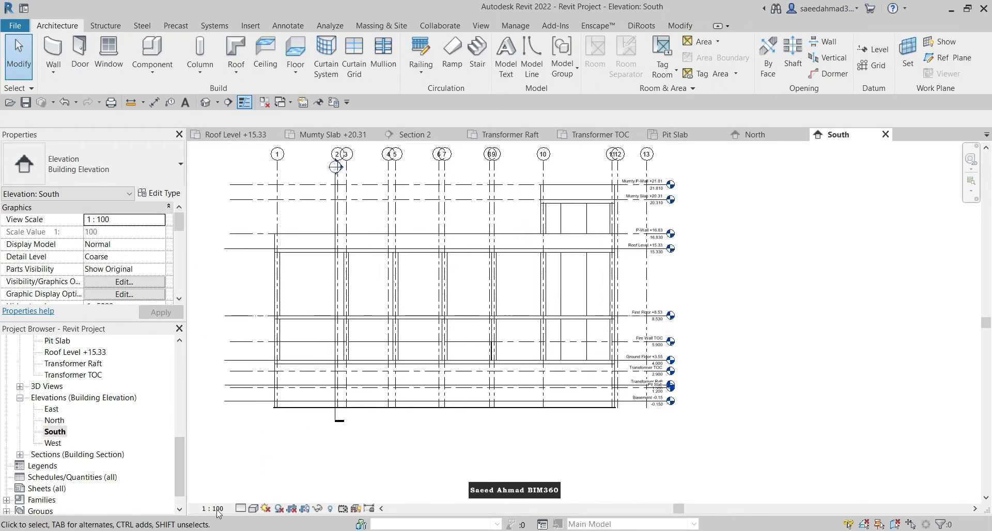
pyautogui.click(253, 509)
pyautogui.click(274, 463)
pyautogui.click(212, 508)
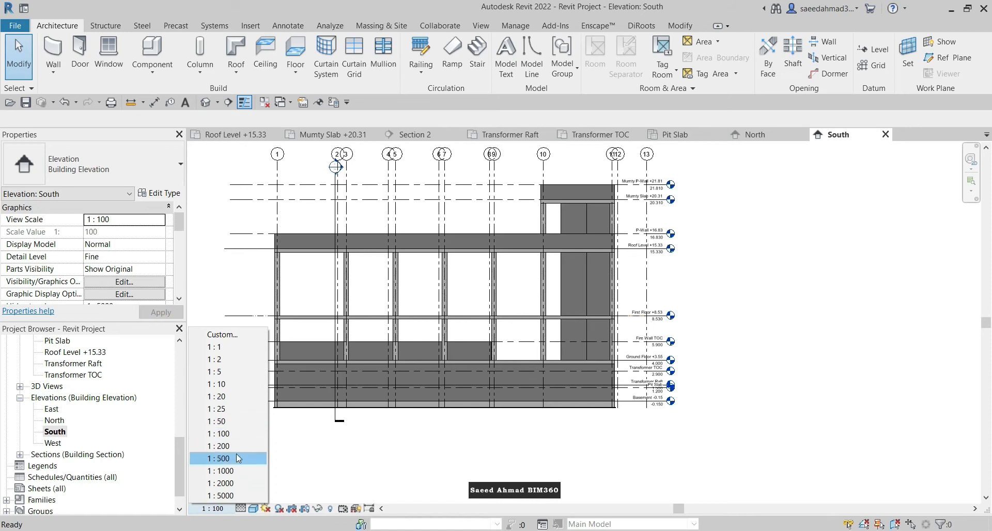
pyautogui.click(219, 458)
pyautogui.click(213, 508)
pyautogui.click(217, 421)
pyautogui.scroll(1, 726, 378)
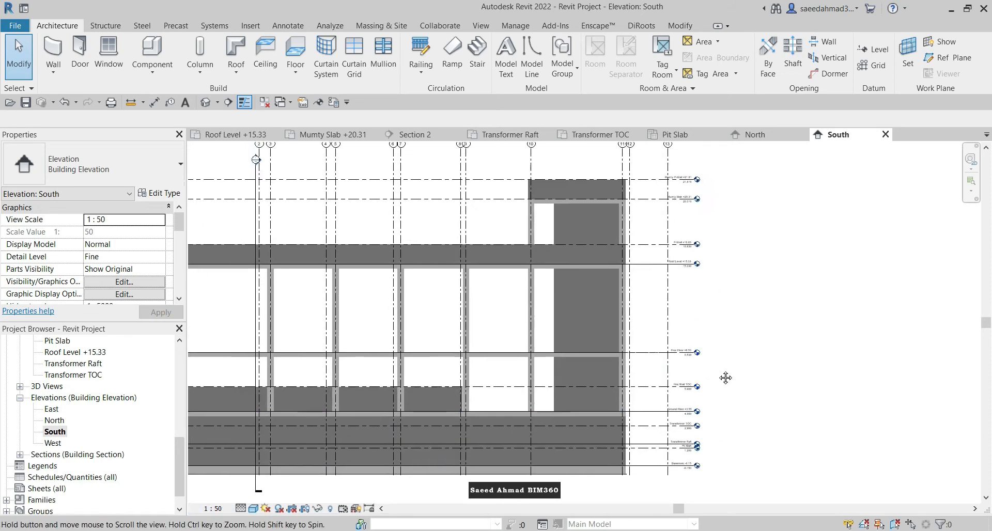
# Step: Open the West elevation and set a shaded visual style, fine detail level and a 1:50 scale
pyautogui.scroll(-3, 726, 378)
pyautogui.doubleClick(53, 443)
pyautogui.click(254, 509)
pyautogui.click(269, 467)
pyautogui.moveTo(508, 400); pyautogui.dragTo(356, 403, button='middle')
pyautogui.scroll(1, 356, 403)
pyautogui.click(213, 509)
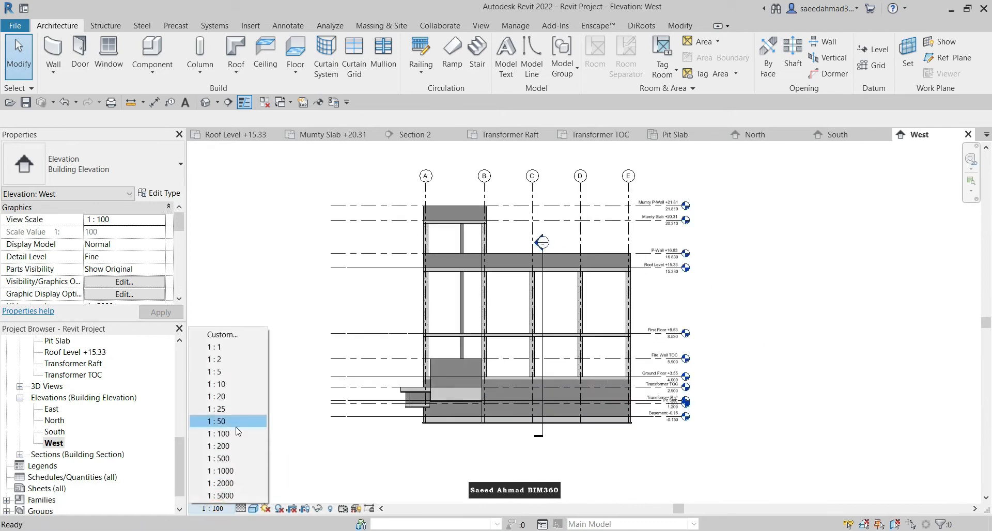
pyautogui.click(236, 426)
# Step: Shorten the Mumty level lines in the West elevation so their free ends sit closer to the building
pyautogui.moveTo(251, 170); pyautogui.dragTo(271, 244, button='middle')
pyautogui.click(270, 241)
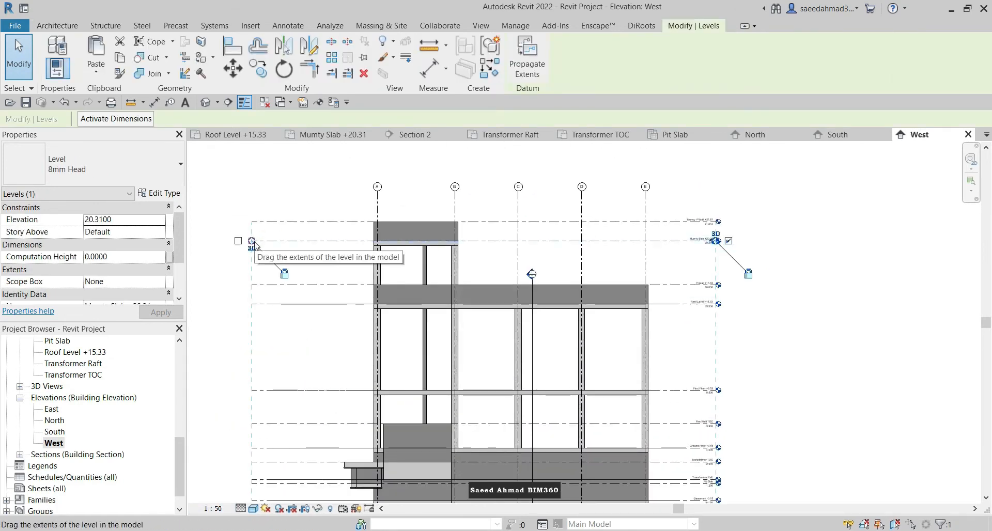
pyautogui.moveTo(324, 241); pyautogui.dragTo(324, 241)
pyautogui.click(486, 263)
# Step: Extend the section line in the West elevation so its head sits above the top of the building
pyautogui.scroll(2, 665, 411)
pyautogui.moveTo(665, 410); pyautogui.dragTo(604, 321, button='middle')
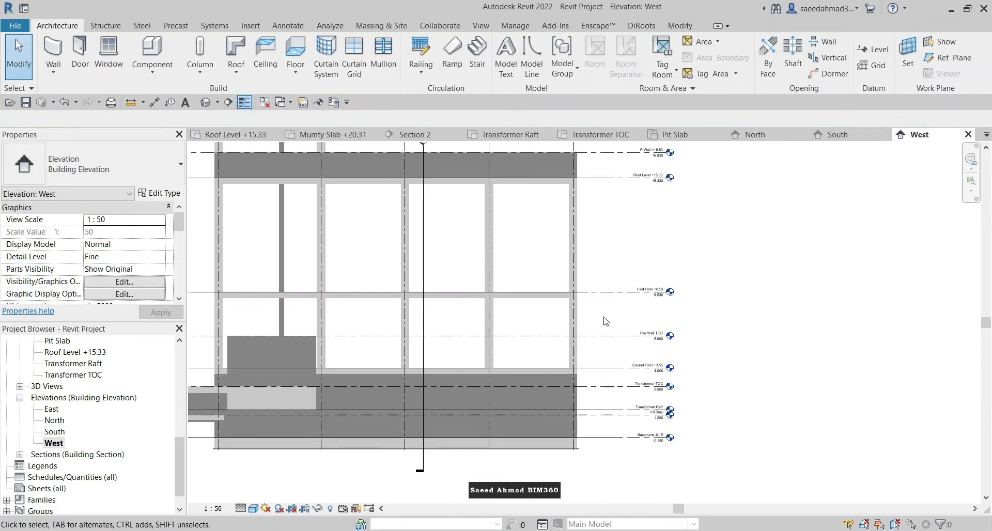
pyautogui.scroll(-3, 513, 270)
pyautogui.moveTo(513, 270); pyautogui.dragTo(525, 336, button='middle')
pyautogui.scroll(3, 393, 433)
pyautogui.moveTo(393, 491); pyautogui.dragTo(392, 429, button='middle')
pyautogui.scroll(-2, 403, 429)
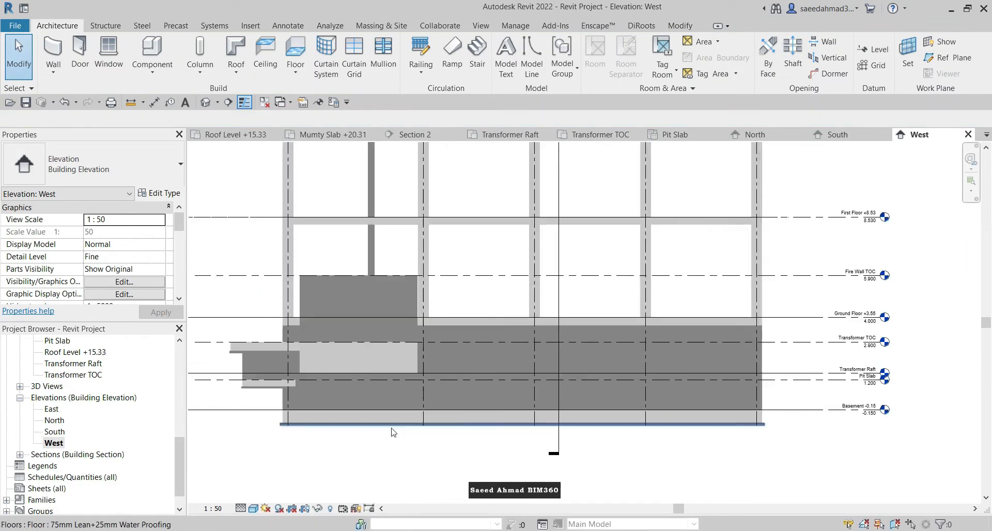
pyautogui.moveTo(483, 429); pyautogui.dragTo(457, 470, button='middle')
pyautogui.moveTo(533, 246); pyautogui.dragTo(440, 307, button='middle')
pyautogui.scroll(-2, 501, 348)
pyautogui.click(439, 307)
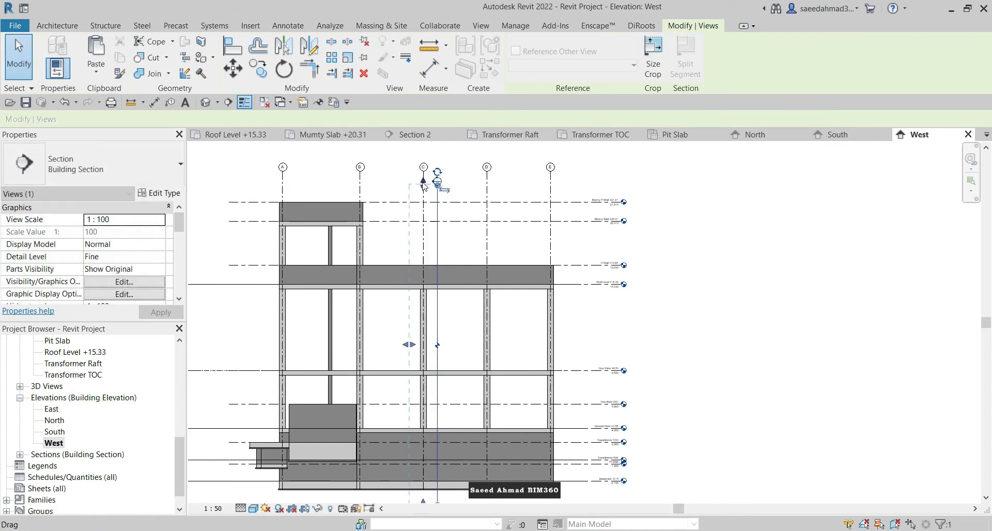
pyautogui.press('Escape')
# Step: Switch to the Roof Level +15.33 floor plan and close all other open views
pyautogui.click(236, 134)
pyautogui.click(264, 102)
pyautogui.scroll(-4, 366, 383)
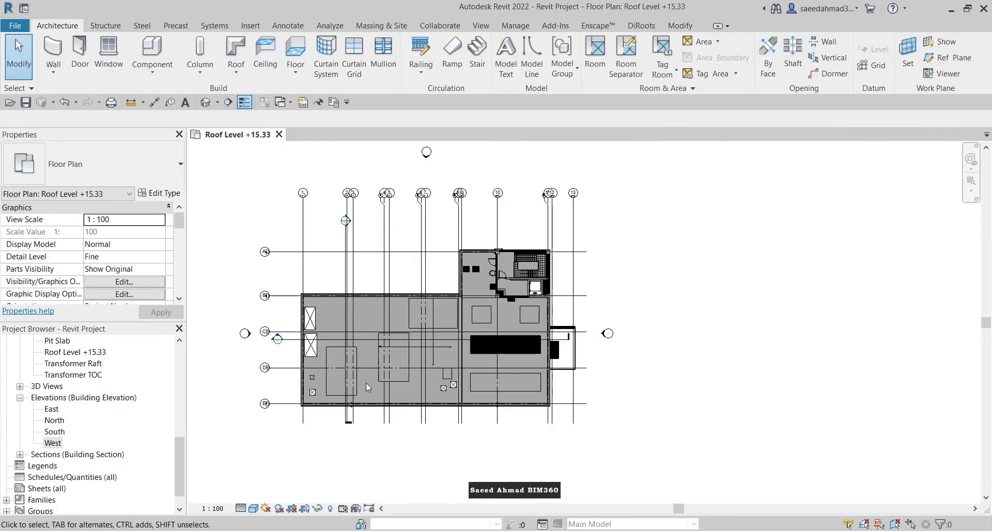
pyautogui.scroll(3, 100, 419)
# Step: Open the Basement -0.15 ceiling plan and set it to fine detail level and a shaded visual style
pyautogui.doubleClick(73, 397)
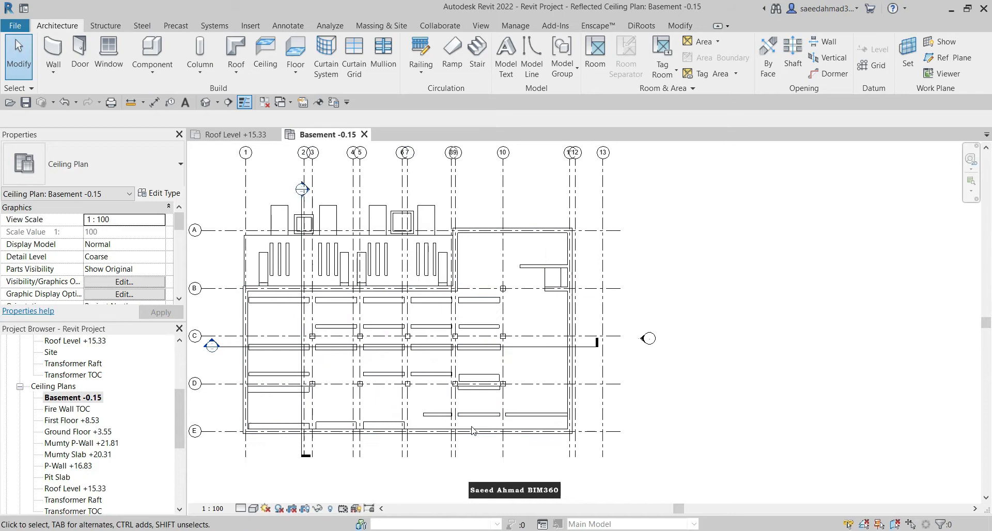
pyautogui.scroll(2, 316, 314)
pyautogui.click(253, 495)
pyautogui.click(253, 508)
pyautogui.click(277, 464)
# Step: Open the Basement -0.15 floor plan and hide all imported categories in it
pyautogui.scroll(3, 100, 394)
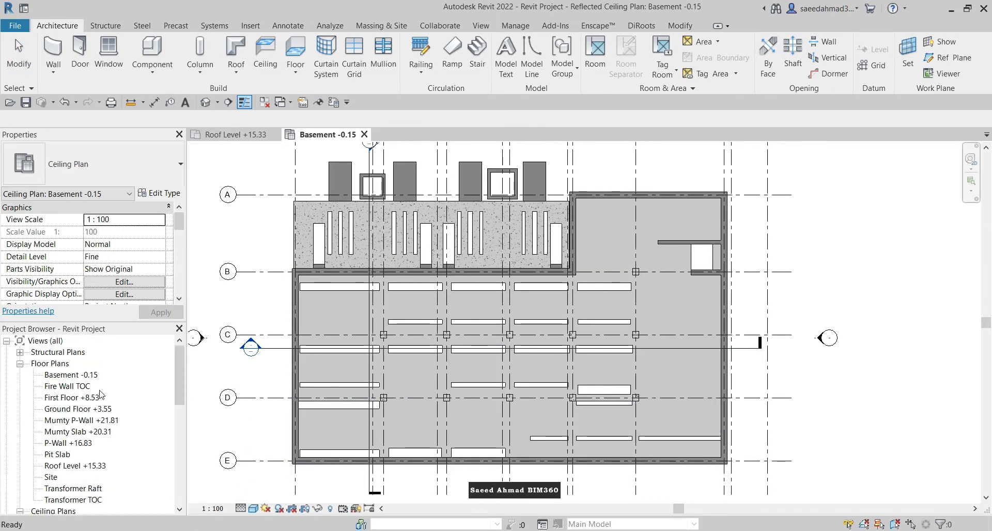
pyautogui.doubleClick(71, 374)
pyautogui.scroll(-2, 281, 453)
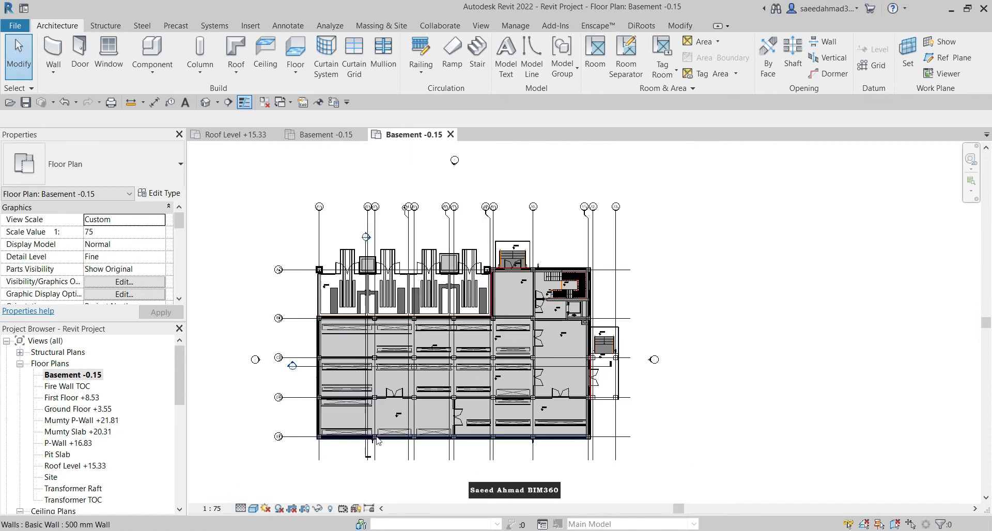
pyautogui.moveTo(374, 438); pyautogui.dragTo(355, 440, button='middle')
pyautogui.press('v')
pyautogui.press('g')
pyautogui.click(788, 101)
pyautogui.click(537, 115)
pyautogui.click(911, 441)
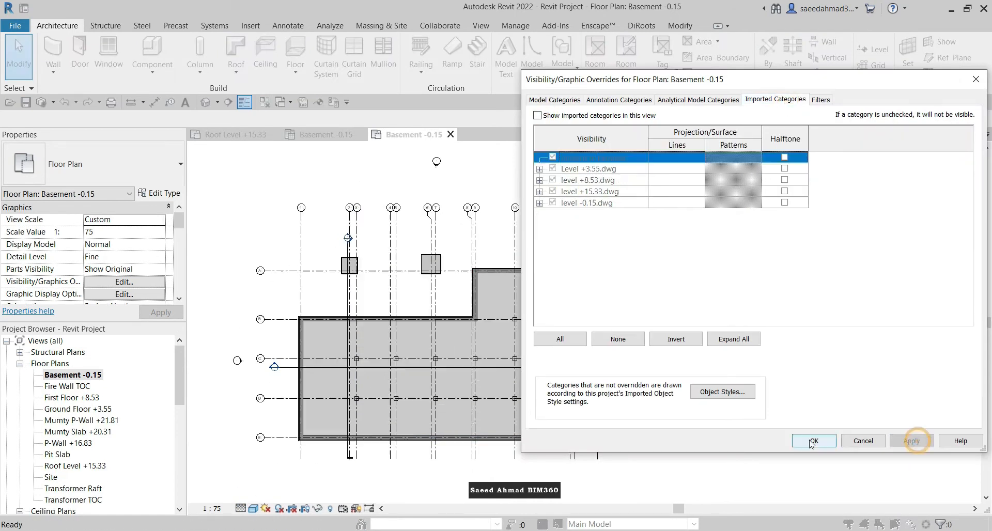
pyautogui.click(814, 440)
# Step: Set the Basement floor plan's scale to 1:50 and pull the vertical section line's head down to just below grid A
pyautogui.click(347, 239)
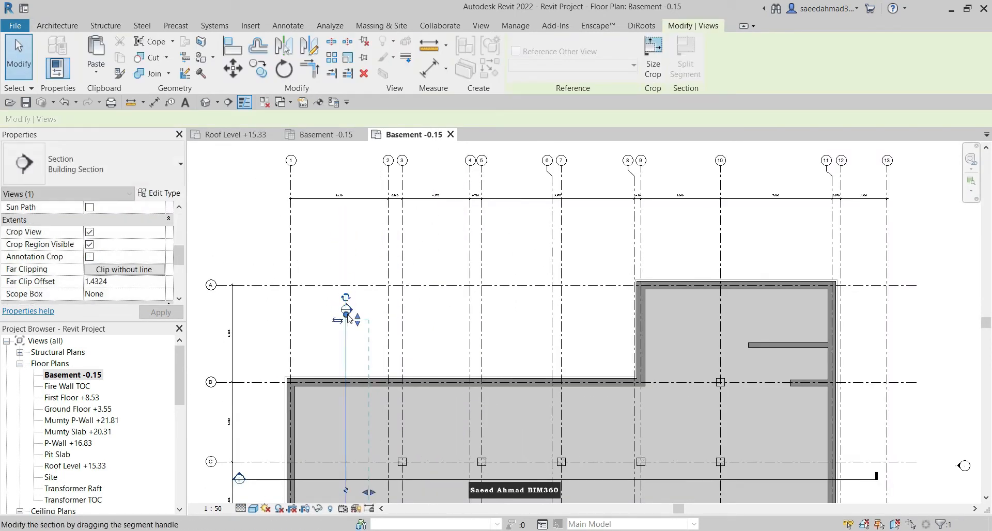
pyautogui.press('Escape')
pyautogui.scroll(-3, 404, 430)
pyautogui.scroll(2, 556, 368)
pyautogui.moveTo(537, 386); pyautogui.dragTo(524, 322, button='middle')
pyautogui.scroll(-1, 750, 323)
pyautogui.moveTo(751, 323); pyautogui.dragTo(729, 354, button='middle')
# Step: Close the Basement ceiling plan and open the Ground Floor +3.55 floor plan with its imported categories hidden
pyautogui.click(364, 134)
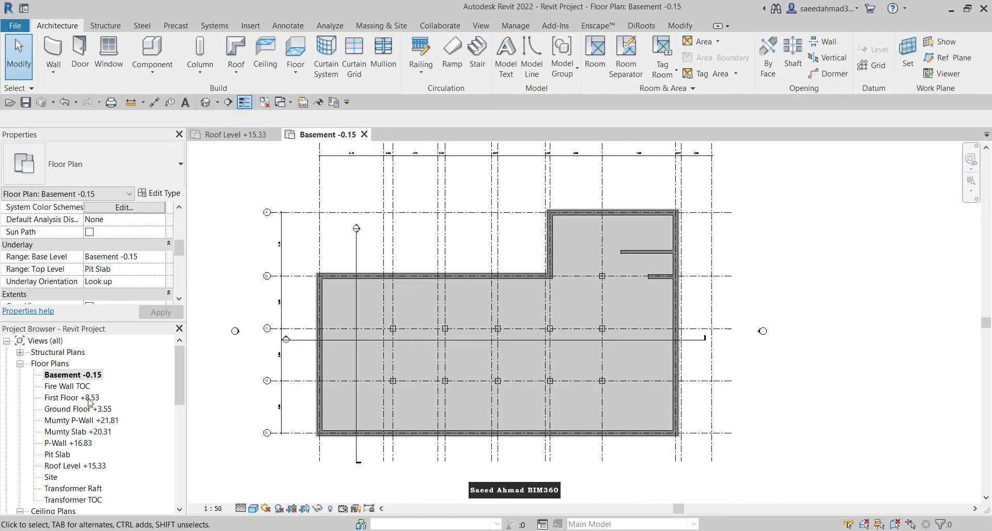
pyautogui.scroll(-1, 89, 403)
pyautogui.doubleClick(86, 398)
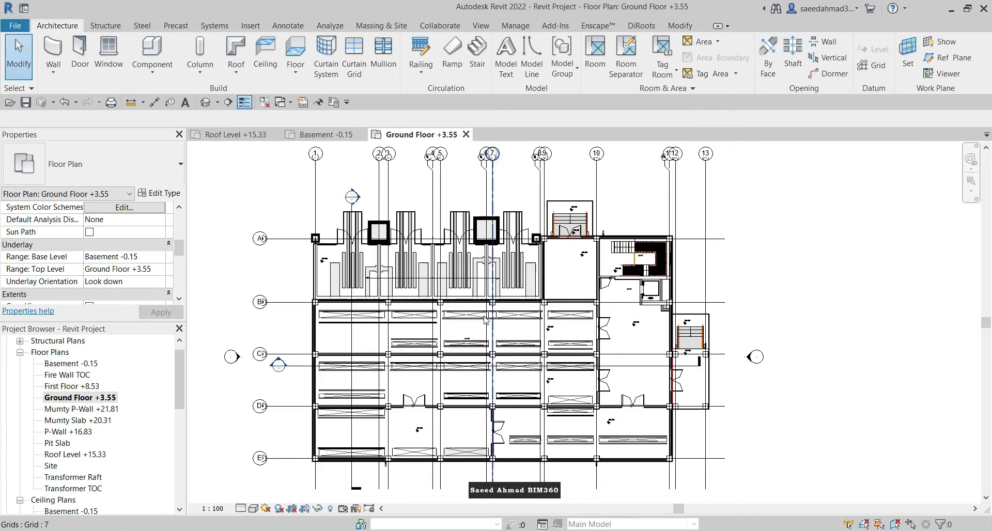
pyautogui.moveTo(486, 320); pyautogui.dragTo(444, 377, button='middle')
pyautogui.press('v')
pyautogui.press('v')
pyautogui.click(775, 99)
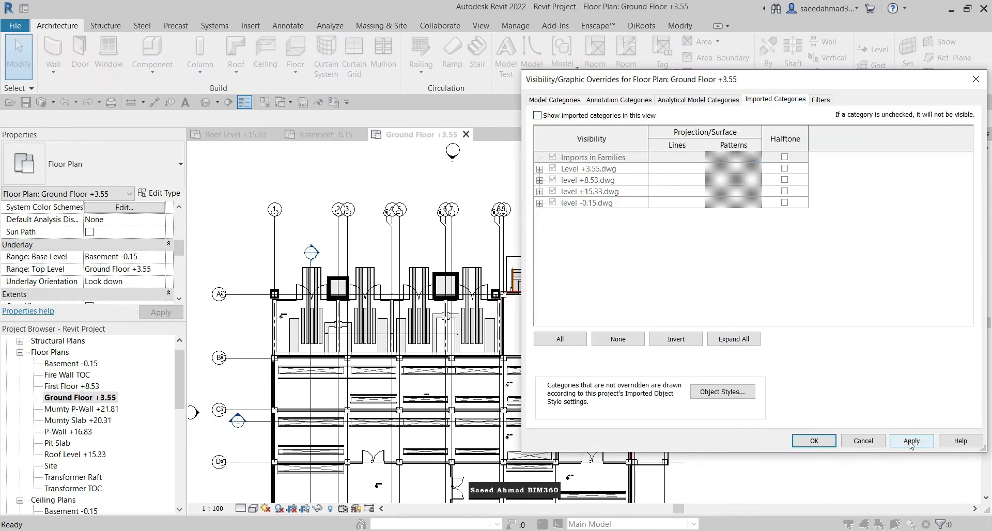
pyautogui.click(909, 441)
pyautogui.click(813, 441)
# Step: Delete the stray horizontal line crossing the transformer bays in the Ground Floor plan
pyautogui.scroll(1, 378, 322)
pyautogui.click(376, 338)
pyautogui.press('Delete')
# Step: Set the Ground Floor plan to fine detail level, a 1:50 scale and a shaded visual style
pyautogui.click(252, 499)
pyautogui.click(212, 508)
pyautogui.click(227, 422)
pyautogui.click(253, 509)
pyautogui.click(274, 495)
pyautogui.scroll(-2, 388, 320)
pyautogui.moveTo(557, 467); pyautogui.dragTo(527, 340, button='middle')
pyautogui.scroll(1, 527, 340)
pyautogui.moveTo(633, 269); pyautogui.dragTo(671, 436, button='middle')
pyautogui.scroll(1, 505, 288)
pyautogui.moveTo(334, 349); pyautogui.dragTo(456, 327, button='middle')
pyautogui.scroll(-1, 113, 276)
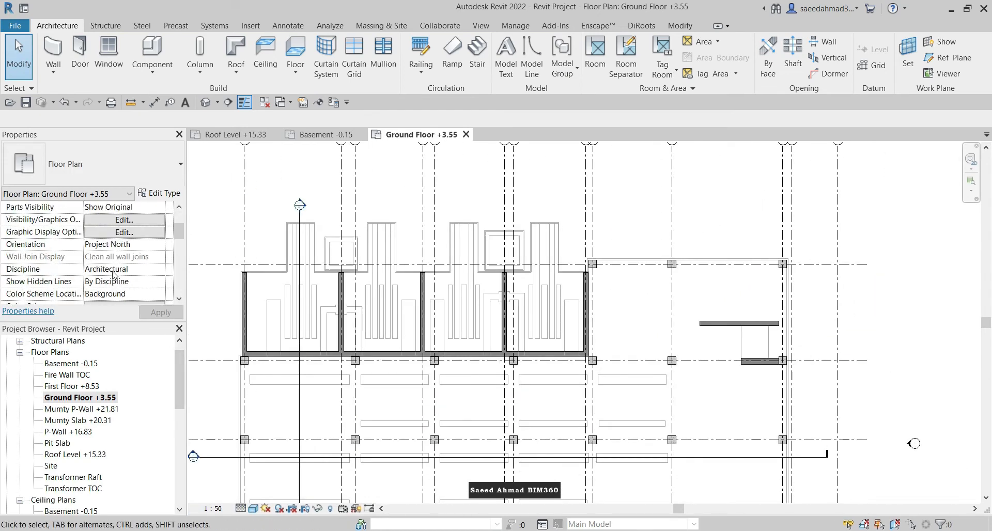
# Step: Set the Ground Floor plan's underlay to range from Transformer TOC to Ground Floor +3.55, looking up
pyautogui.click(160, 261)
pyautogui.press('Escape')
pyautogui.scroll(2, 155, 253)
pyautogui.scroll(-3, 154, 250)
pyautogui.click(155, 257)
pyautogui.click(124, 315)
pyautogui.scroll(-1, 529, 298)
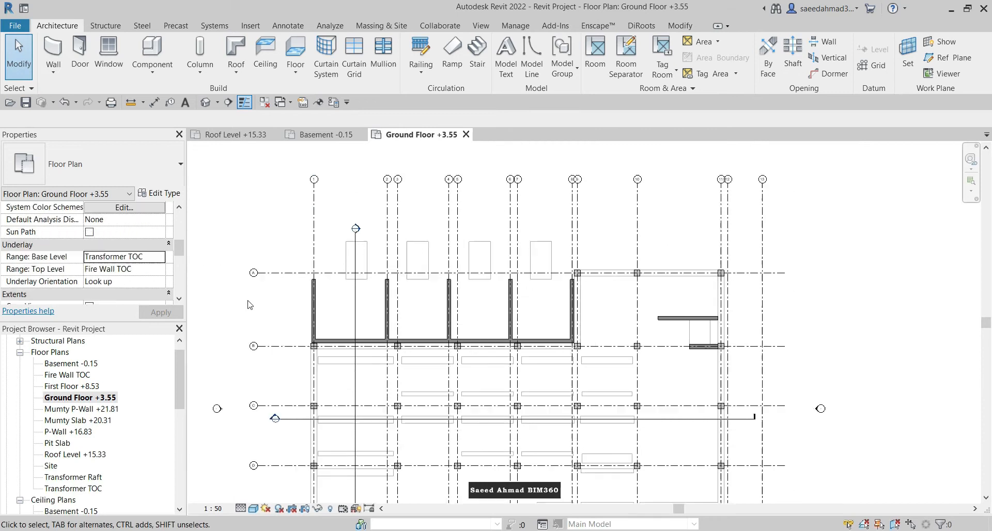
pyautogui.moveTo(250, 303); pyautogui.dragTo(267, 271, button='middle')
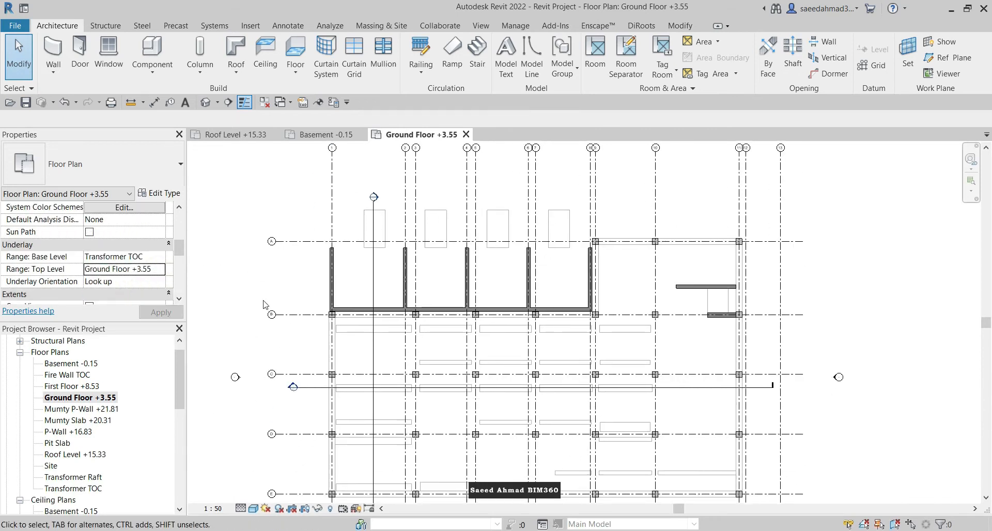
pyautogui.scroll(-1, 263, 304)
# Step: Set the view depth offset in the Ground Floor plan's view range to -1.0
pyautogui.press('v')
pyautogui.press('g')
pyautogui.press('Escape')
pyautogui.press('v')
pyautogui.press('r')
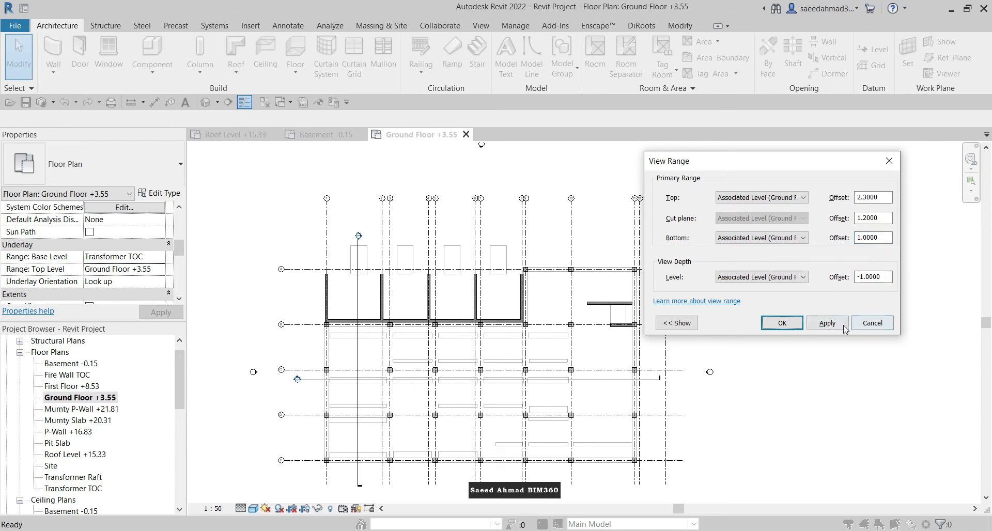
pyautogui.click(771, 328)
pyautogui.scroll(5, 494, 281)
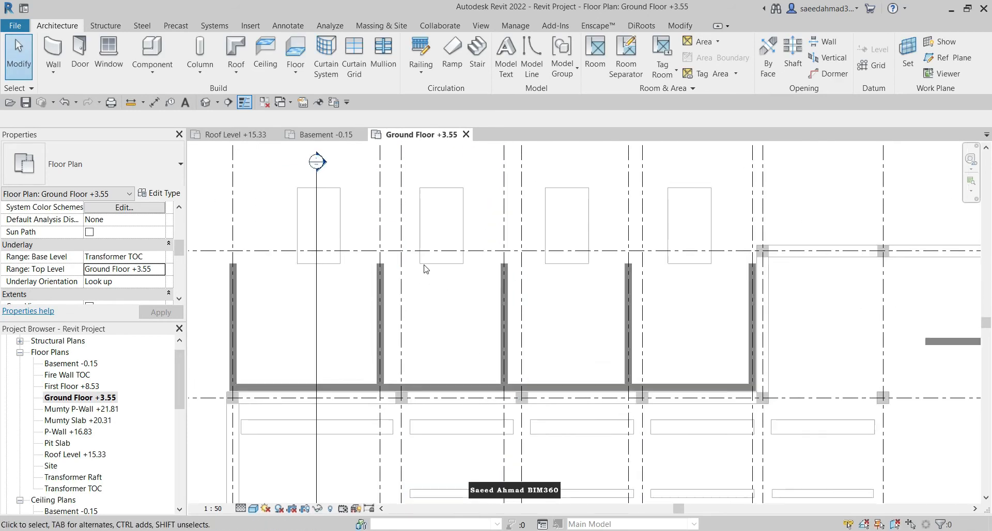
# Step: Set the Ground Floor plan's view depth offset to -2.0 to bring the transformer foundations into the plan
pyautogui.press('v')
pyautogui.press('r')
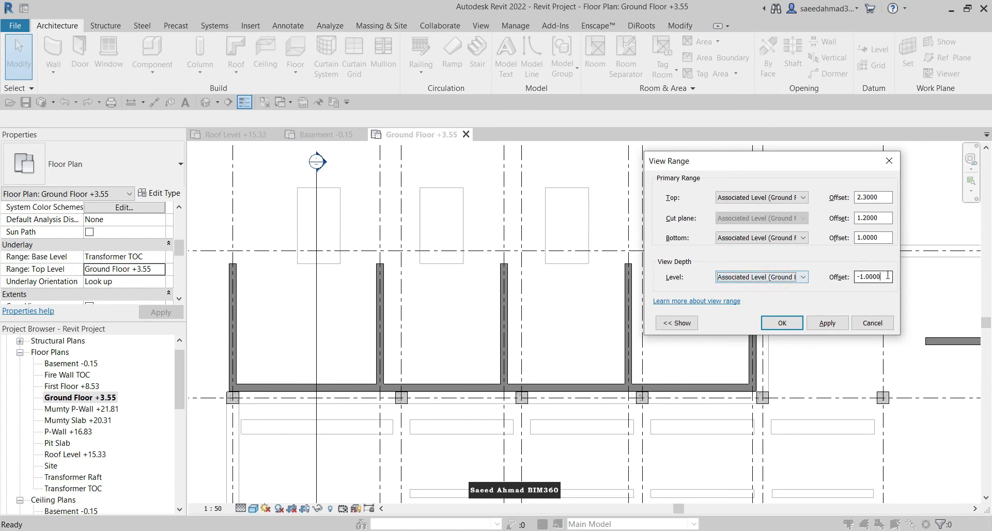
pyautogui.click(835, 324)
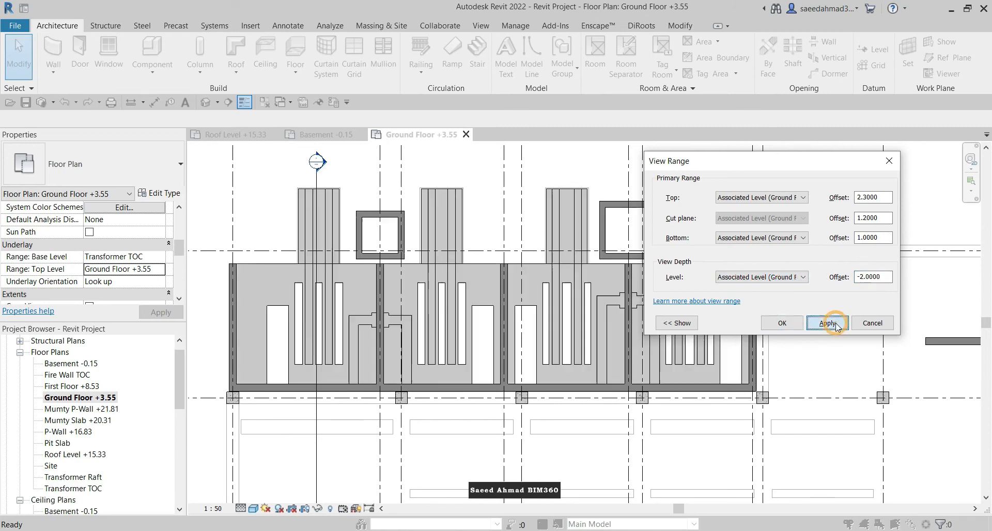
pyautogui.click(782, 323)
pyautogui.scroll(-3, 782, 330)
pyautogui.moveTo(540, 361)
pyautogui.mouseDown(button='middle')
pyautogui.moveTo(533, 321)
pyautogui.moveTo(548, 349)
pyautogui.mouseUp(button='middle')
# Step: Adjust the Ground Floor plan's view range offsets further to show the floor slab and pit slabs, and check the transformer bays
pyautogui.press('r')
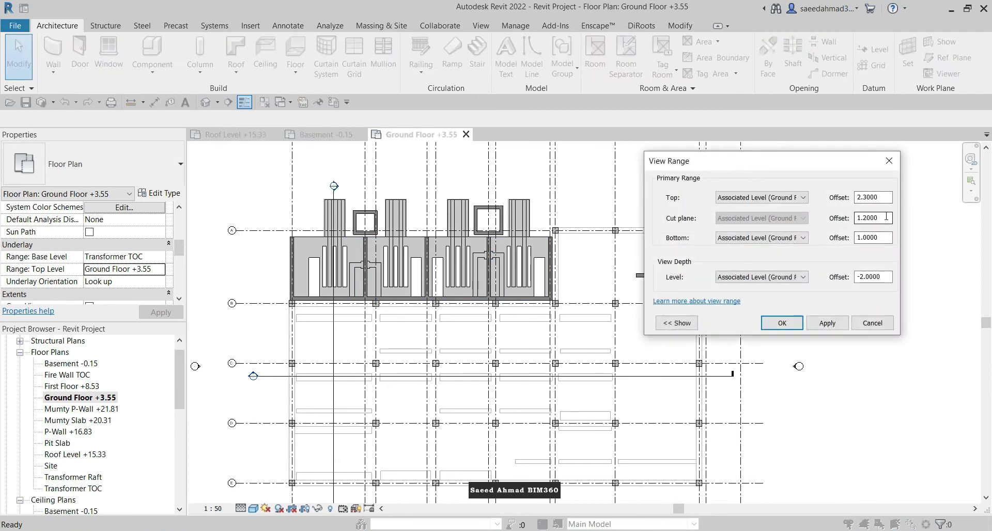
pyautogui.click(834, 323)
pyautogui.click(776, 323)
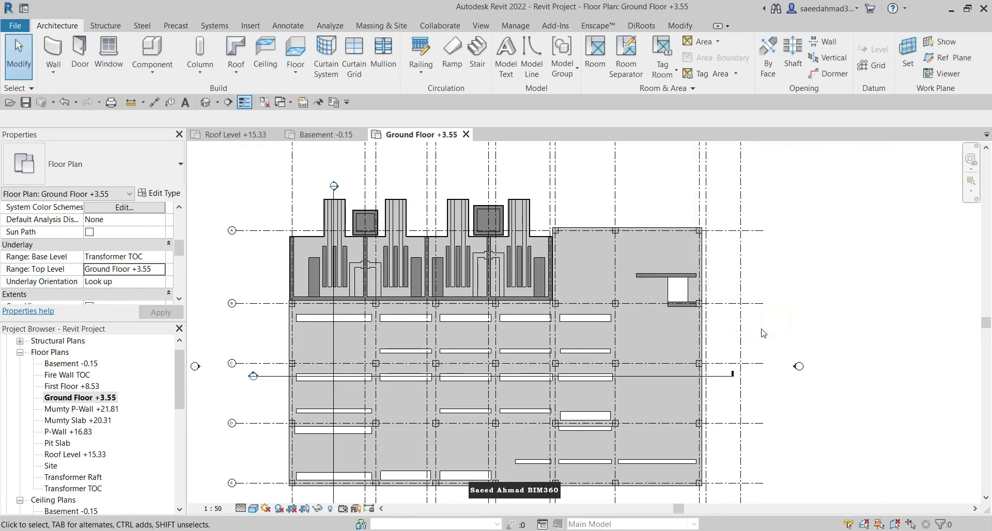
pyautogui.moveTo(324, 382); pyautogui.dragTo(336, 335, button='middle')
pyautogui.scroll(3, 315, 203)
pyautogui.scroll(-2, 334, 303)
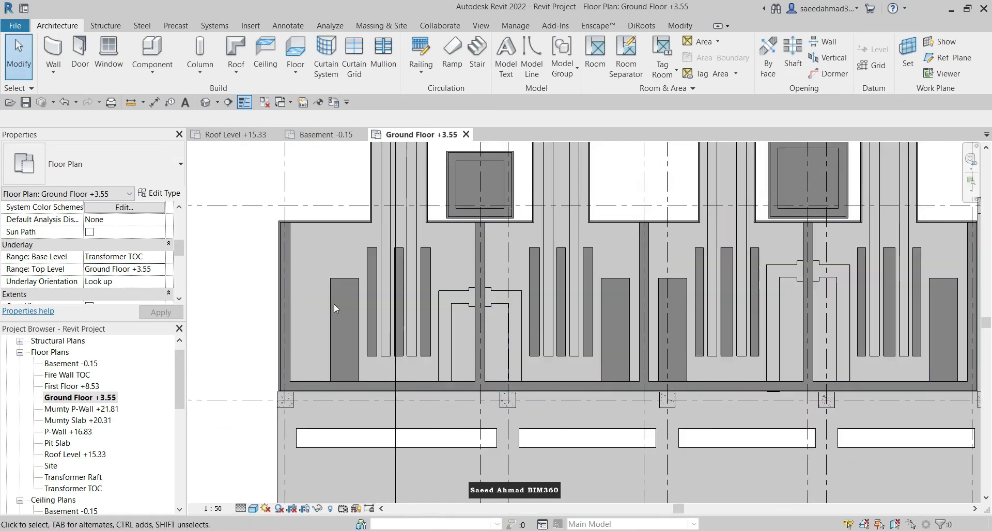
pyautogui.scroll(2, 635, 343)
pyautogui.scroll(-4, 584, 261)
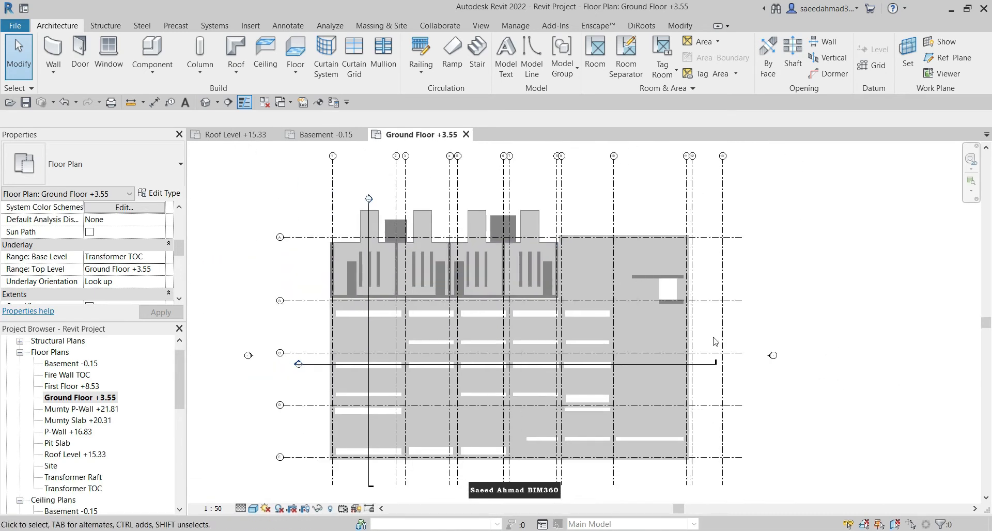
# Step: Close the Roof Level +15.33 view, keeping the Basement and Ground Floor plans open
pyautogui.scroll(2, 375, 297)
pyautogui.click(328, 133)
pyautogui.click(405, 134)
pyautogui.click(269, 135)
pyautogui.click(279, 135)
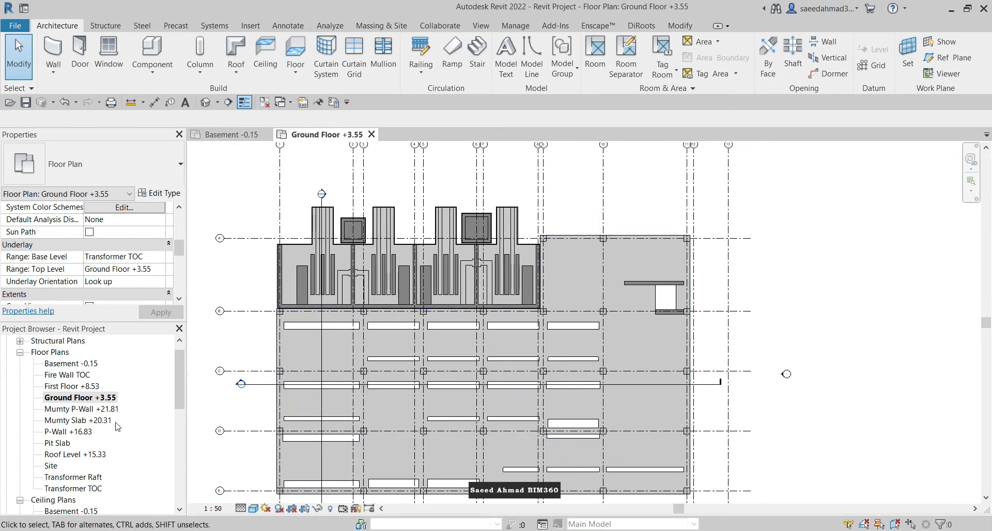
# Step: Open the First Floor +8.53 floor plan and hide all imported categories in it
pyautogui.doubleClick(77, 386)
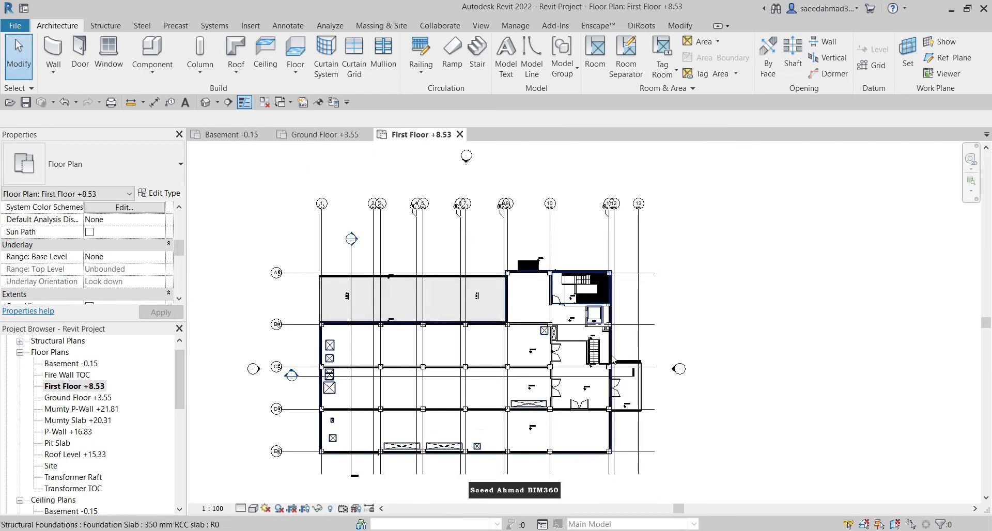
pyautogui.press('v')
pyautogui.press('g')
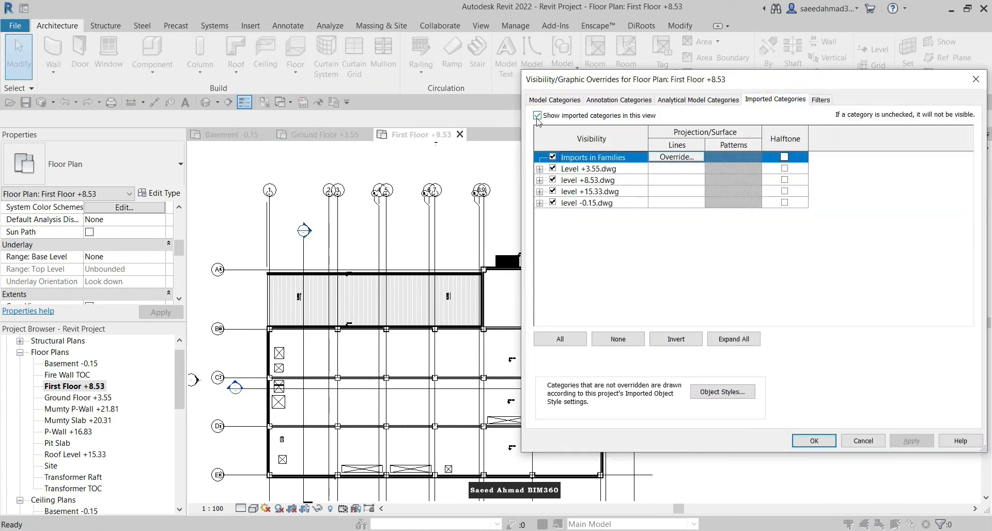
pyautogui.click(879, 442)
# Step: Set the First Floor plan to fine detail level and a shaded visual style
pyautogui.click(256, 495)
pyautogui.click(253, 508)
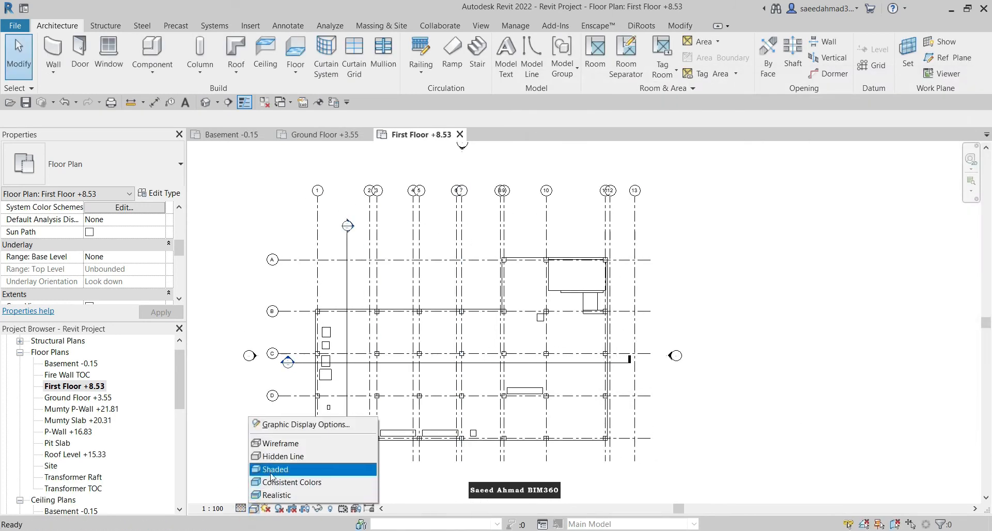
pyautogui.click(281, 467)
pyautogui.scroll(3, 448, 246)
# Step: Set the First Floor plan's underlay base level to First Floor +8.53, looking down, and move the vertical section line's head closer to grid A
pyautogui.moveTo(447, 246); pyautogui.dragTo(462, 285, button='middle')
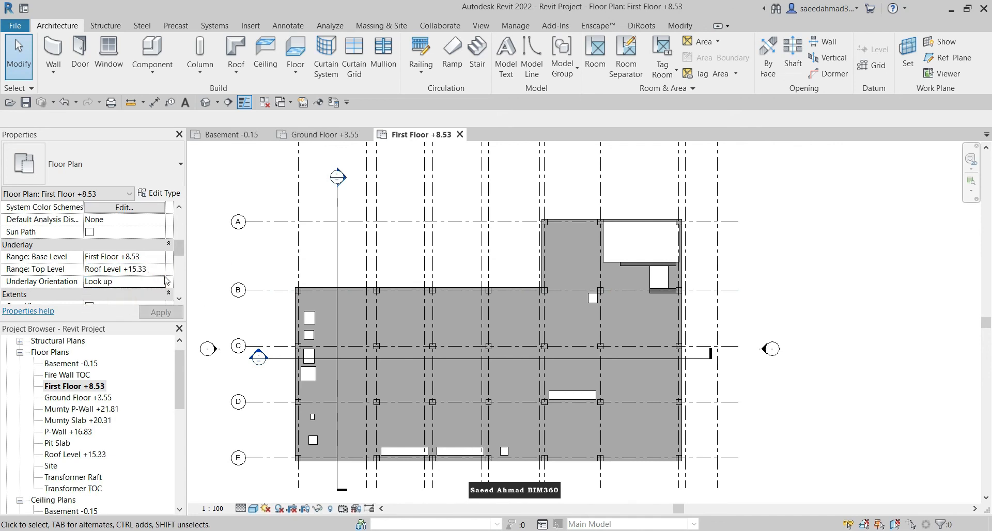
pyautogui.moveTo(385, 266); pyautogui.dragTo(355, 267, button='middle')
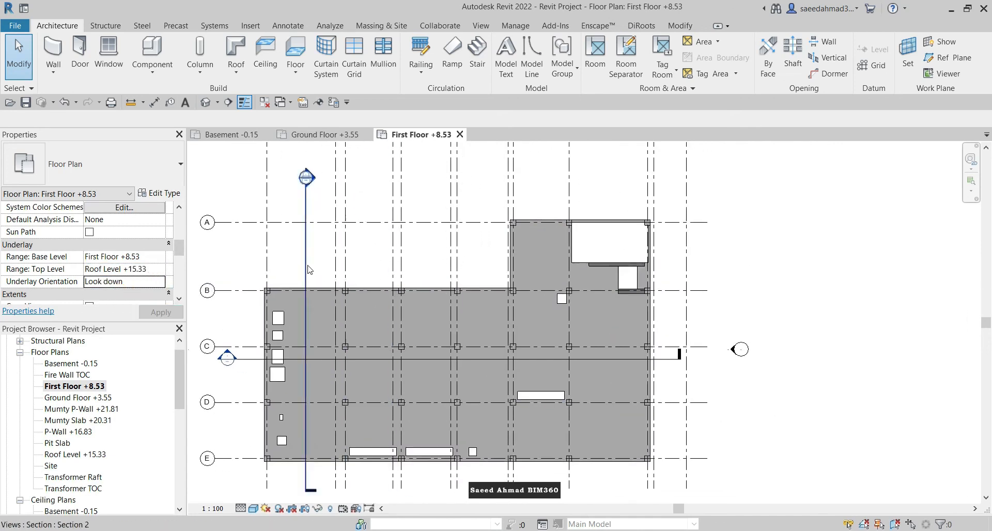
pyautogui.click(306, 191)
pyautogui.press('Escape')
pyautogui.scroll(-1, 393, 238)
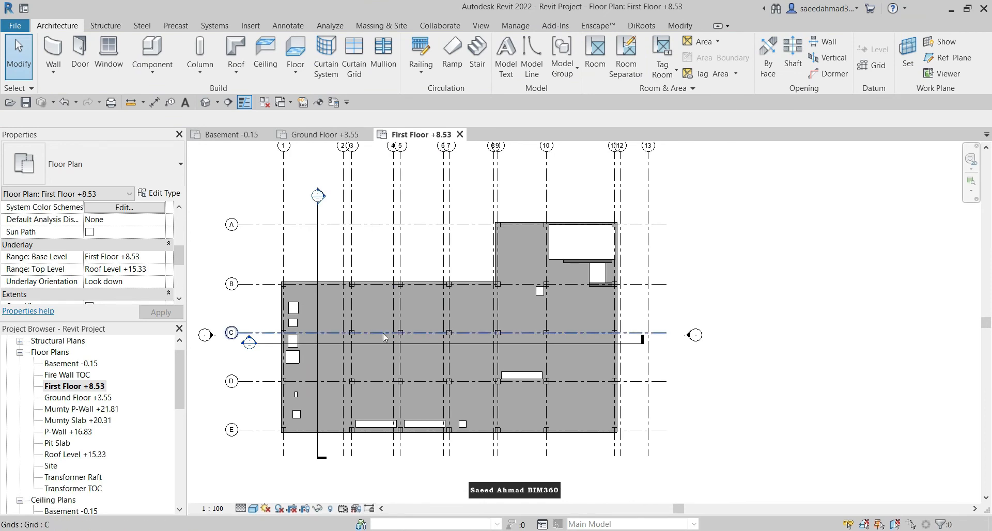
pyautogui.scroll(-1, 115, 437)
# Step: Open the Roof Level +15.33 floor plan
pyautogui.doubleClick(77, 443)
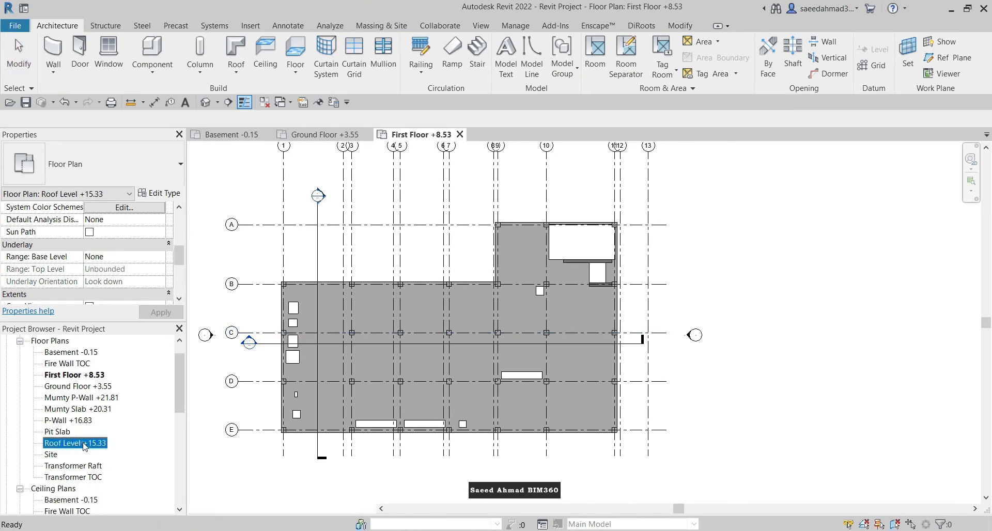
pyautogui.click(430, 360)
pyautogui.press('Escape')
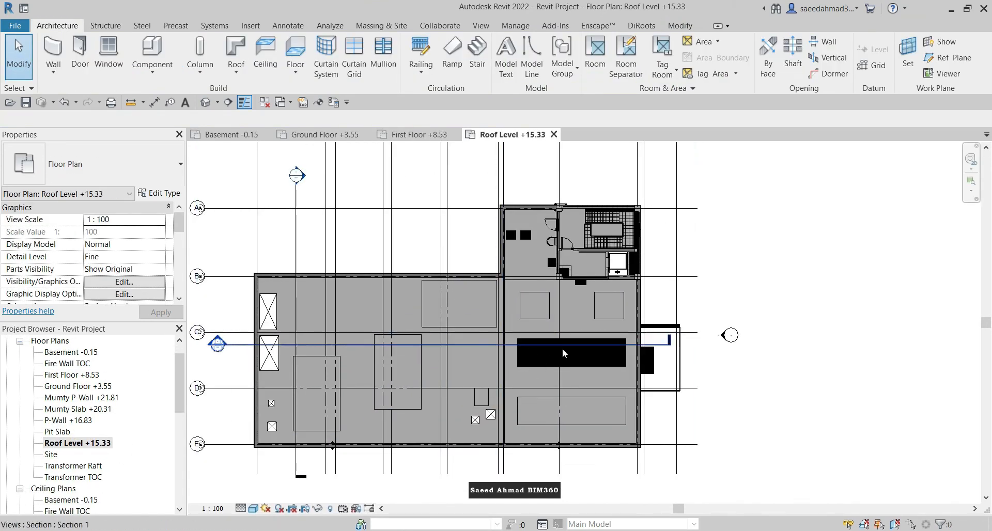
# Step: Edit the 400mm Benches slab's boundary and add a rectangle about 9.52 by 2.5 m over the solid black bench between grids C and D
pyautogui.scroll(4, 561, 349)
pyautogui.click(491, 352)
pyautogui.scroll(-2, 490, 352)
pyautogui.press('Escape')
pyautogui.doubleClick(364, 355)
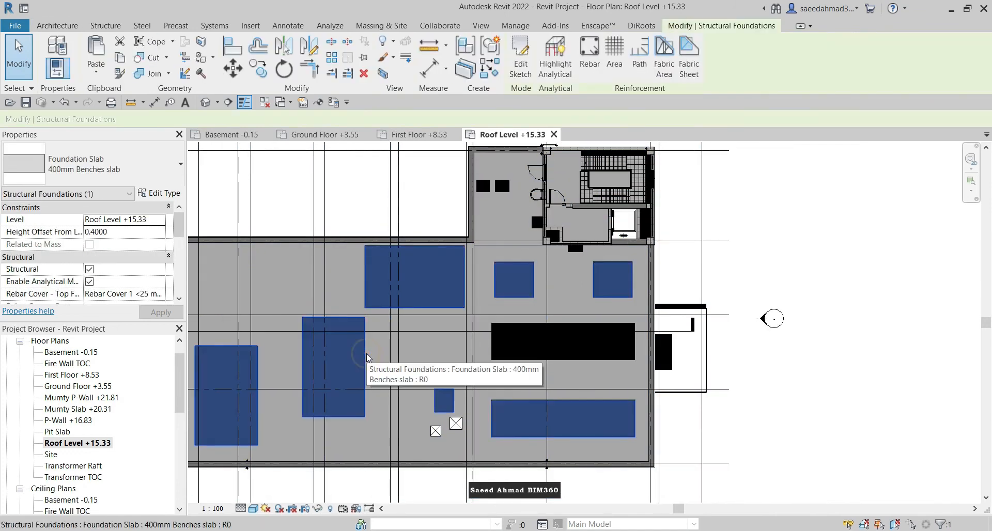
pyautogui.click(630, 44)
pyautogui.scroll(3, 538, 313)
pyautogui.click(432, 336)
pyautogui.click(760, 420)
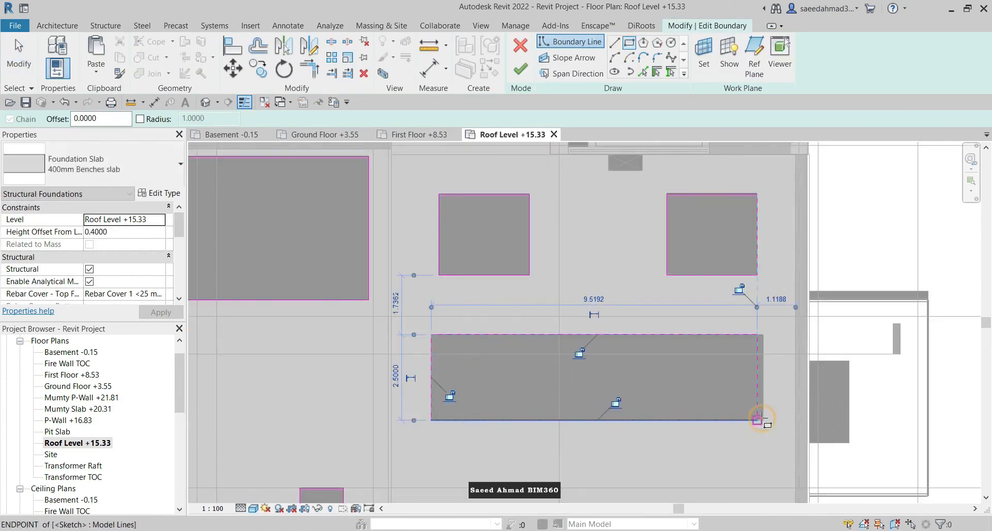
# Step: Stretch the new rectangle's short edge near the outer wall to the underlying bench outline and finish the slab boundary
pyautogui.press('Escape')
pyautogui.scroll(1, 763, 418)
pyautogui.click(759, 394)
pyautogui.scroll(1, 762, 393)
pyautogui.moveTo(758, 396); pyautogui.dragTo(769, 397)
pyautogui.press('Escape')
pyautogui.scroll(-4, 589, 358)
pyautogui.click(520, 70)
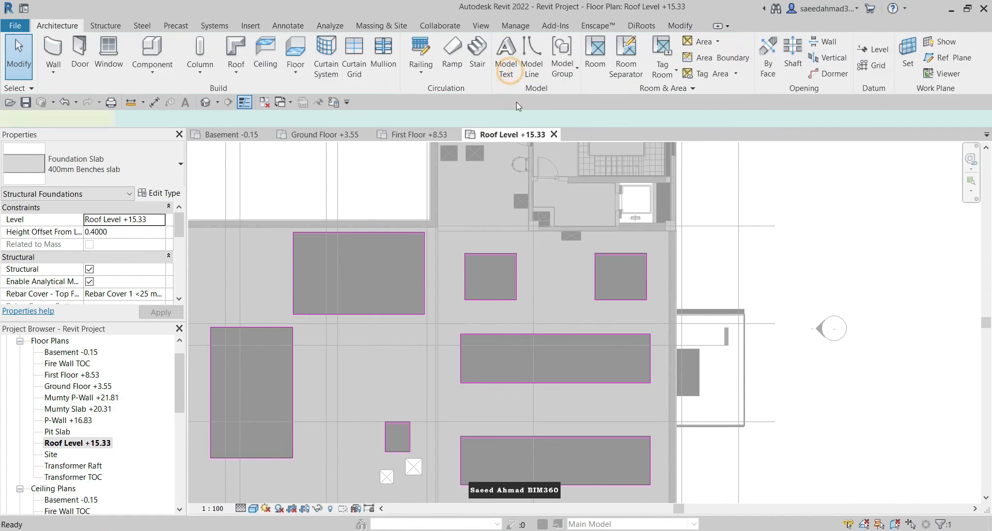
# Step: Hide all imported categories in the Roof Level +15.33 floor plan
pyautogui.scroll(-3, 581, 341)
pyautogui.scroll(5, 539, 234)
pyautogui.scroll(-5, 513, 251)
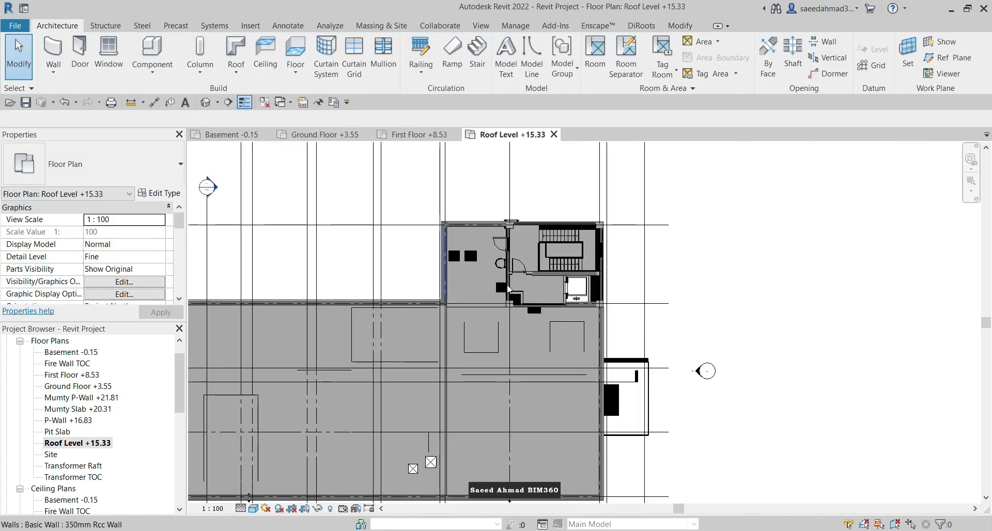
pyautogui.press('v')
pyautogui.press('g')
pyautogui.click(750, 101)
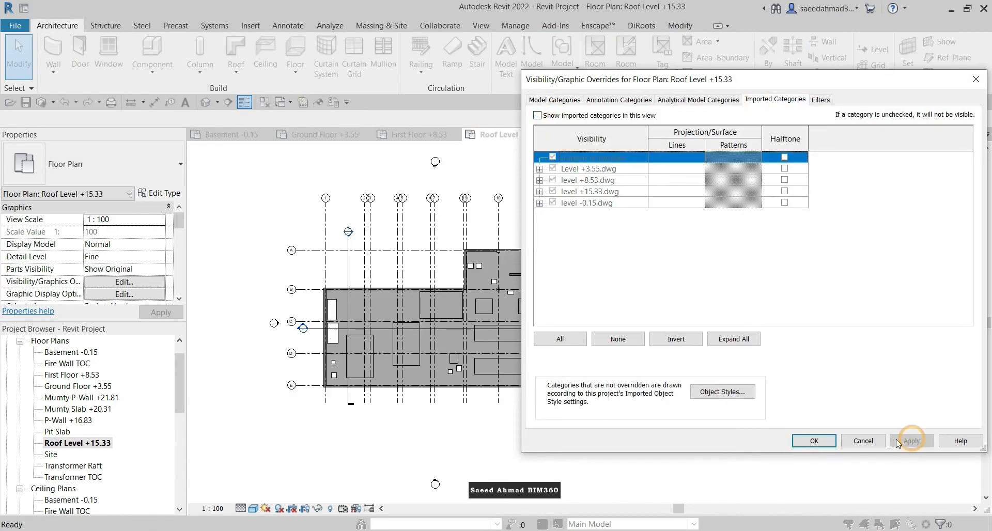
pyautogui.click(813, 440)
# Step: Set the Roof Level +15.33 plan's view scale to 1 : 50 and apply the shaded visual style
pyautogui.scroll(3, 460, 270)
pyautogui.moveTo(313, 284); pyautogui.dragTo(397, 261, button='middle')
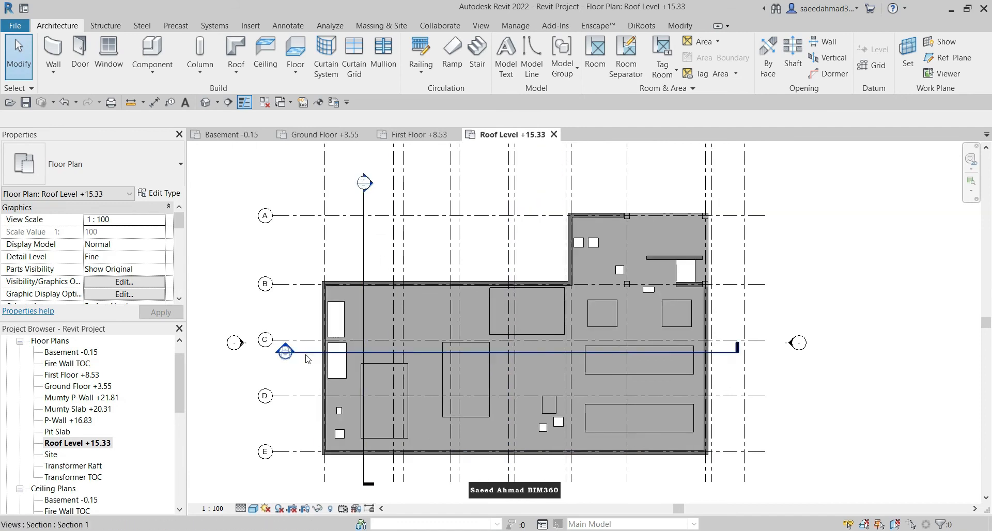
pyautogui.moveTo(306, 355); pyautogui.dragTo(292, 340, button='middle')
pyautogui.click(213, 509)
pyautogui.click(209, 423)
pyautogui.click(253, 509)
pyautogui.click(280, 469)
pyautogui.moveTo(692, 402); pyautogui.dragTo(692, 338, button='middle')
pyautogui.scroll(1, 781, 325)
pyautogui.moveTo(782, 324); pyautogui.dragTo(744, 393, button='middle')
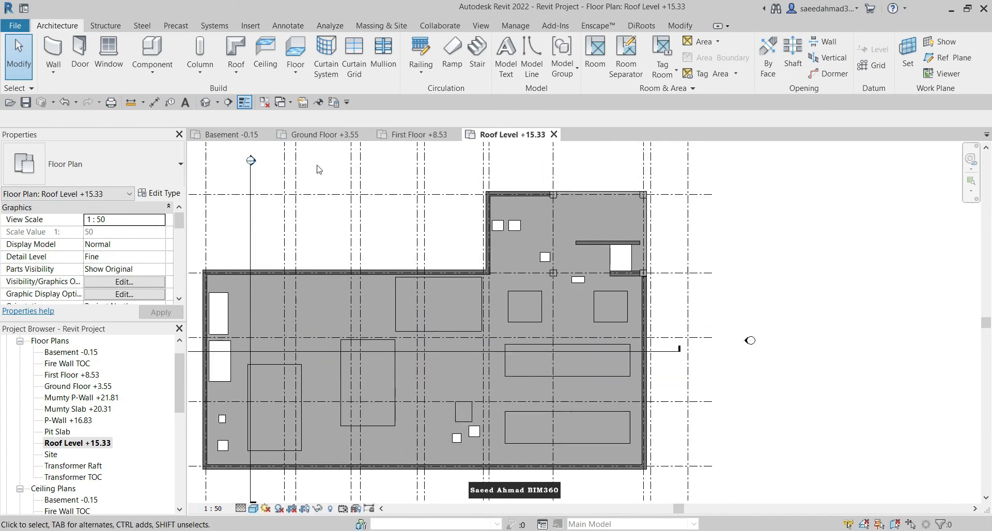
# Step: Open the default 3D view and set its view scale to 1 : 50
pyautogui.click(211, 106)
pyautogui.scroll(2, 604, 425)
pyautogui.keyDown('shift'); pyautogui.moveTo(649, 468); pyautogui.dragTo(619, 429, button='middle'); pyautogui.keyUp('shift')
pyautogui.scroll(-1, 486, 314)
pyautogui.click(942, 185)
pyautogui.click(207, 509)
pyautogui.click(218, 421)
pyautogui.moveTo(340, 436); pyautogui.dragTo(325, 427, button='middle')
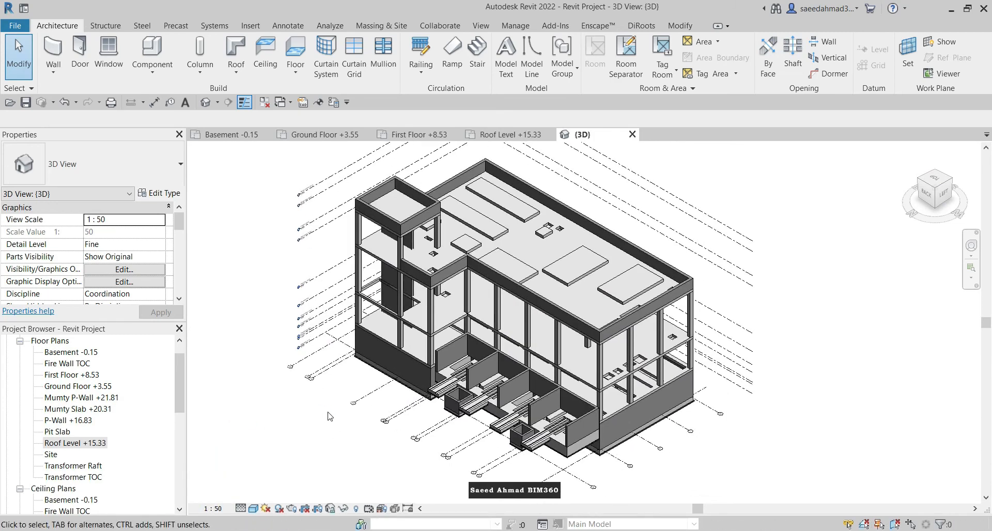